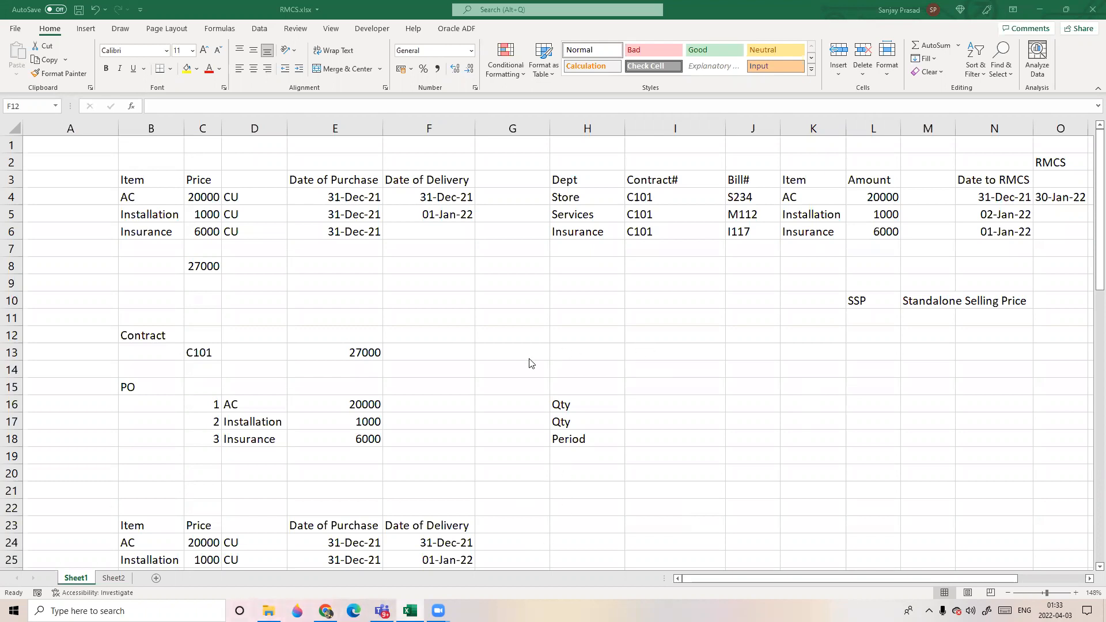
# Review the five IFRS15 steps and their related rules on Sheet2.
pyautogui.click(115, 579)
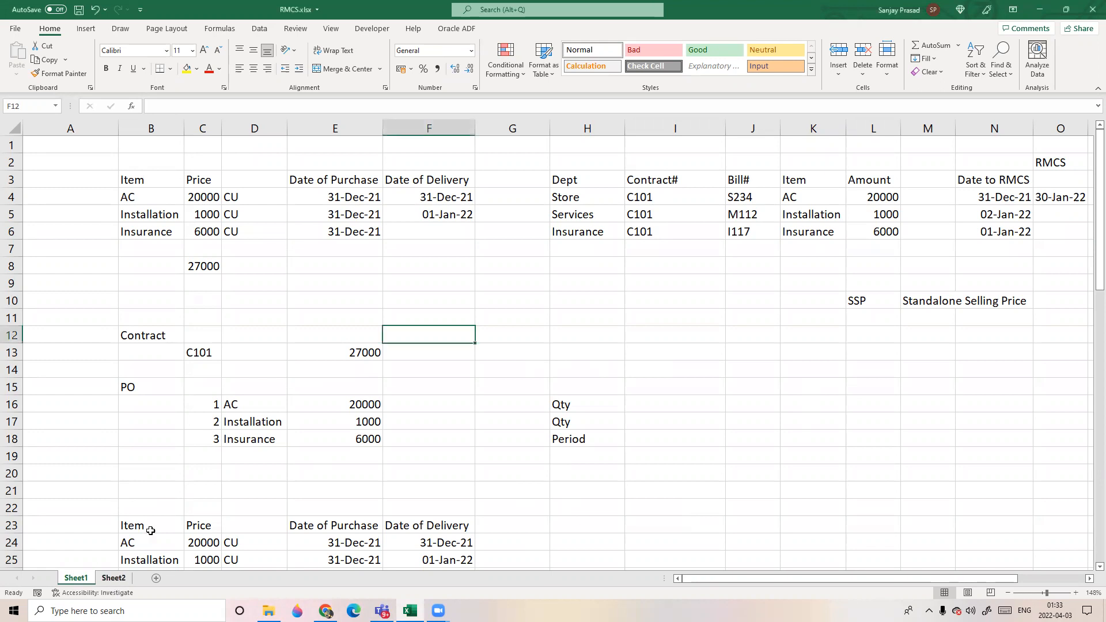
pyautogui.click(114, 578)
pyautogui.click(182, 318)
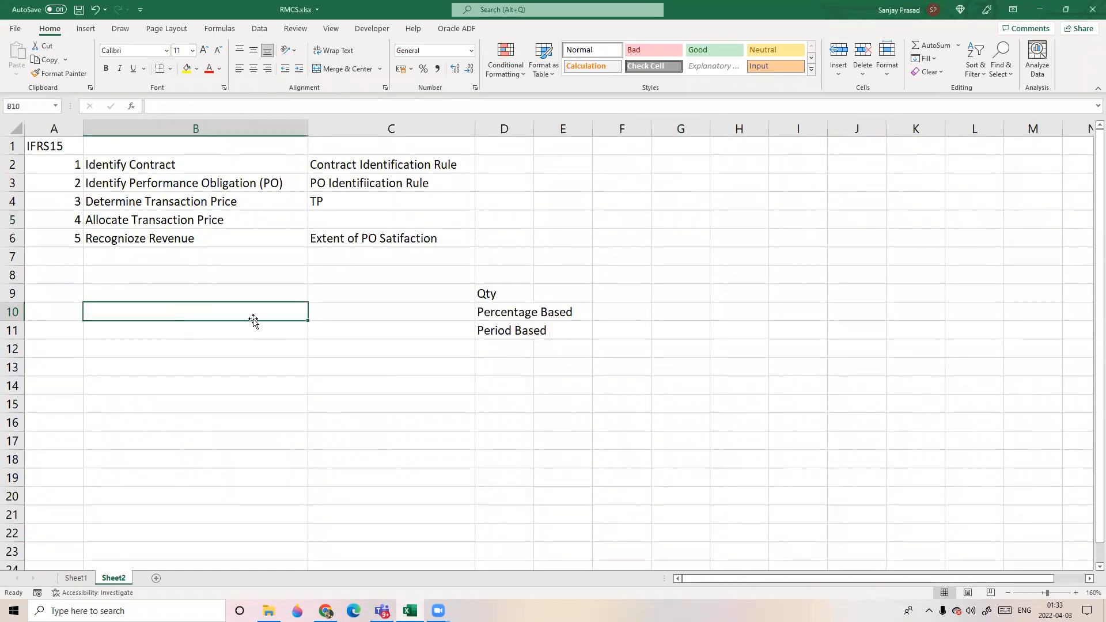
pyautogui.click(142, 266)
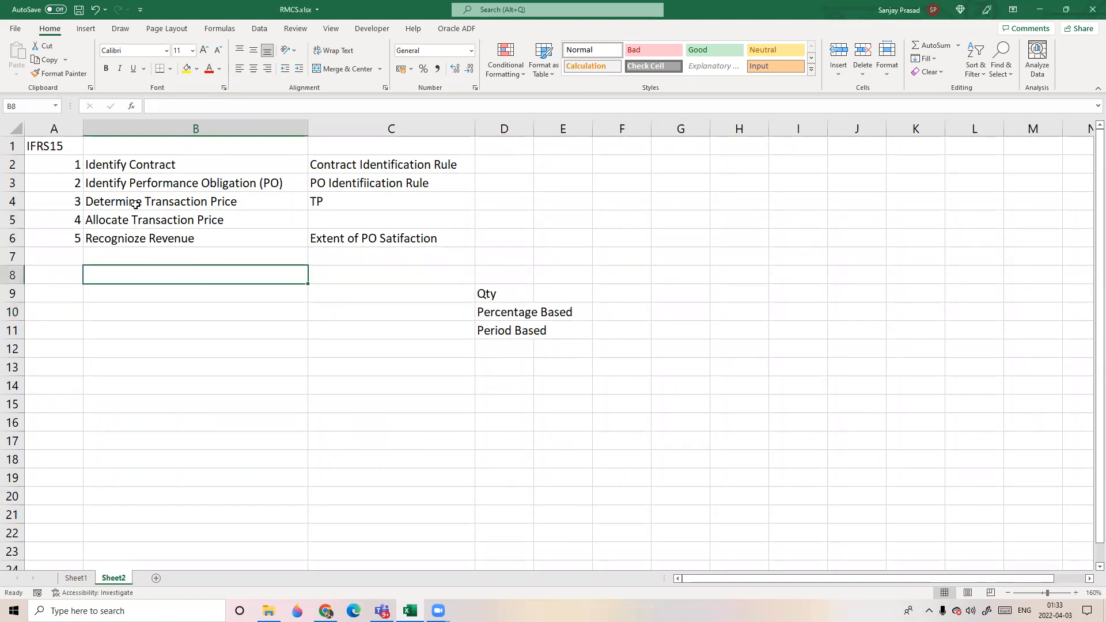
pyautogui.moveTo(55, 165); pyautogui.dragTo(313, 240)
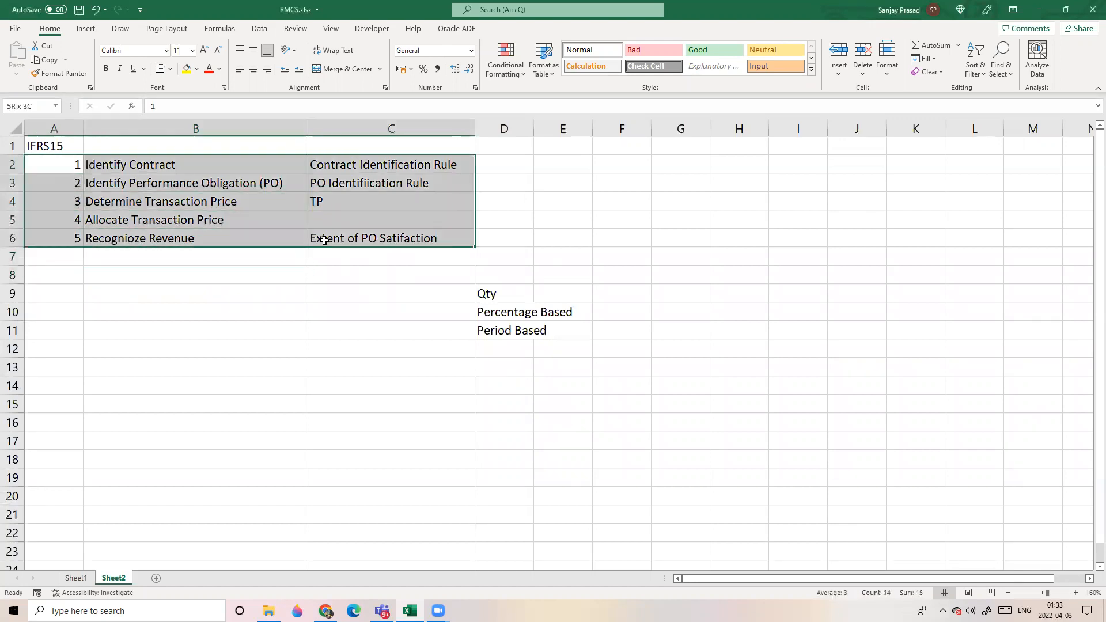
pyautogui.click(198, 279)
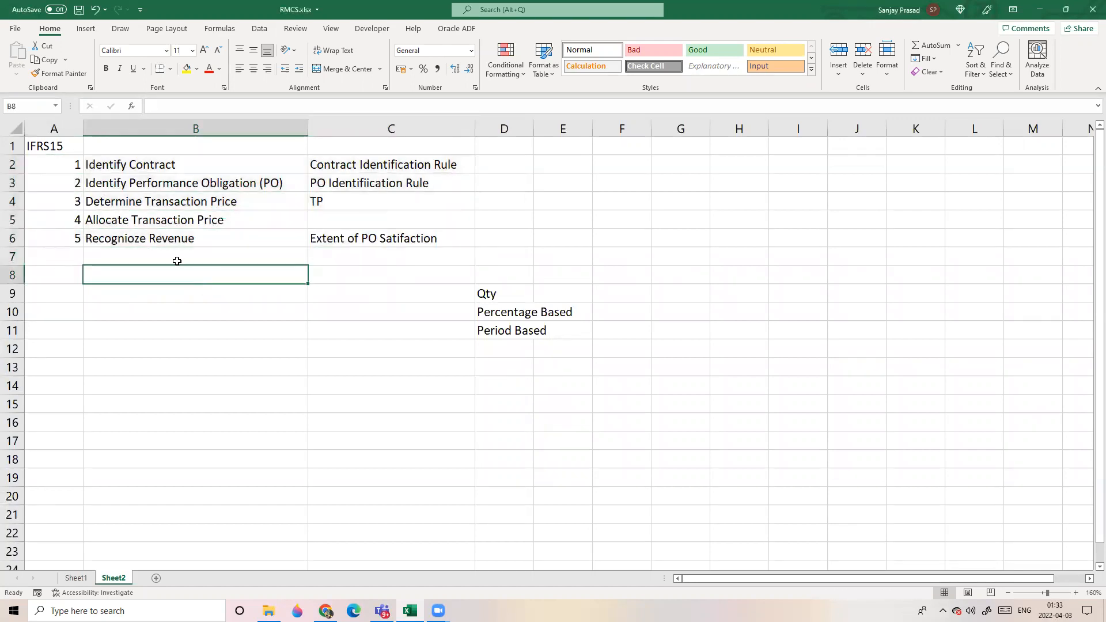
pyautogui.click(57, 150)
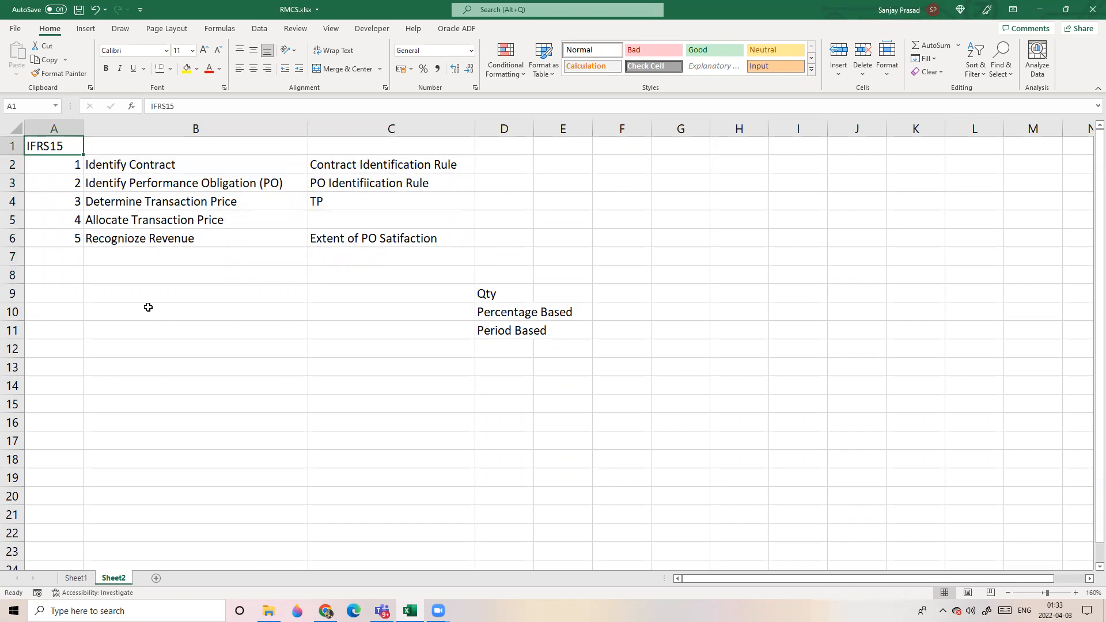
pyautogui.click(148, 307)
# Examine the second C101 contract table on Sheet1, with its performance obligations, prices, allocation and satisfaction dates.
pyautogui.click(76, 577)
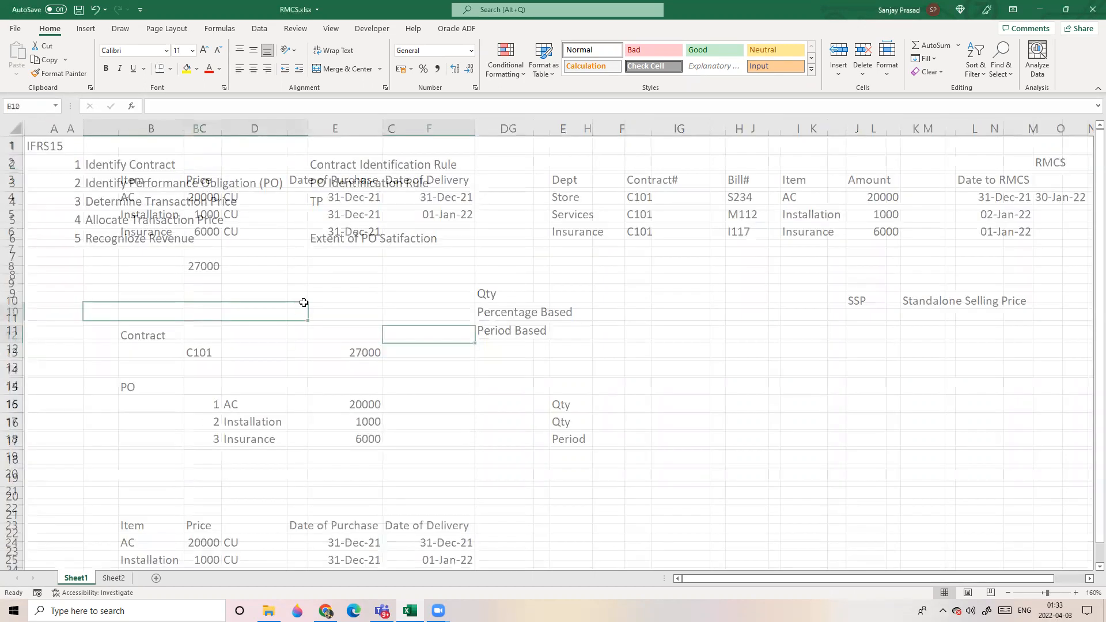
pyautogui.scroll(-3, 400, 331)
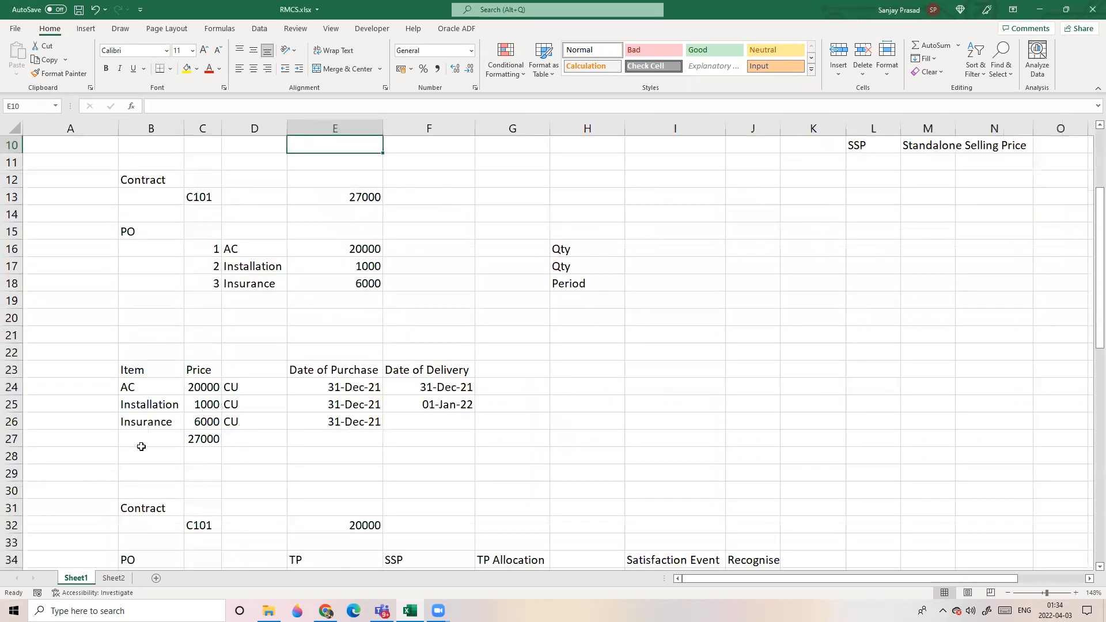
pyautogui.scroll(-3, 184, 420)
pyautogui.click(346, 352)
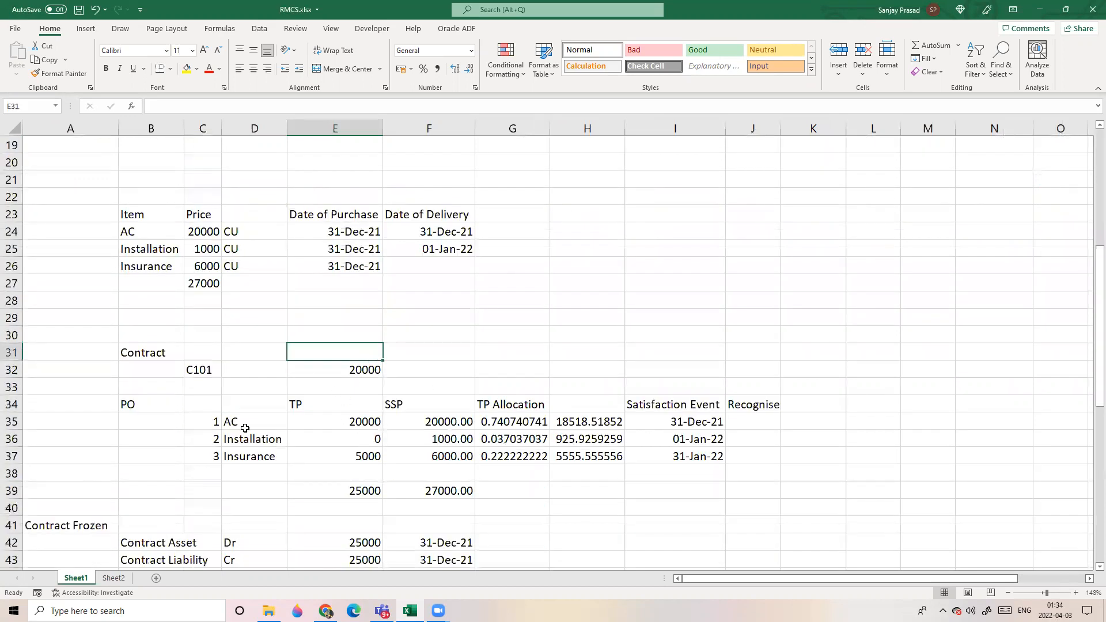
pyautogui.moveTo(140, 358); pyautogui.dragTo(721, 475)
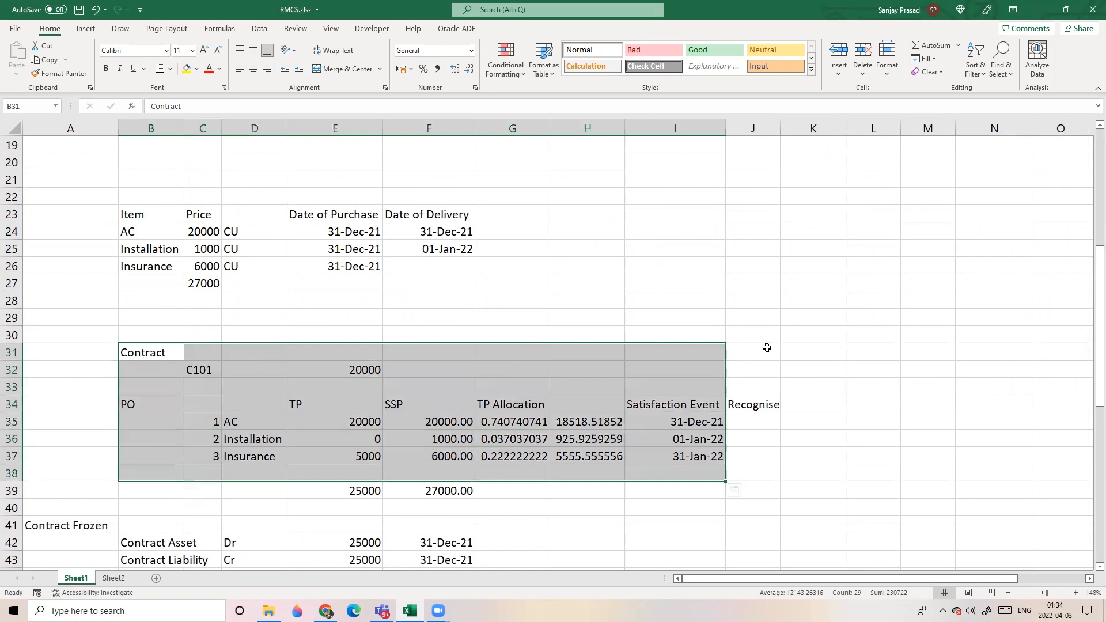
pyautogui.click(793, 363)
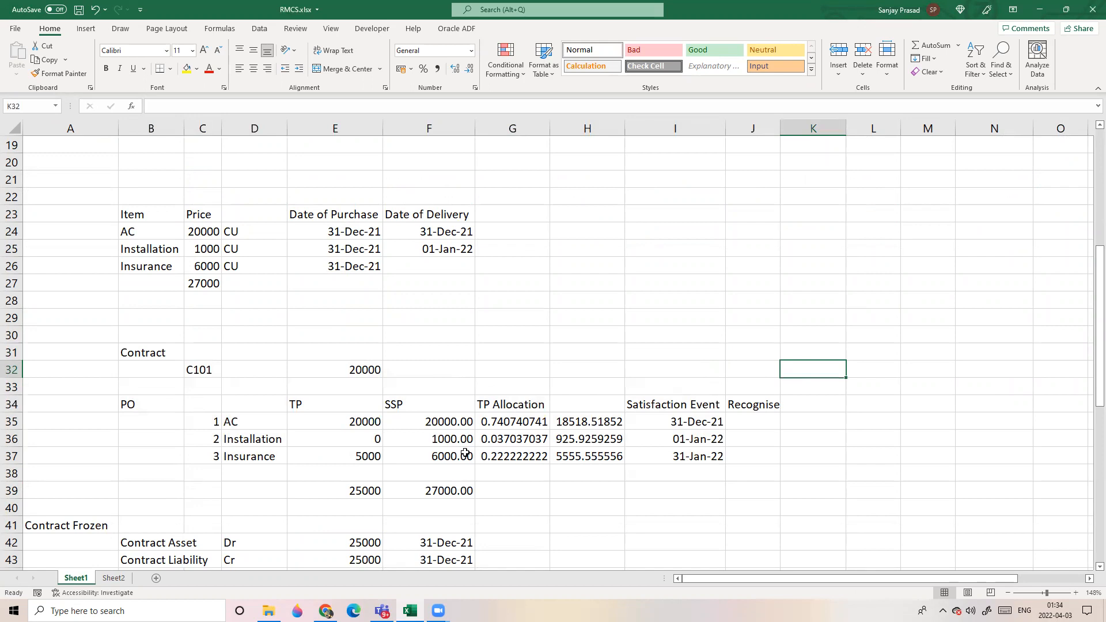
# Review the first four IFRS15 steps on Sheet2, ending at the Allocate Transaction Price row.
pyautogui.click(113, 578)
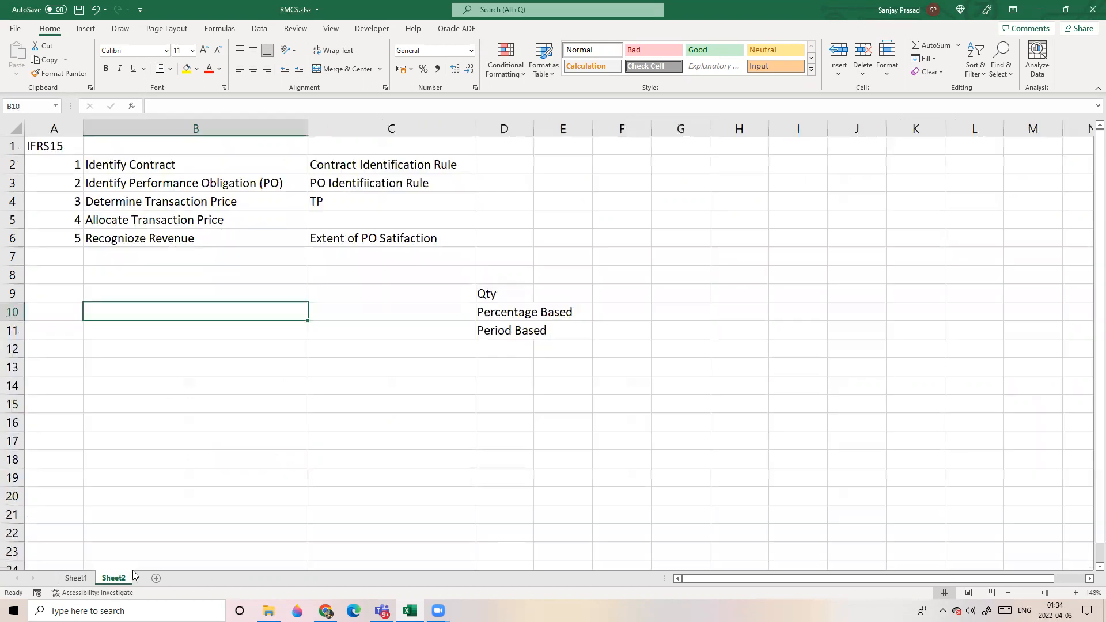
pyautogui.click(206, 275)
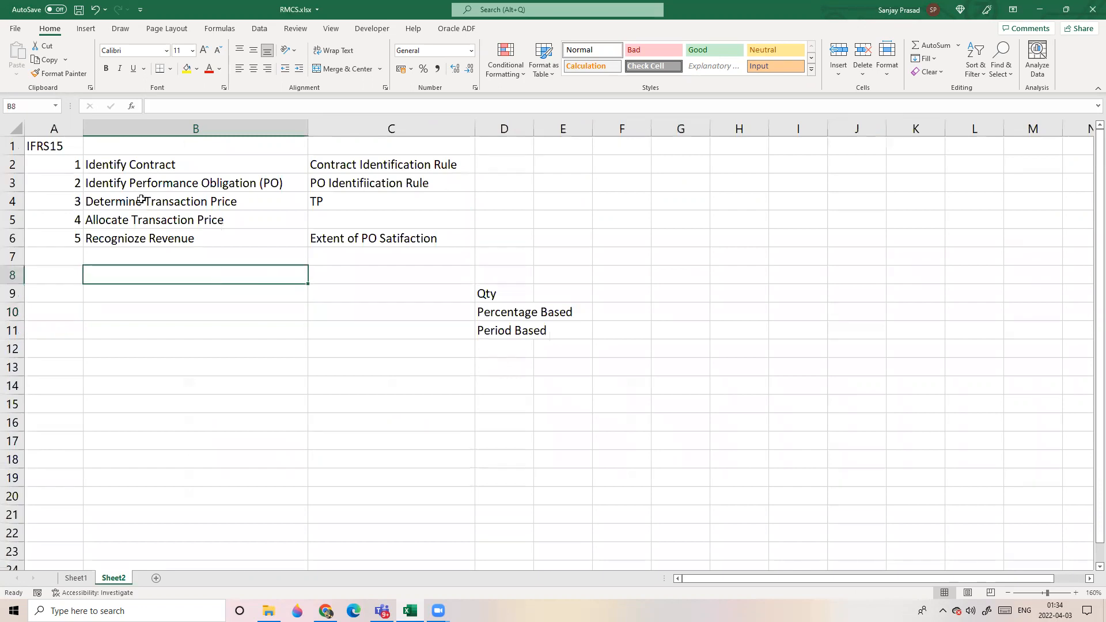
pyautogui.click(128, 257)
pyautogui.moveTo(68, 169); pyautogui.dragTo(197, 218)
pyautogui.click(196, 276)
pyautogui.click(12, 219)
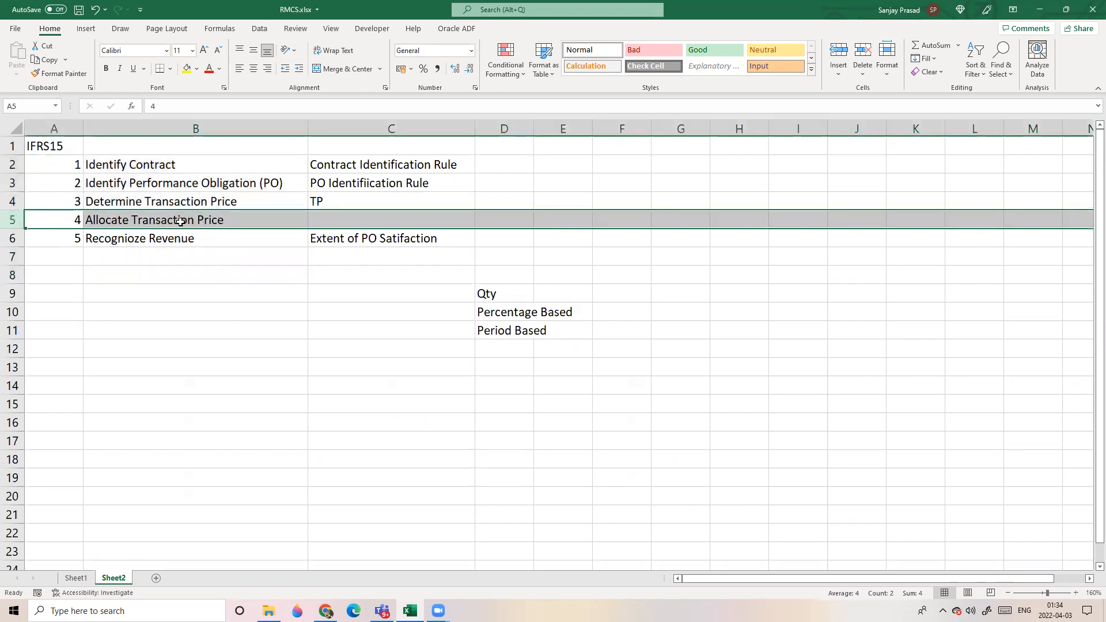
# Examine the performance obligation items and the TP and SSP columns in the C101 allocation table on Sheet1.
pyautogui.click(75, 578)
pyautogui.click(603, 488)
pyautogui.scroll(-3, 576, 415)
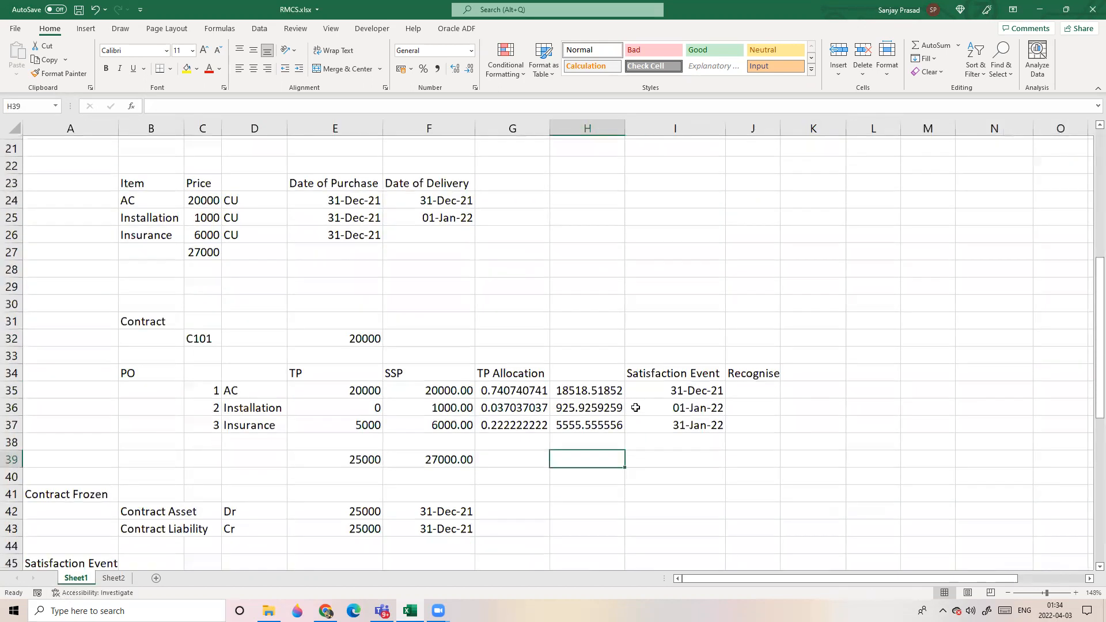
pyautogui.click(664, 363)
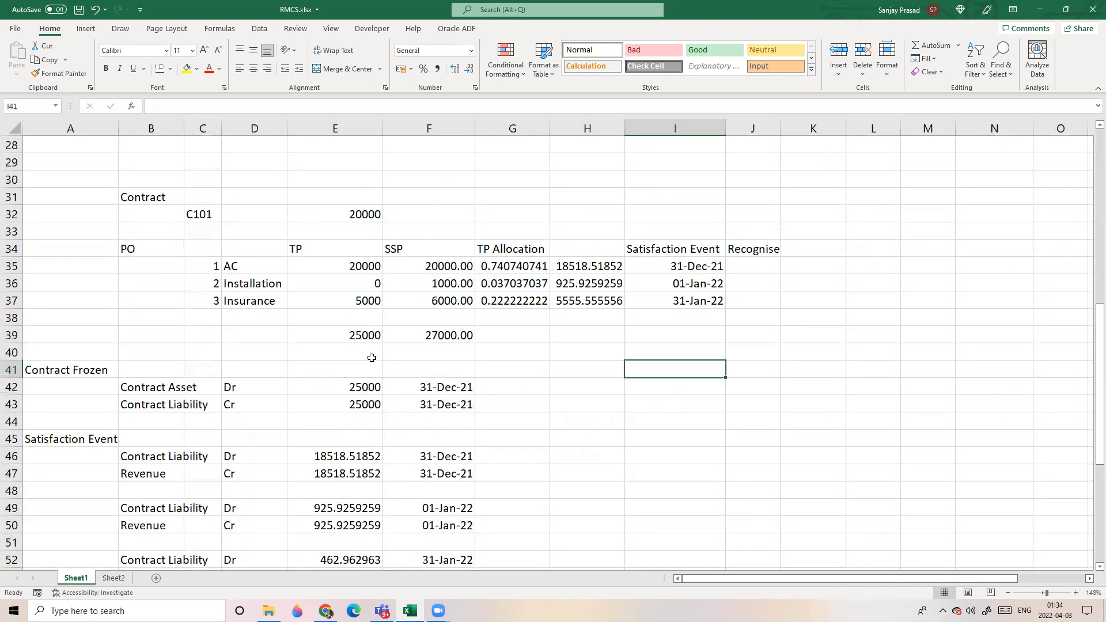
pyautogui.click(348, 336)
pyautogui.moveTo(326, 252); pyautogui.dragTo(329, 342)
pyautogui.click(539, 366)
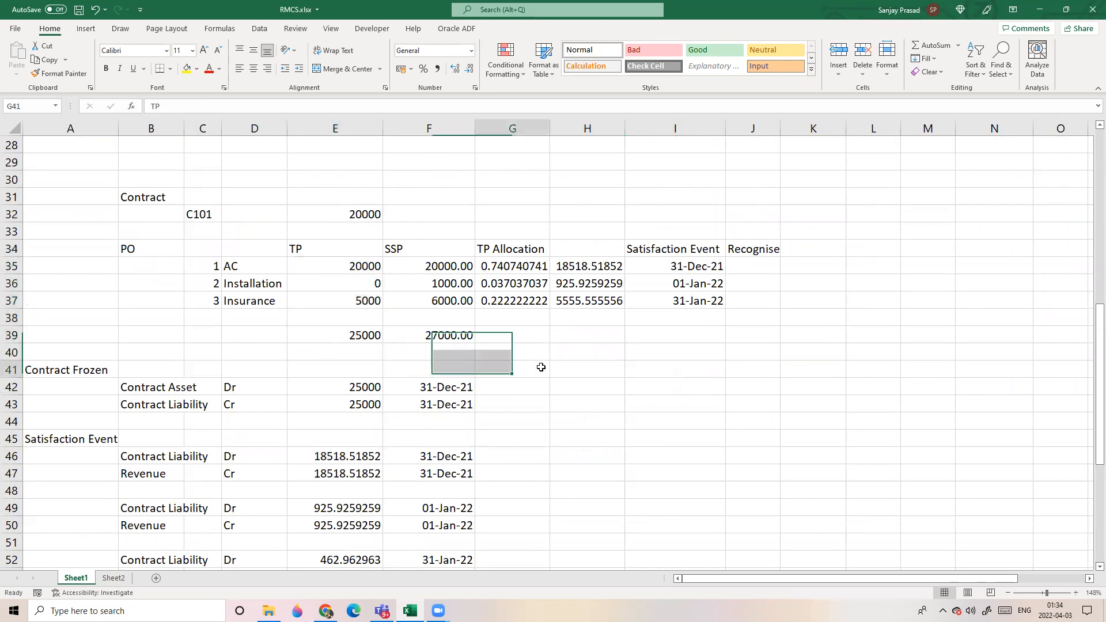
pyautogui.moveTo(257, 265); pyautogui.dragTo(287, 305)
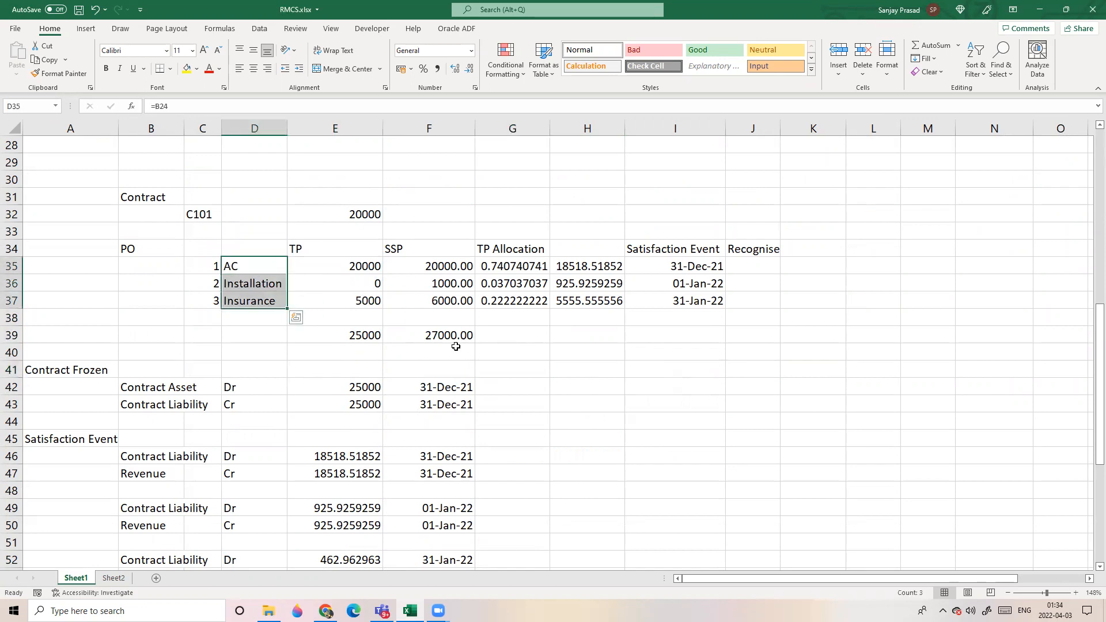
pyautogui.click(510, 363)
pyautogui.click(408, 254)
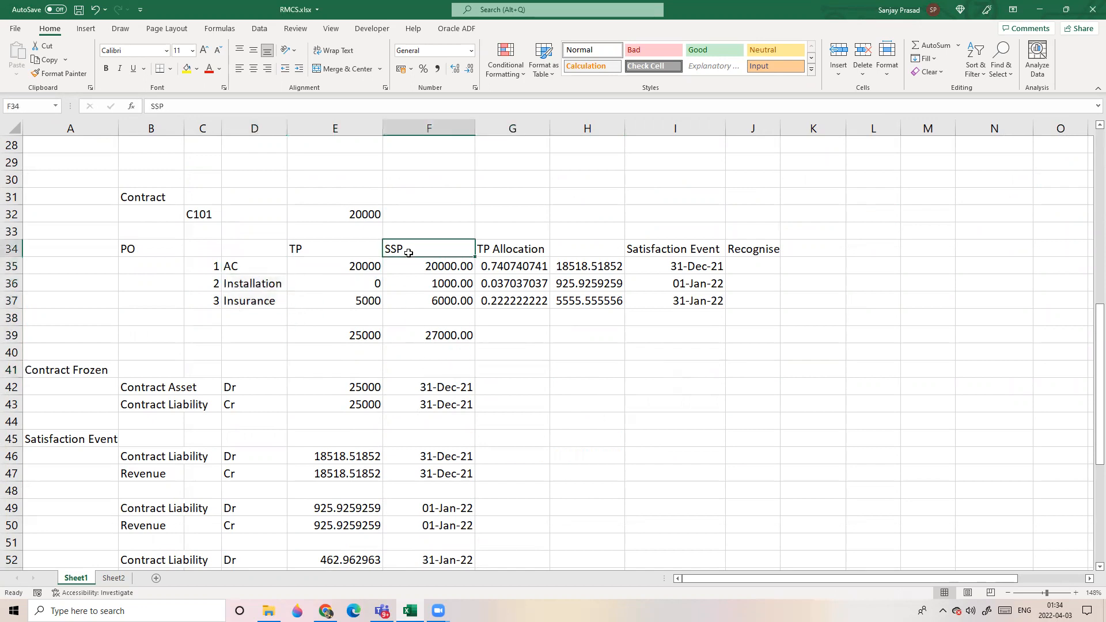
pyautogui.click(419, 296)
pyautogui.click(404, 249)
# Review the fifth IFRS15 step, revenue recognition, on Sheet2.
pyautogui.click(113, 578)
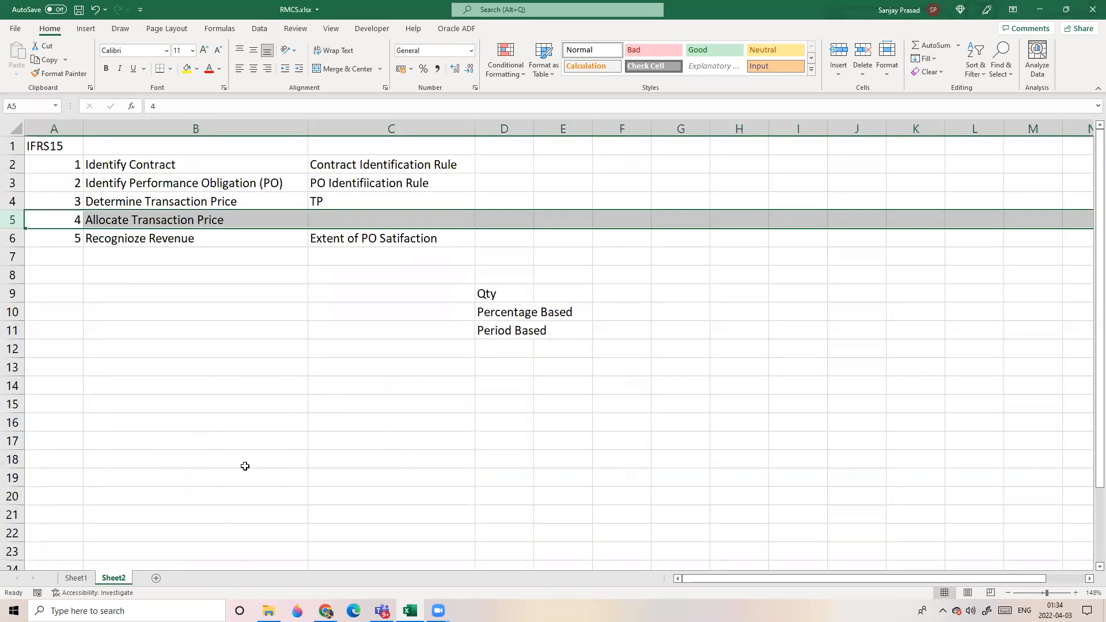
pyautogui.click(188, 339)
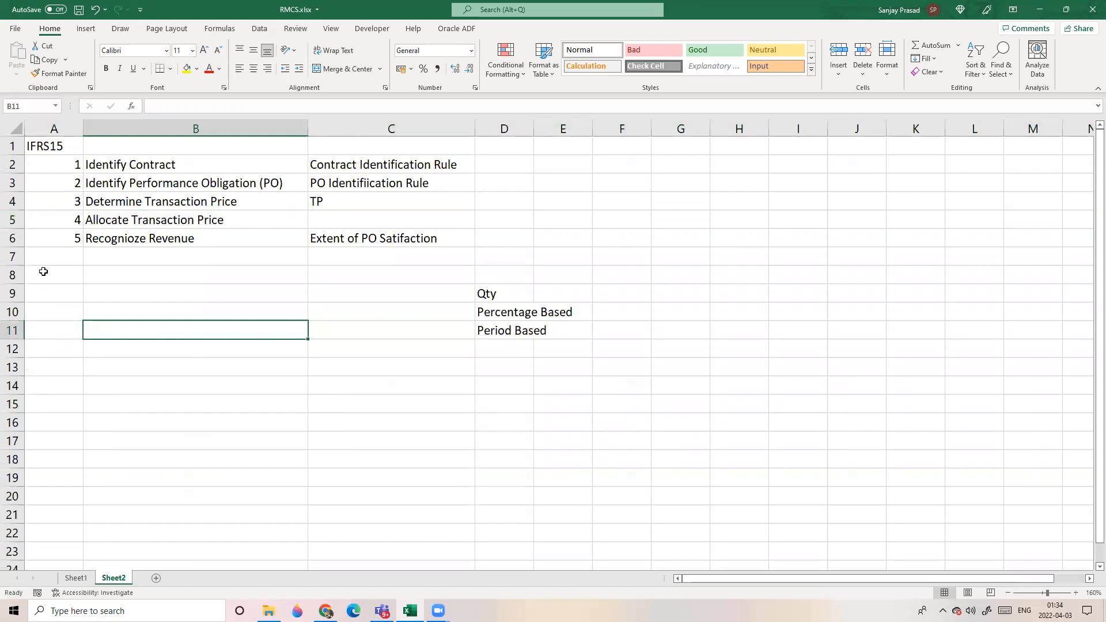
pyautogui.click(62, 239)
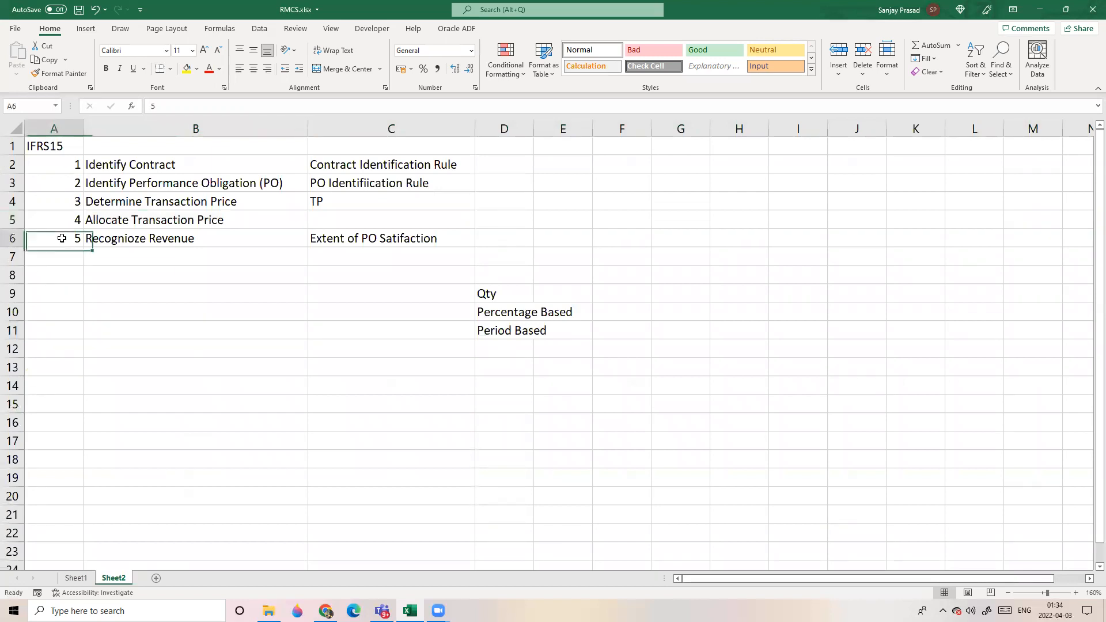
pyautogui.click(121, 240)
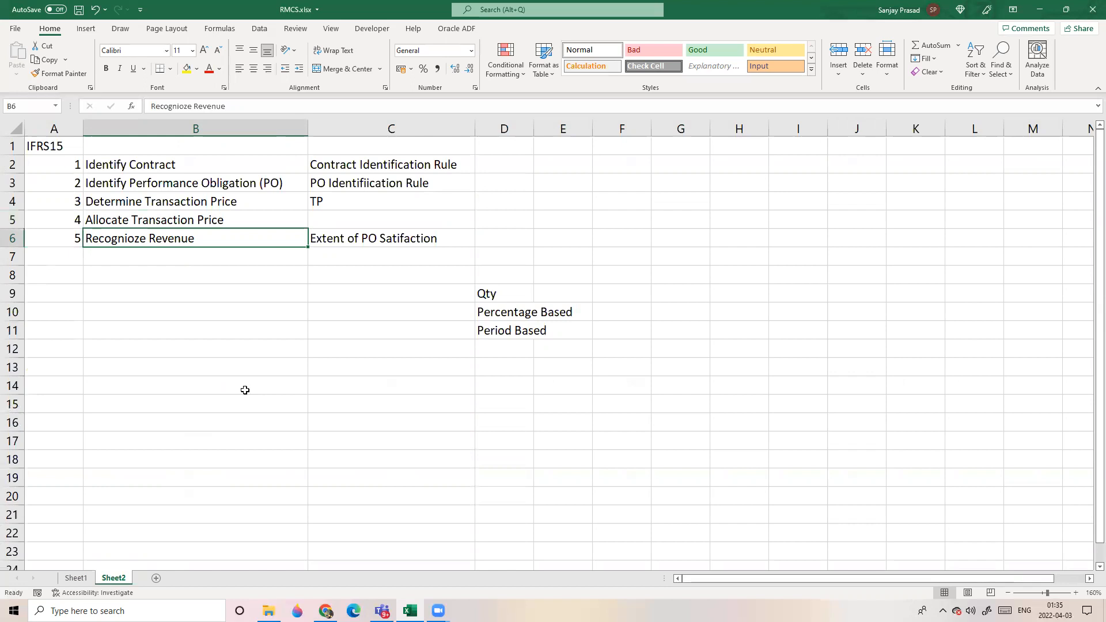
pyautogui.click(229, 308)
pyautogui.click(69, 238)
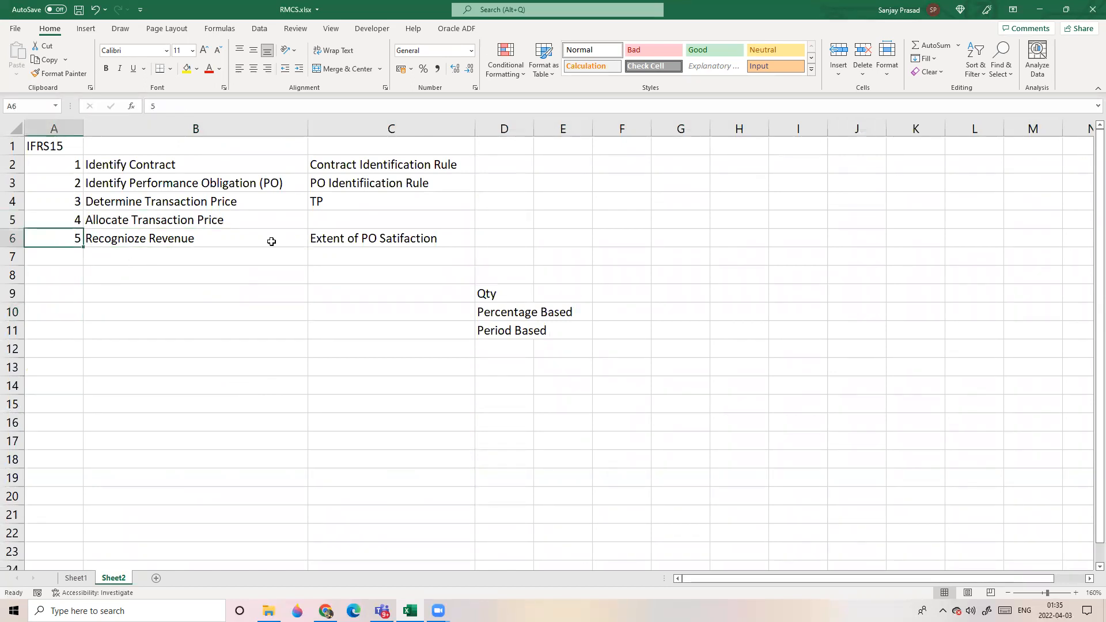
pyautogui.click(367, 322)
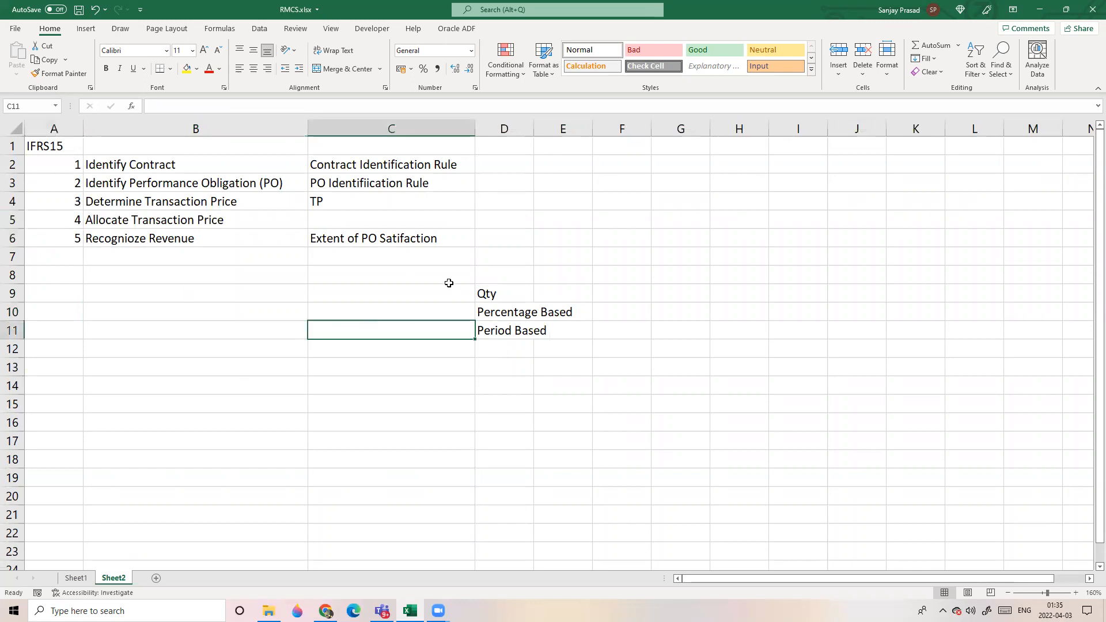
# Correct the spelling in cell C6, beside the revenue recognition step, so it reads "Extent of PO Satisfaction".
pyautogui.click(212, 241)
pyautogui.click(351, 241)
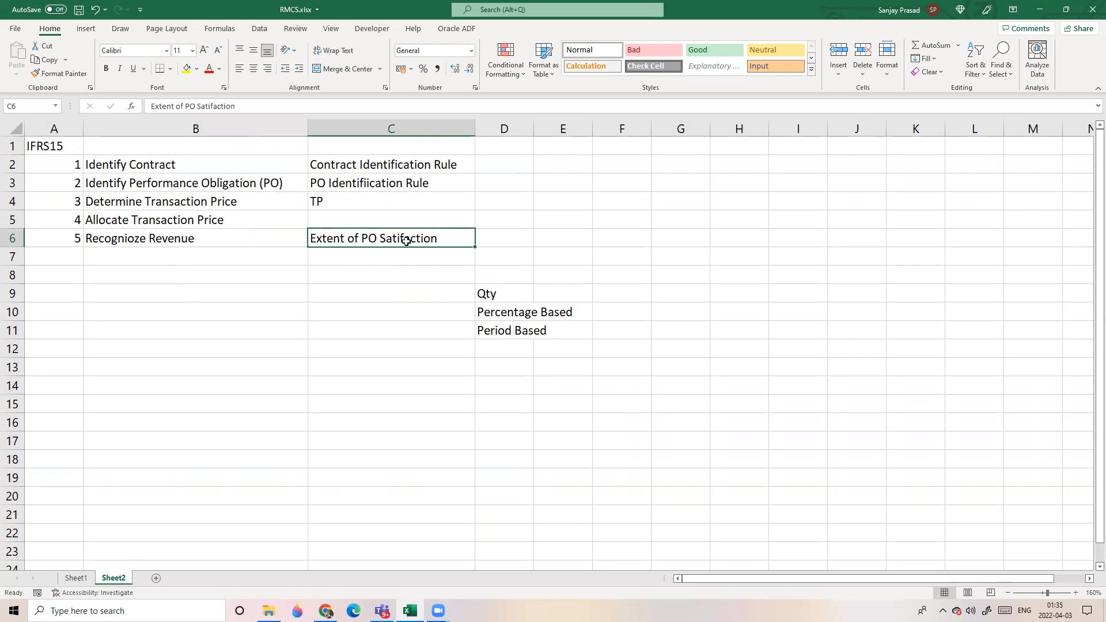
pyautogui.doubleClick(398, 241)
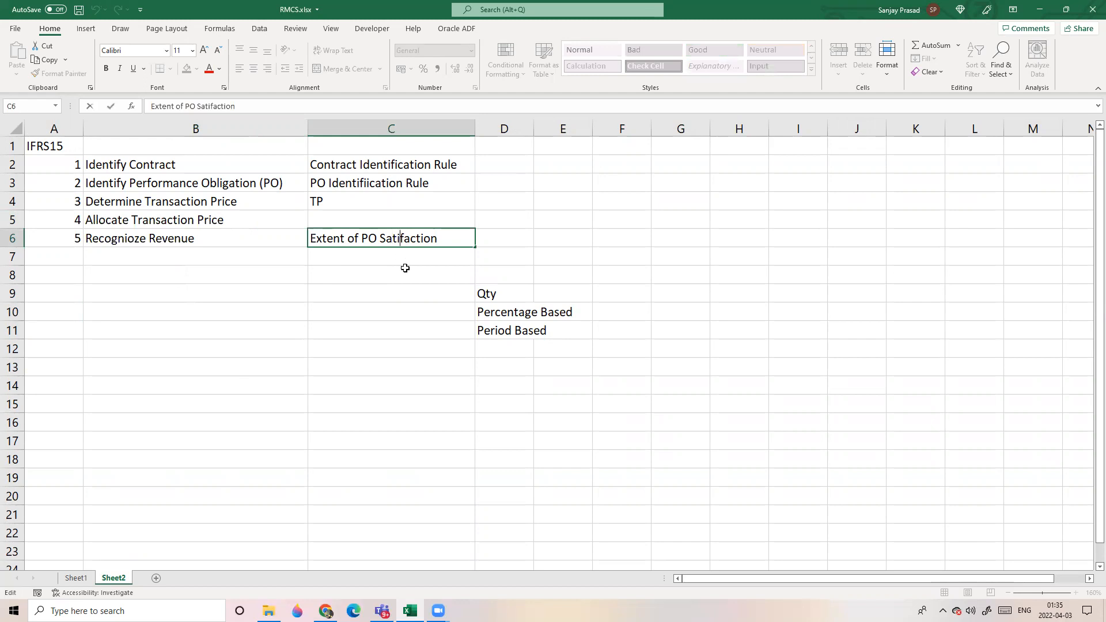
pyautogui.write('s')
pyautogui.click(404, 271)
pyautogui.click(403, 239)
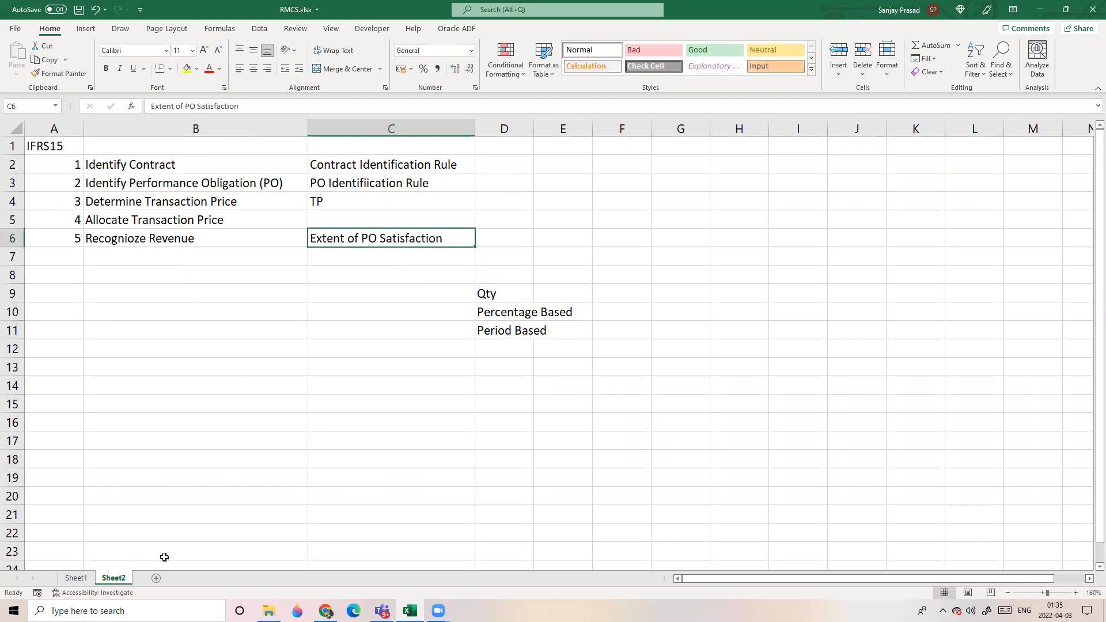
# Examine the performance obligations and their transaction prices in the C101 allocation table on Sheet1.
pyautogui.click(77, 578)
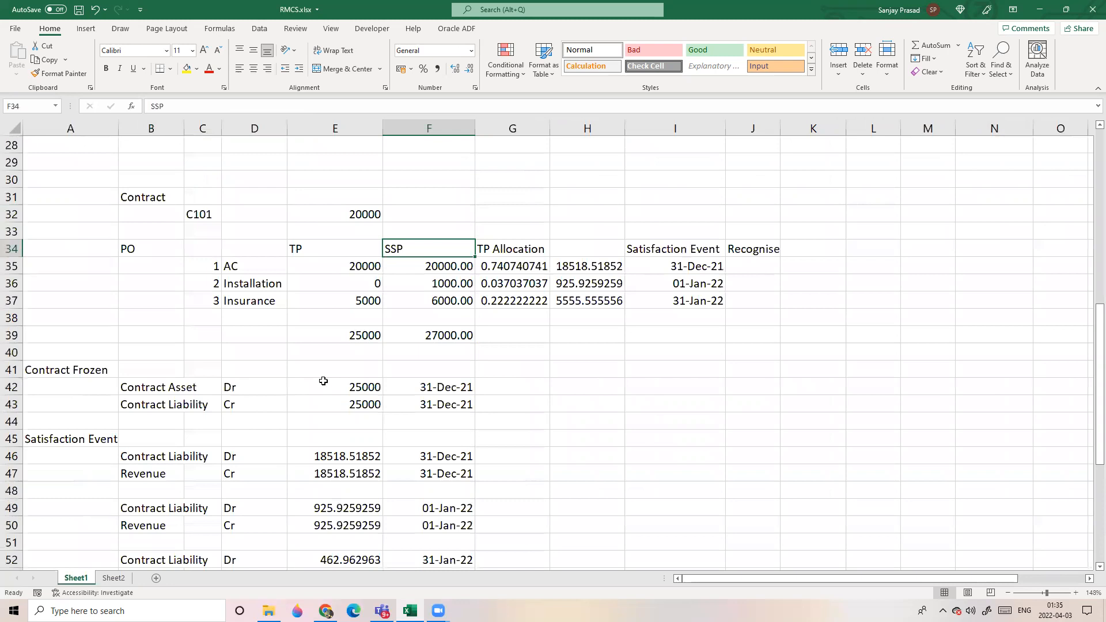
pyautogui.click(552, 370)
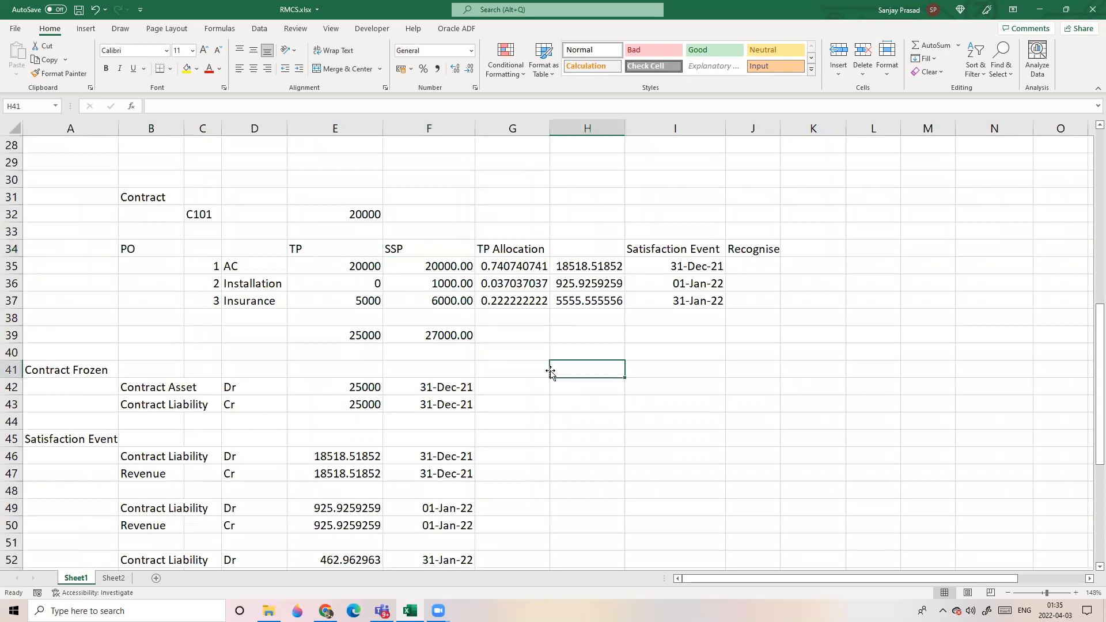
pyautogui.scroll(1, 735, 344)
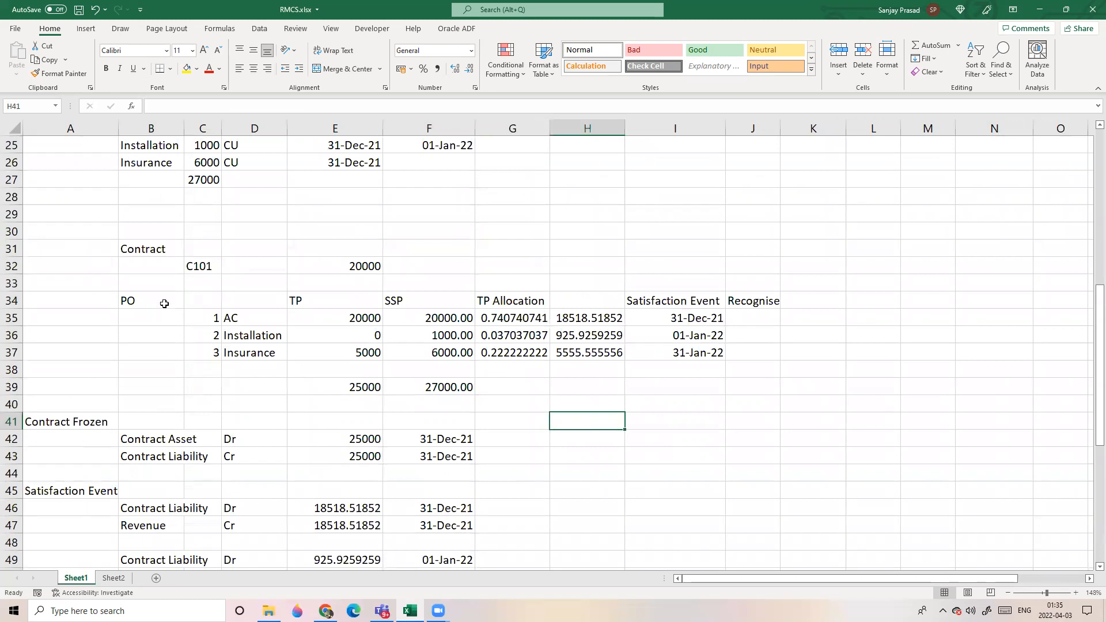
pyautogui.click(164, 303)
pyautogui.moveTo(164, 304); pyautogui.dragTo(368, 352)
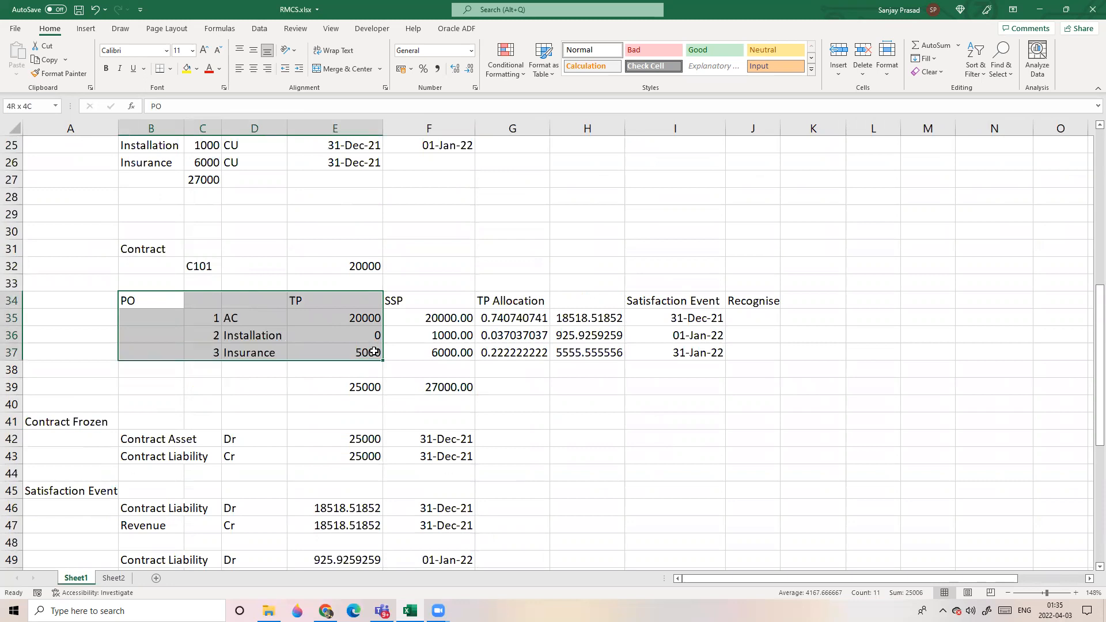
pyautogui.click(304, 401)
pyautogui.moveTo(254, 320); pyautogui.dragTo(369, 350)
# Examine the purchase table in rows 3 to 6 of Sheet1, with item prices, purchase dates and delivery dates.
pyautogui.scroll(8, 720, 329)
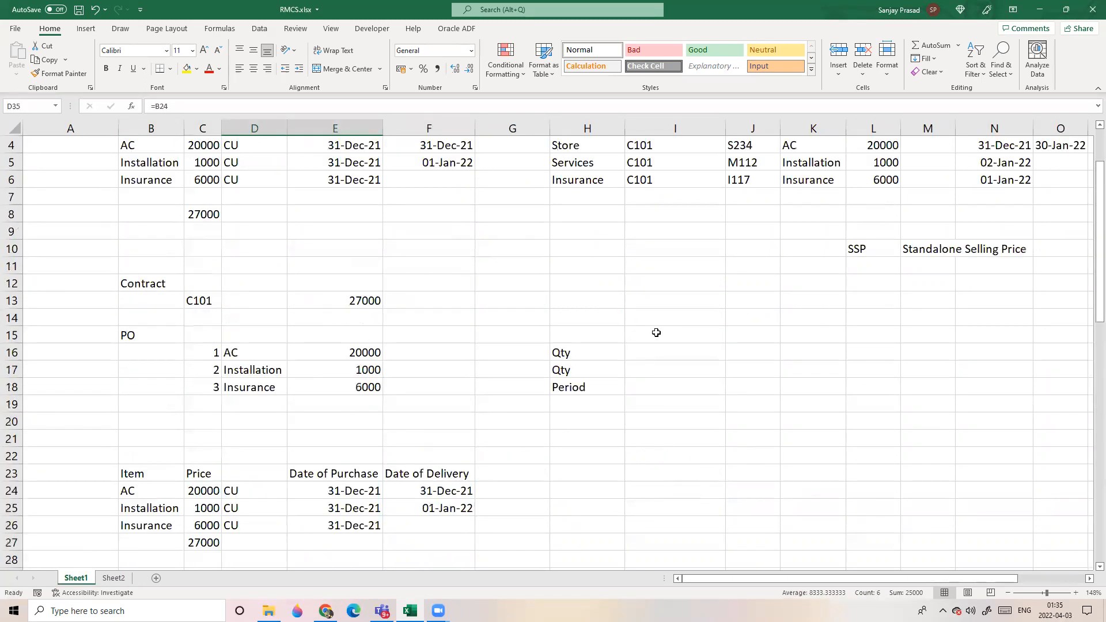
pyautogui.click(330, 198)
pyautogui.moveTo(155, 198); pyautogui.dragTo(457, 234)
pyautogui.click(464, 310)
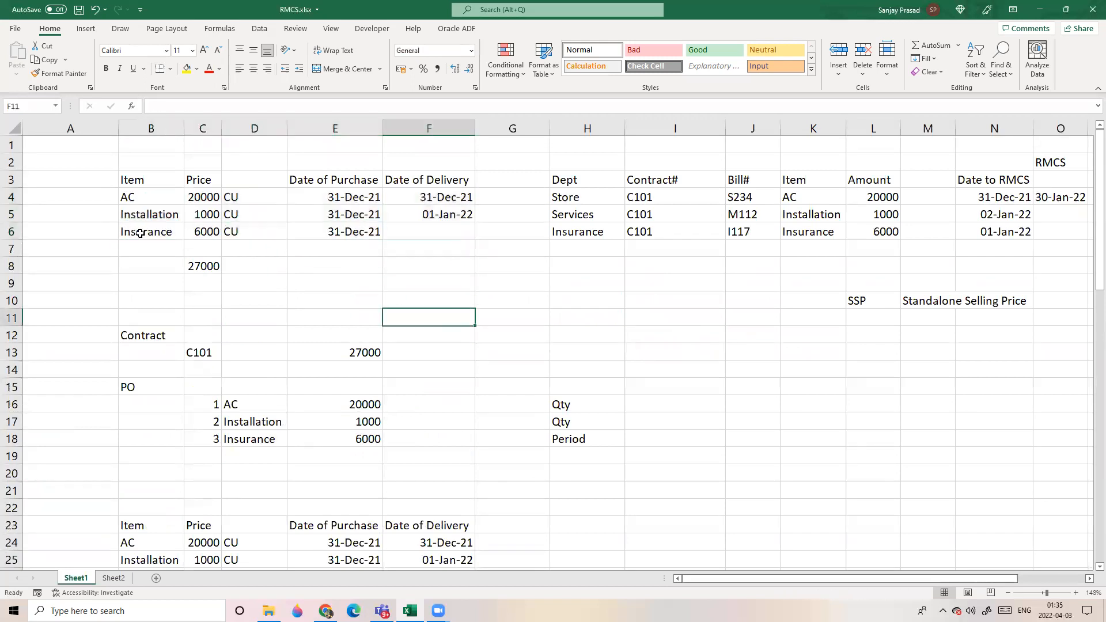
pyautogui.click(152, 203)
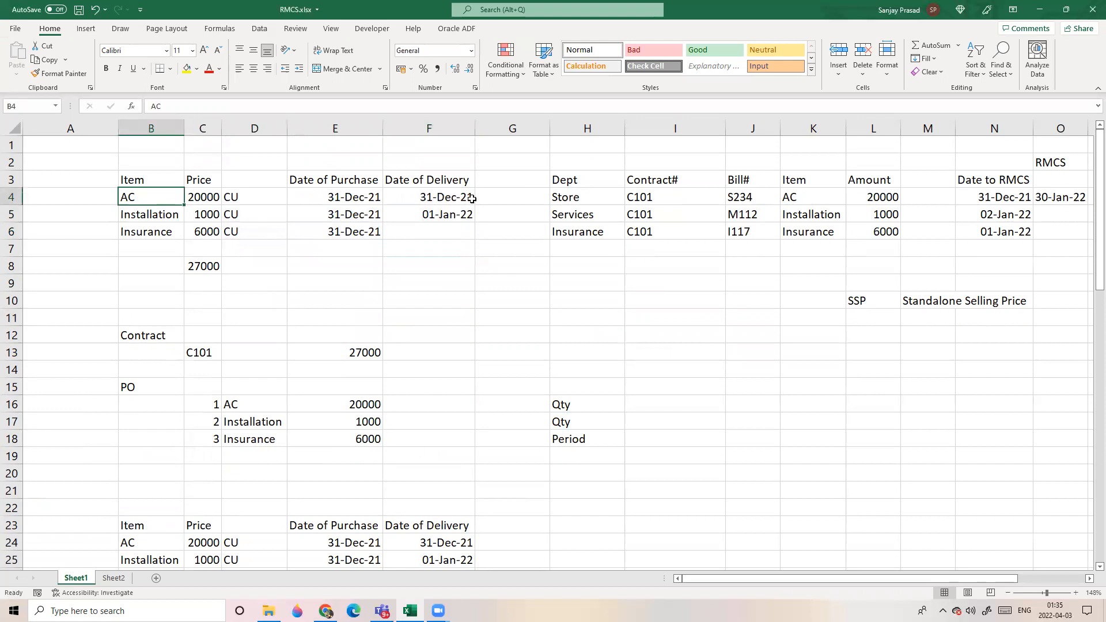
# Examine the AC line in row 4 of the purchase table, comparing its date of purchase with its date of delivery.
pyautogui.click(447, 202)
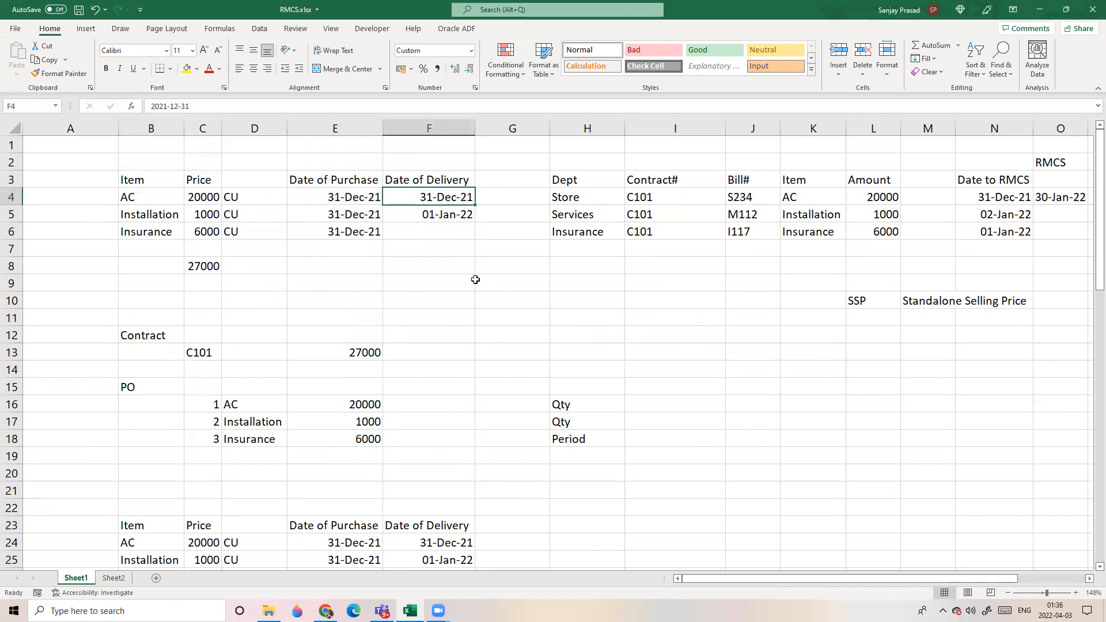
pyautogui.click(426, 281)
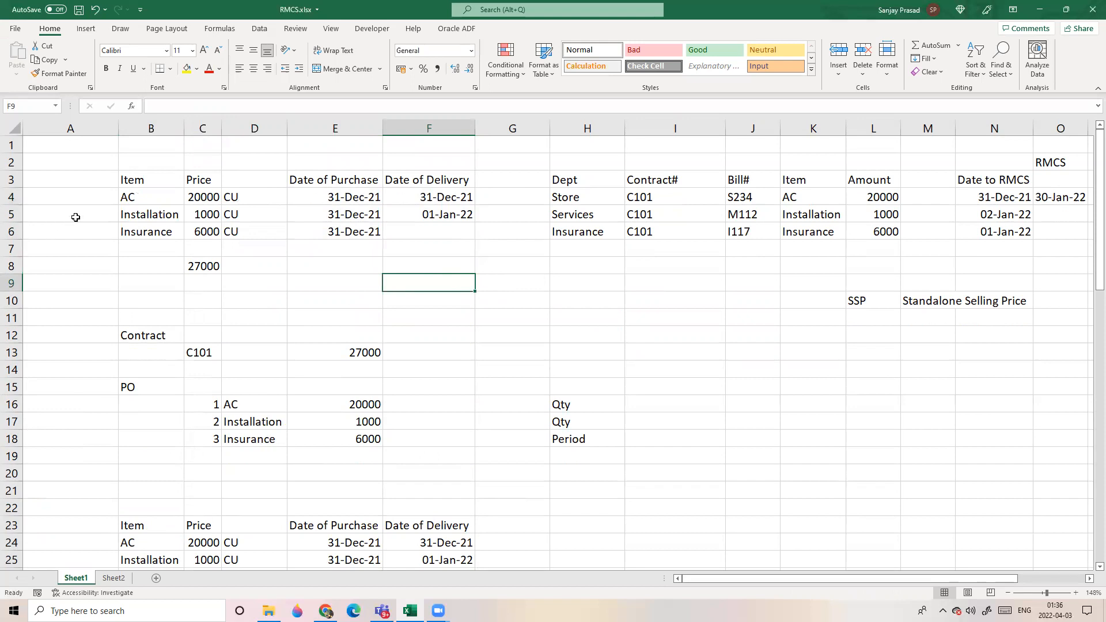
pyautogui.click(255, 264)
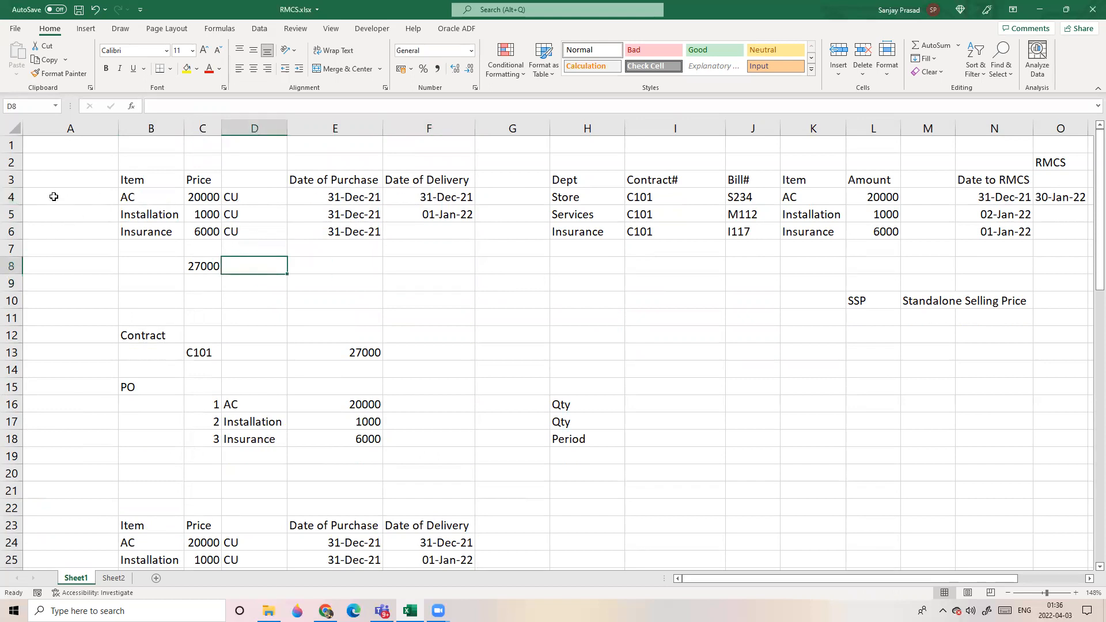
pyautogui.click(138, 182)
pyautogui.moveTo(138, 182); pyautogui.dragTo(445, 231)
pyautogui.click(152, 281)
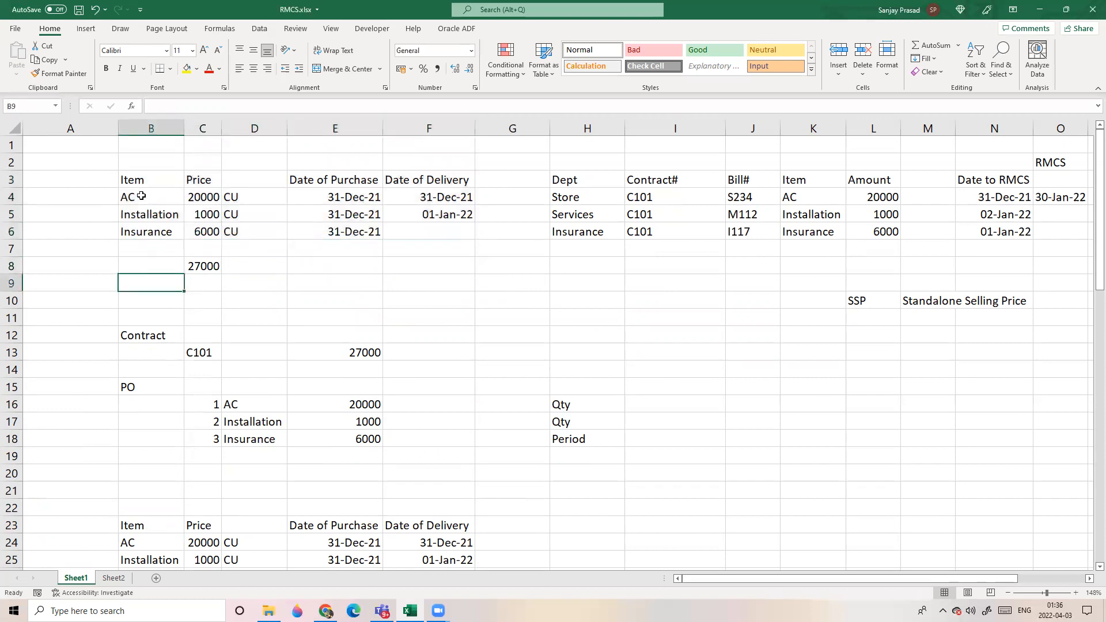
pyautogui.click(11, 197)
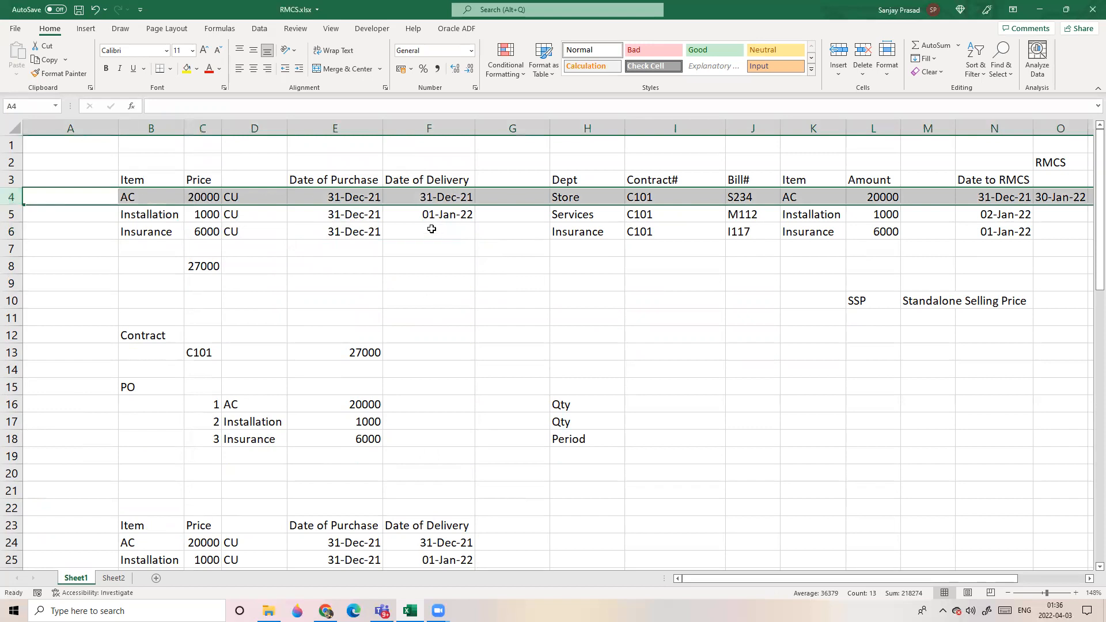
pyautogui.click(333, 197)
pyautogui.click(448, 197)
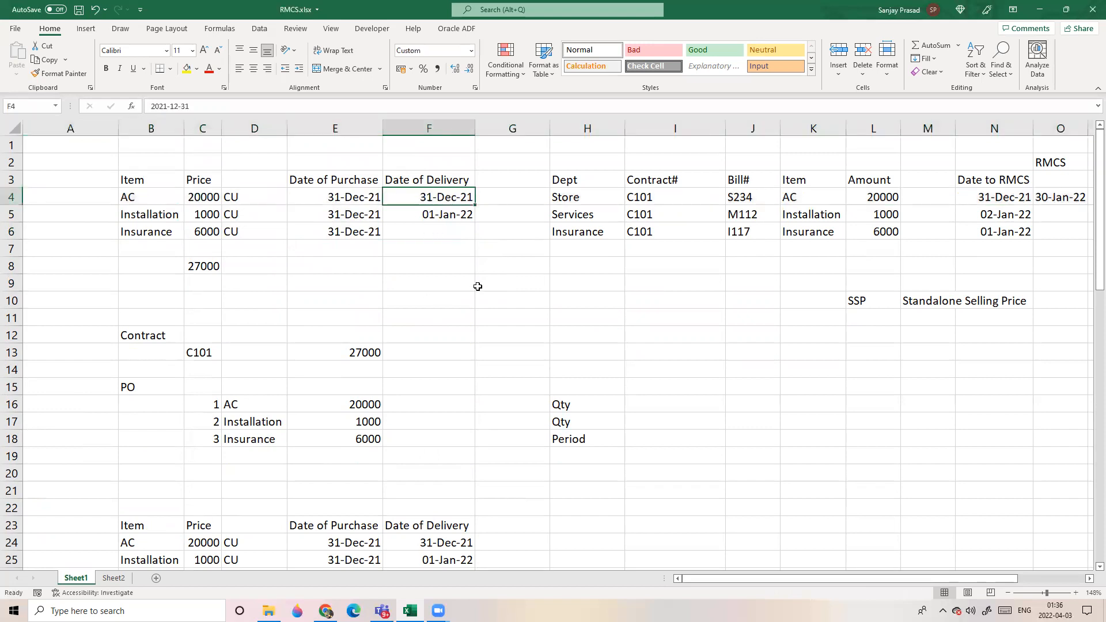
pyautogui.click(268, 262)
# Examine the Installation line in row 5, checking its price and delivery date against the AC delivery date.
pyautogui.click(134, 212)
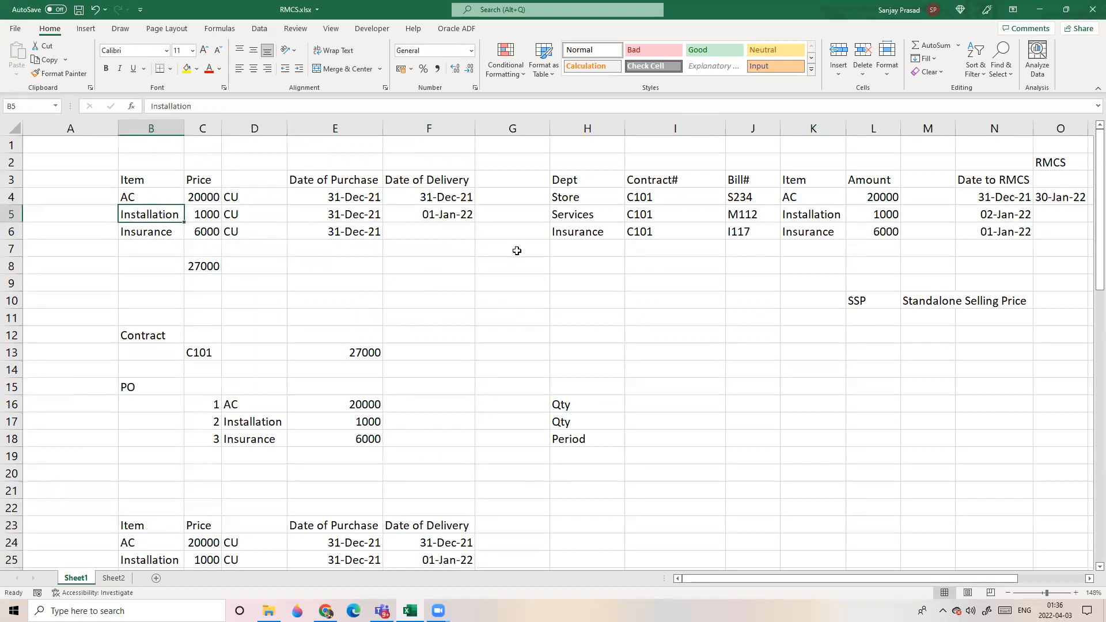
pyautogui.click(439, 215)
pyautogui.click(447, 277)
pyautogui.click(454, 197)
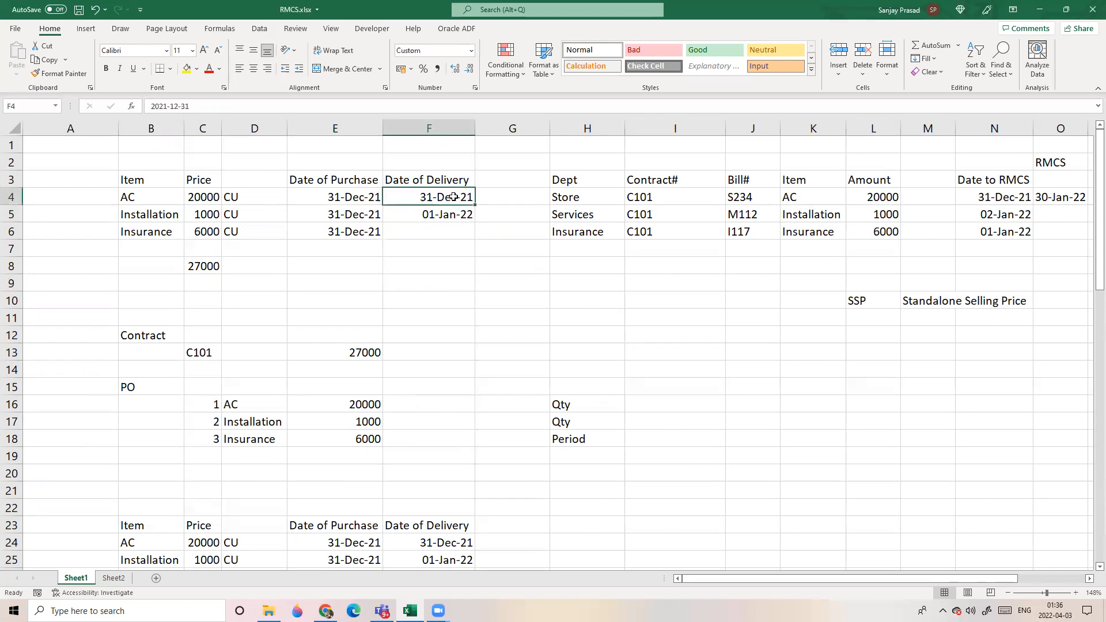
pyautogui.click(15, 215)
pyautogui.click(427, 210)
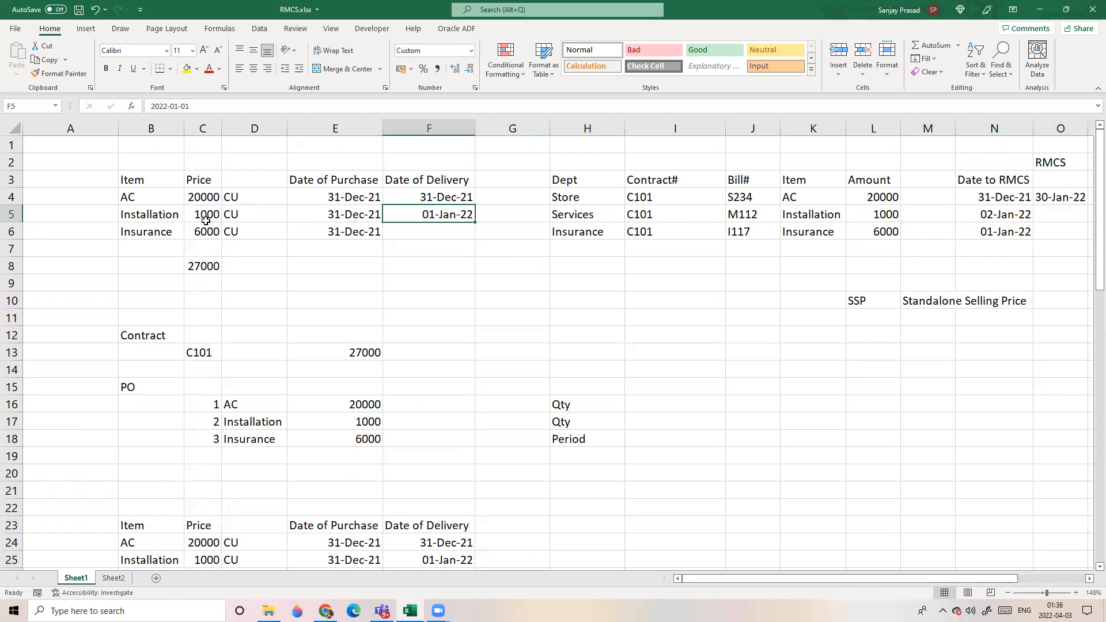
pyautogui.click(205, 214)
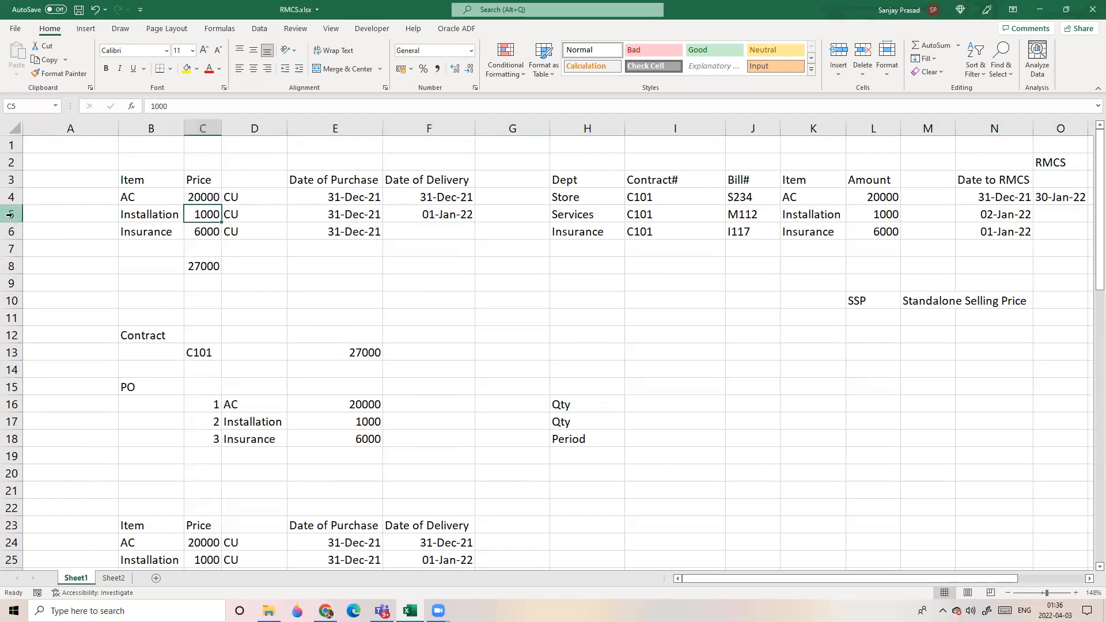
pyautogui.click(12, 215)
pyautogui.click(373, 248)
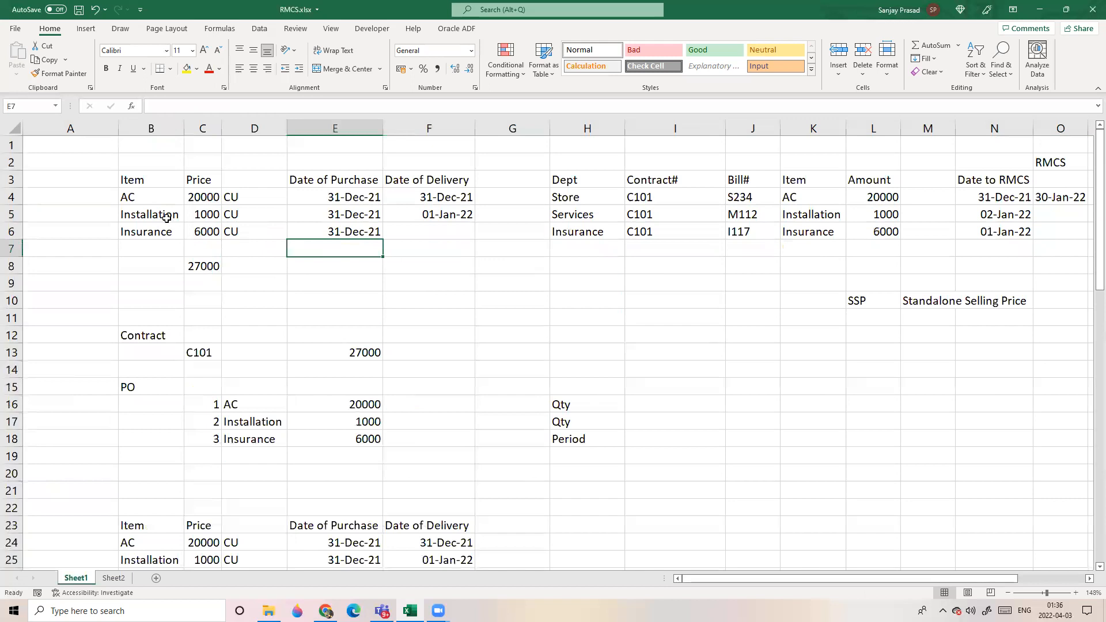
pyautogui.click(161, 215)
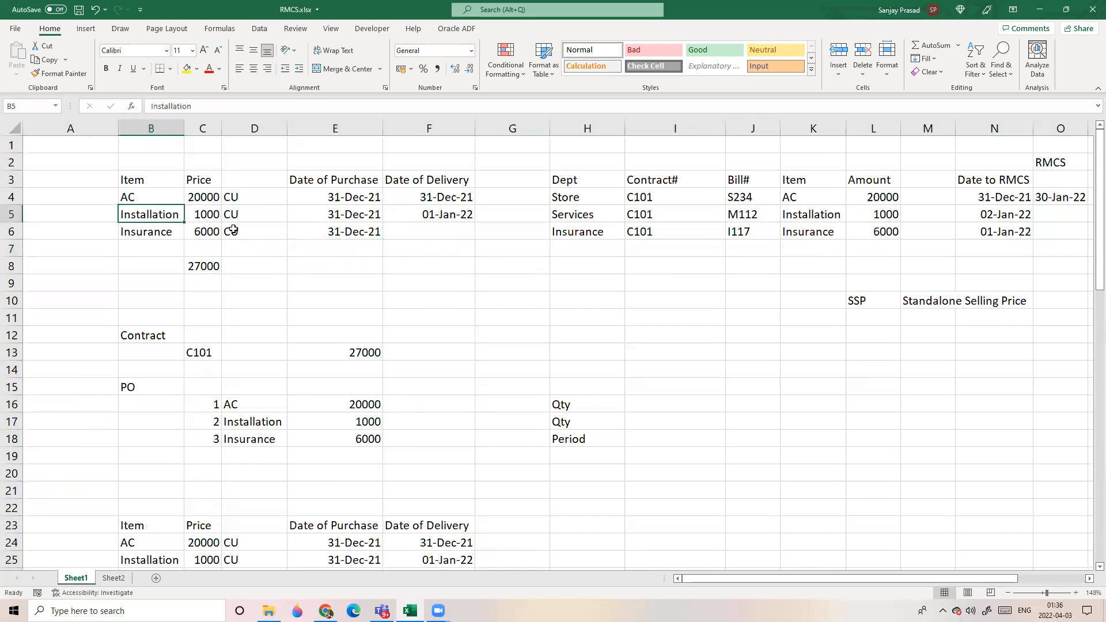
pyautogui.click(435, 229)
pyautogui.click(439, 214)
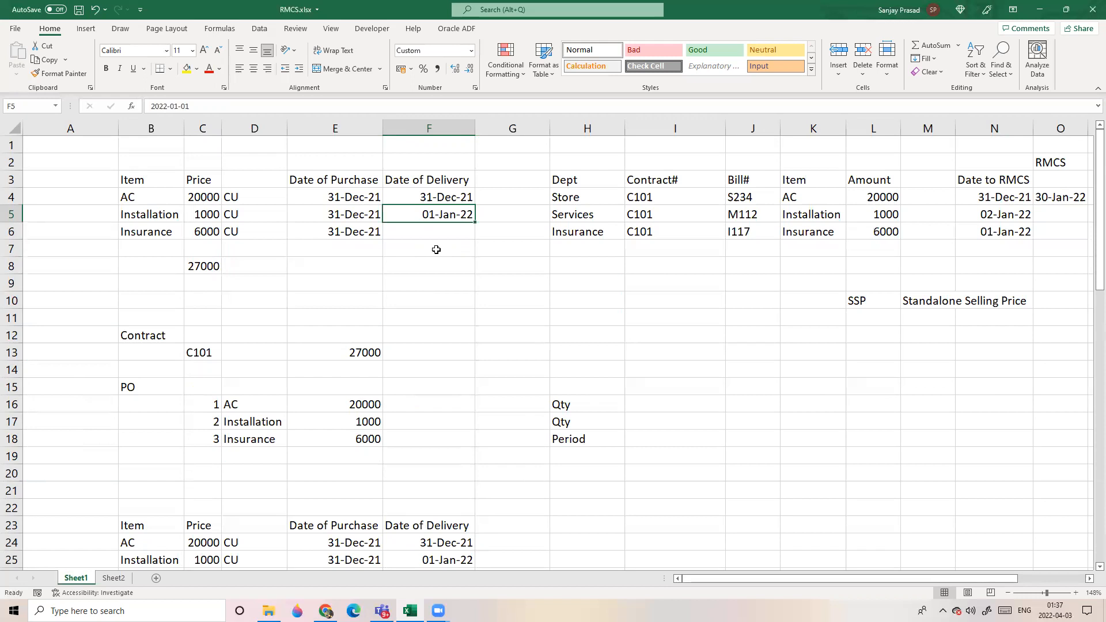
pyautogui.click(504, 306)
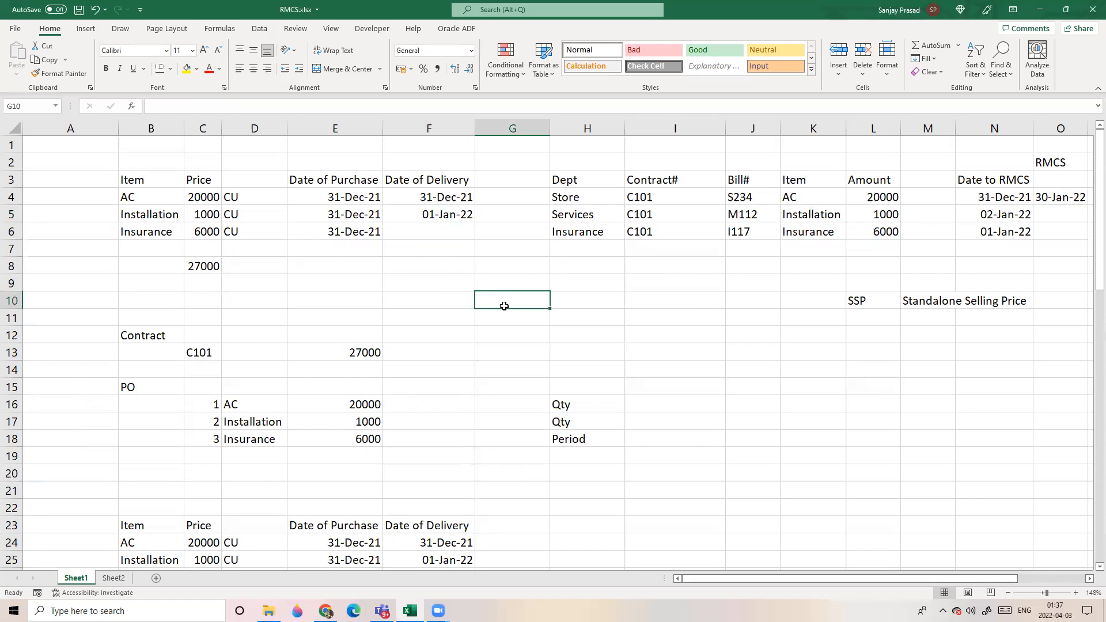
# Review the Services billing line in row 5 and the SMM entry in Q7 with its qty, percentage and period options.
pyautogui.click(591, 218)
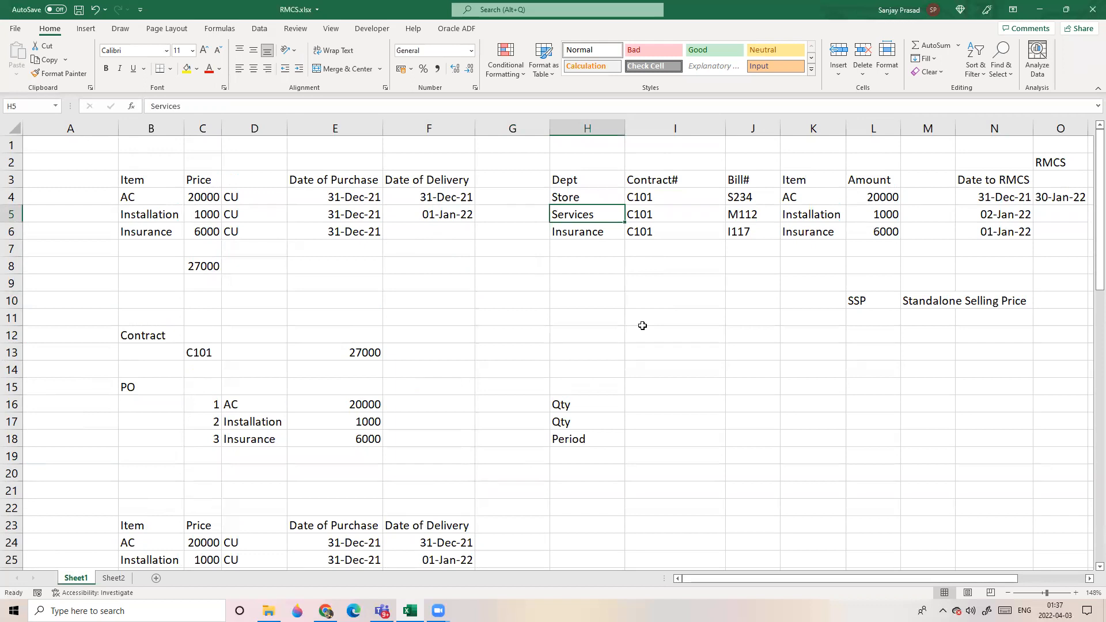
pyautogui.press('Right')
pyautogui.press('Right')
pyautogui.press('Right')
pyautogui.press('Right')
pyautogui.press('Right')
pyautogui.press('Right')
pyautogui.press('Right')
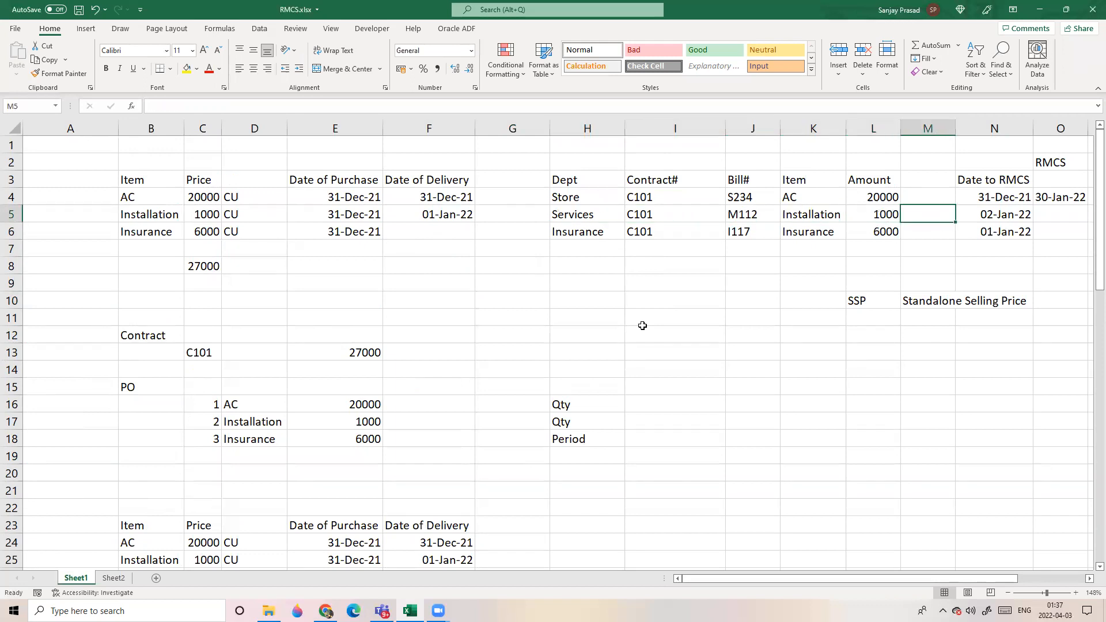
pyautogui.press('Right')
pyautogui.press('Right')
pyautogui.press('Right')
pyautogui.press('Right')
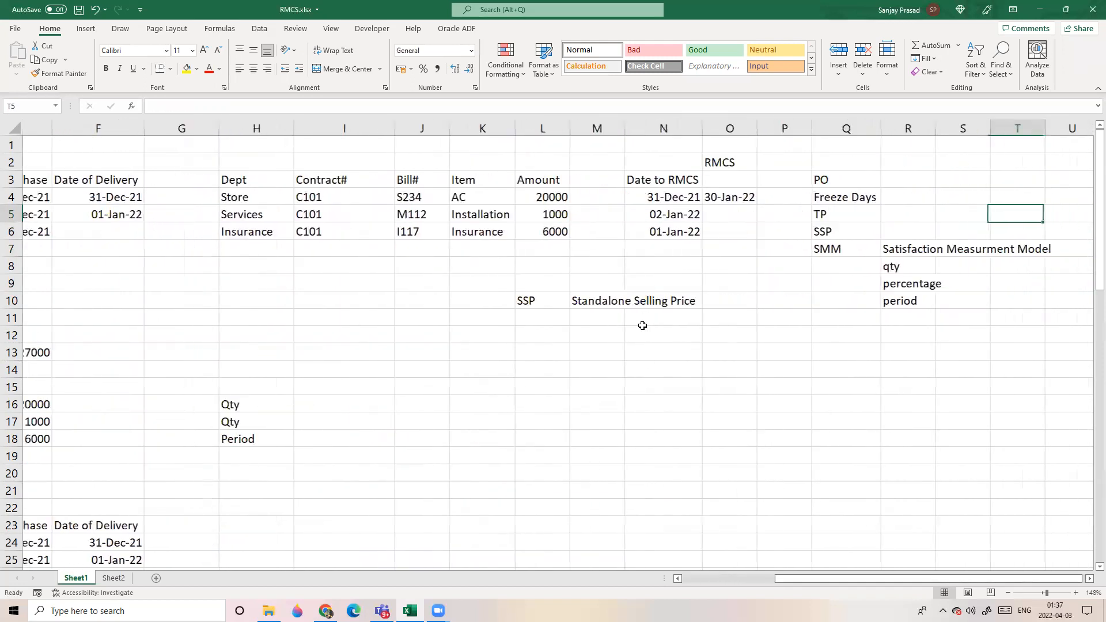
pyautogui.press('Left')
pyautogui.press('Left')
pyautogui.press('Down')
pyautogui.press('Down')
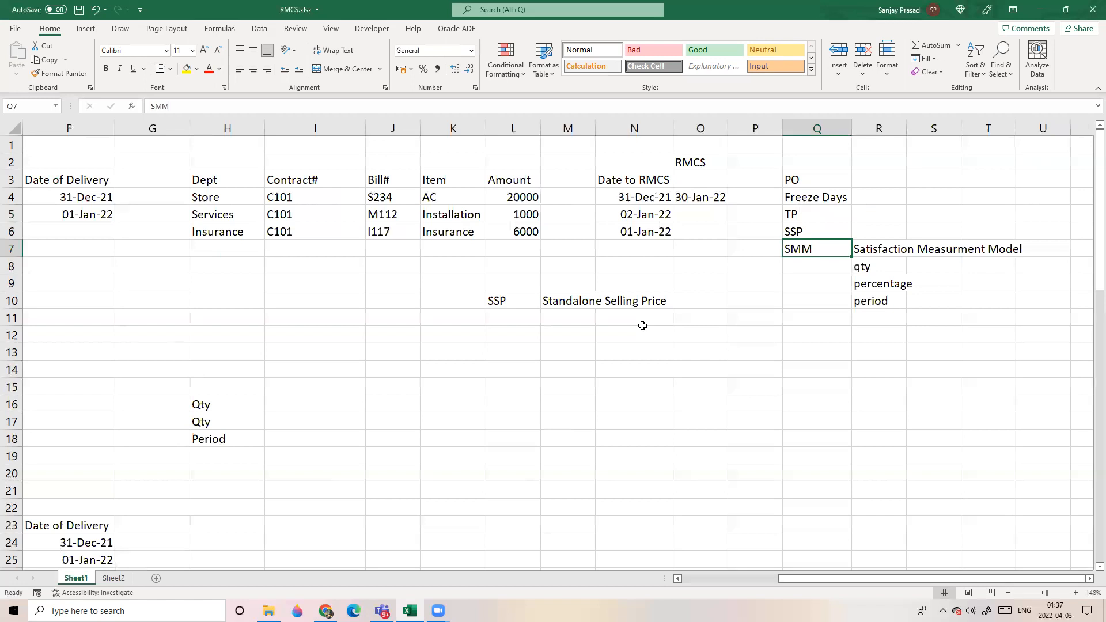
pyautogui.press('Home')
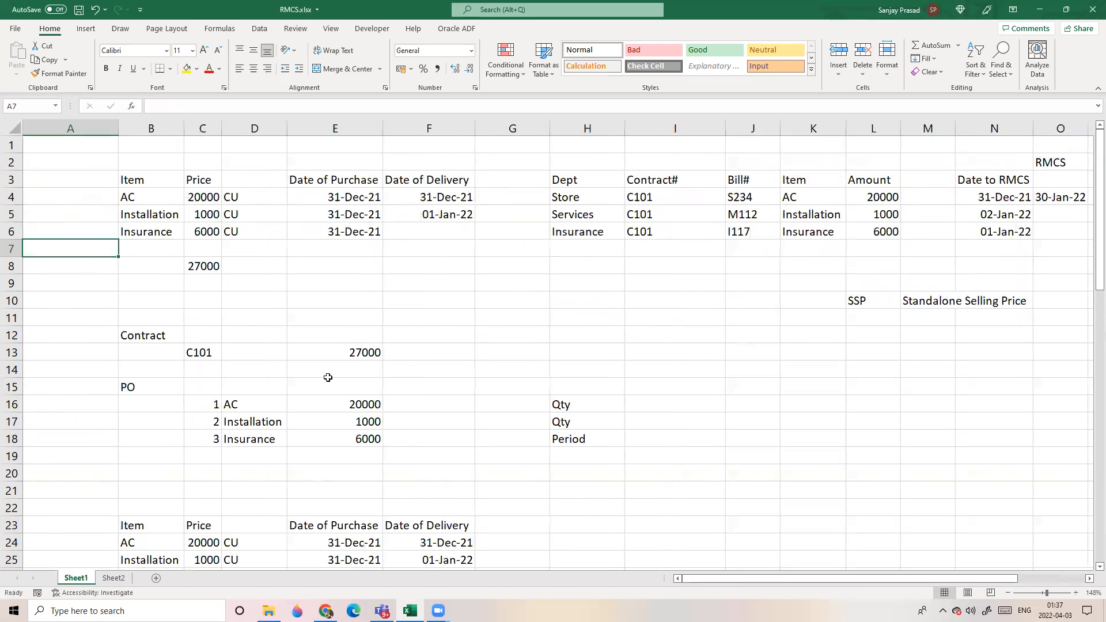
# Review the AC, Installation and Insurance items in column B with respect to how each obligation's satisfaction is measured.
pyautogui.click(281, 266)
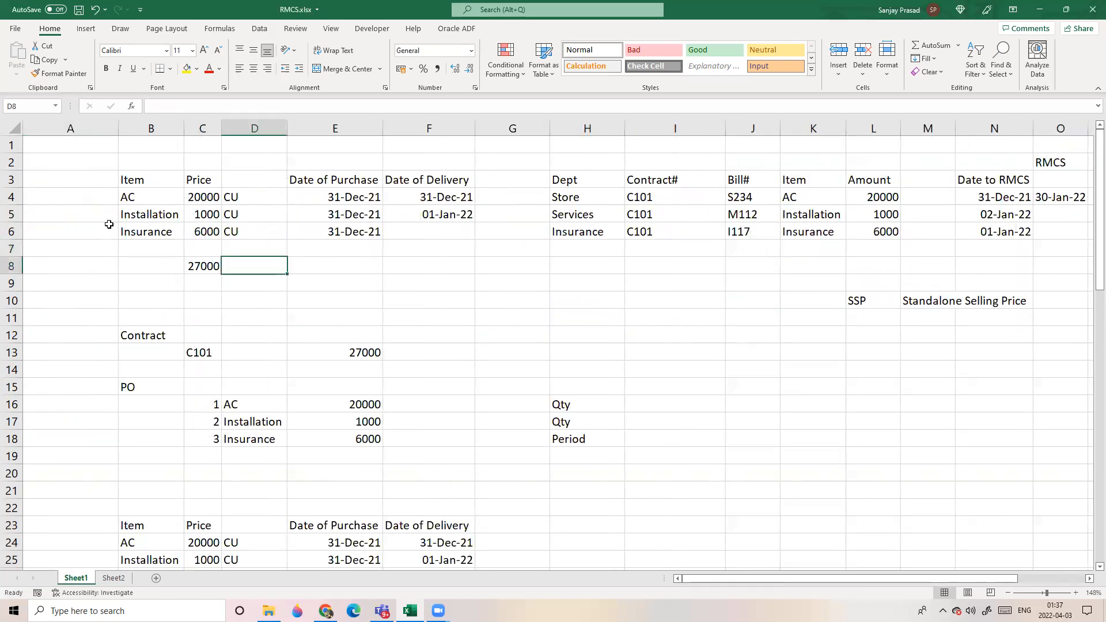
pyautogui.click(140, 200)
pyautogui.click(232, 333)
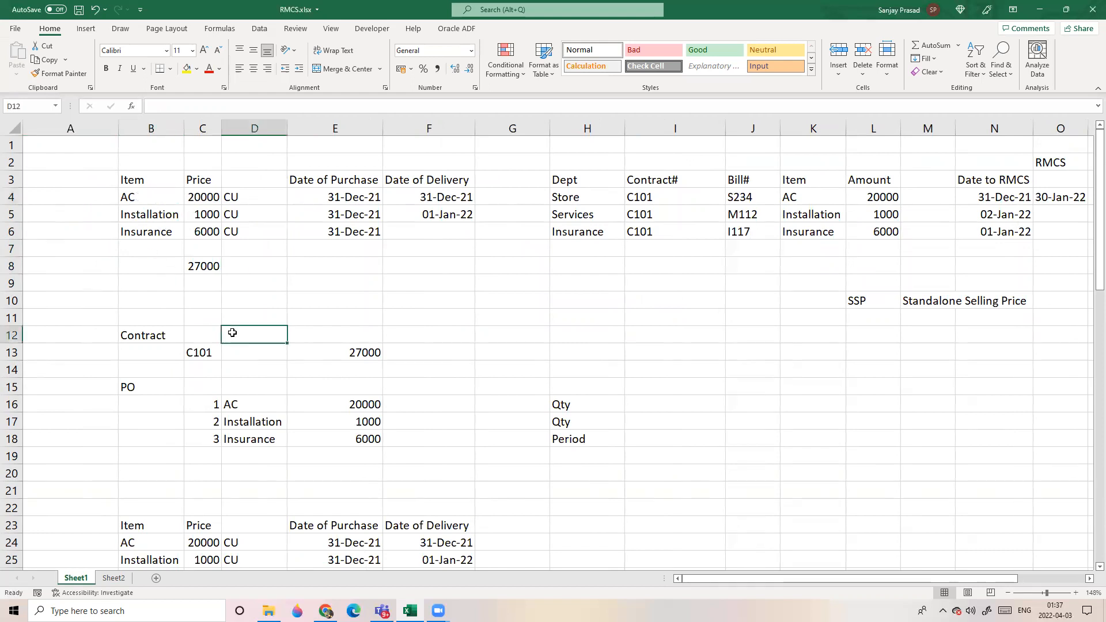
pyautogui.click(153, 218)
pyautogui.click(132, 286)
pyautogui.click(158, 234)
pyautogui.click(227, 301)
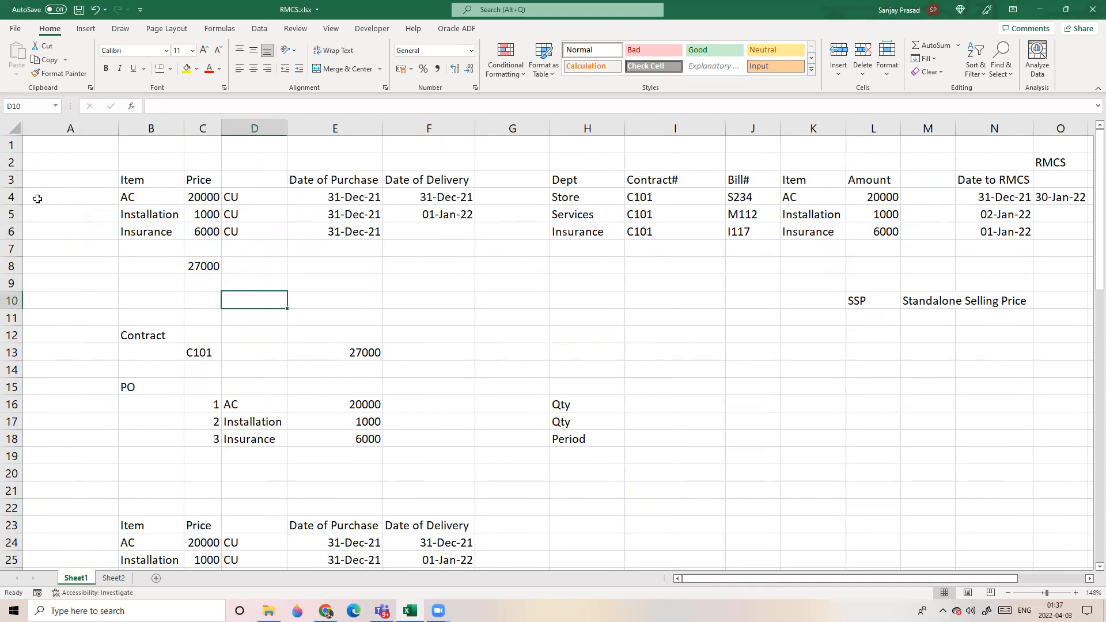
# Compare the full AC row with the Installation row, focusing on the installation's date of delivery in F5.
pyautogui.click(11, 196)
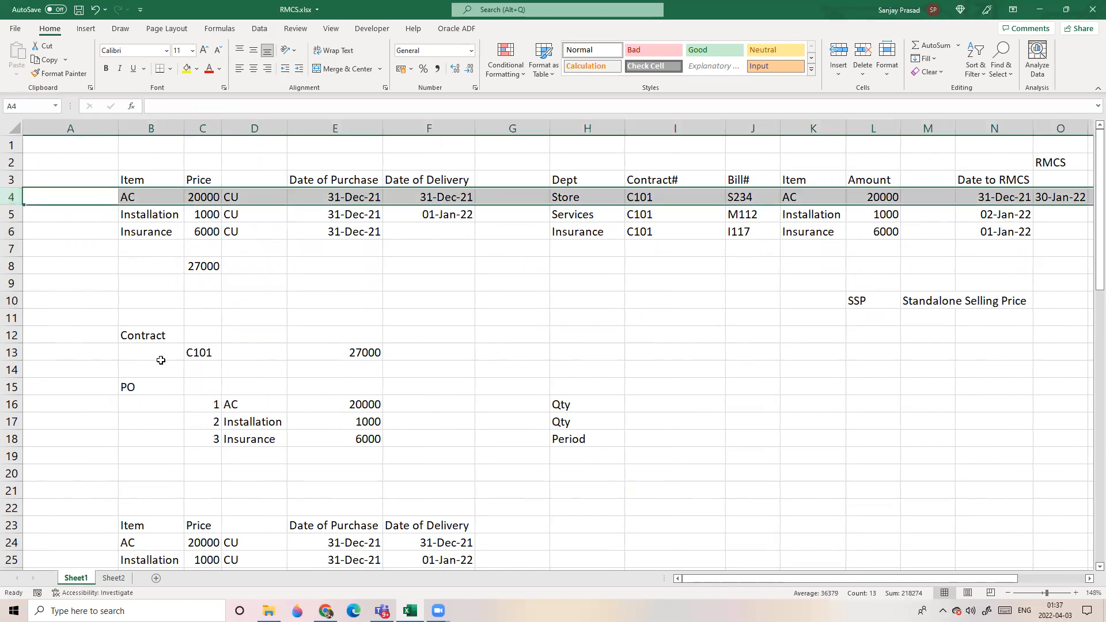
pyautogui.click(270, 282)
pyautogui.click(10, 214)
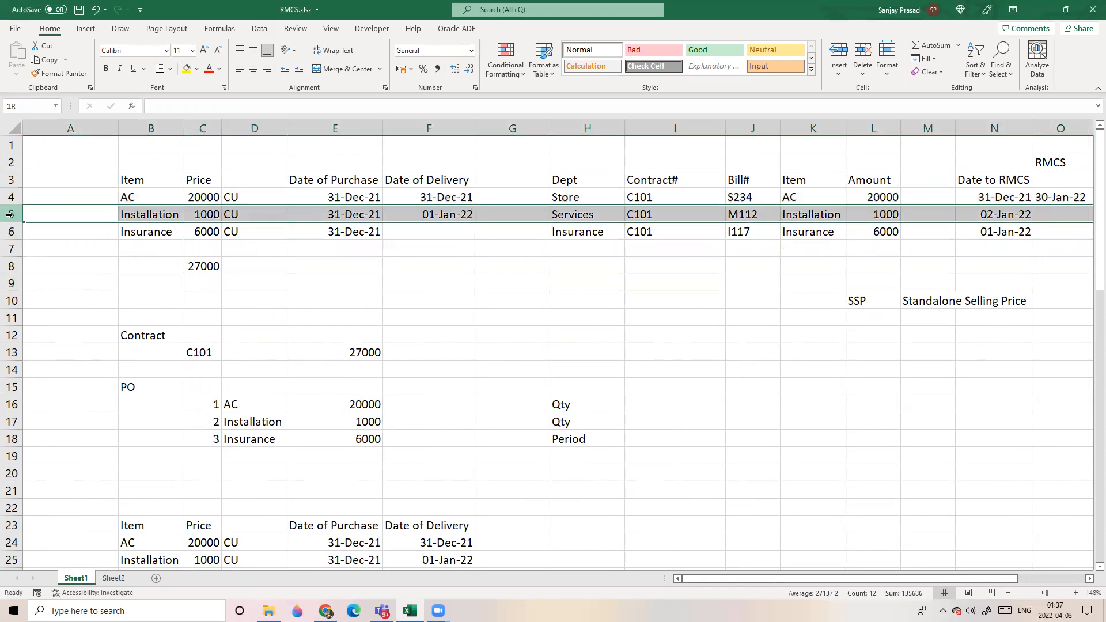
pyautogui.click(167, 270)
pyautogui.click(144, 213)
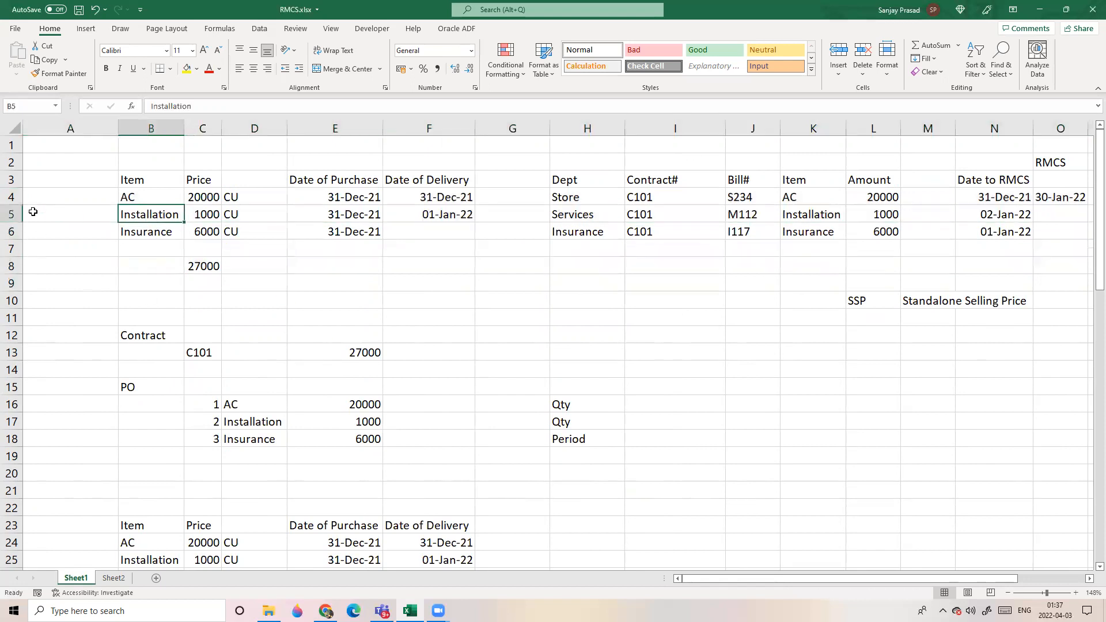
pyautogui.click(10, 217)
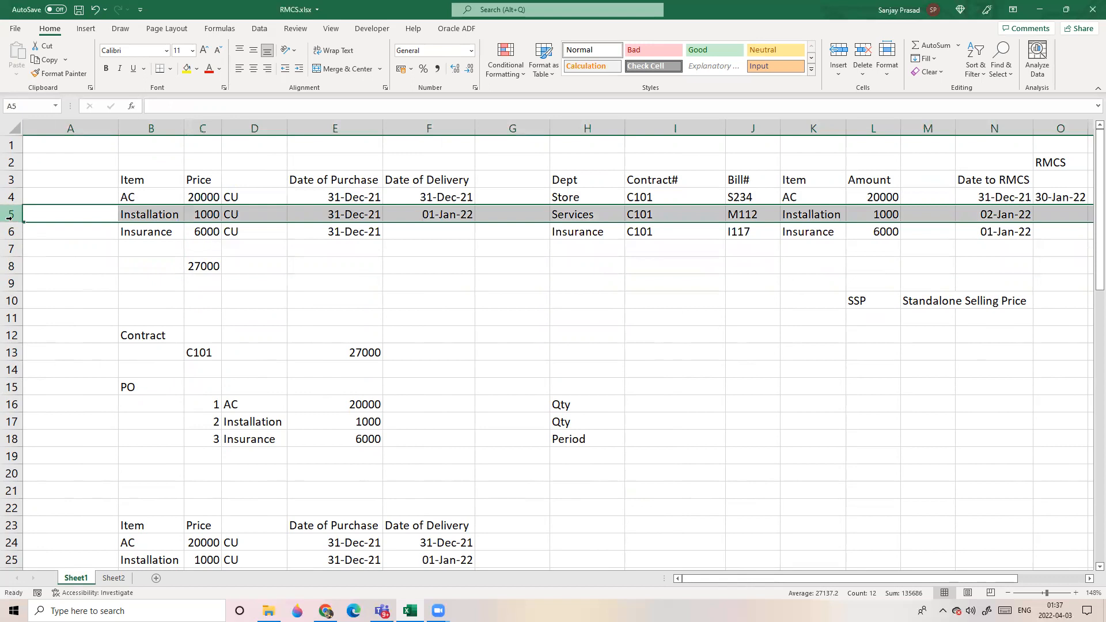
pyautogui.click(139, 281)
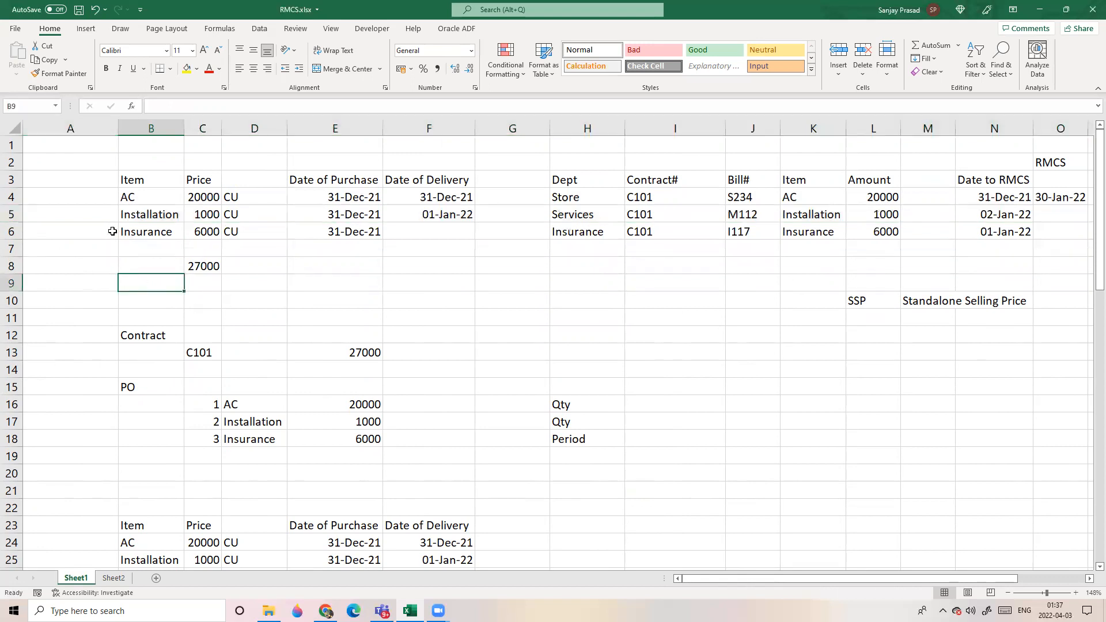
pyautogui.click(93, 214)
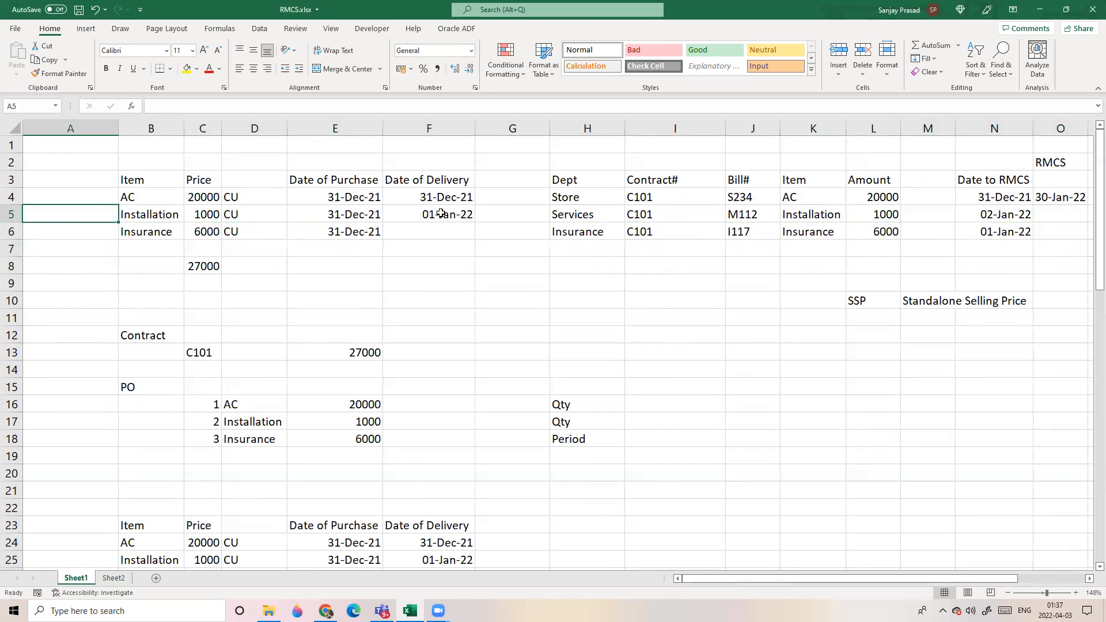
pyautogui.click(441, 213)
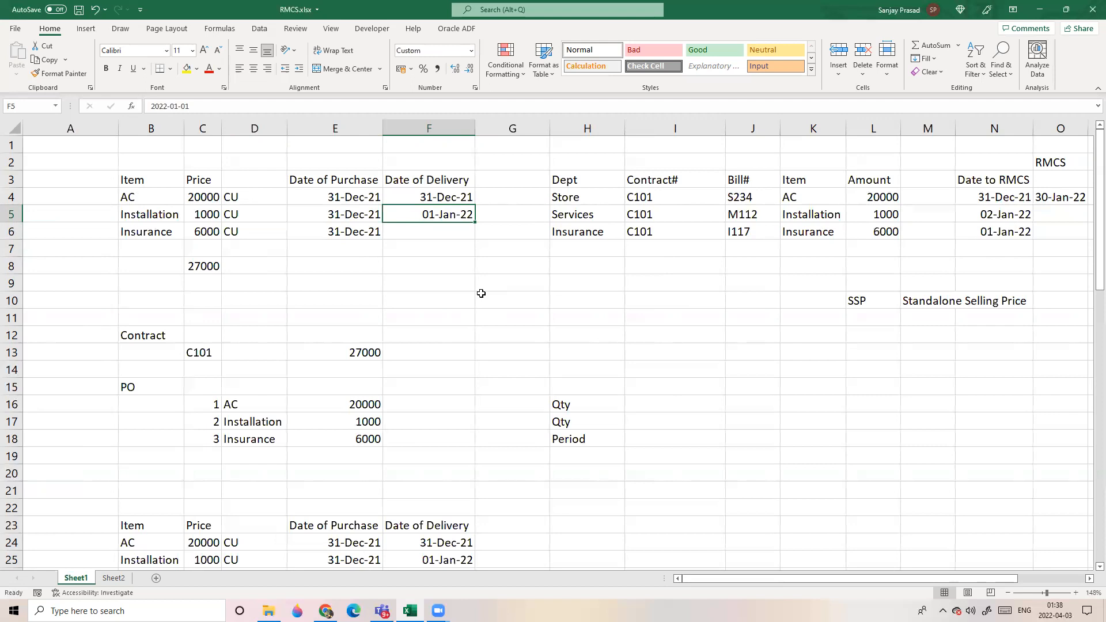
pyautogui.click(498, 214)
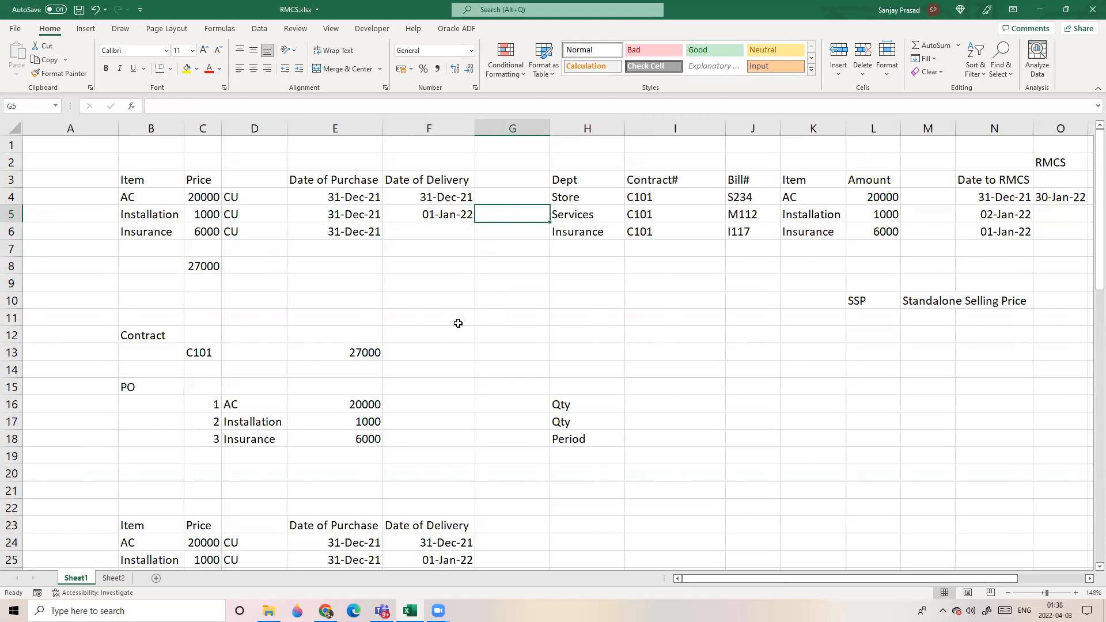
# Revisit rows 4 and 5 in turn to examine when the AC and Installation obligations are satisfied.
pyautogui.click(388, 286)
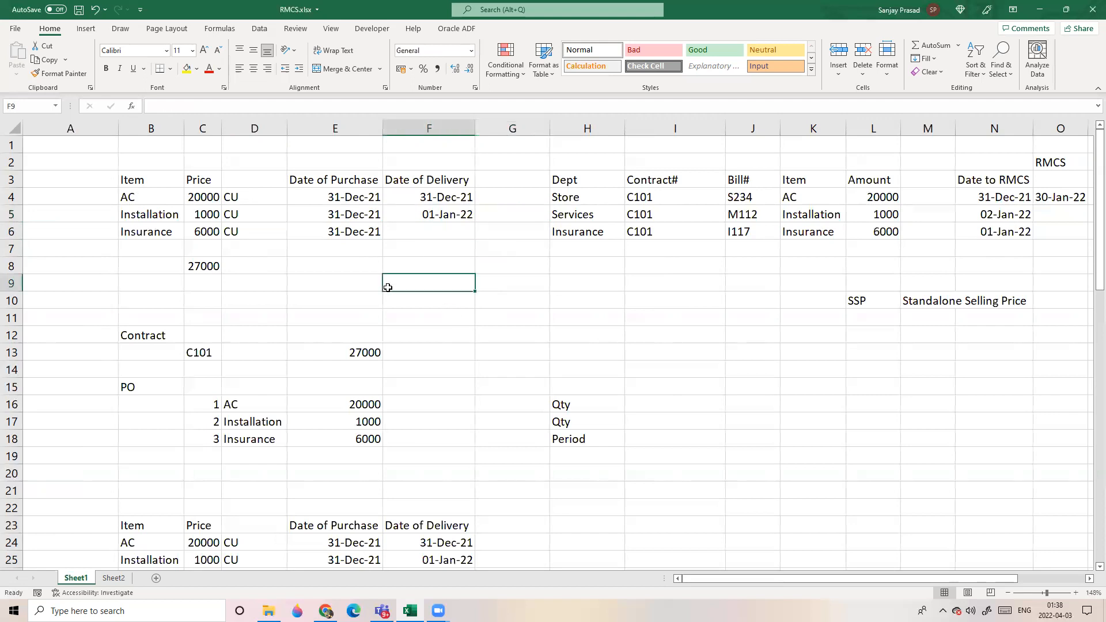
pyautogui.click(235, 248)
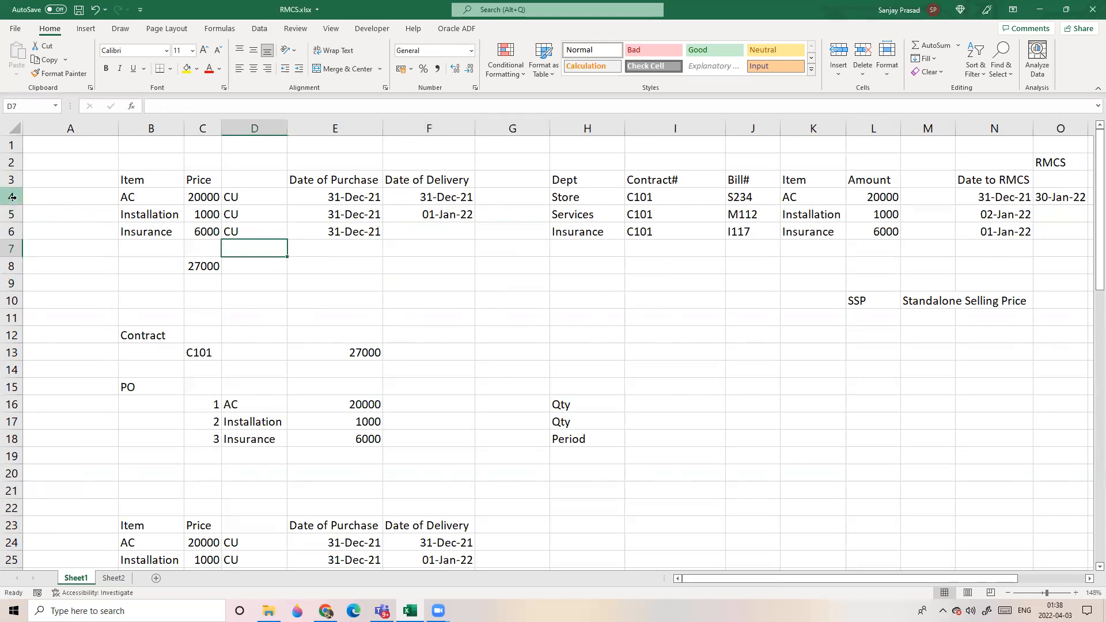
pyautogui.click(280, 285)
pyautogui.click(26, 201)
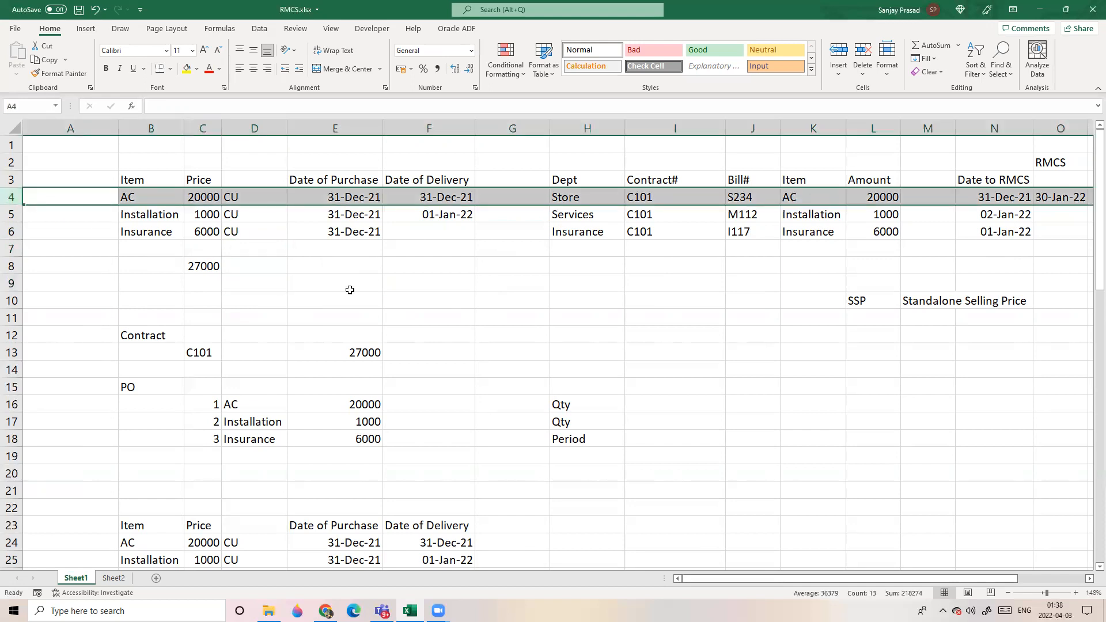
pyautogui.click(292, 287)
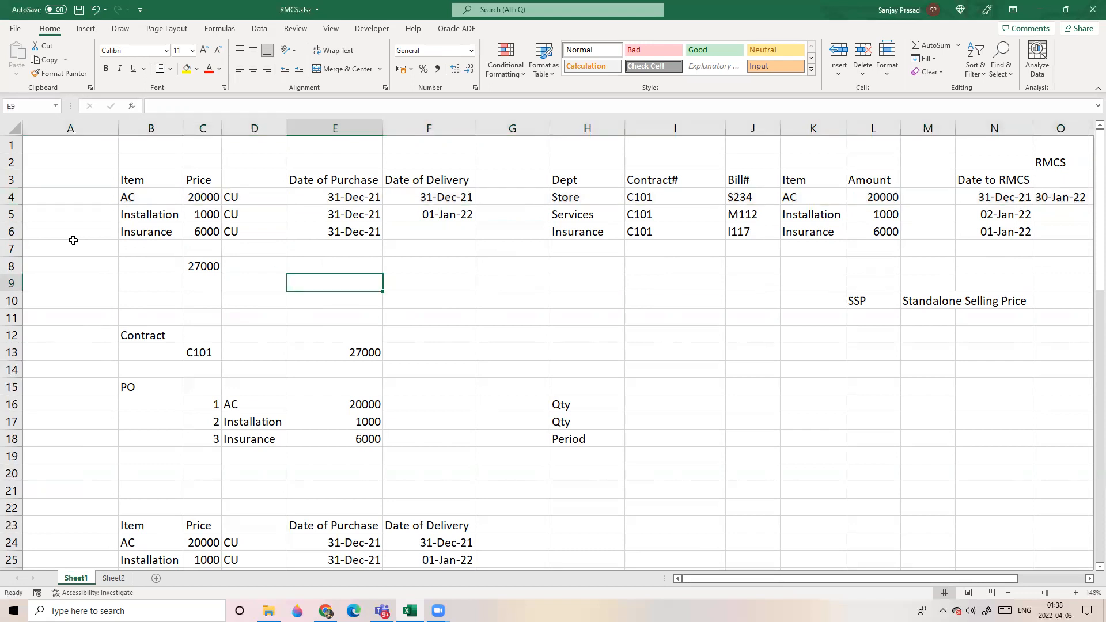
pyautogui.click(11, 214)
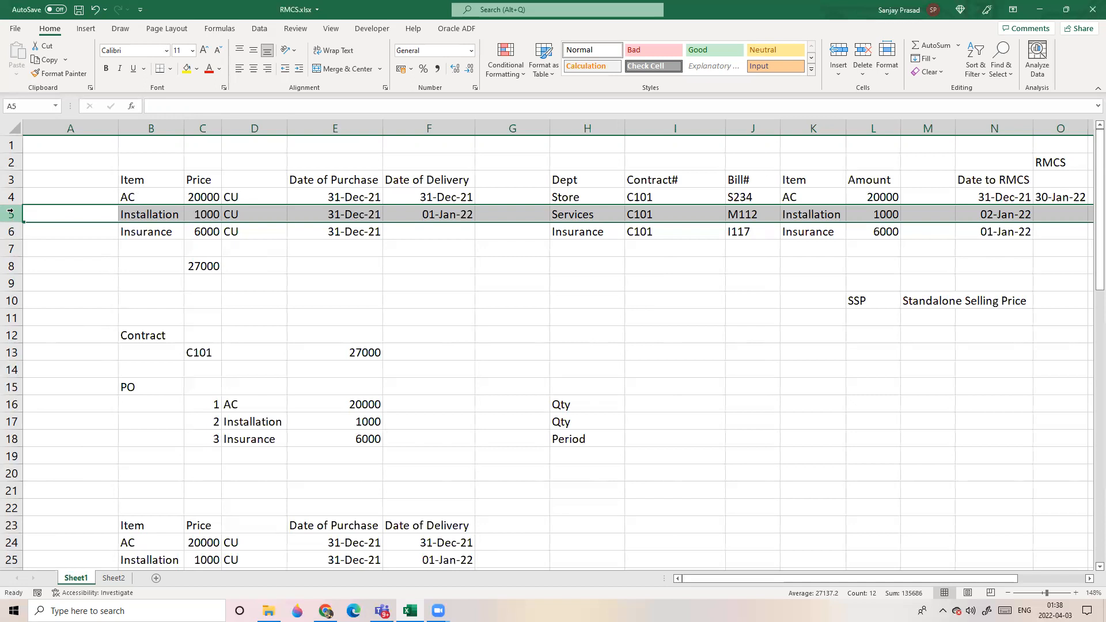
# Review the installation's delivery date in F5, the Insurance item and its price in C6, and the purchase date in E4.
pyautogui.click(435, 286)
pyautogui.click(433, 213)
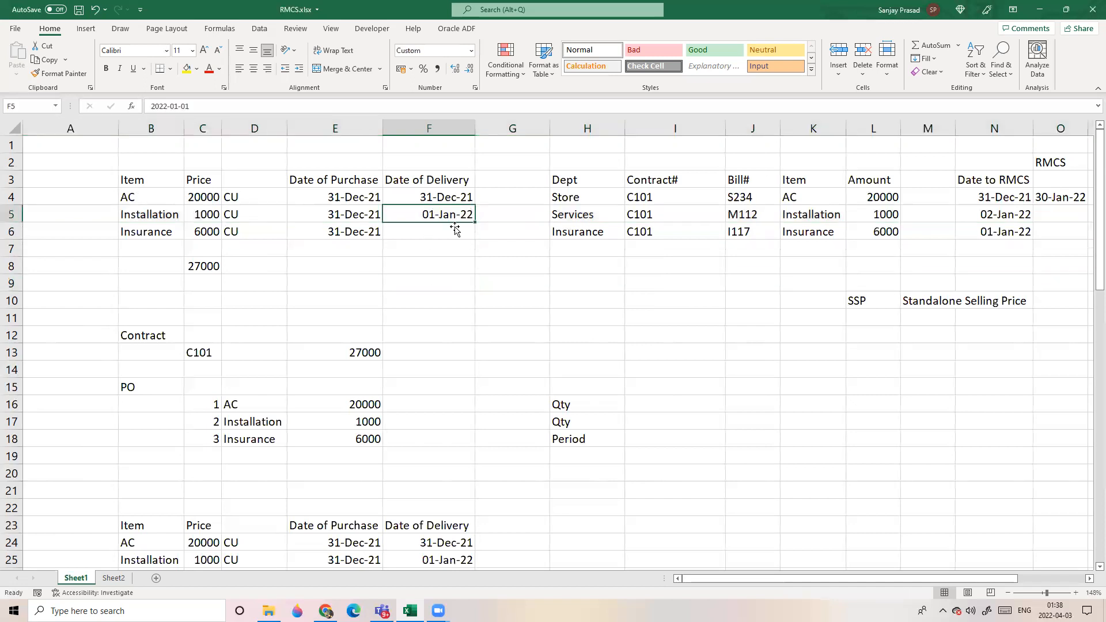
pyautogui.click(145, 232)
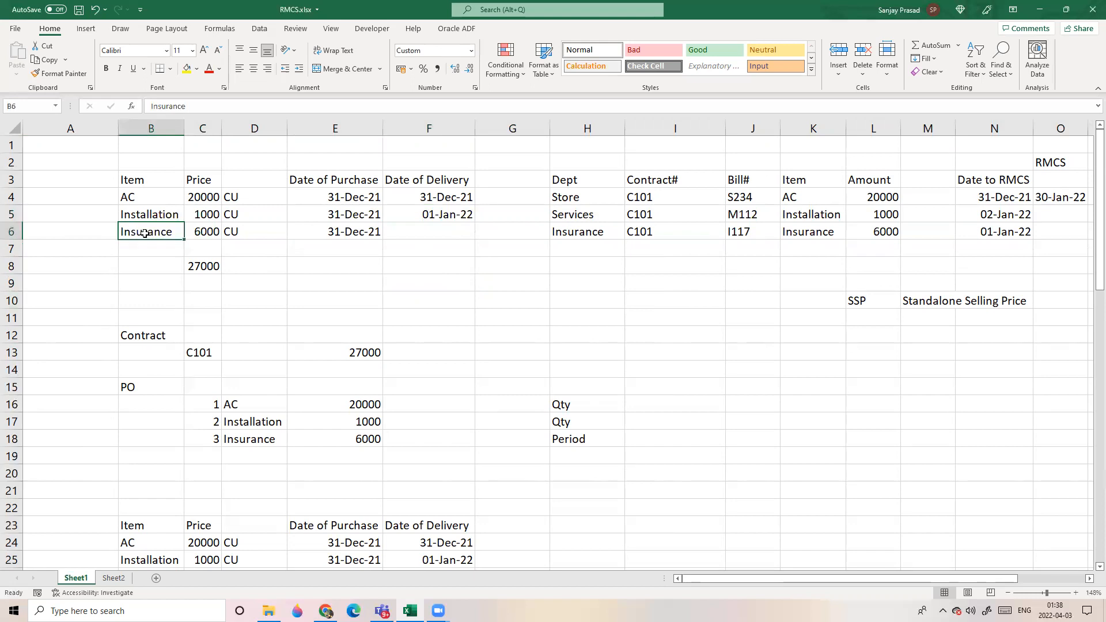
pyautogui.click(299, 320)
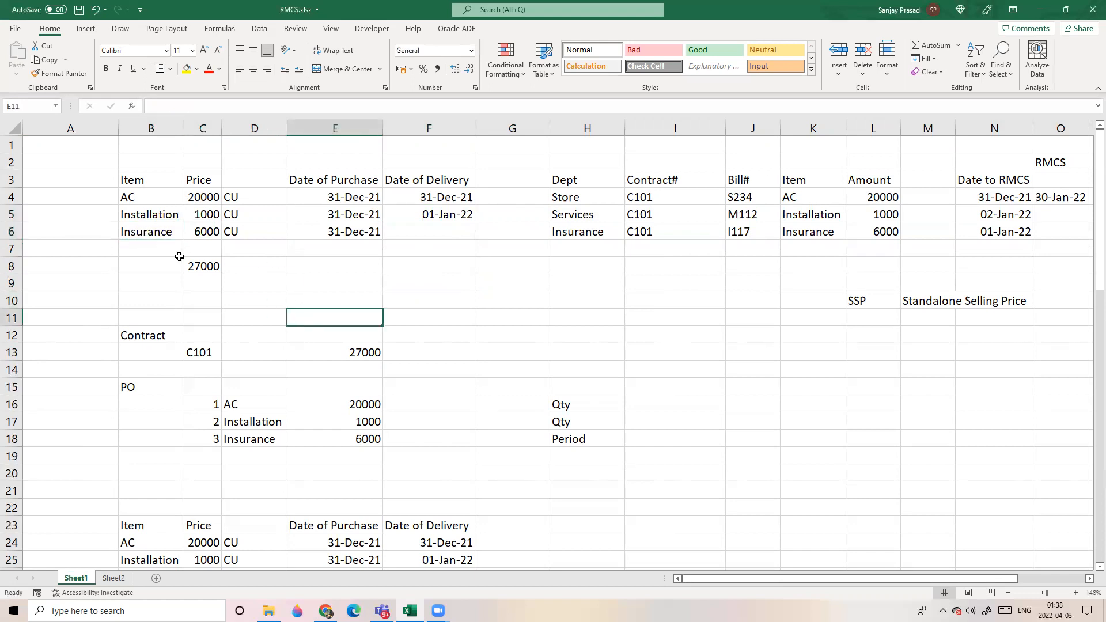
pyautogui.click(141, 235)
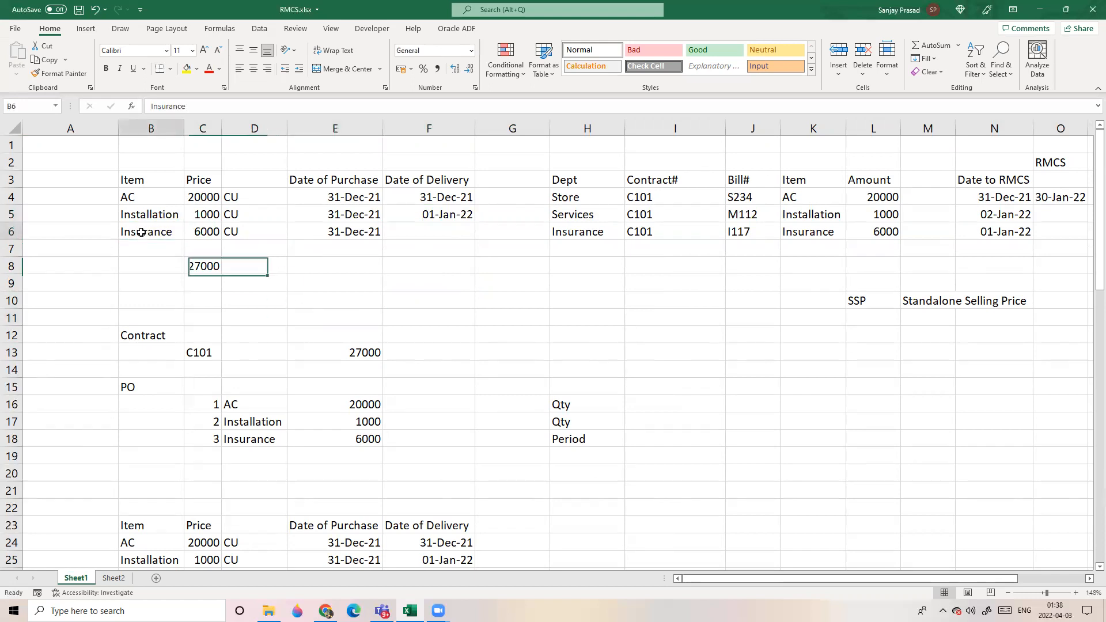
pyautogui.click(204, 233)
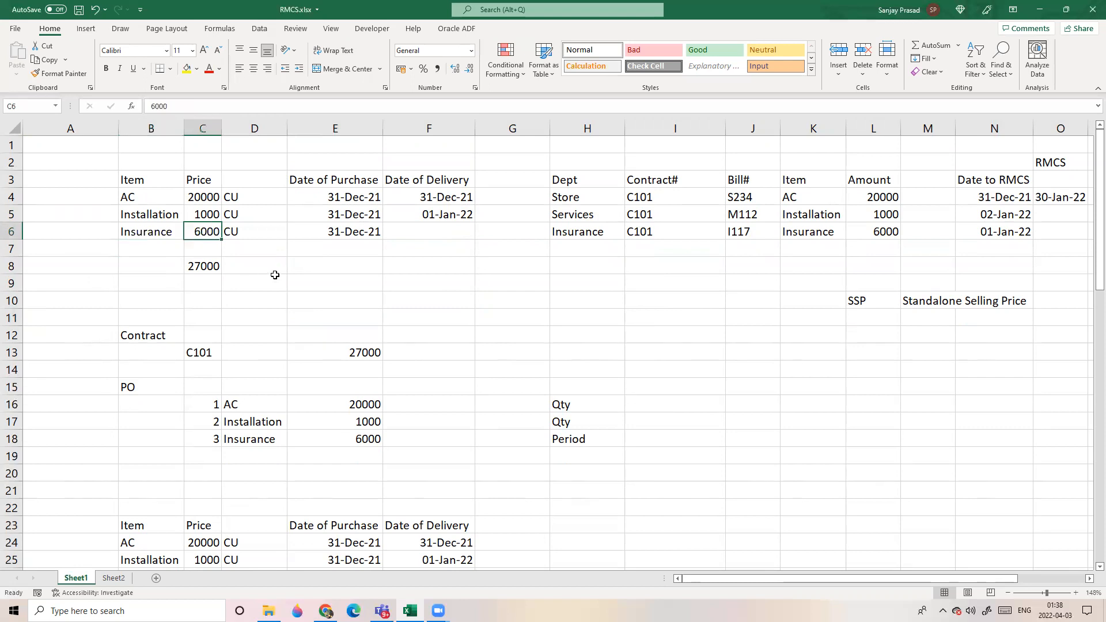
pyautogui.click(339, 200)
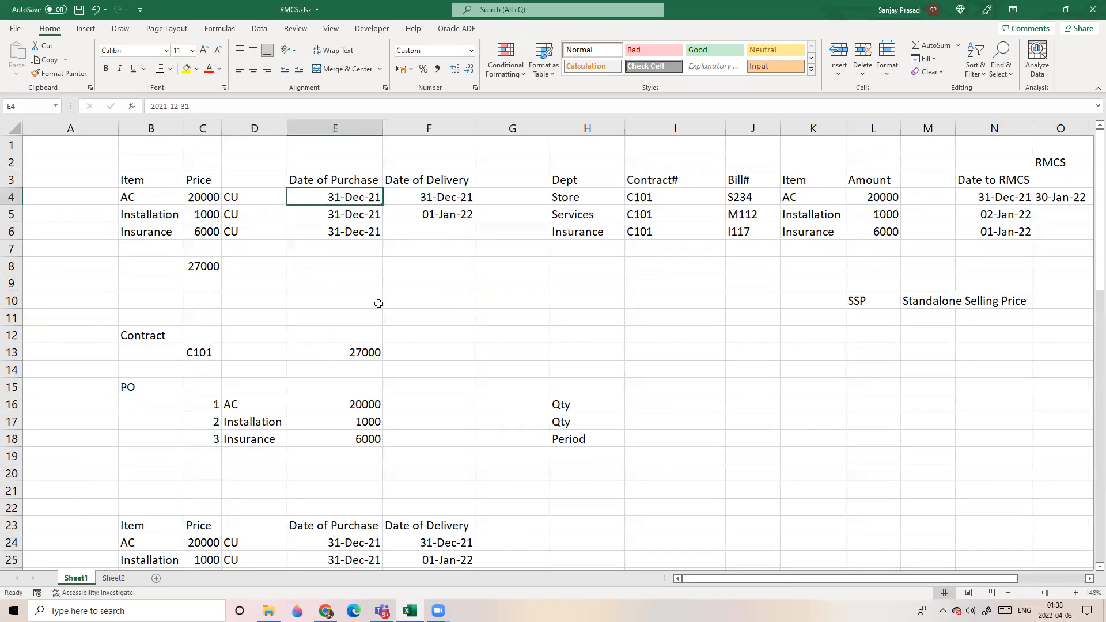
# Examine the Insurance item in B6 and its price in C6 with respect to how its revenue is earned.
pyautogui.click(147, 234)
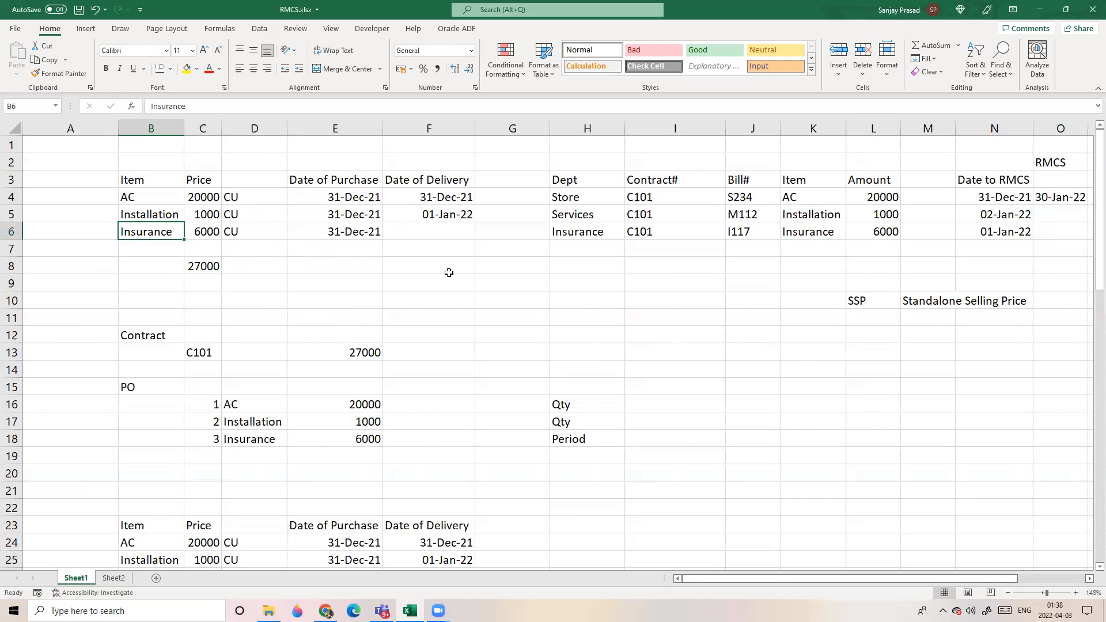
pyautogui.click(432, 297)
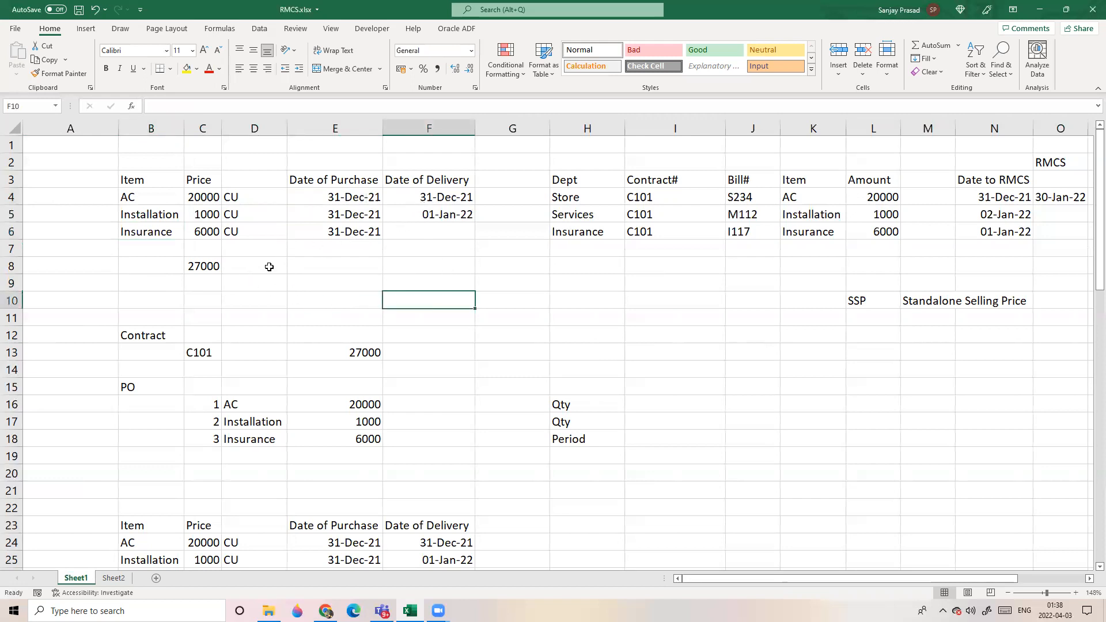
pyautogui.click(281, 295)
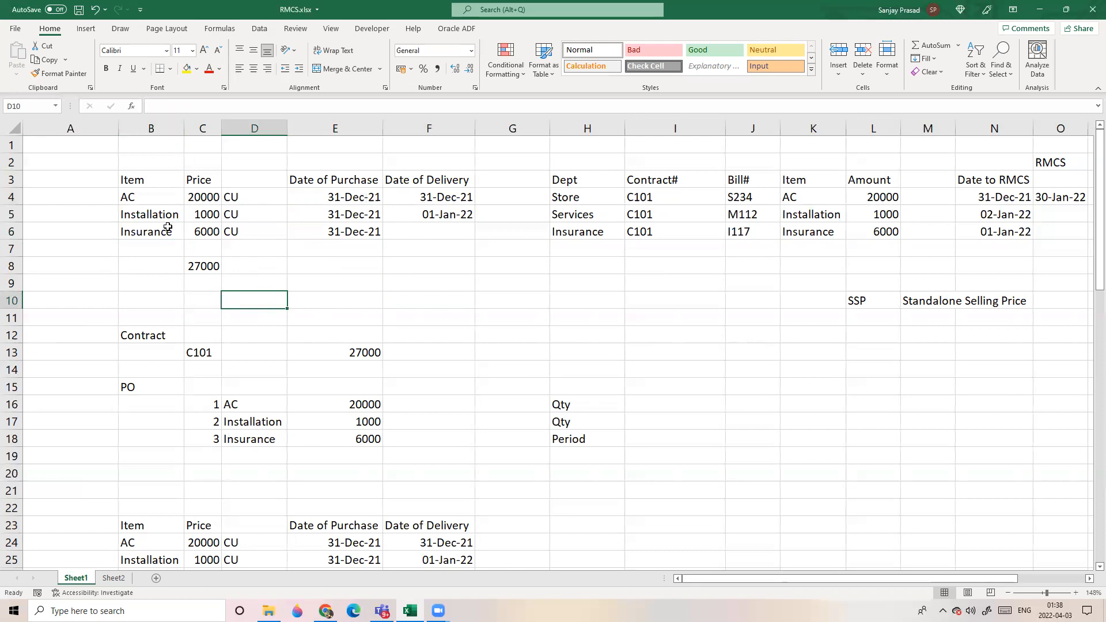
pyautogui.click(199, 234)
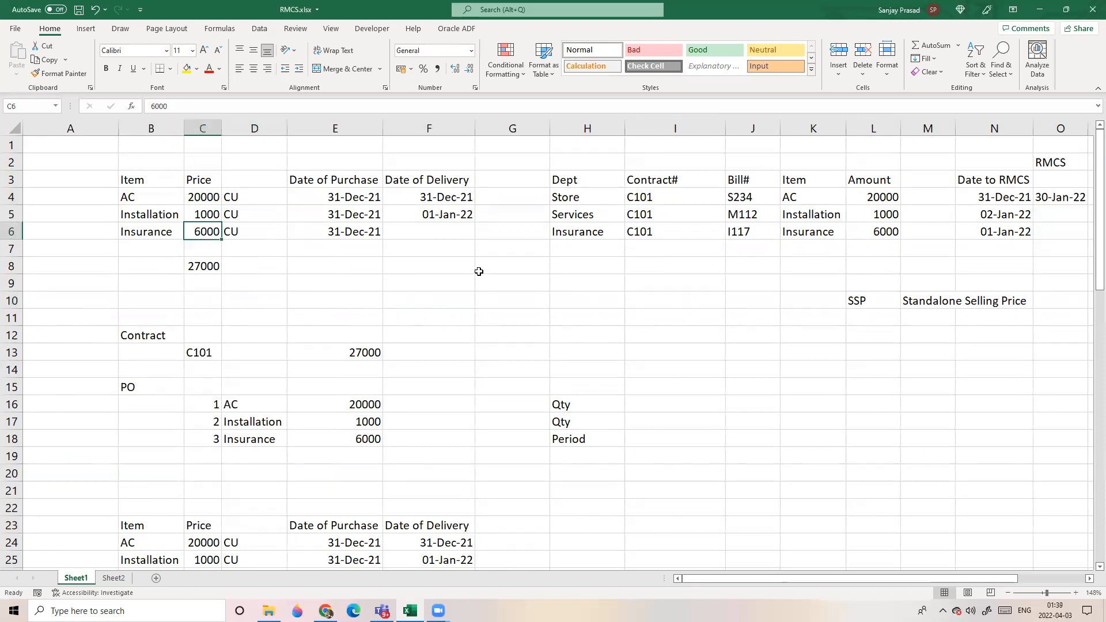
pyautogui.click(425, 312)
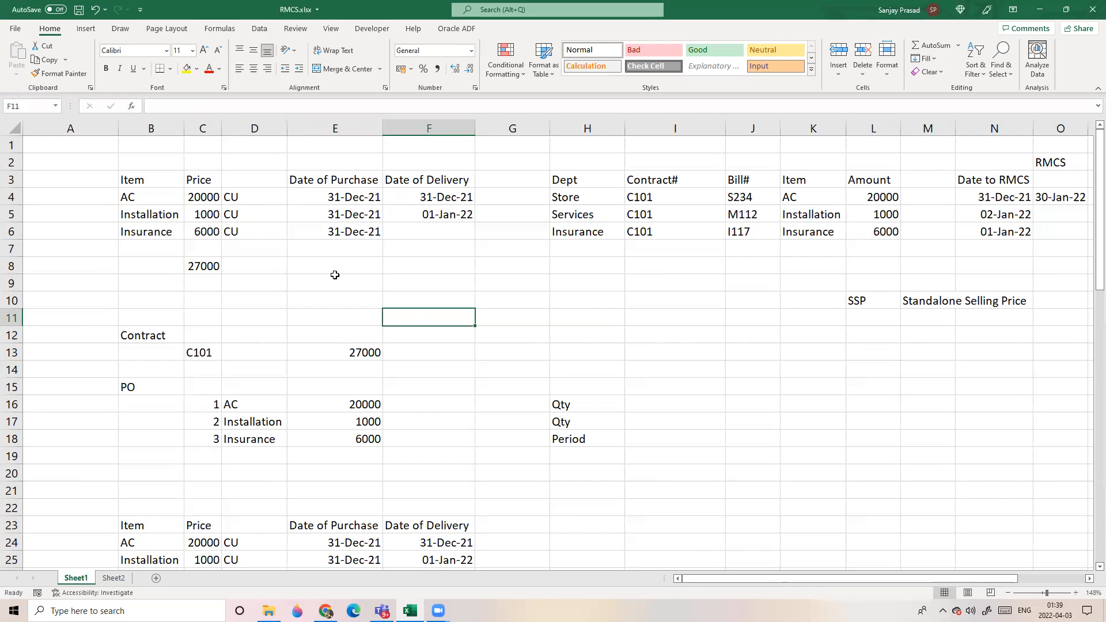
pyautogui.click(313, 274)
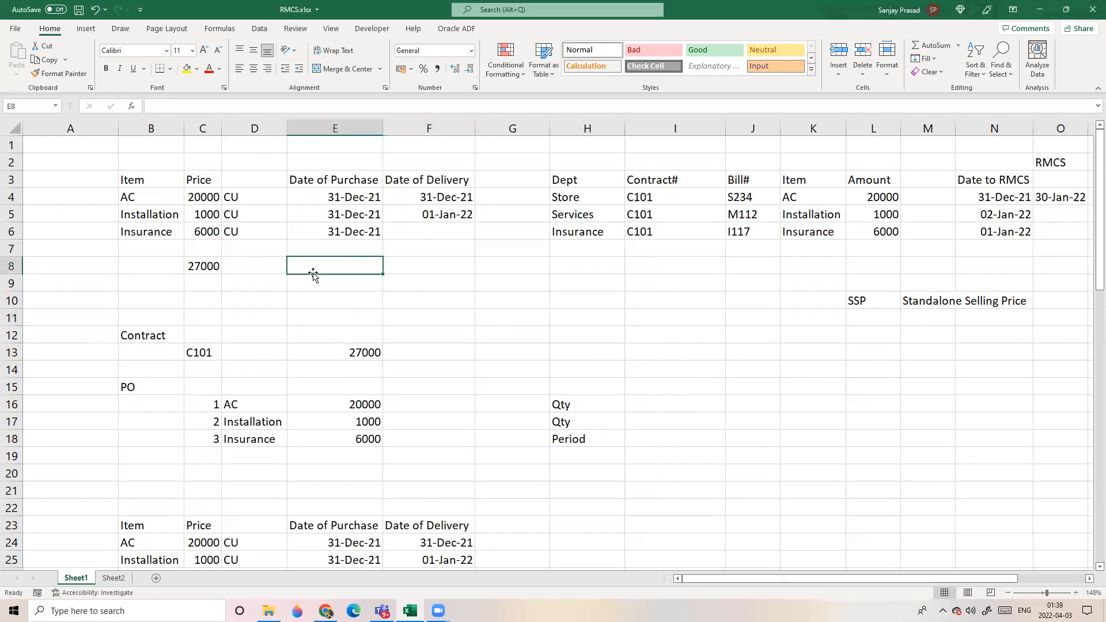
# Calculate the insurance price per month in B7 with =C6/12, and clear the cell again.
pyautogui.click(200, 231)
pyautogui.click(139, 247)
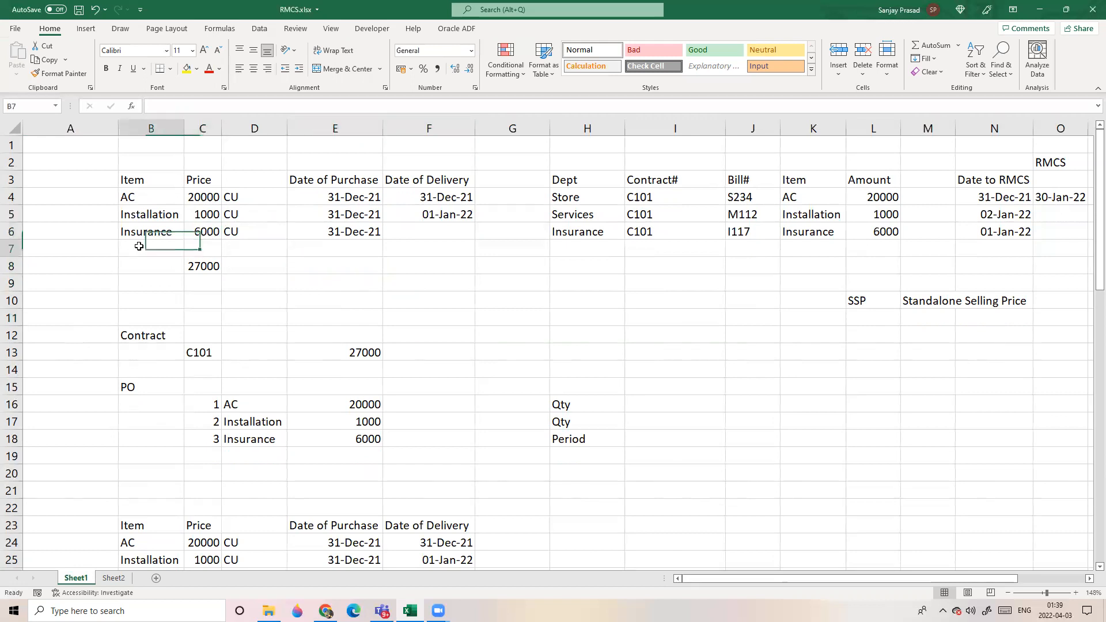
pyautogui.write('=')
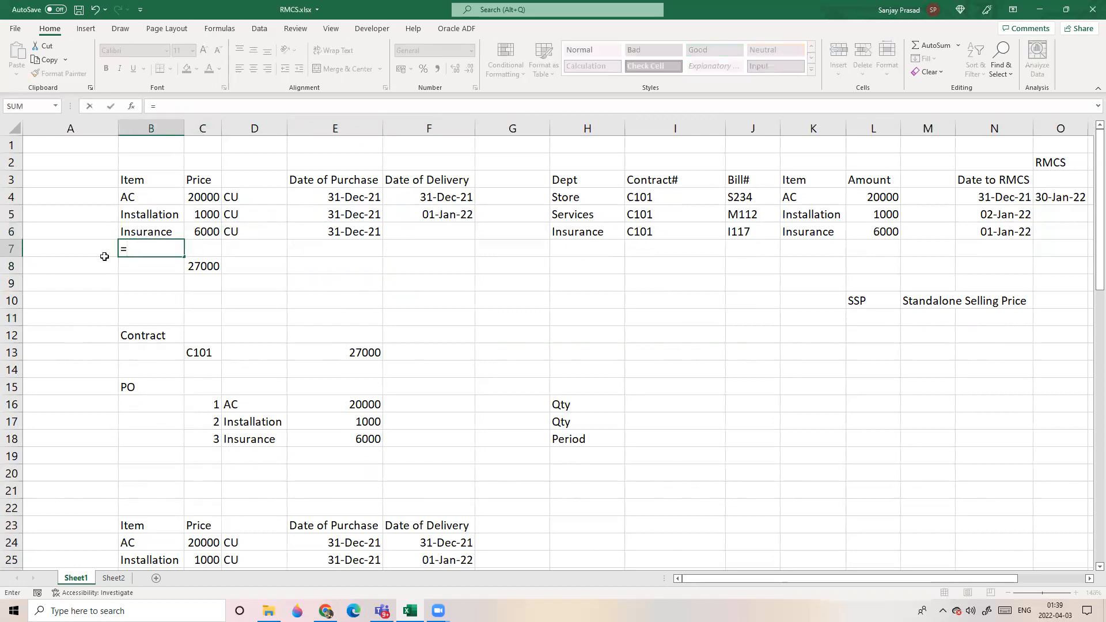
pyautogui.click(205, 231)
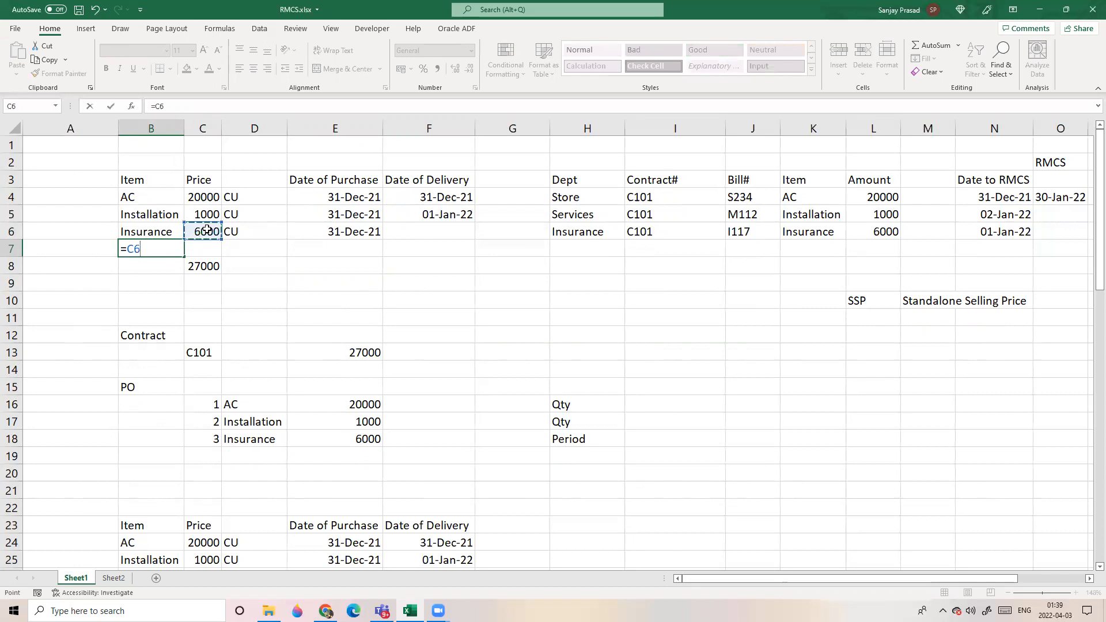
pyautogui.write('/12')
pyautogui.press('Return')
pyautogui.press('Up')
pyautogui.press('Delete')
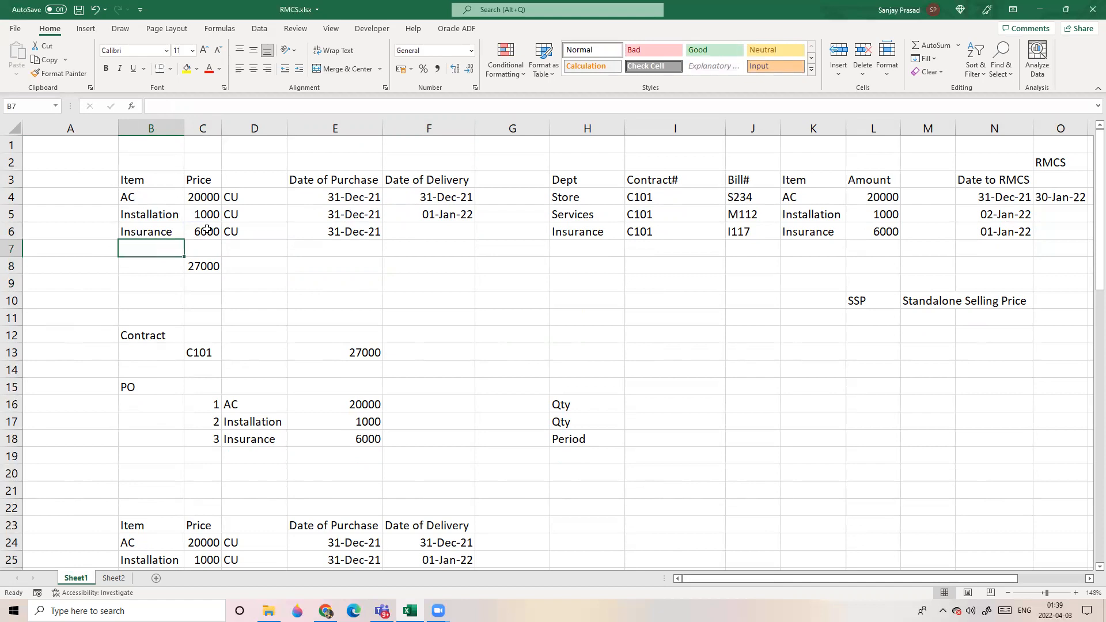
# Review the full Insurance row 6 with respect to how the insurance obligation is satisfied over the months.
pyautogui.click(279, 314)
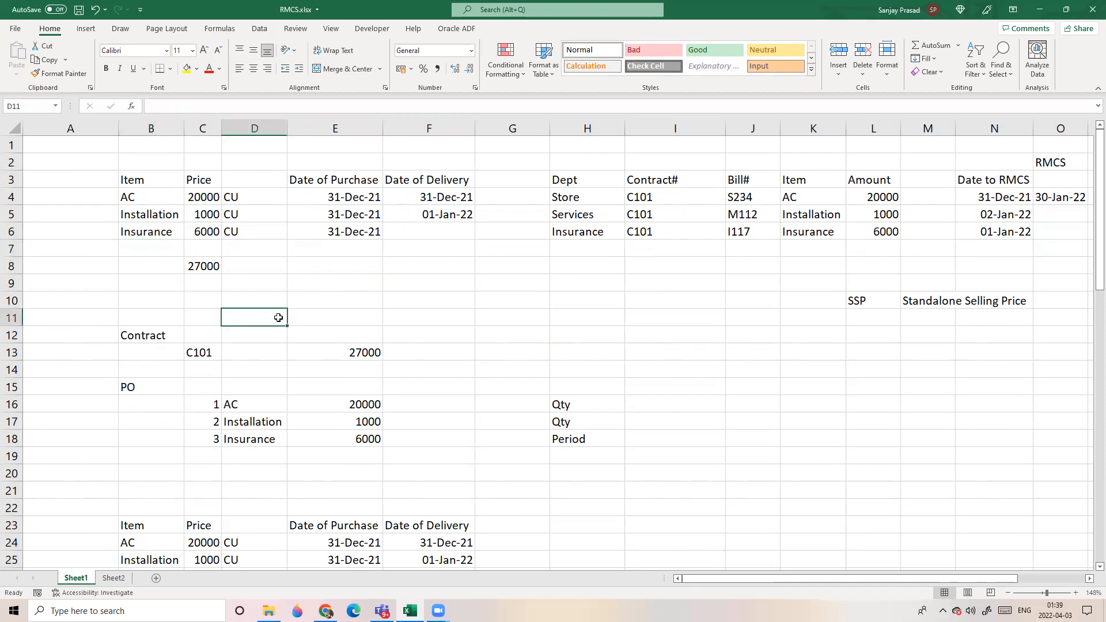
pyautogui.click(213, 248)
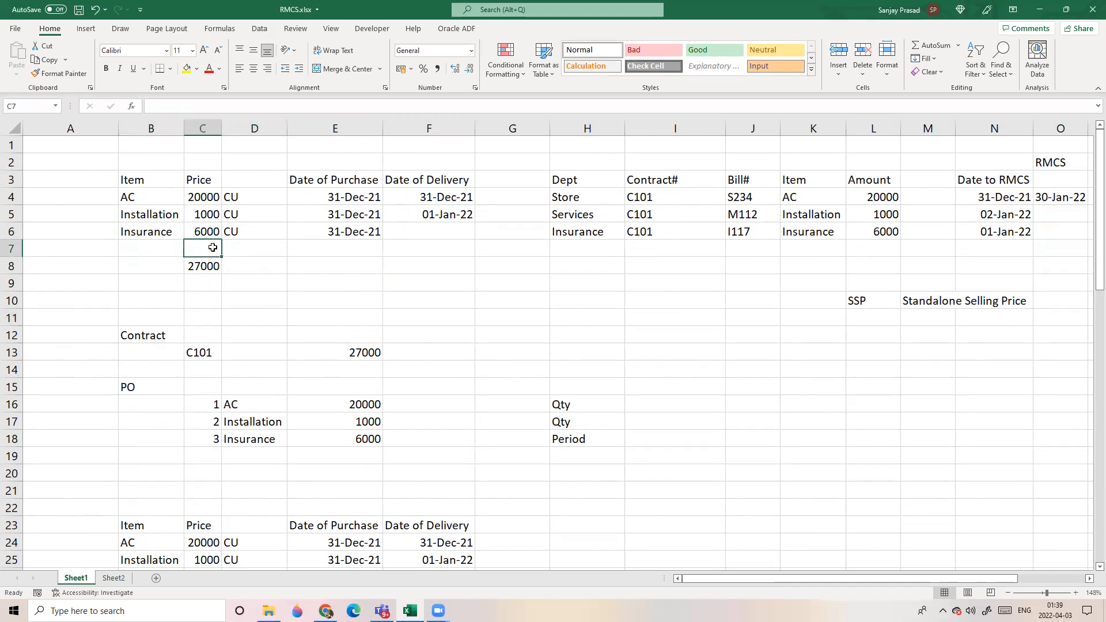
pyautogui.click(151, 235)
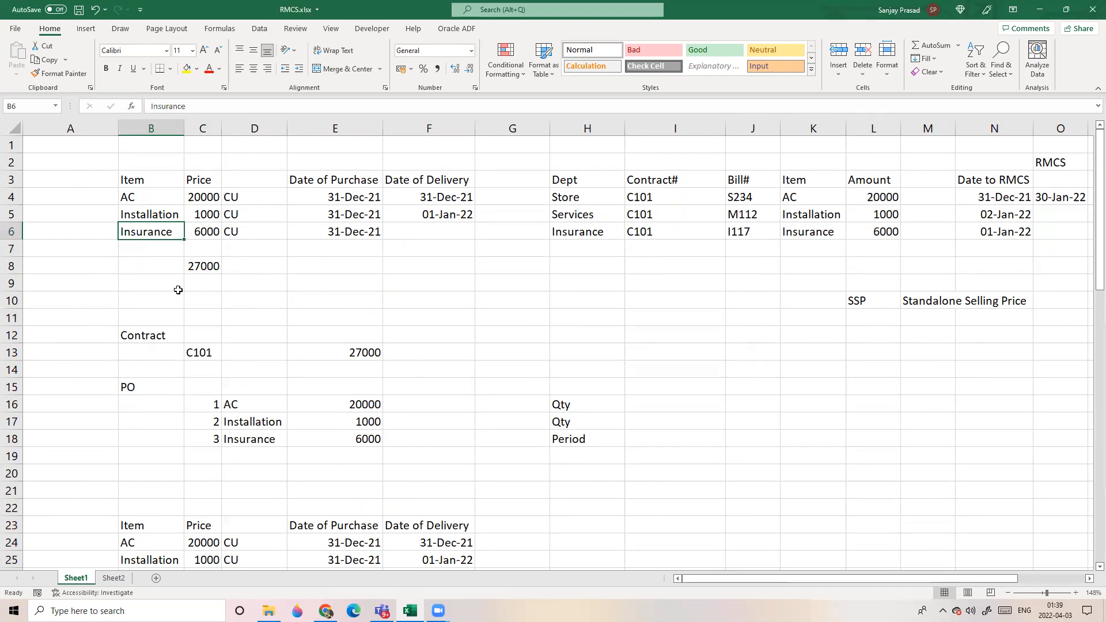
pyautogui.click(239, 271)
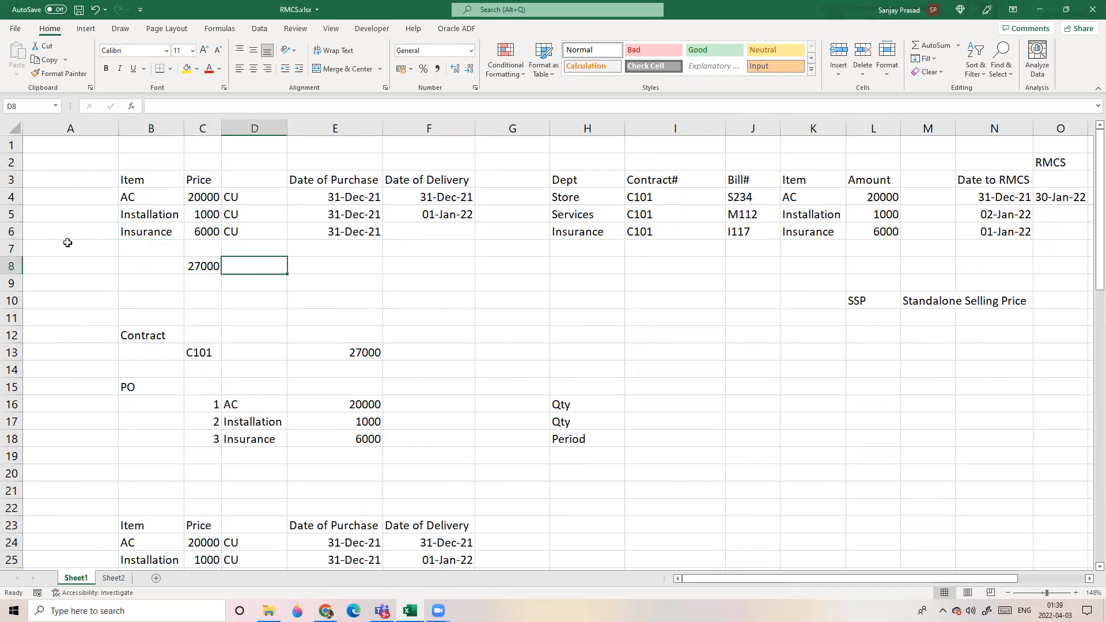
pyautogui.click(15, 237)
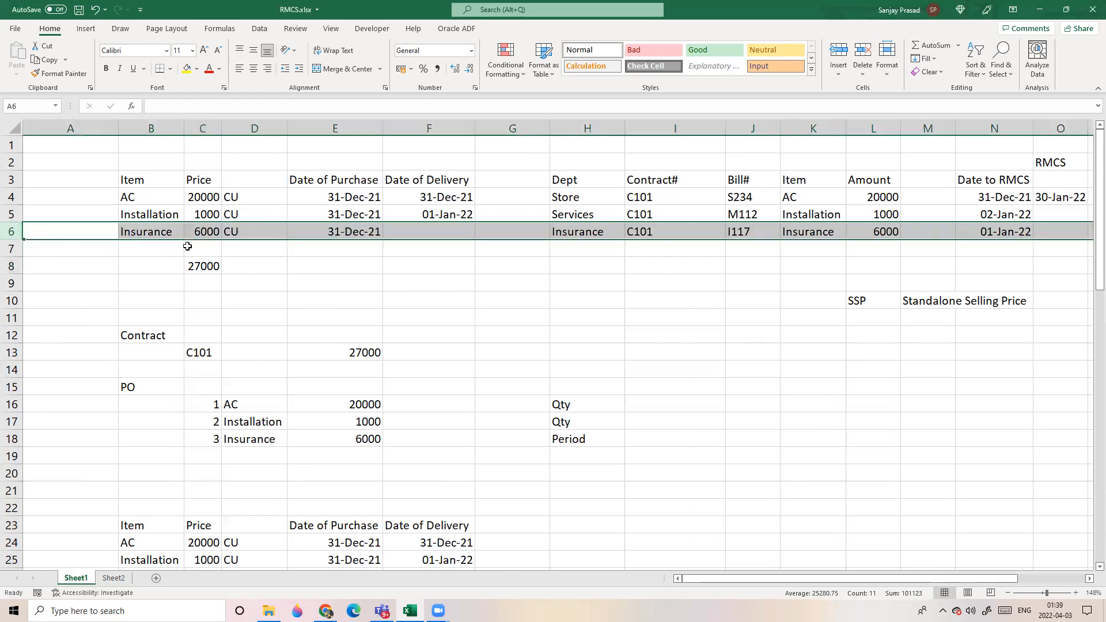
pyautogui.click(151, 247)
pyautogui.click(153, 231)
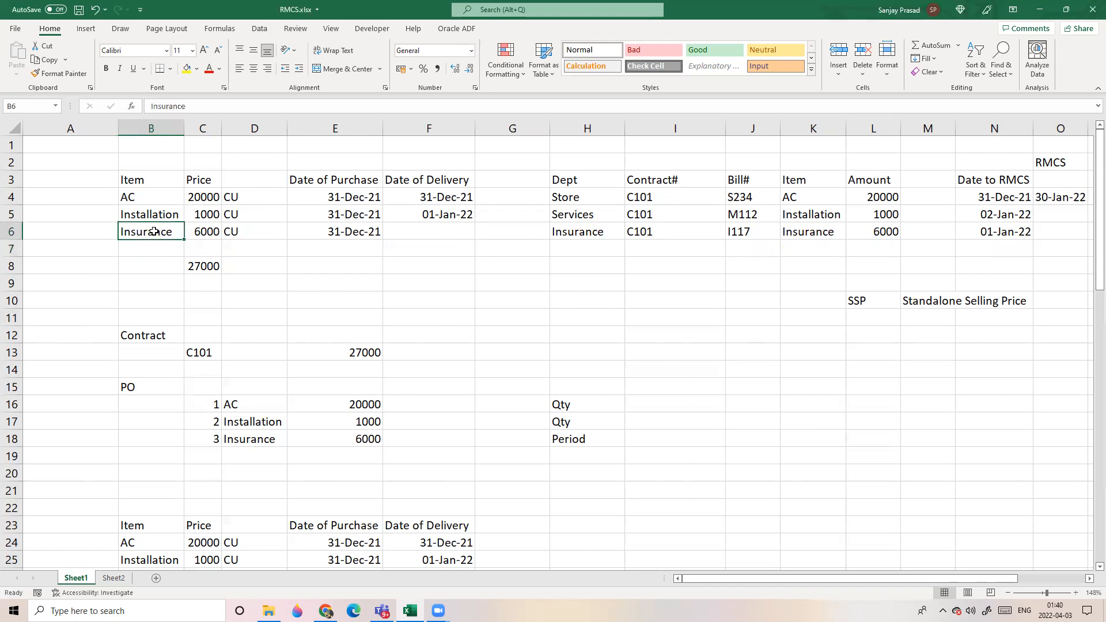
# Compare the AC, Installation and Insurance items in column B, and check the insurance's date of purchase in E6.
pyautogui.click(140, 196)
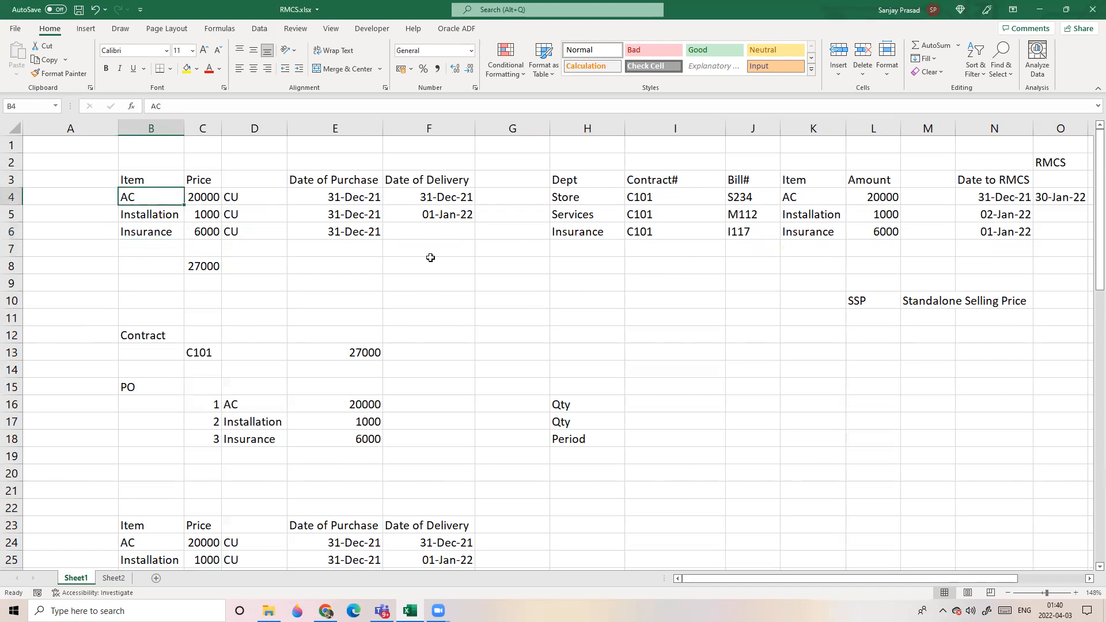
pyautogui.click(153, 222)
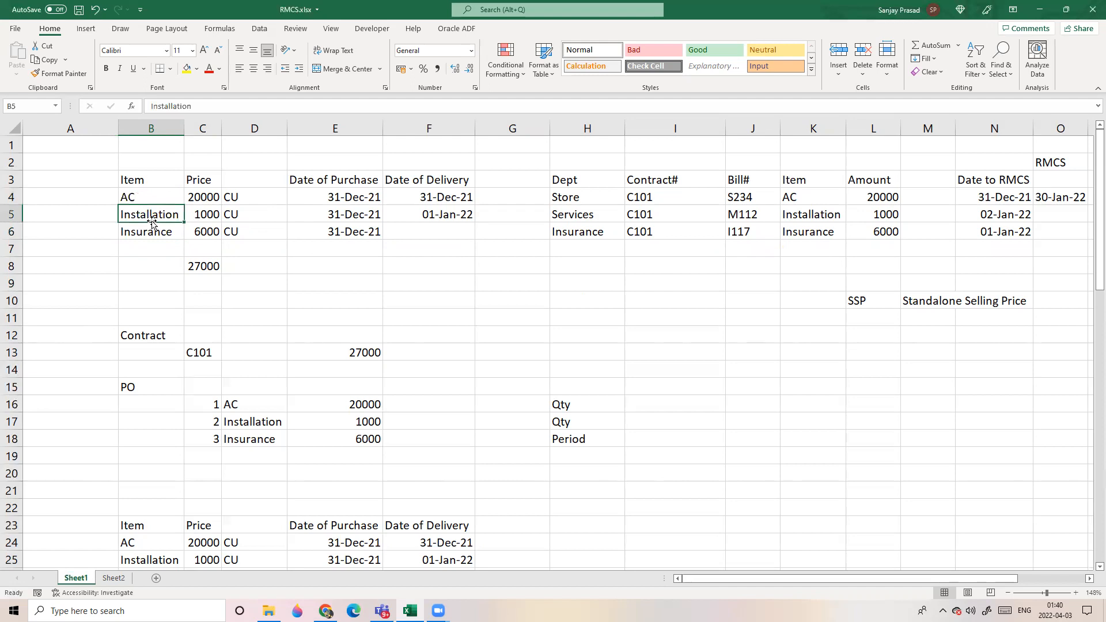
pyautogui.click(154, 262)
pyautogui.click(152, 232)
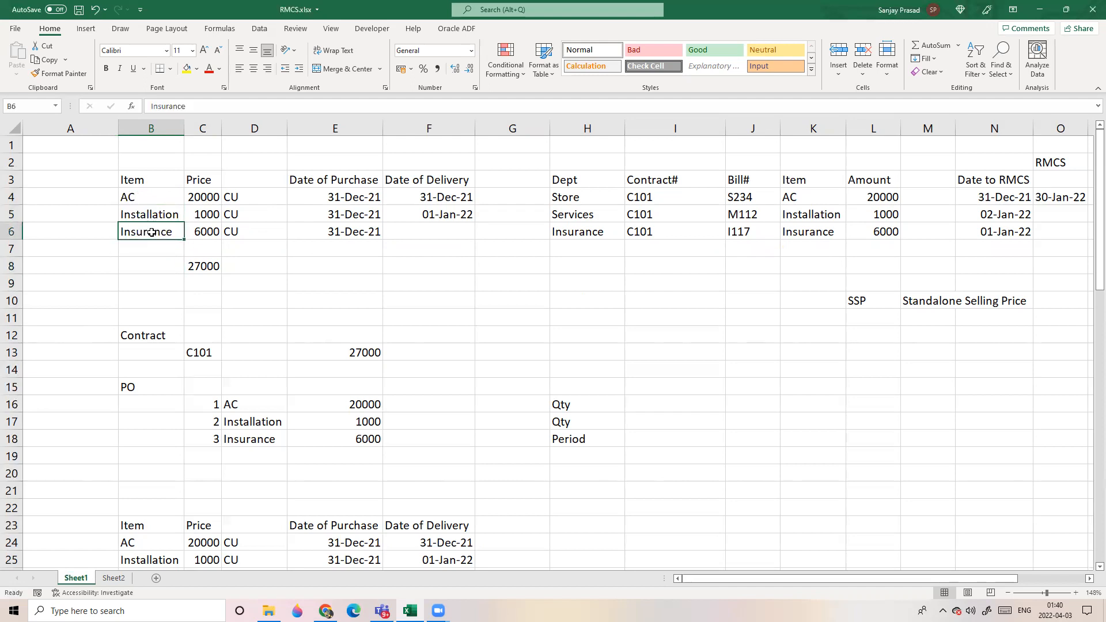
pyautogui.click(259, 281)
pyautogui.click(338, 232)
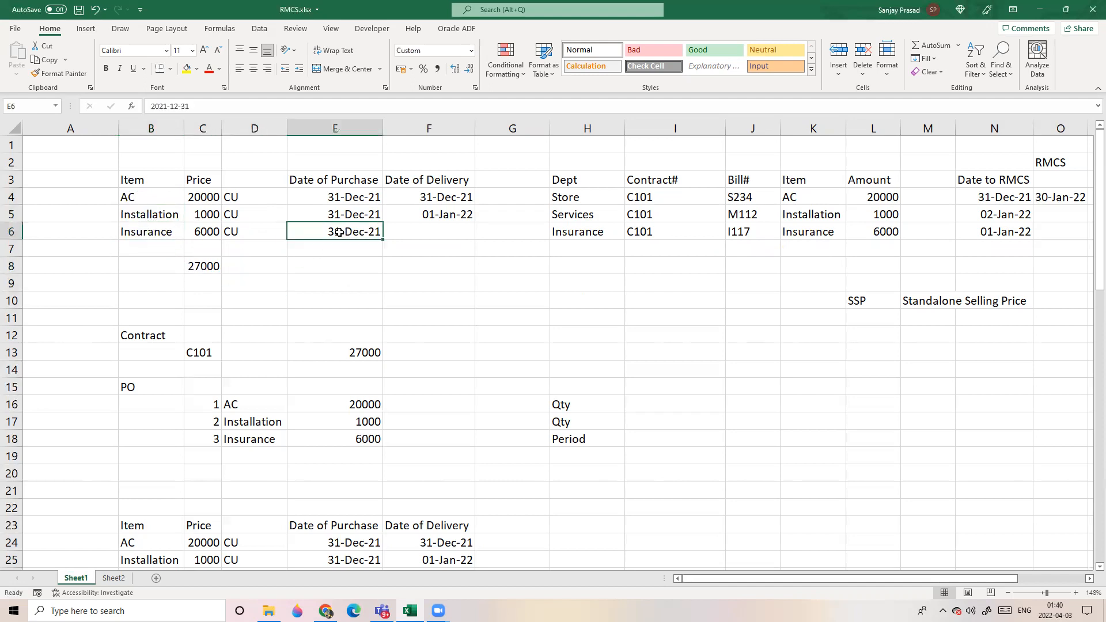
# Examine the Satisfaction Measurement Model entry with its qty, percentage and period options, and return to the item list.
pyautogui.press('Right')
pyautogui.press('Right')
pyautogui.press('Right')
pyautogui.press('Right')
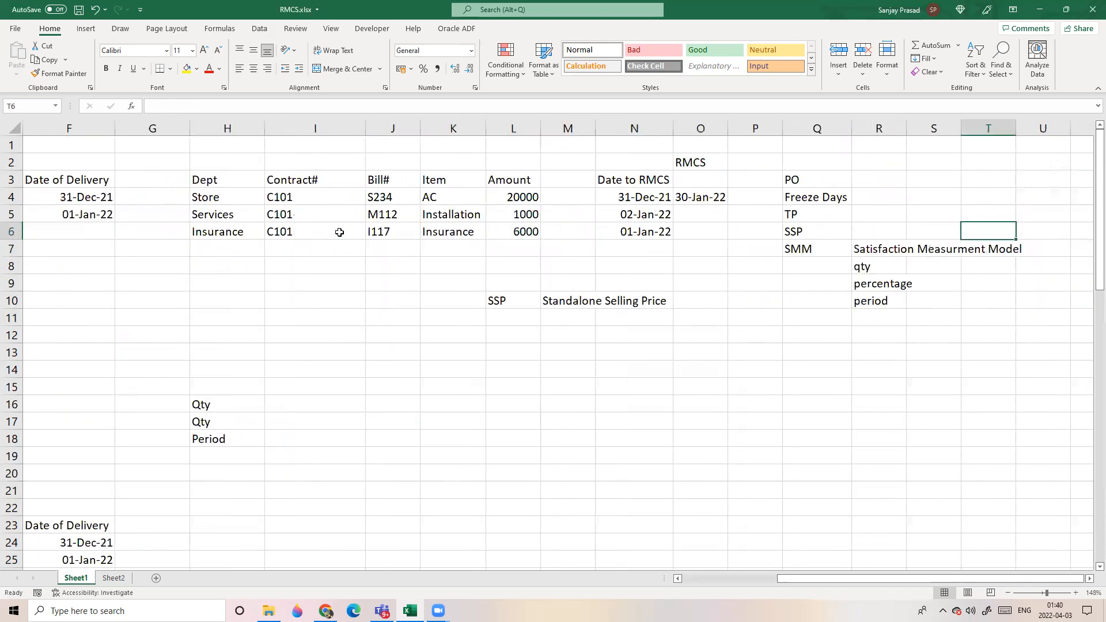
pyautogui.press('Left')
pyautogui.press('Left')
pyautogui.press('Down')
pyautogui.press('Down')
pyautogui.press('Down')
pyautogui.press('Down')
pyautogui.press('Left')
pyautogui.press('Left')
pyautogui.press('Left')
pyautogui.press('Left')
pyautogui.press('Left')
pyautogui.press('Left')
pyautogui.press('Left')
pyautogui.press('Left')
pyautogui.press('Left')
pyautogui.press('Left')
pyautogui.press('Left')
pyautogui.press('Left')
pyautogui.press('Left')
pyautogui.press('Left')
pyautogui.press('Left')
pyautogui.press('Left')
pyautogui.press('Left')
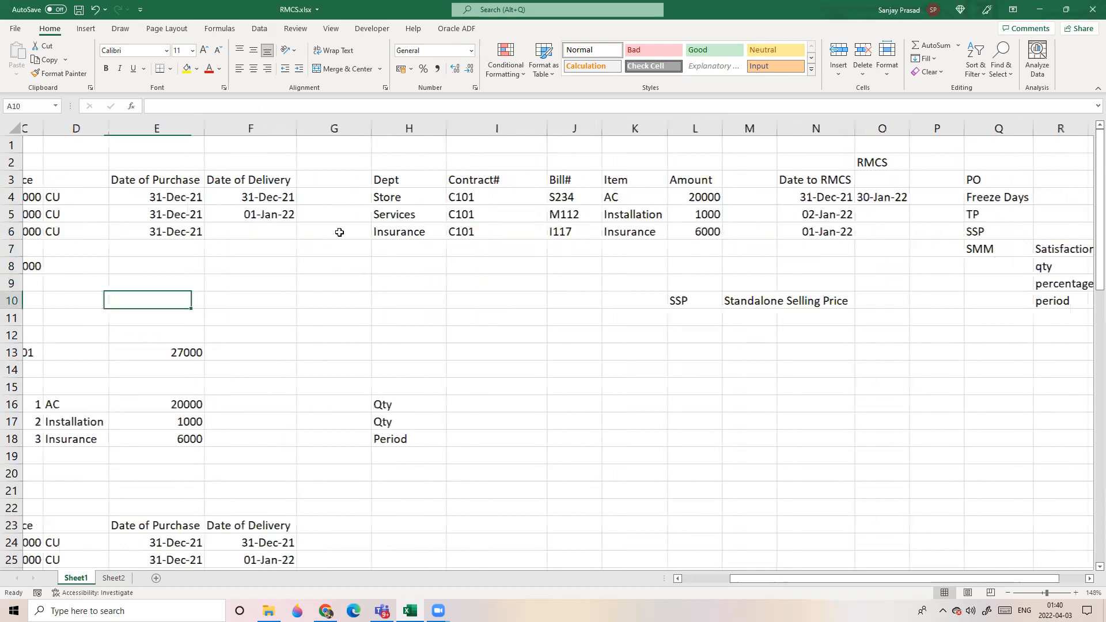
# Review the three contract items together with their prices in B4:D6.
pyautogui.moveTo(161, 202); pyautogui.dragTo(259, 224)
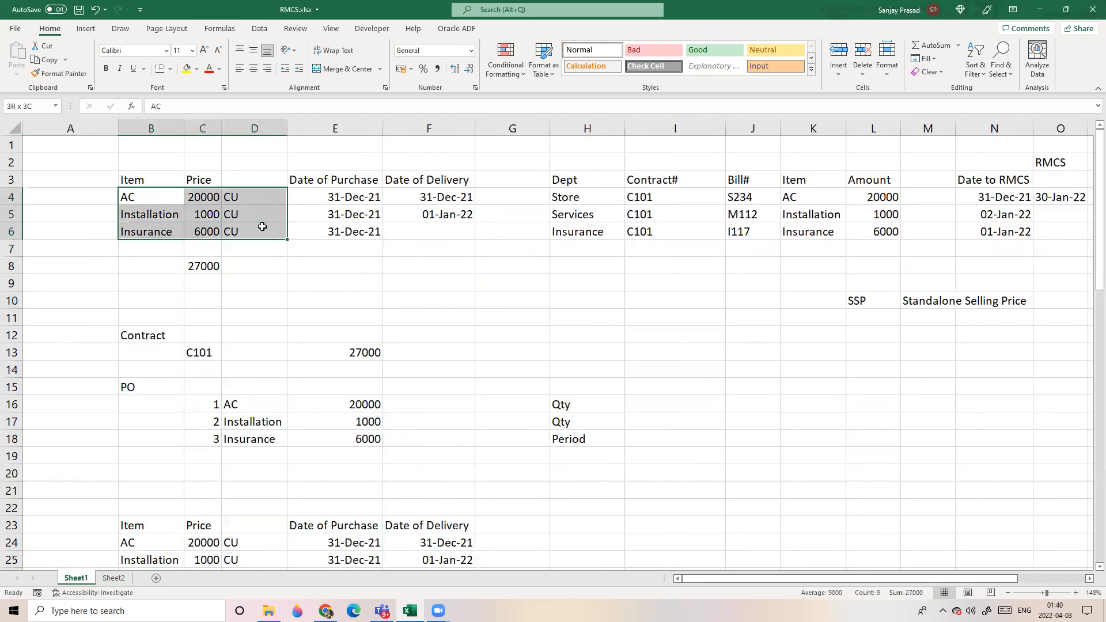
pyautogui.click(470, 290)
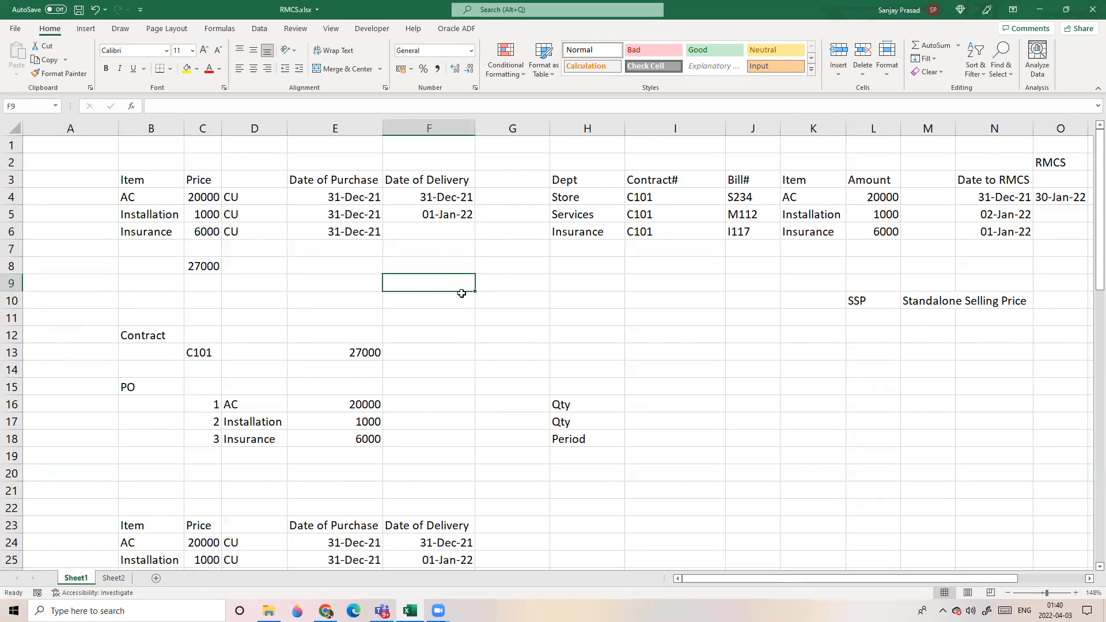
pyautogui.click(429, 346)
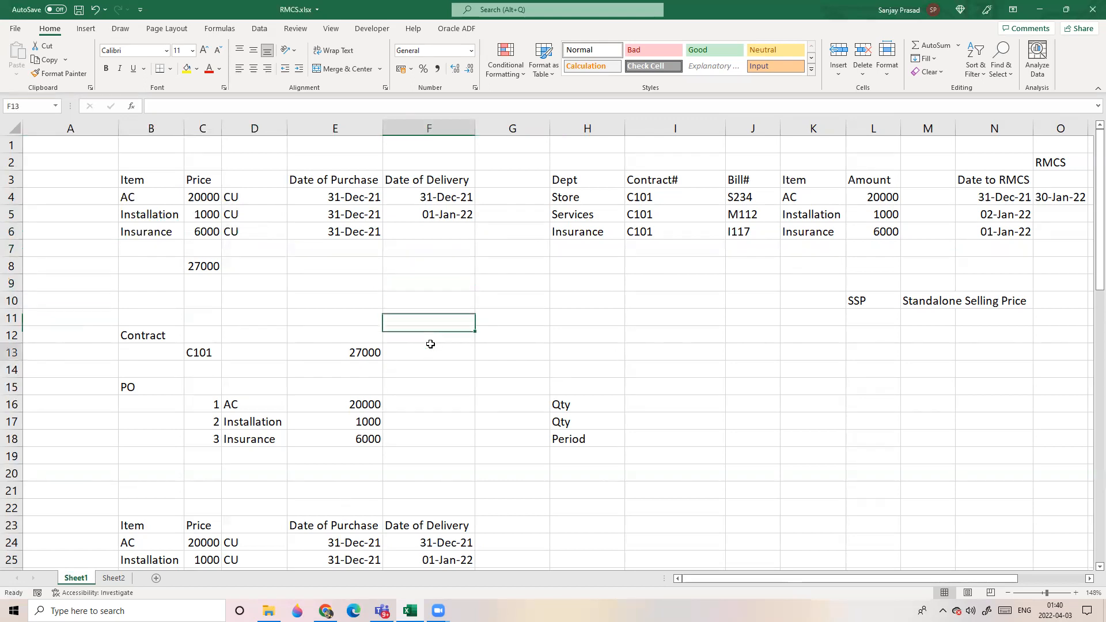
# Revisit the SMM entry in Q7 and relate its options to the AC item in B4.
pyautogui.click(678, 242)
pyautogui.press('Right')
pyautogui.press('Right')
pyautogui.press('Right')
pyautogui.press('Right')
pyautogui.press('Right')
pyautogui.press('Right')
pyautogui.press('Right')
pyautogui.press('Right')
pyautogui.press('Right')
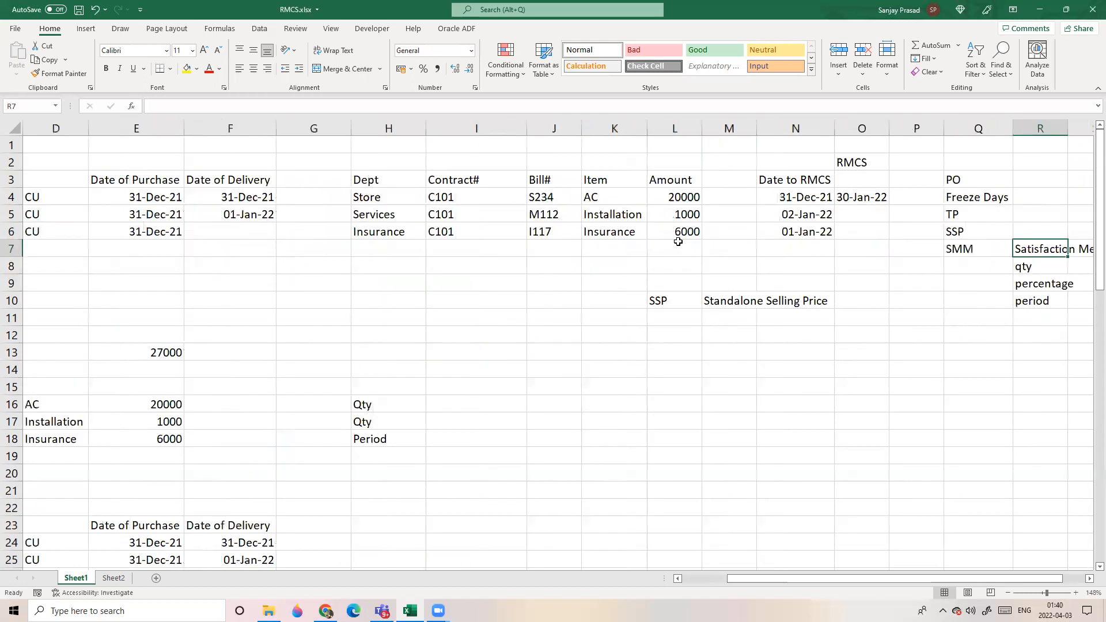
pyautogui.press('Left')
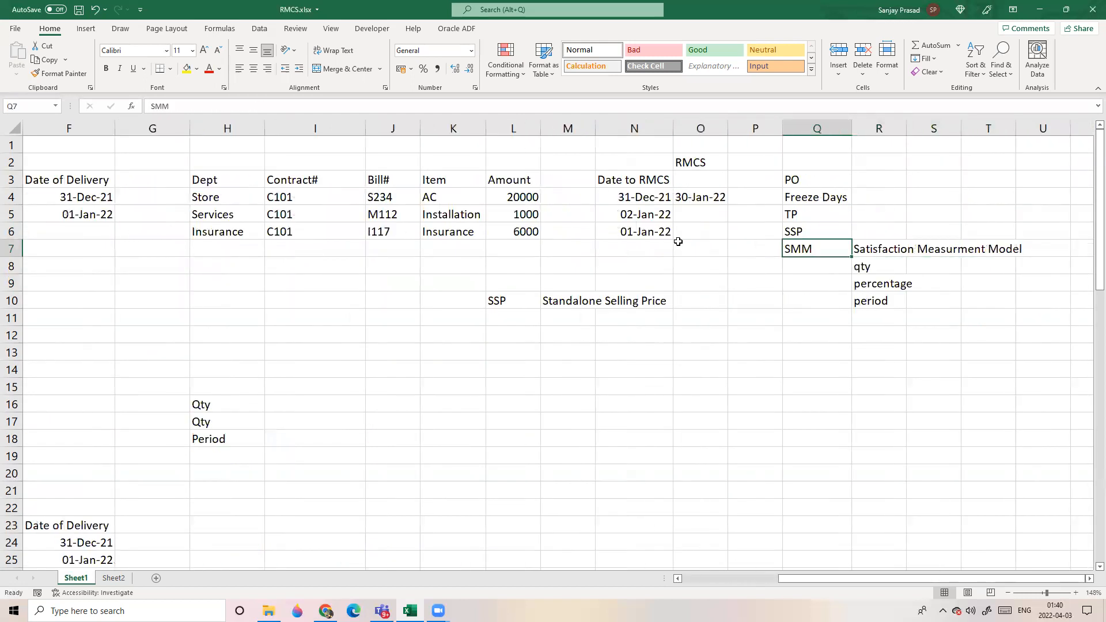
pyautogui.click(152, 198)
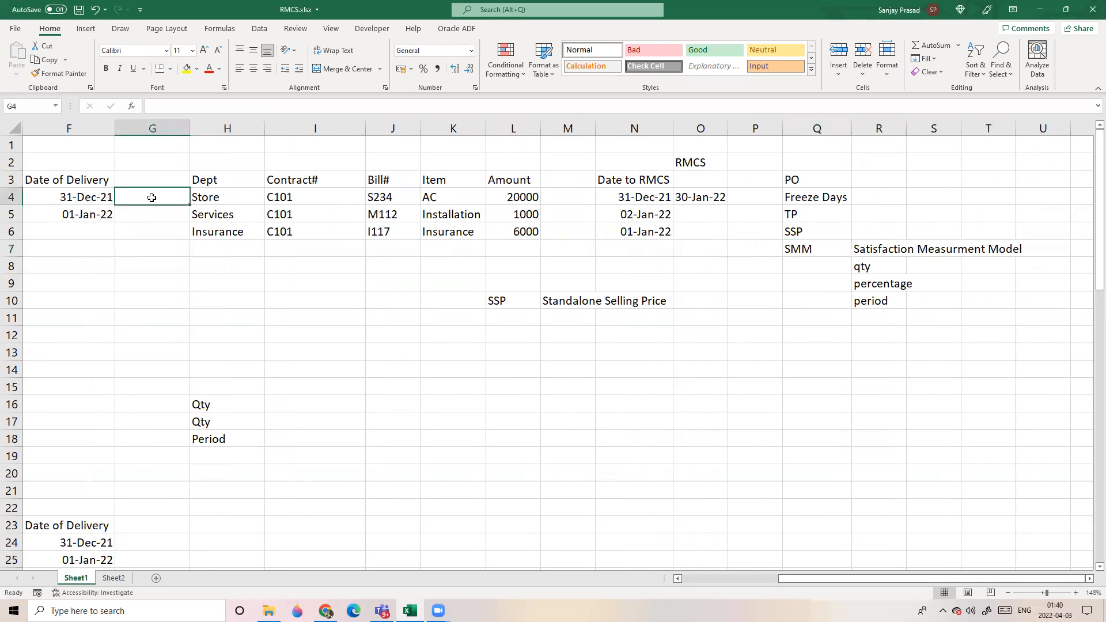
pyautogui.hscroll(-3, 151, 198)
pyautogui.click(159, 196)
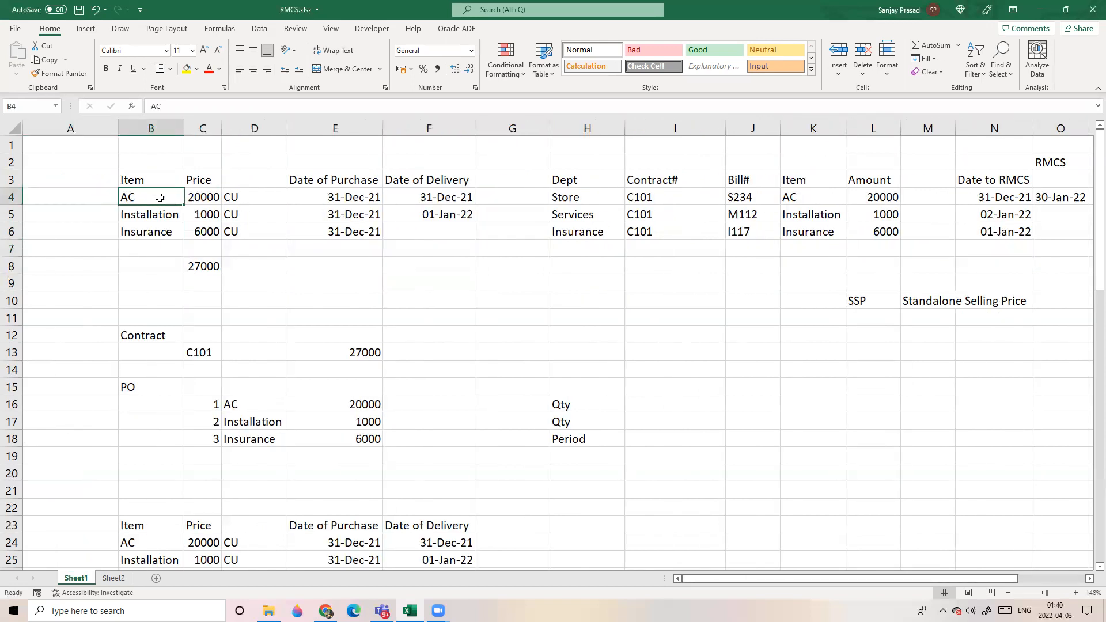
# Go through the AC, Installation and Insurance items in B4:B6 one by one, ending back on the AC.
pyautogui.click(579, 322)
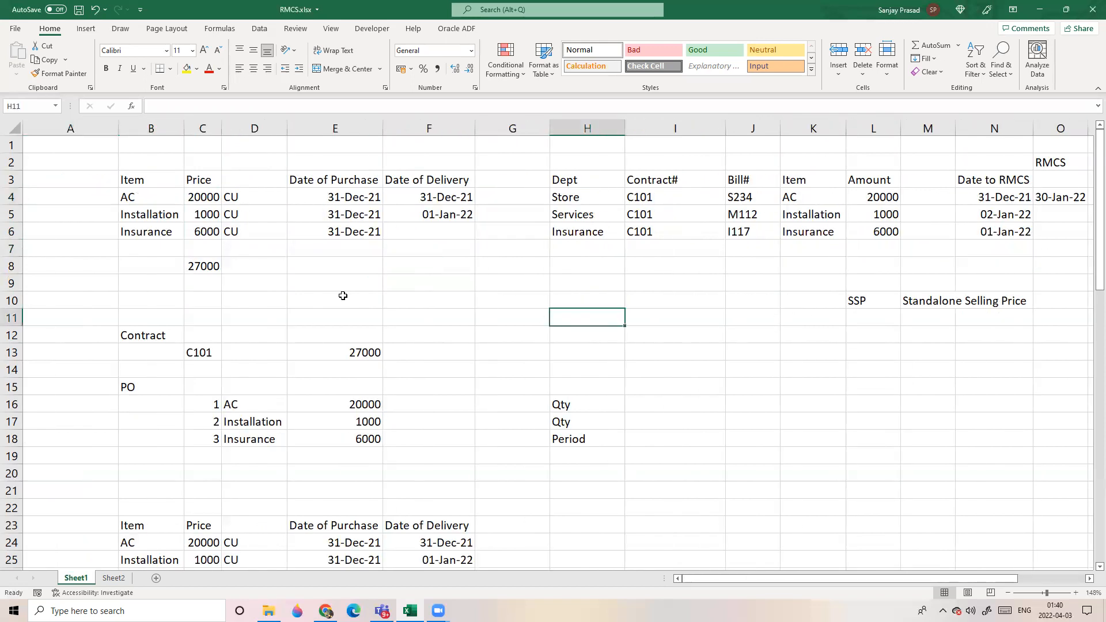
pyautogui.click(156, 197)
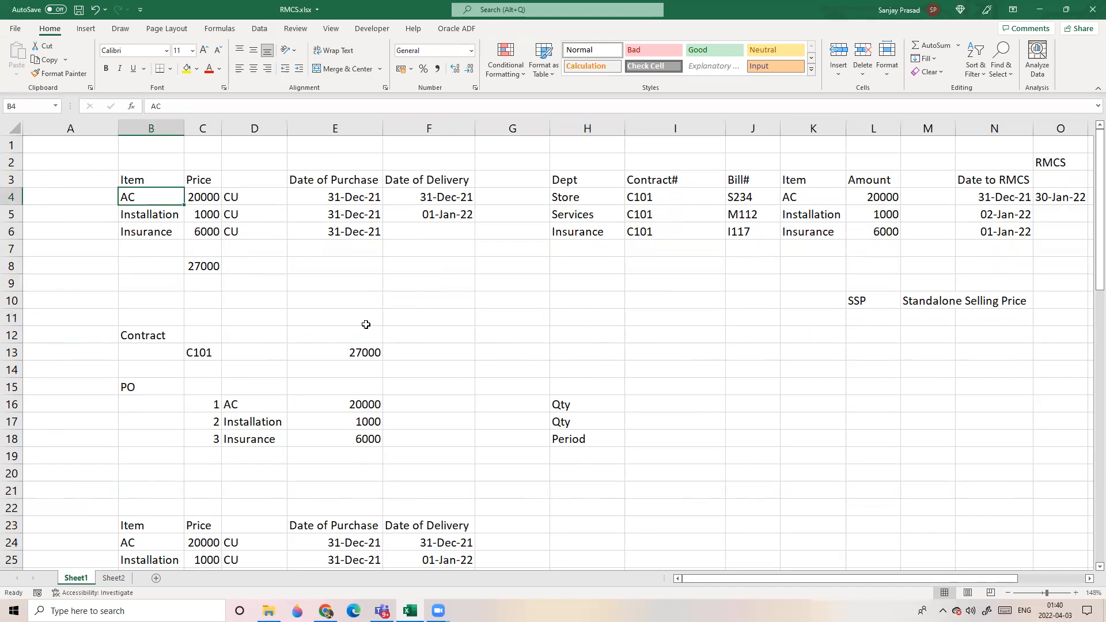
pyautogui.click(155, 217)
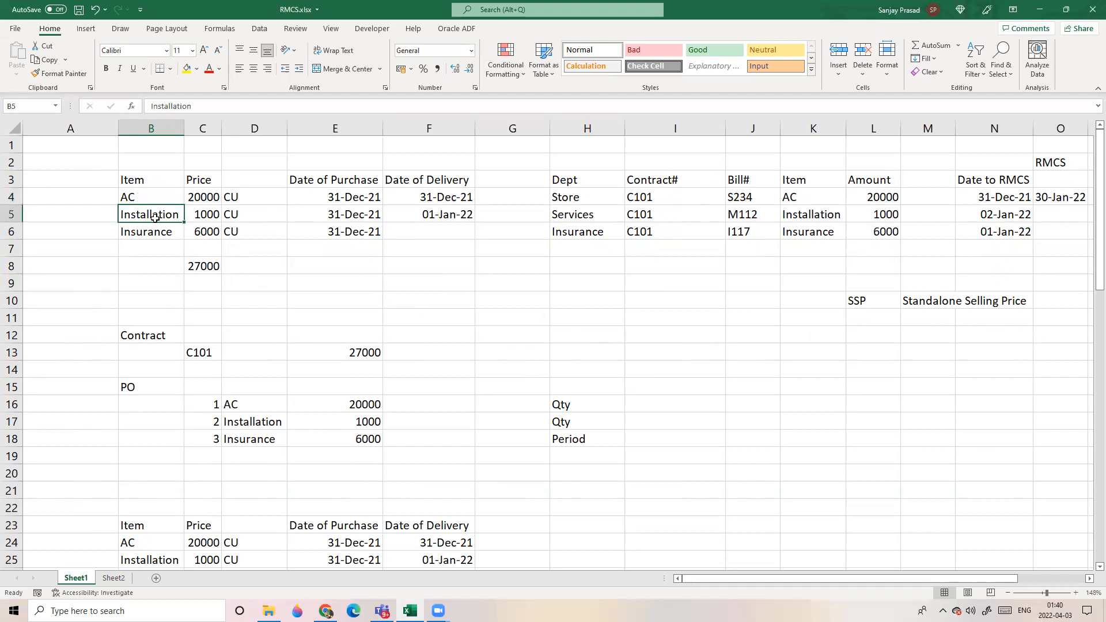
pyautogui.click(152, 232)
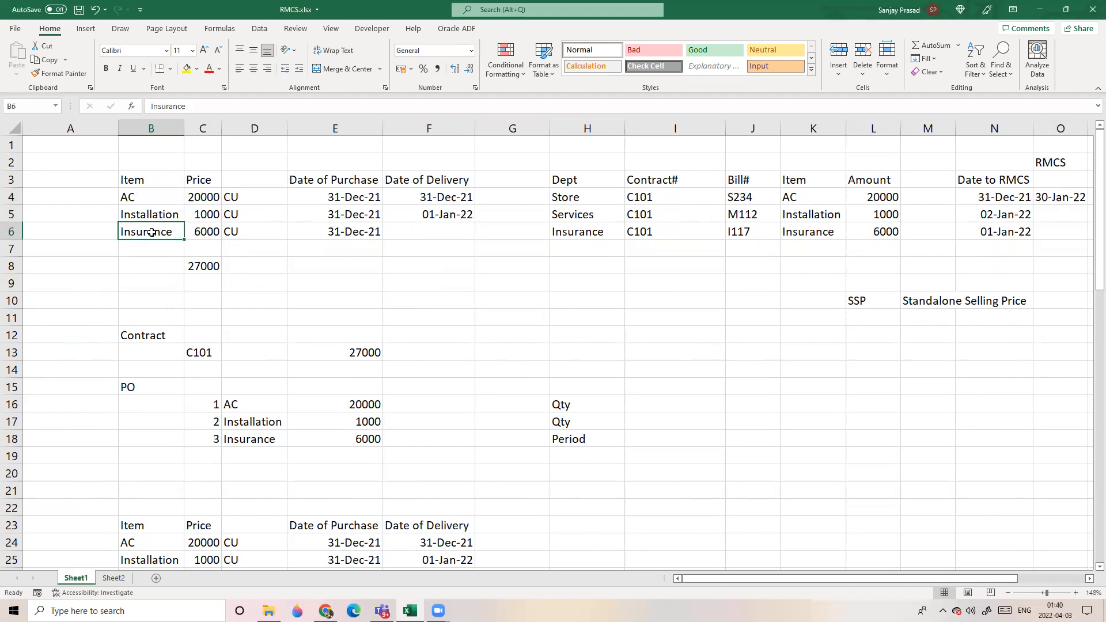
pyautogui.click(236, 280)
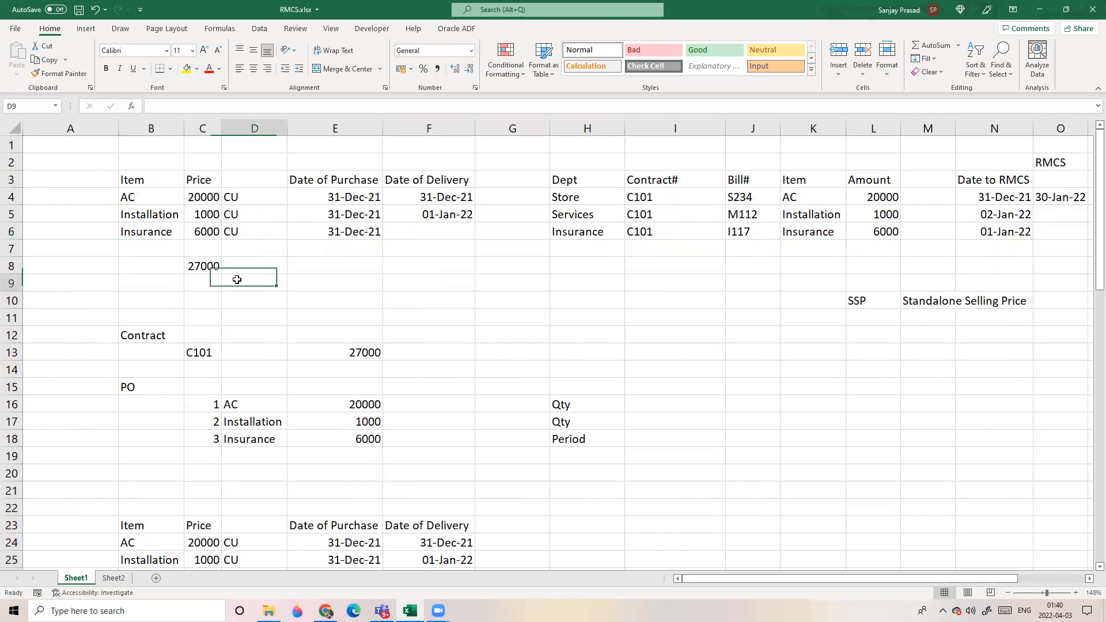
pyautogui.click(142, 201)
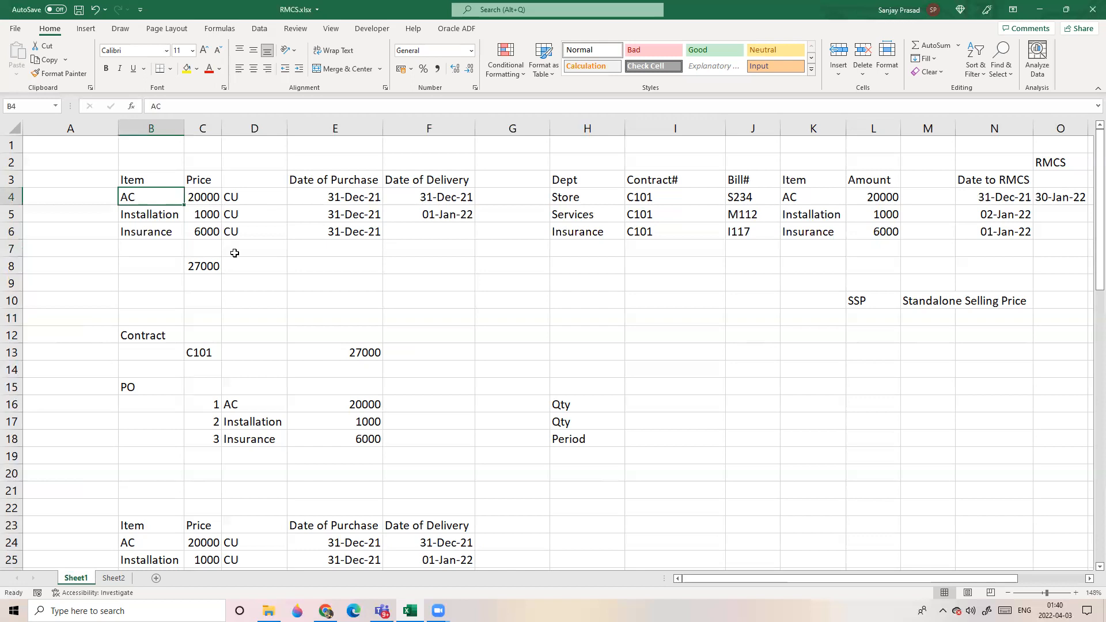
pyautogui.click(305, 307)
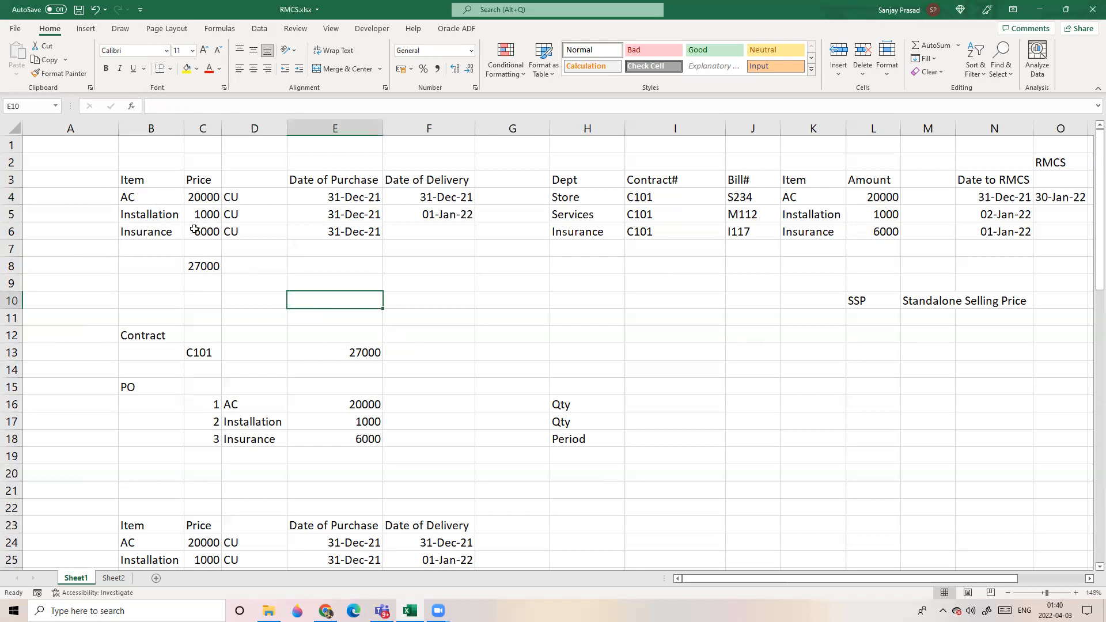
# Find the second contract's performance obligation table and examine its AC line in row 35.
pyautogui.scroll(-8, 432, 338)
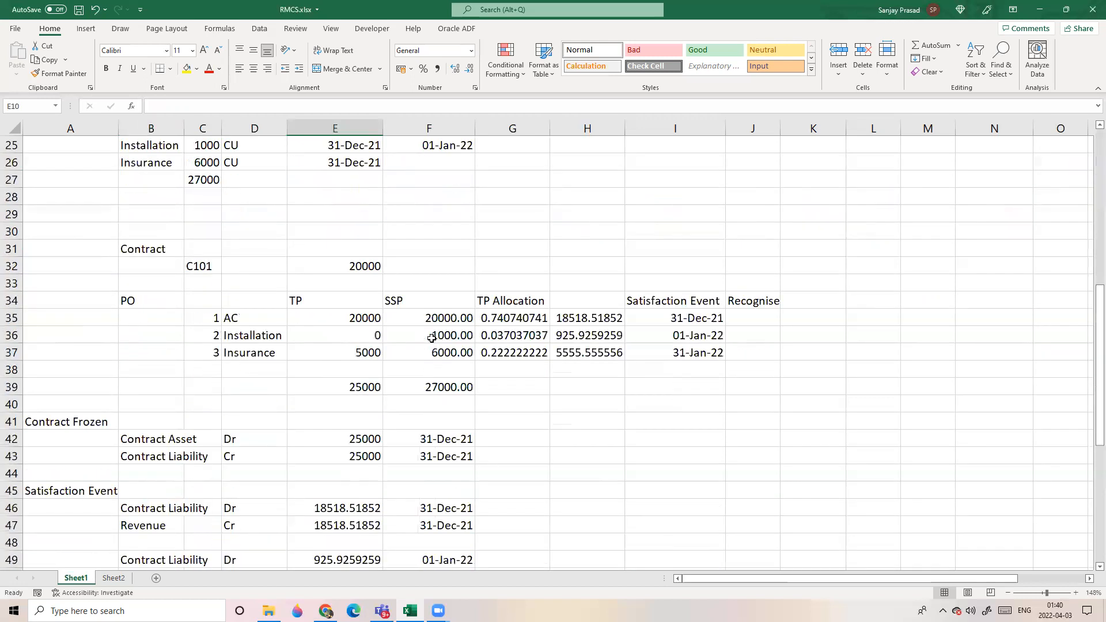
pyautogui.click(585, 419)
pyautogui.click(240, 321)
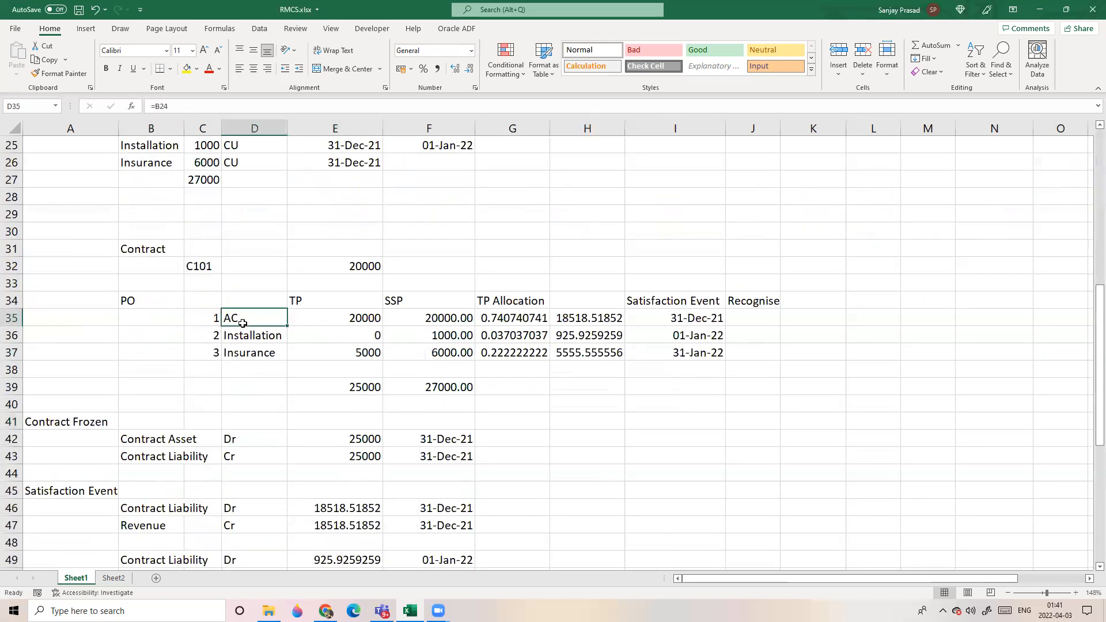
pyautogui.click(580, 419)
pyautogui.click(211, 316)
pyautogui.click(265, 323)
pyautogui.click(267, 415)
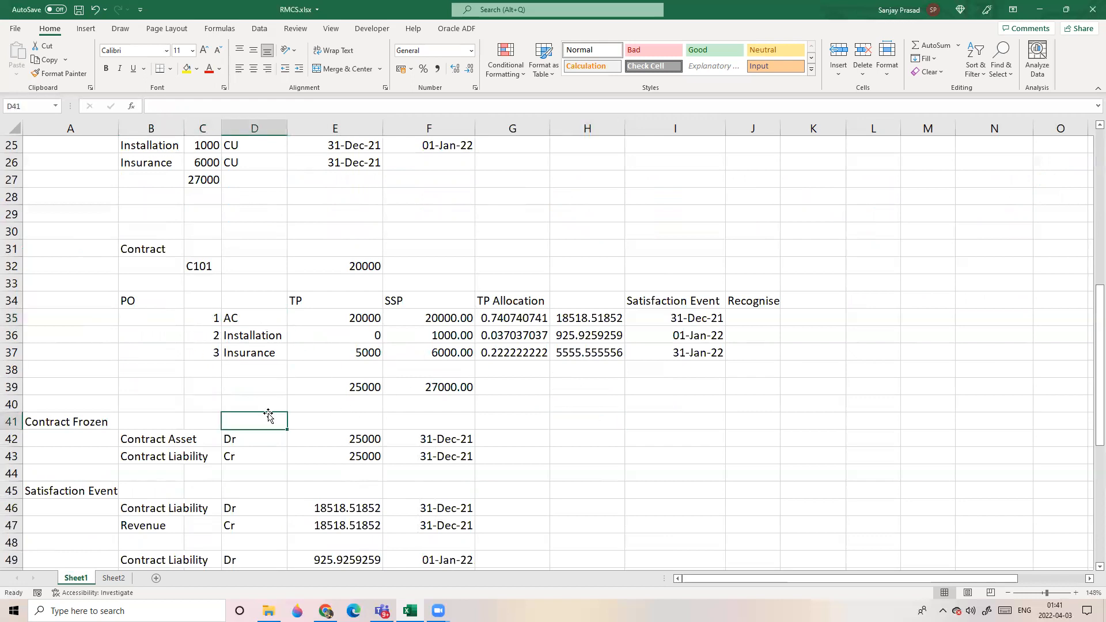
# Compare the AC and Installation obligations in rows 35 and 36, and check the installation's transaction price in E36.
pyautogui.click(9, 321)
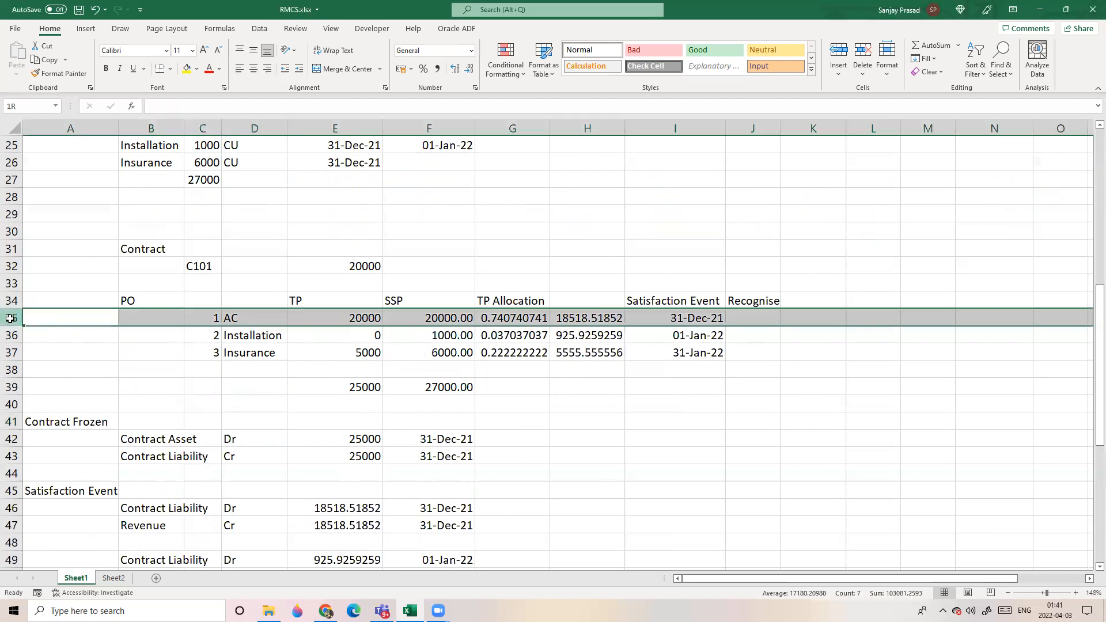
pyautogui.click(403, 414)
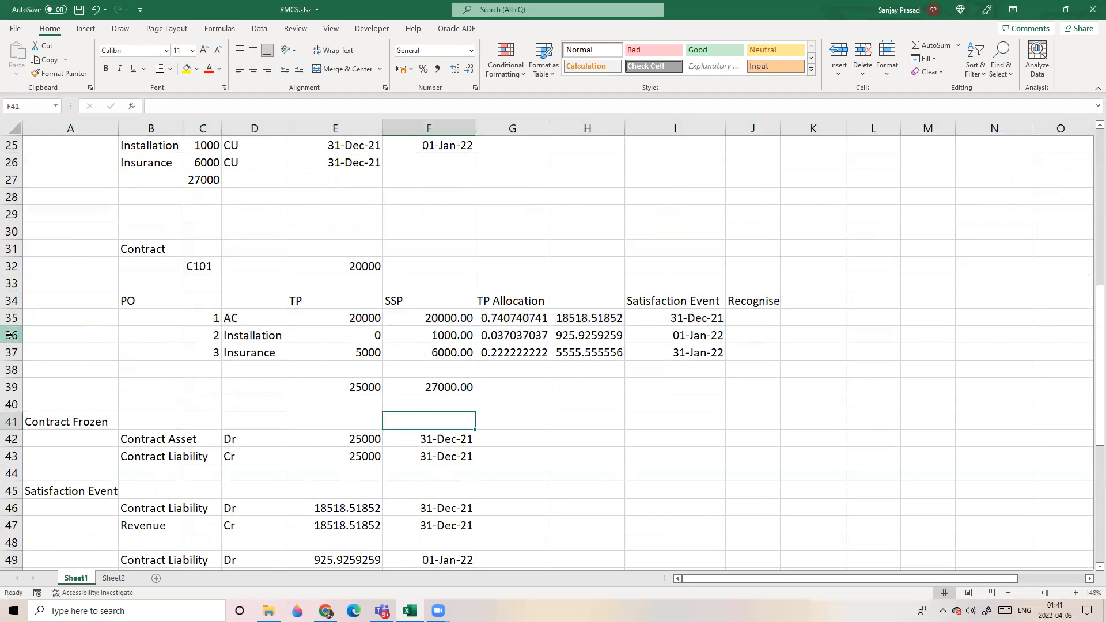
pyautogui.click(10, 336)
pyautogui.click(335, 338)
pyautogui.click(336, 338)
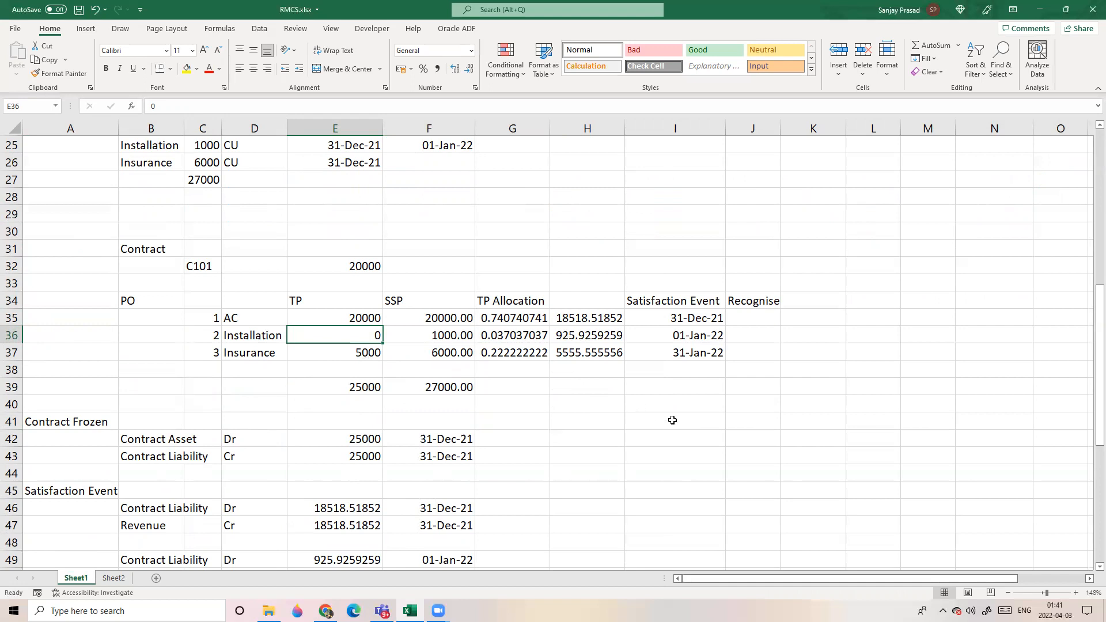
# Check the revenue recognition step in the IFRS15 list on Sheet2 and its Extent of PO Satisfaction entry.
pyautogui.click(114, 578)
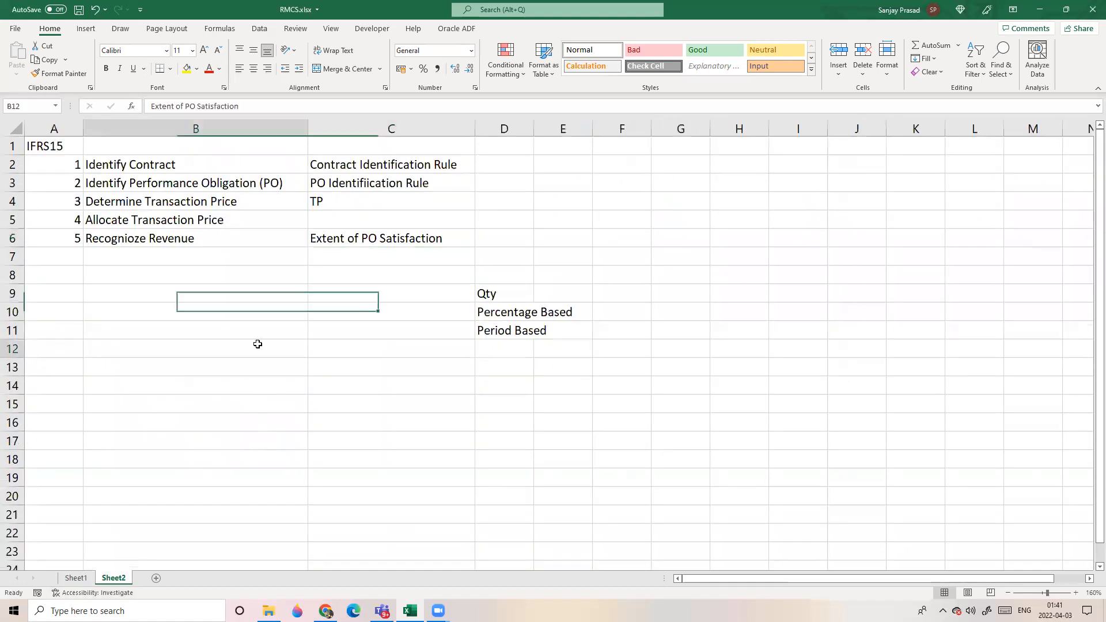
pyautogui.click(197, 239)
pyautogui.click(359, 241)
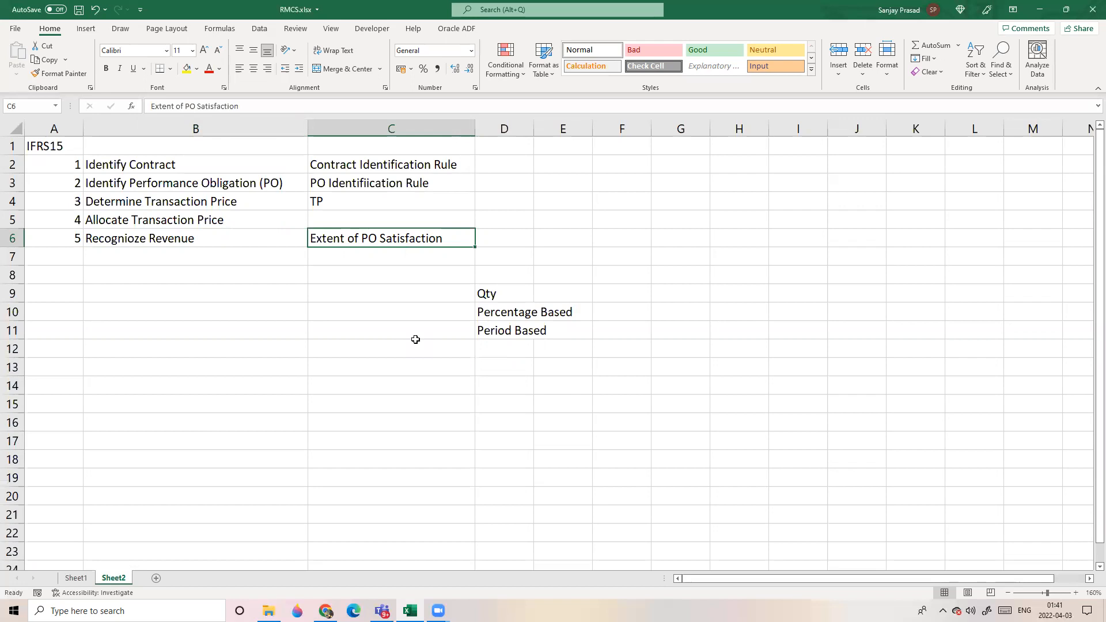
pyautogui.click(370, 369)
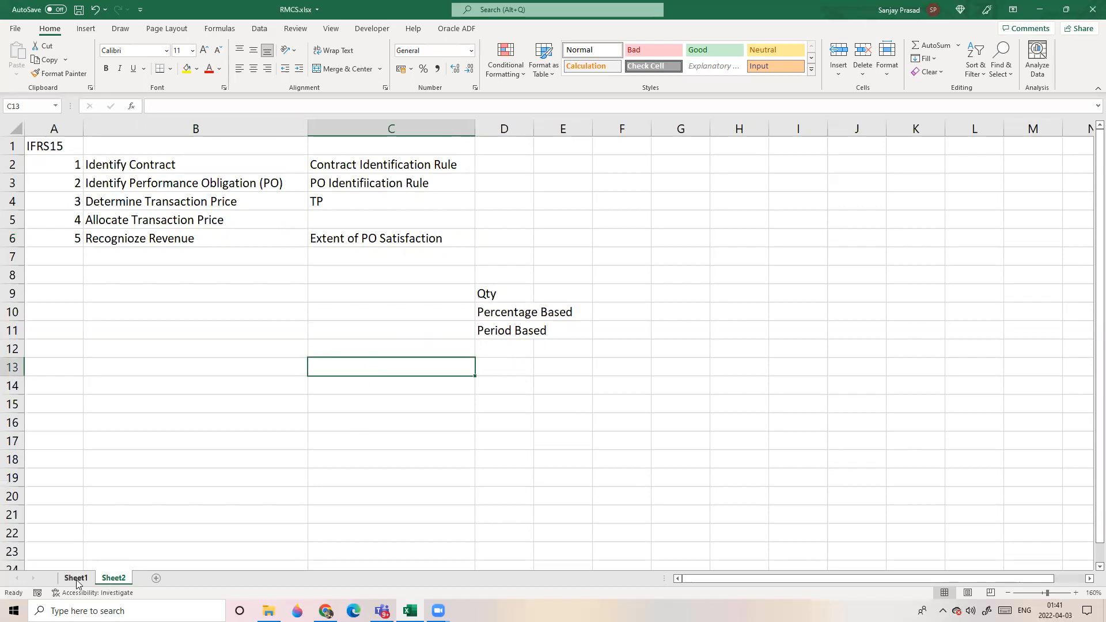
# Review all five IFRS15 steps together with their rules in A2:C6.
pyautogui.click(150, 312)
pyautogui.moveTo(68, 164); pyautogui.dragTo(336, 233)
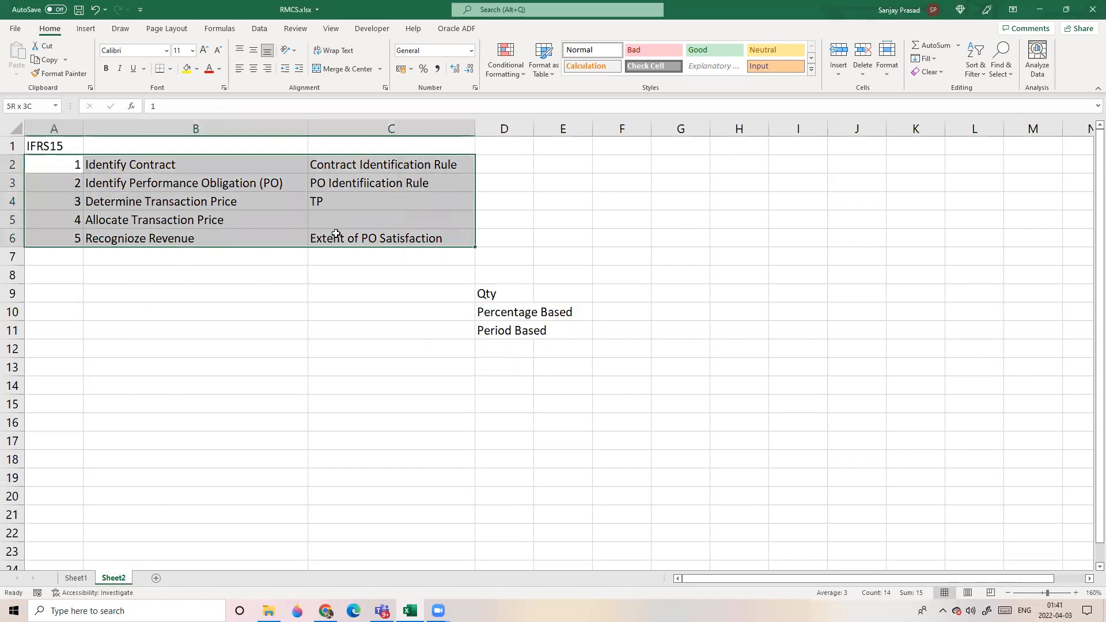
pyautogui.click(164, 288)
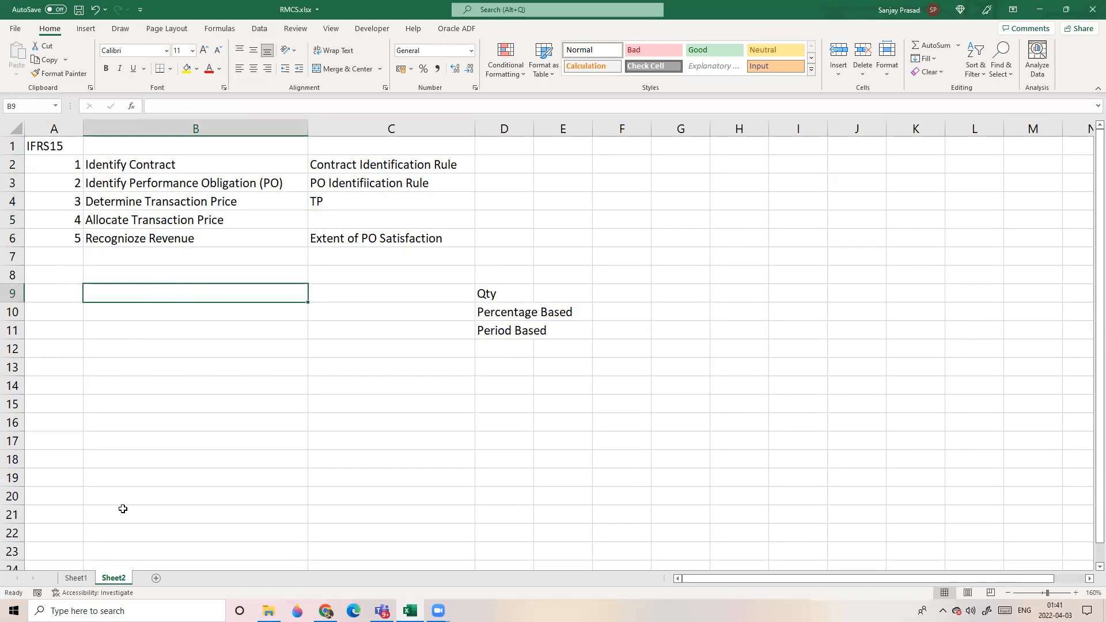
pyautogui.click(181, 259)
# Compare the obligation table on Sheet1 with the IFRS15 steps on Sheet2, returning to Sheet1.
pyautogui.click(84, 579)
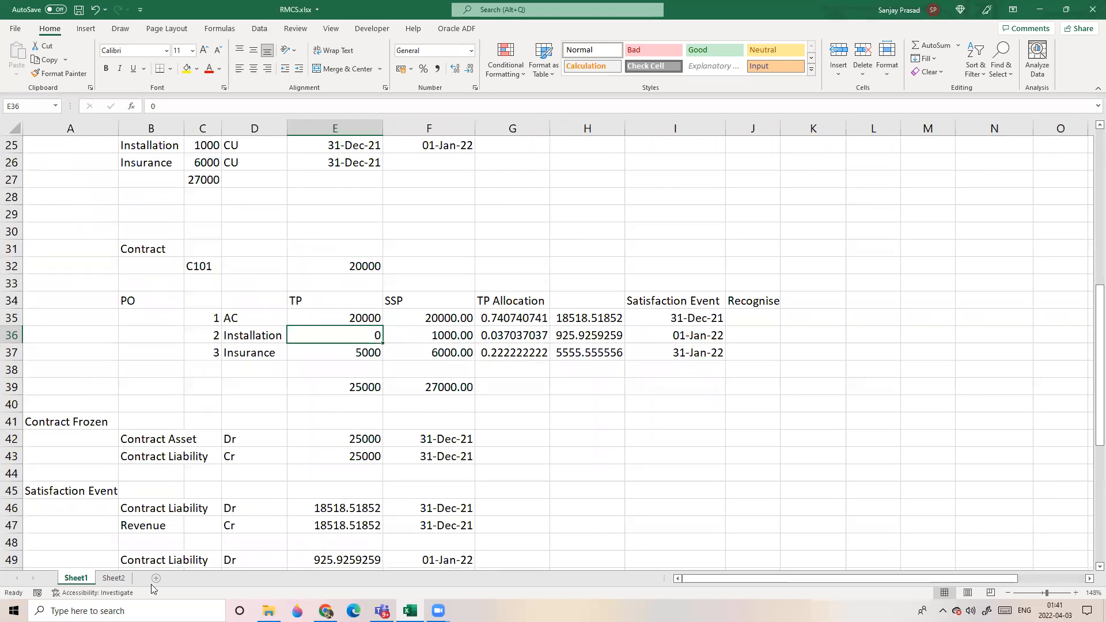
pyautogui.click(104, 579)
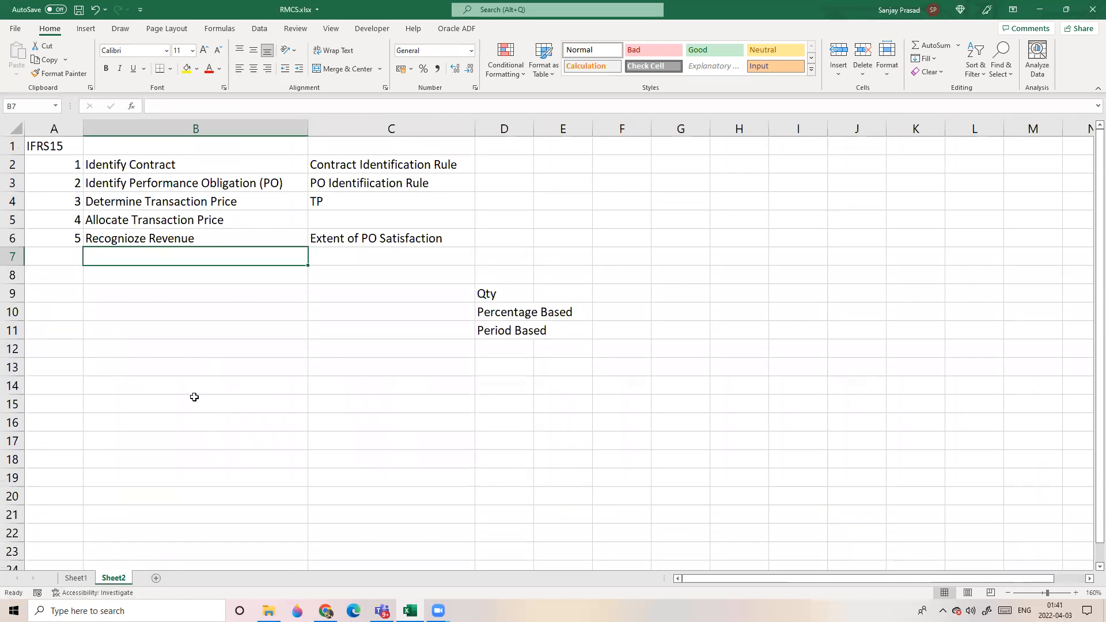
pyautogui.click(221, 384)
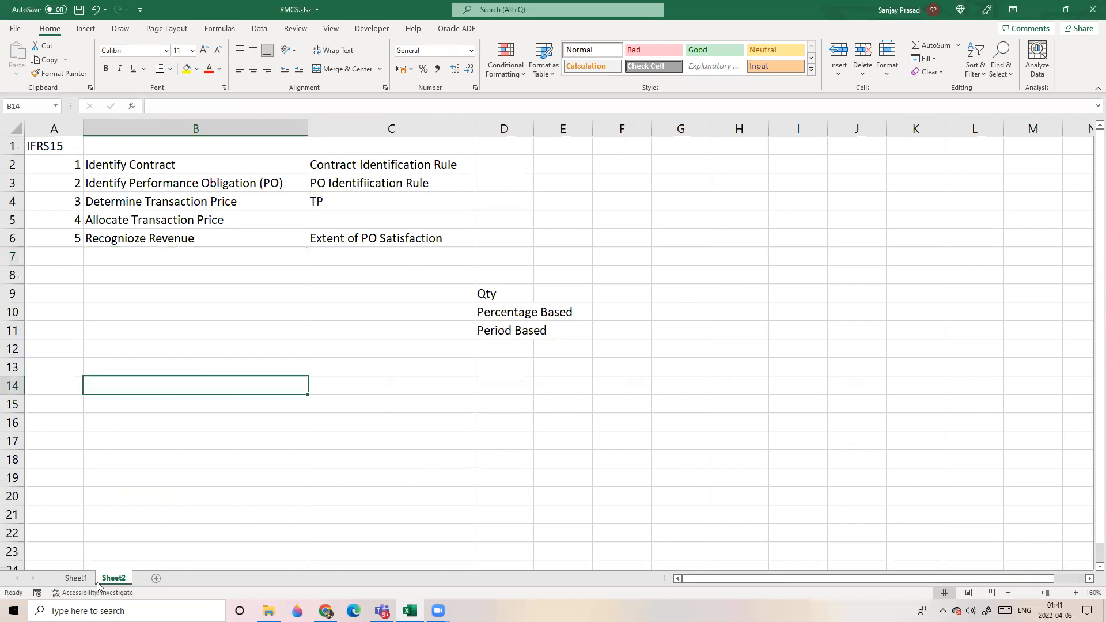
pyautogui.click(76, 579)
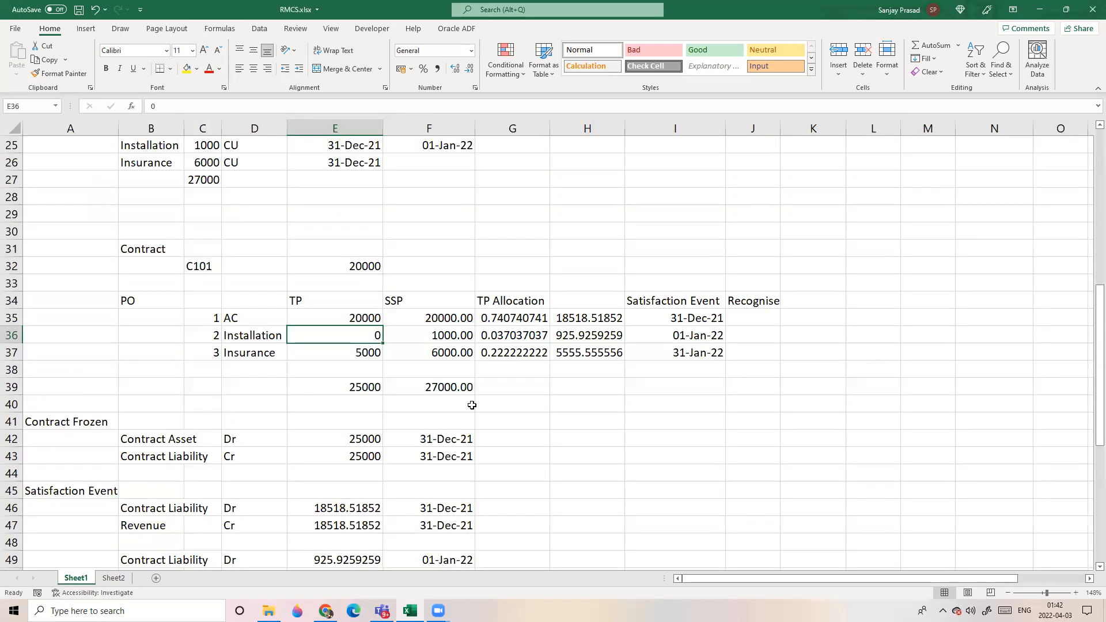
# Examine the transaction price allocation table together with the Contract Frozen and Satisfaction Event entries below it.
pyautogui.click(593, 404)
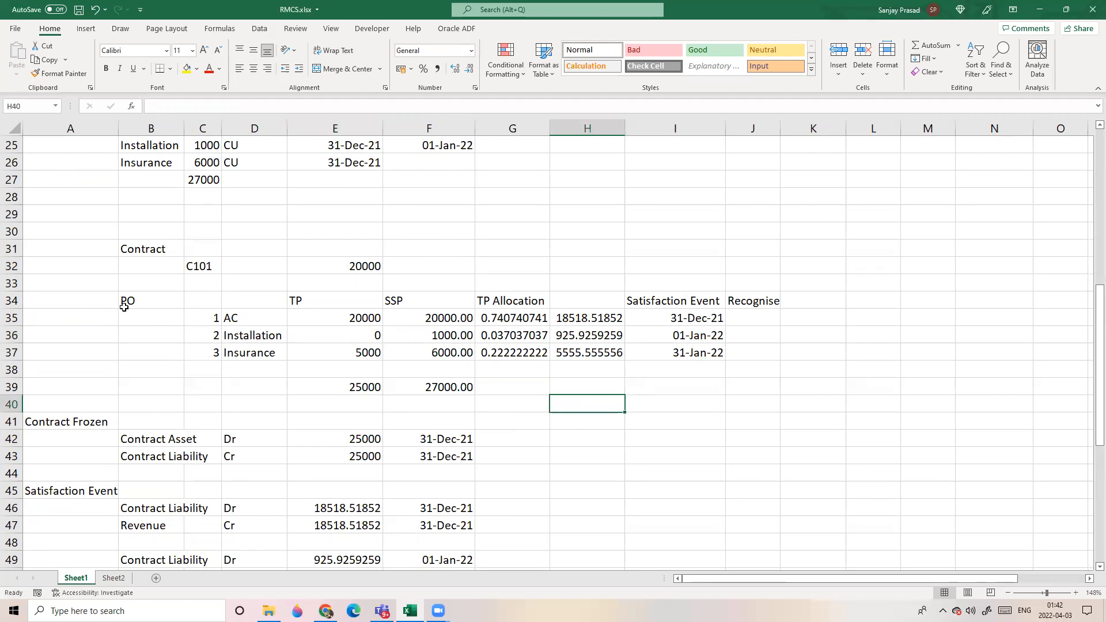
pyautogui.click(735, 388)
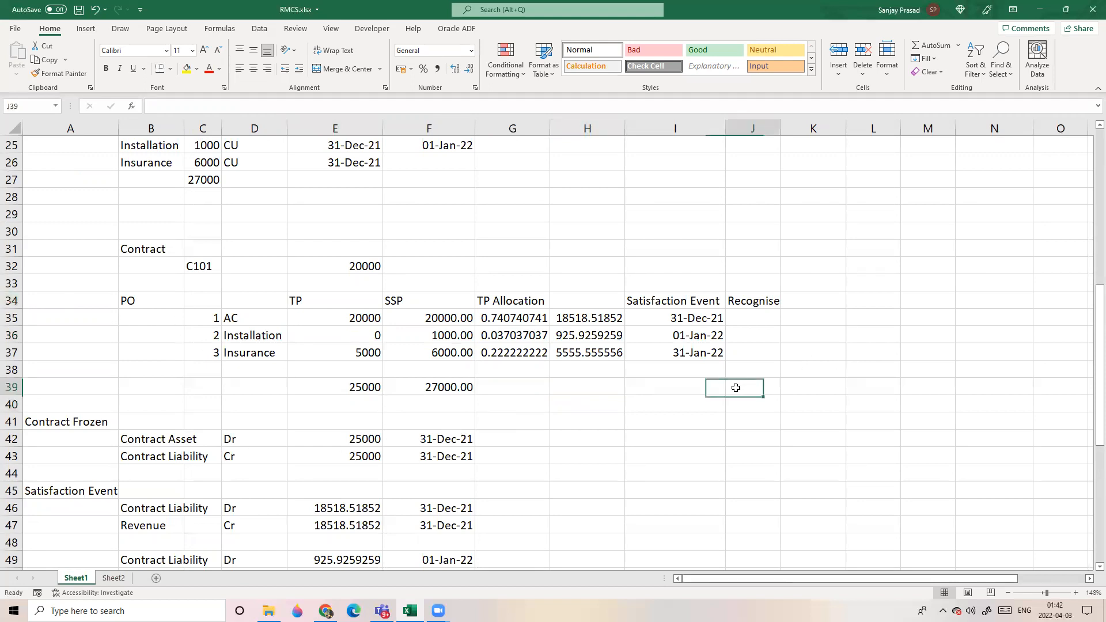
pyautogui.scroll(-2, 509, 434)
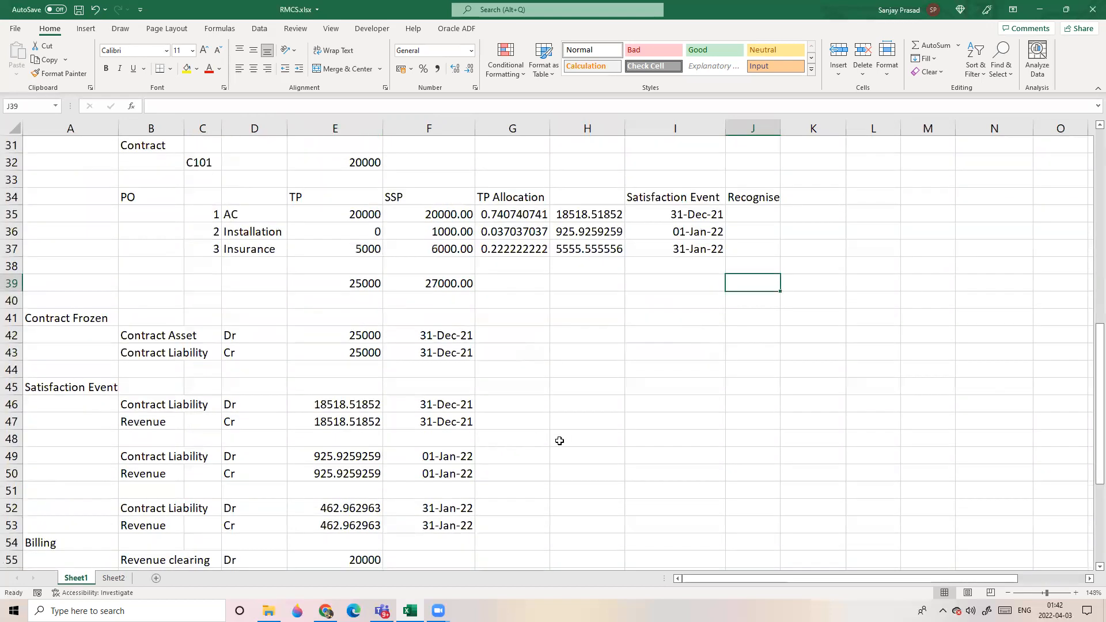
pyautogui.click(574, 336)
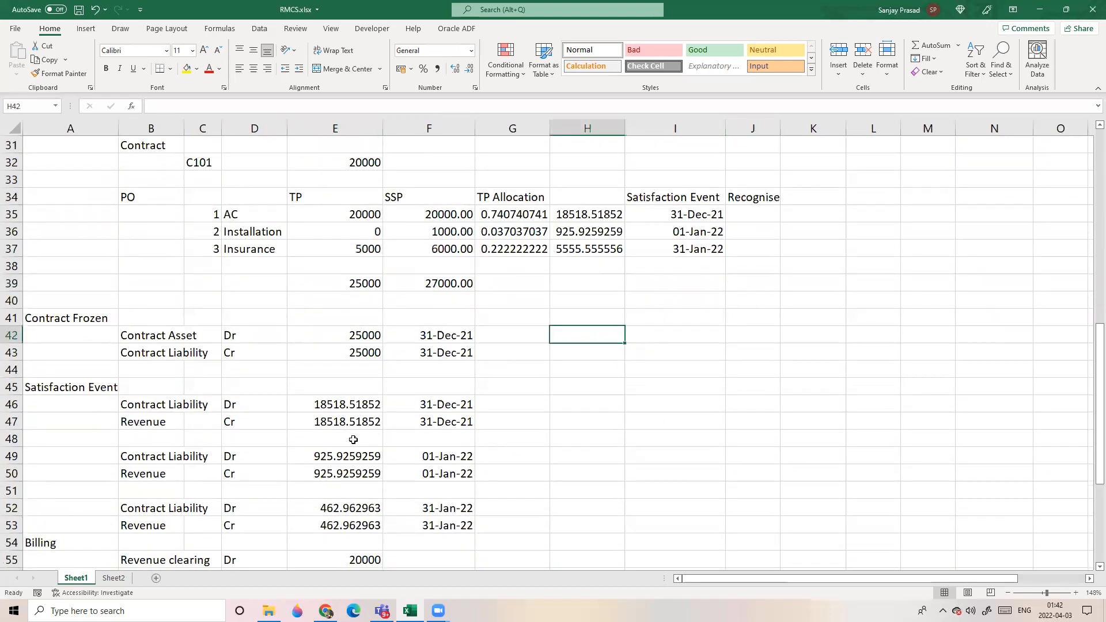
pyautogui.click(587, 300)
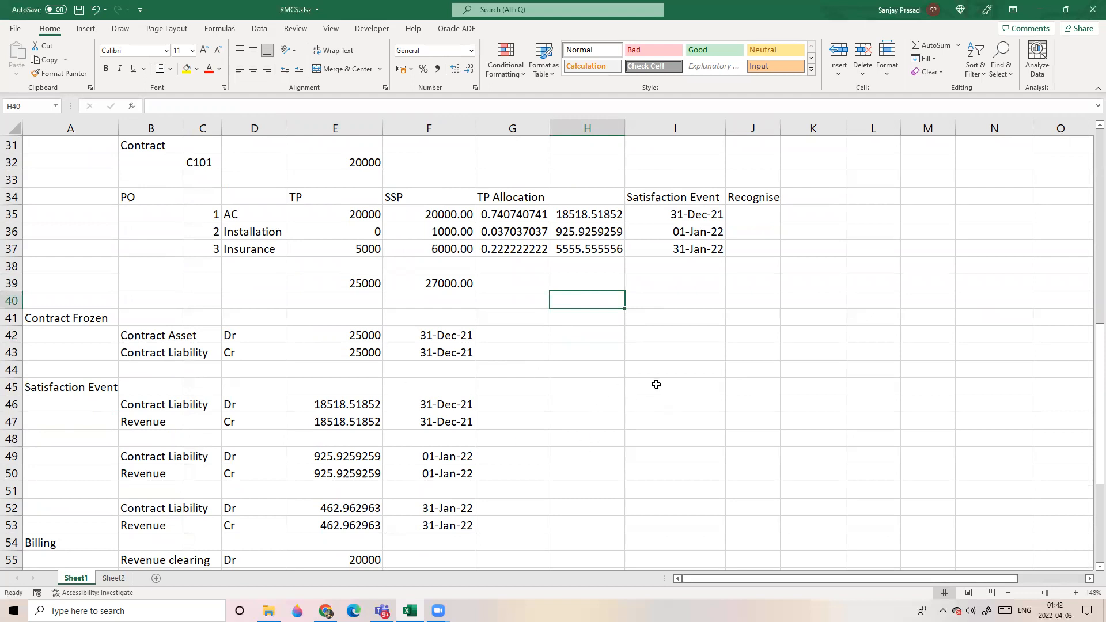
# Return to the first contract example and review its item, price, purchase and delivery data in B3:F6.
pyautogui.scroll(10, 657, 385)
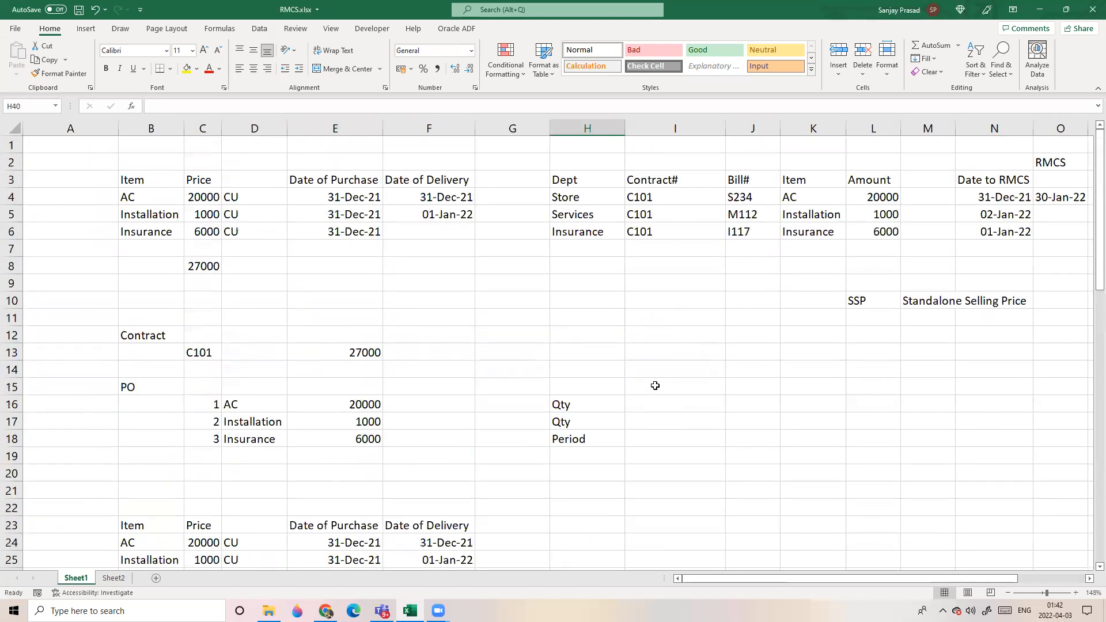
pyautogui.click(629, 321)
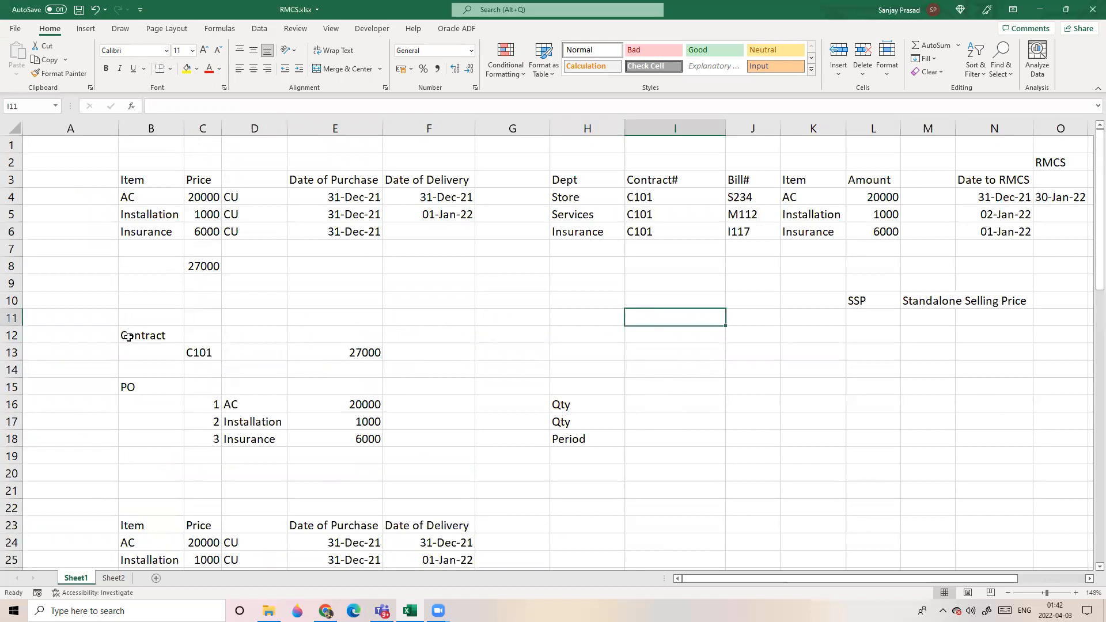
pyautogui.click(289, 266)
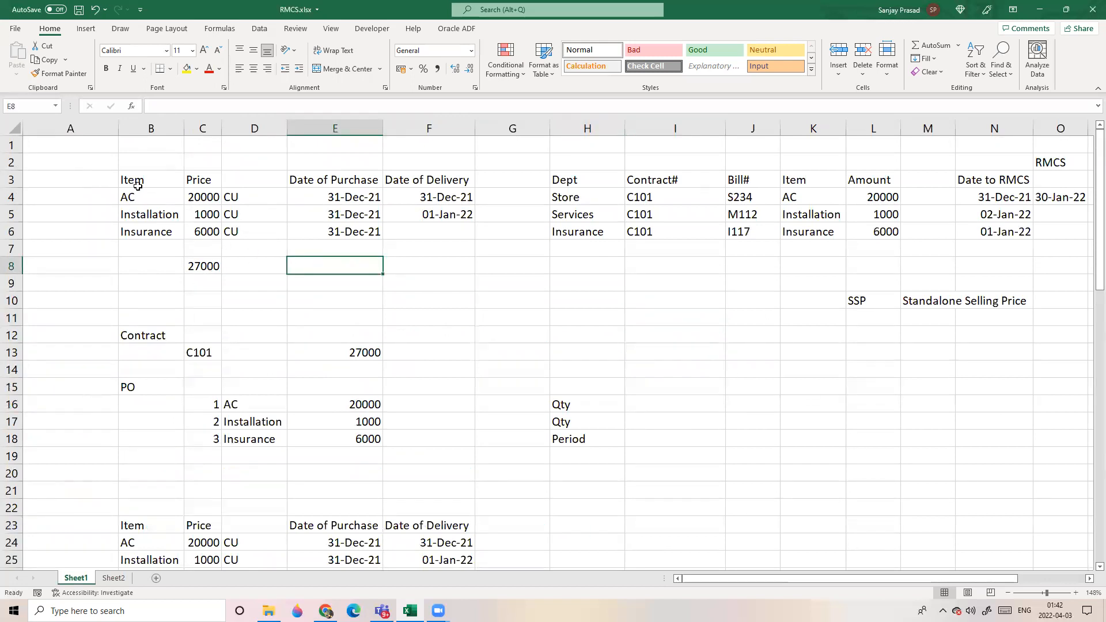
pyautogui.moveTo(130, 185); pyautogui.dragTo(434, 230)
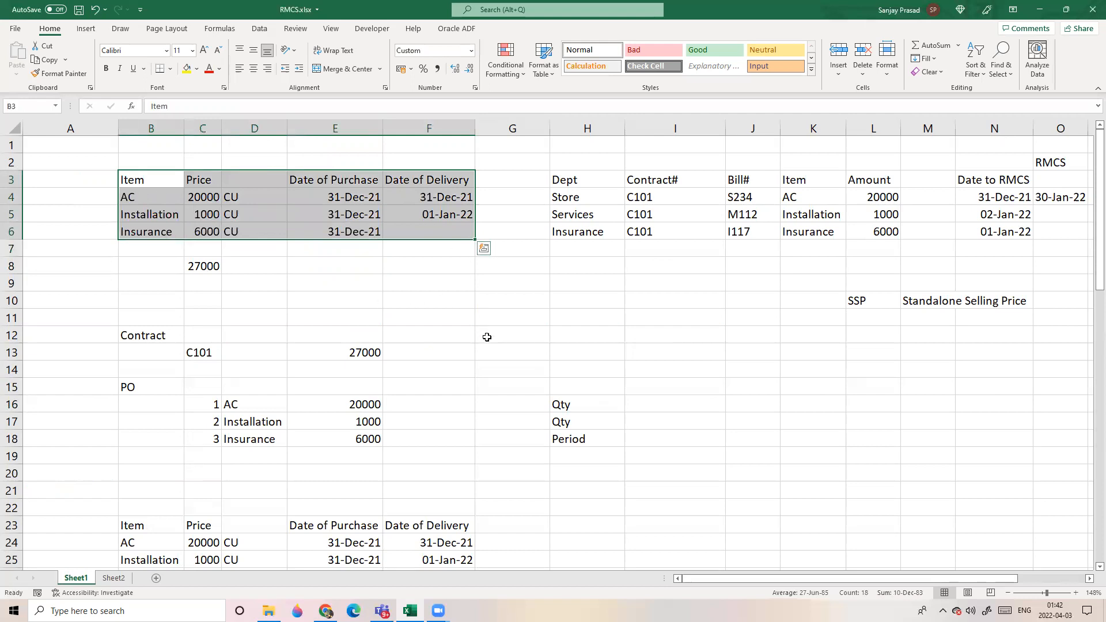
# Review the second example's item table in B23:F26 and relate it to the obligations and transaction prices in C35:E37.
pyautogui.scroll(-5, 228, 225)
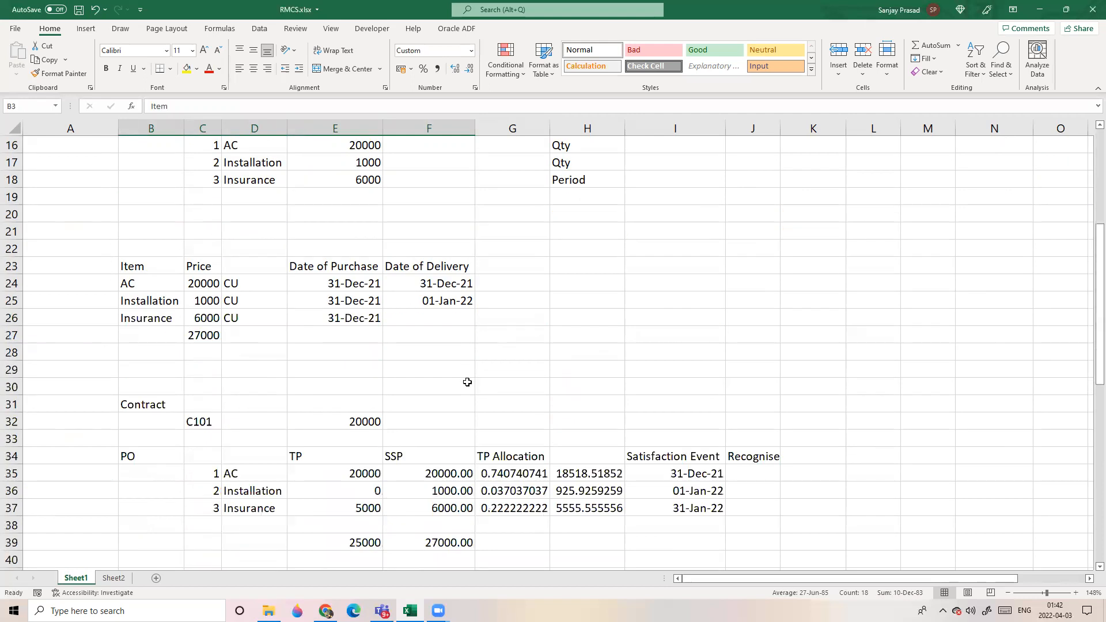
pyautogui.click(492, 355)
pyautogui.moveTo(140, 269); pyautogui.dragTo(413, 322)
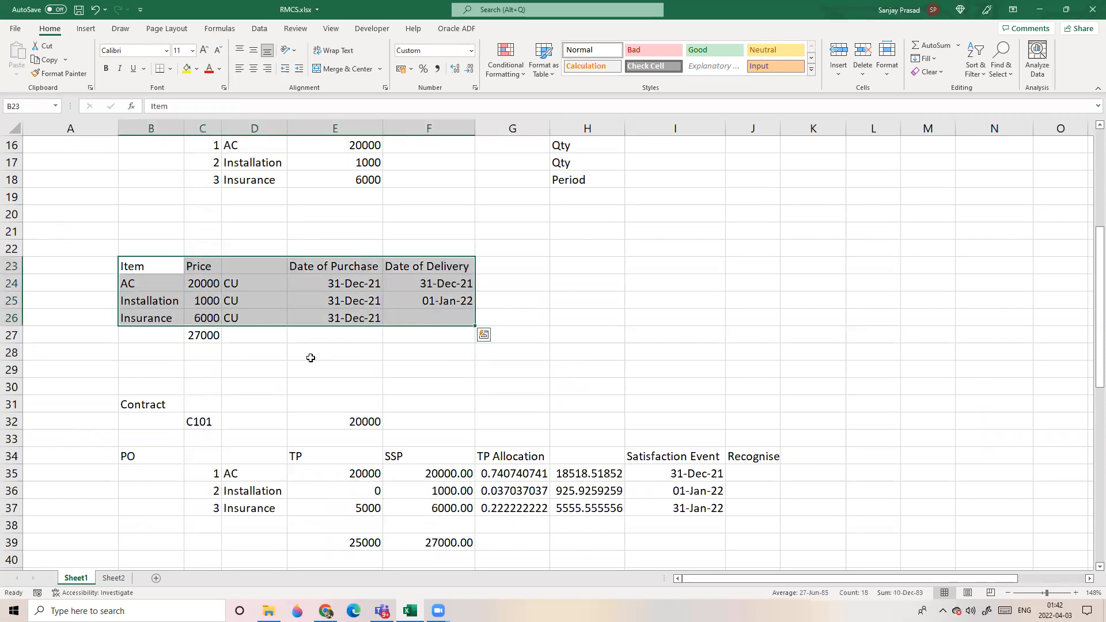
pyautogui.scroll(-3, 369, 357)
pyautogui.click(369, 338)
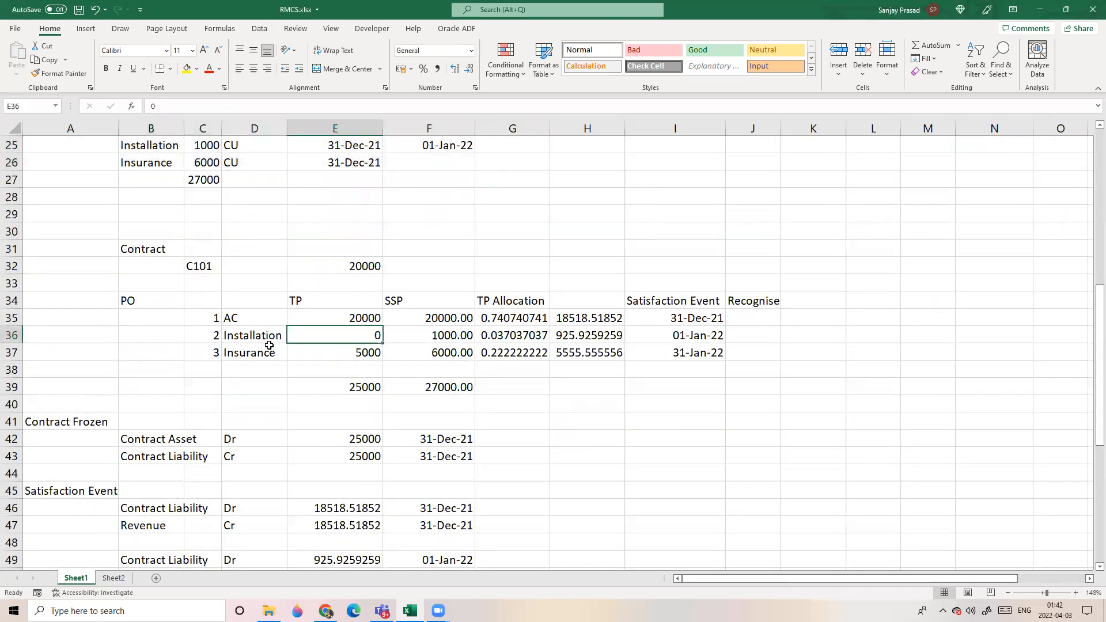
pyautogui.moveTo(203, 315); pyautogui.dragTo(381, 357)
pyautogui.scroll(5, 428, 329)
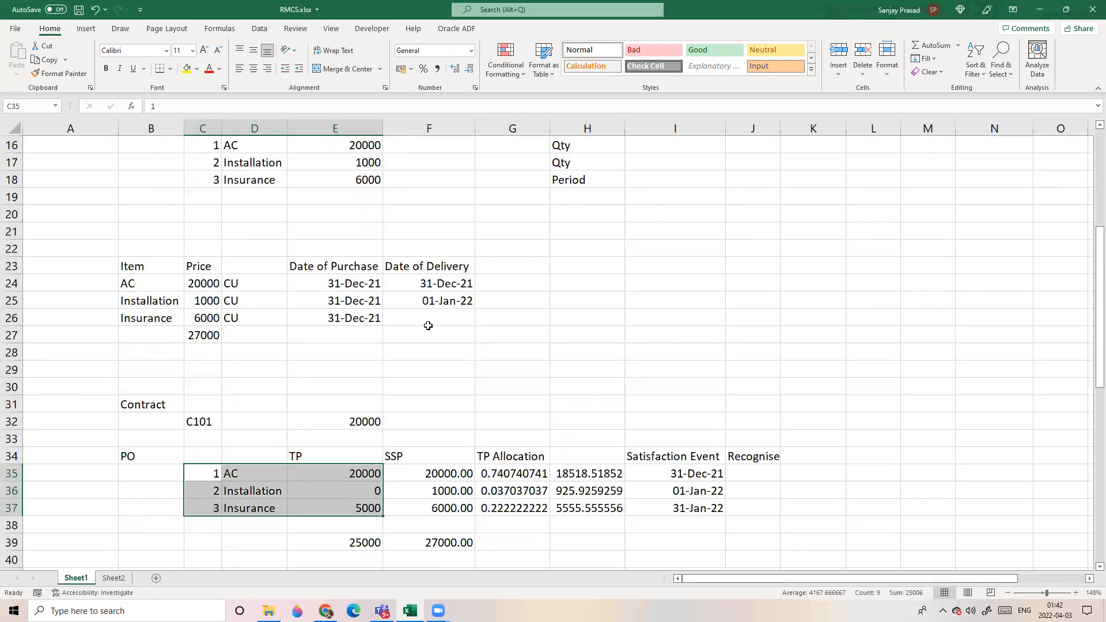
# Review the AC, installation and insurance obligations with their transaction prices in C35:E37 of the second example.
pyautogui.click(372, 245)
pyautogui.scroll(-4, 419, 334)
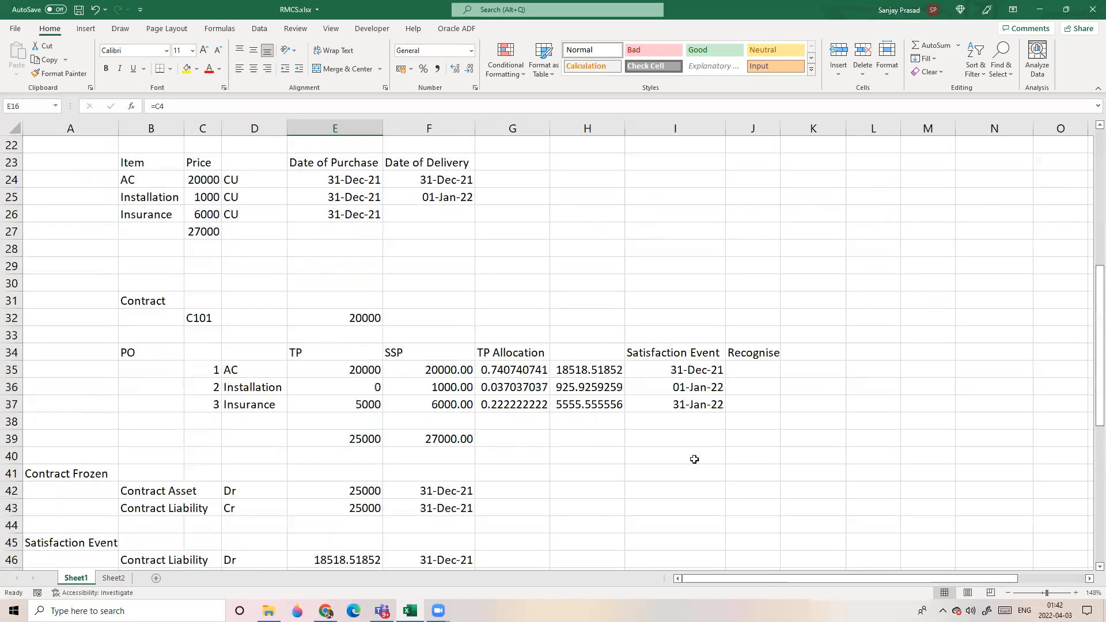
pyautogui.click(499, 353)
pyautogui.click(511, 445)
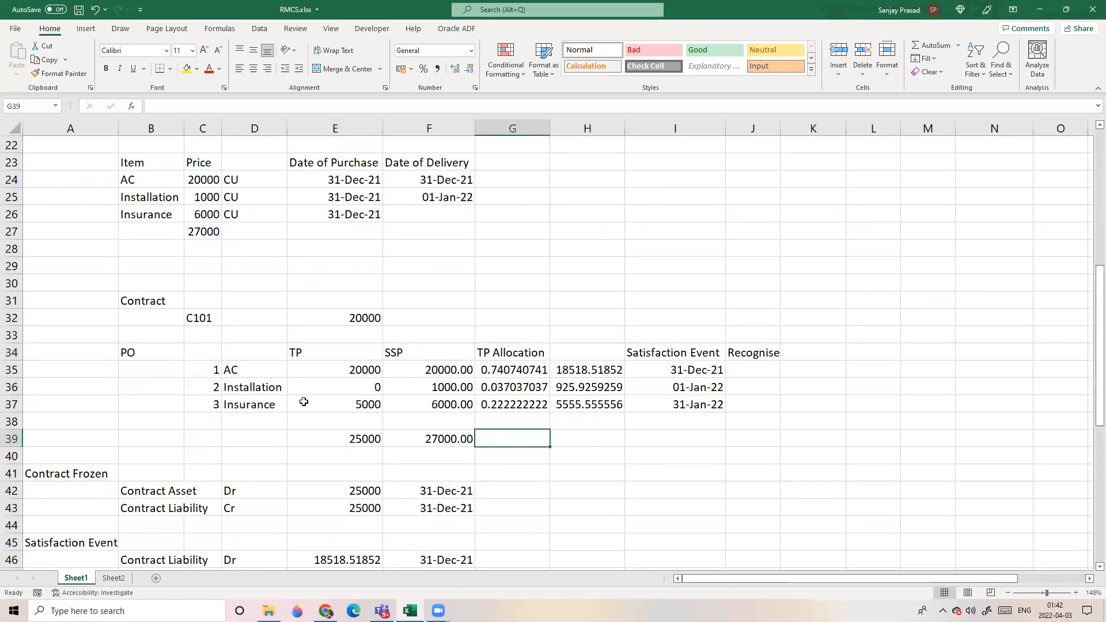
pyautogui.moveTo(253, 371); pyautogui.dragTo(339, 405)
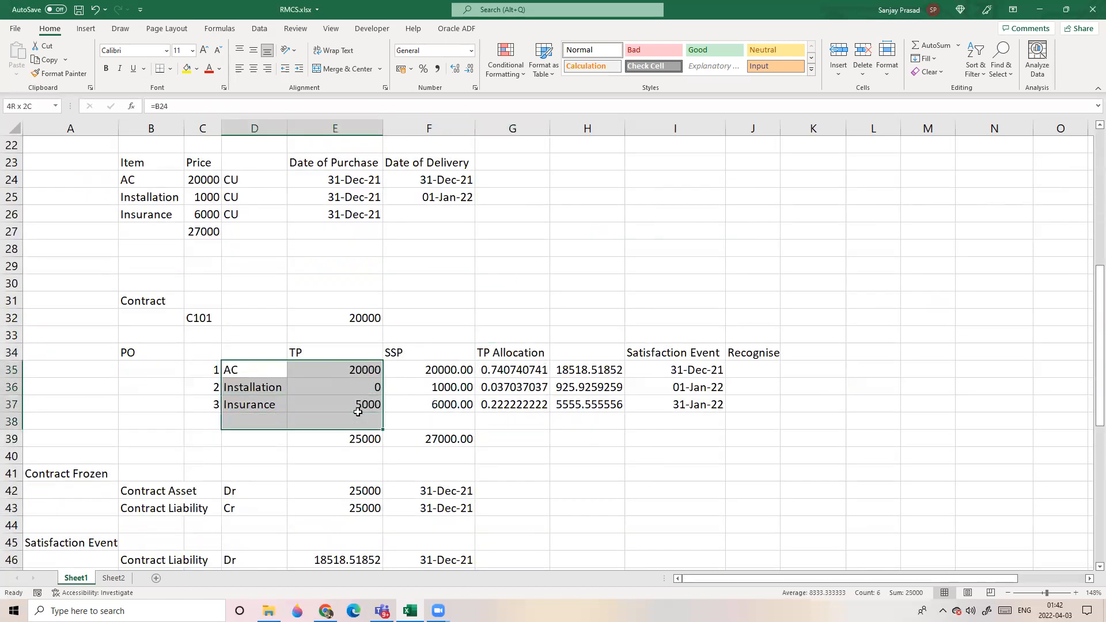
pyautogui.click(507, 438)
pyautogui.moveTo(206, 370); pyautogui.dragTo(351, 406)
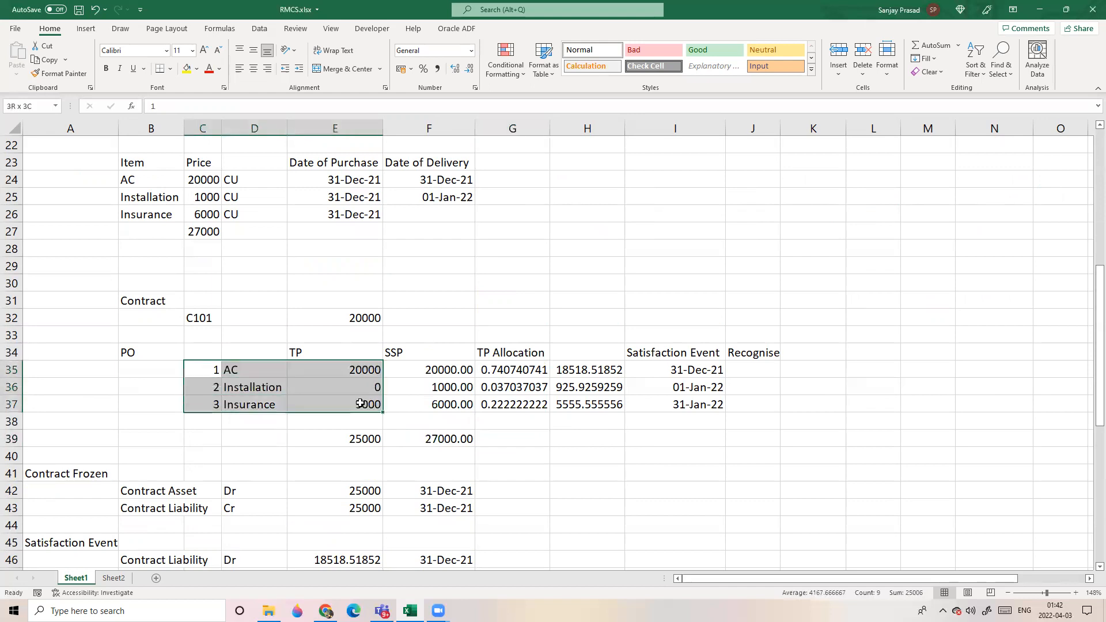
pyautogui.scroll(-2, 546, 398)
pyautogui.click(599, 385)
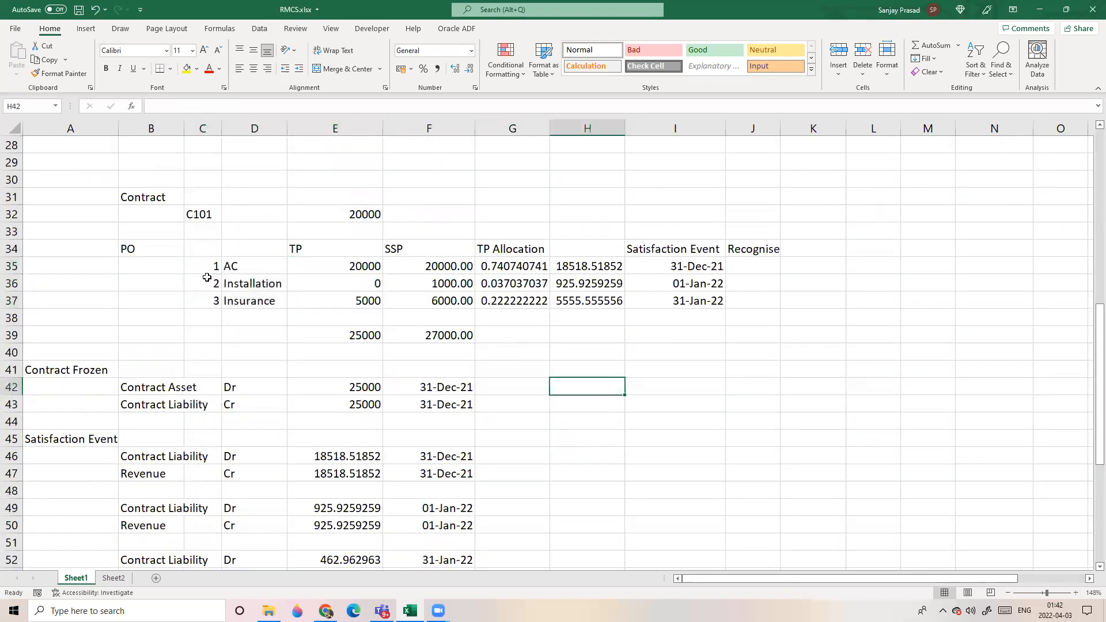
# Examine the full performance obligation table in rows 34 to 37, from PO and TP through SSP, TP Allocation and Satisfaction Event.
pyautogui.moveTo(204, 268); pyautogui.dragTo(690, 305)
pyautogui.click(489, 251)
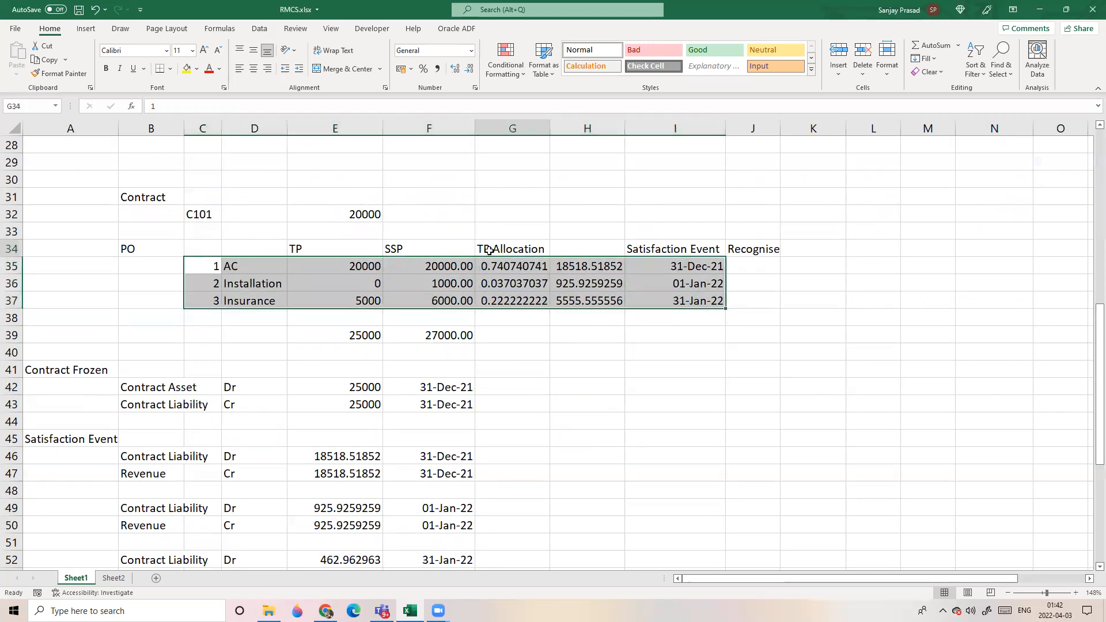
pyautogui.click(610, 248)
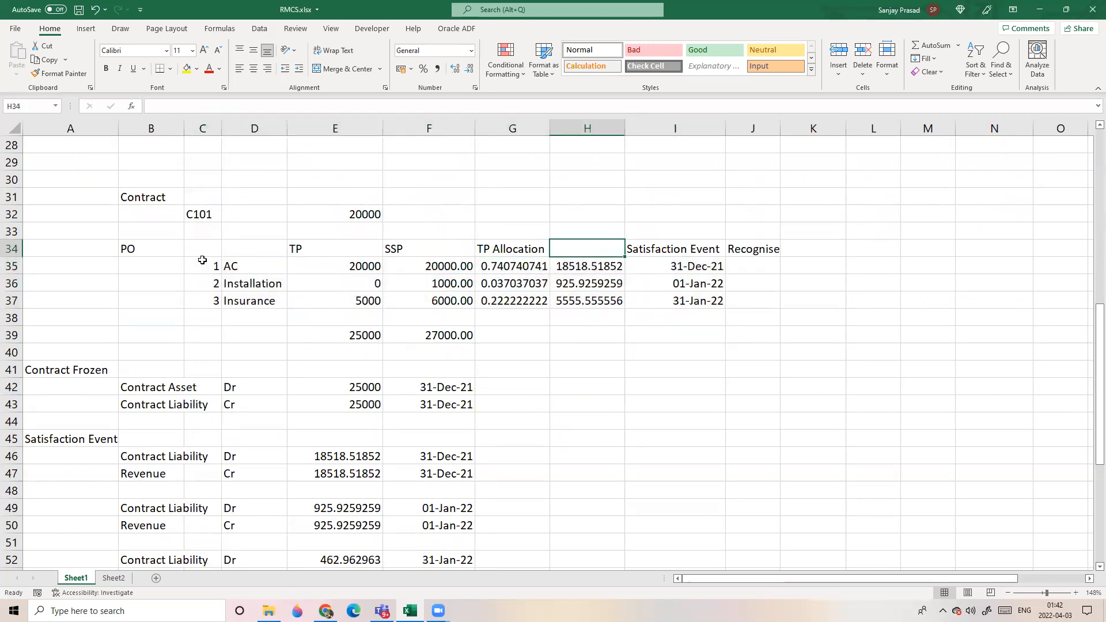
pyautogui.moveTo(202, 252); pyautogui.dragTo(673, 301)
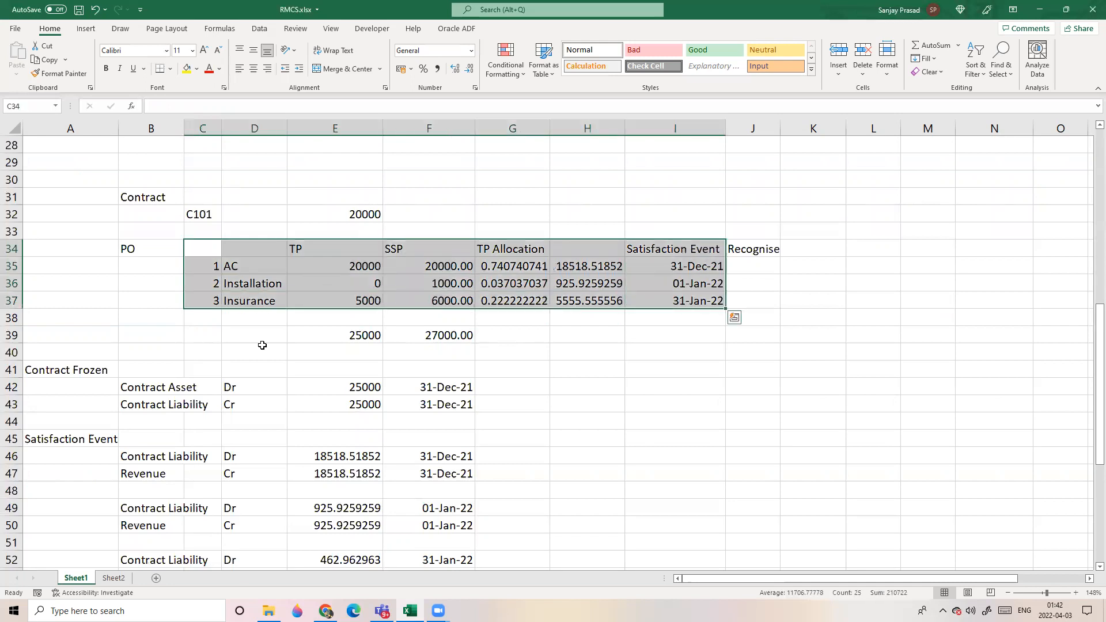
pyautogui.click(586, 349)
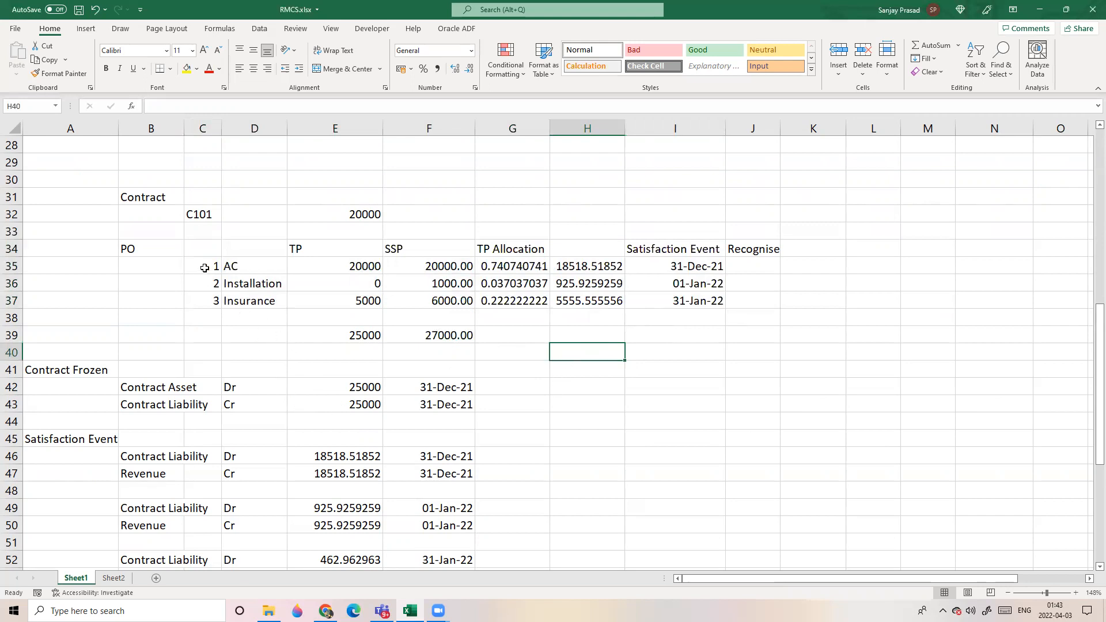
pyautogui.click(281, 356)
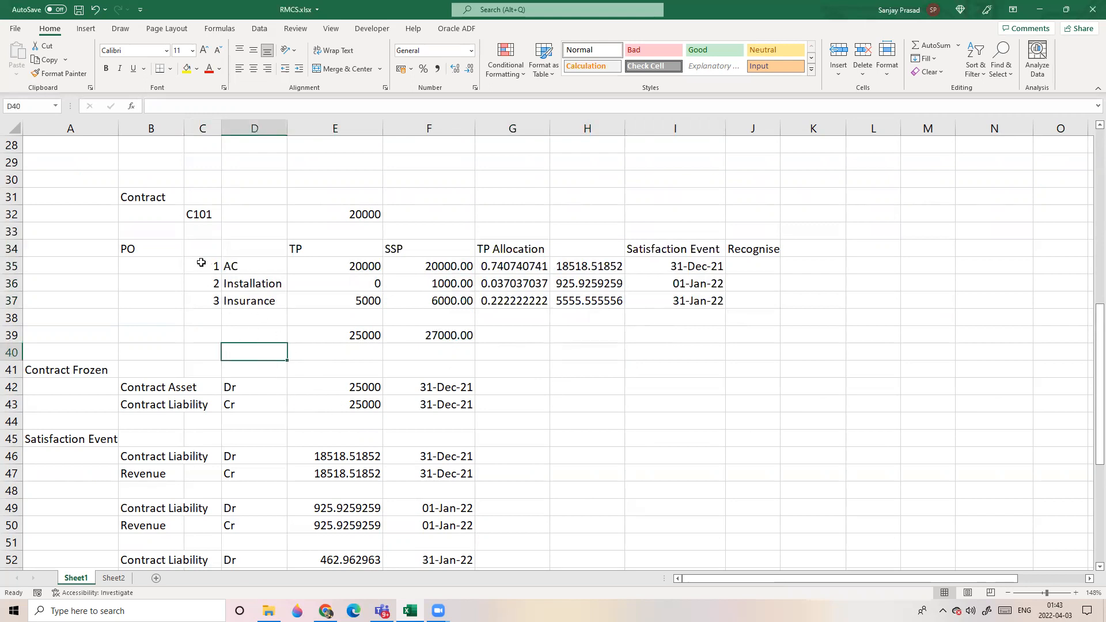
pyautogui.moveTo(145, 252); pyautogui.dragTo(734, 292)
pyautogui.click(539, 399)
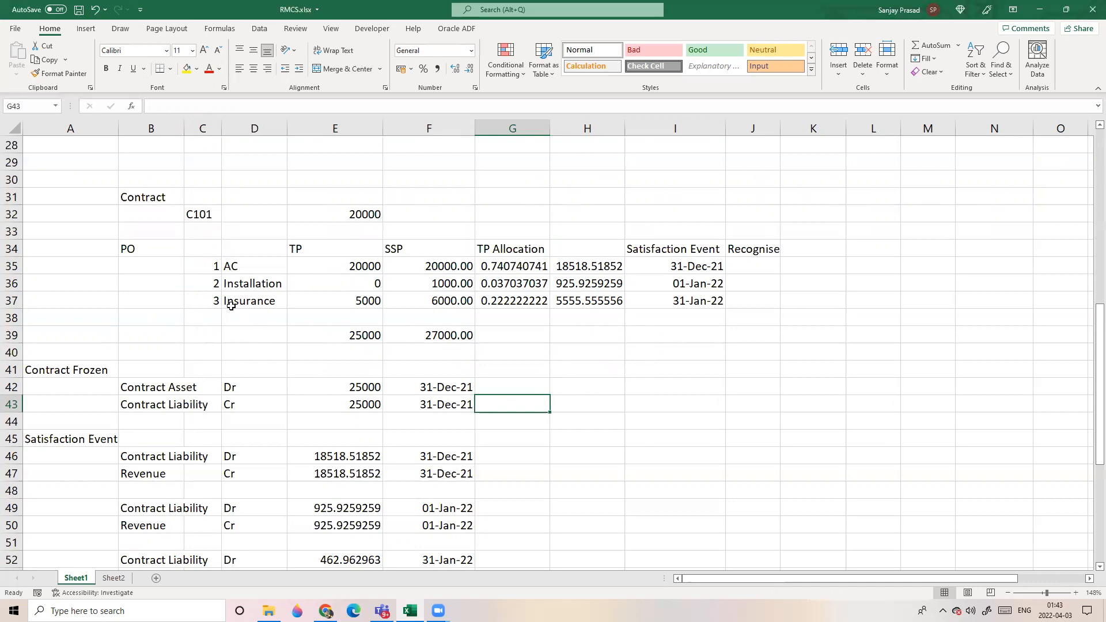
pyautogui.moveTo(199, 266); pyautogui.dragTo(491, 302)
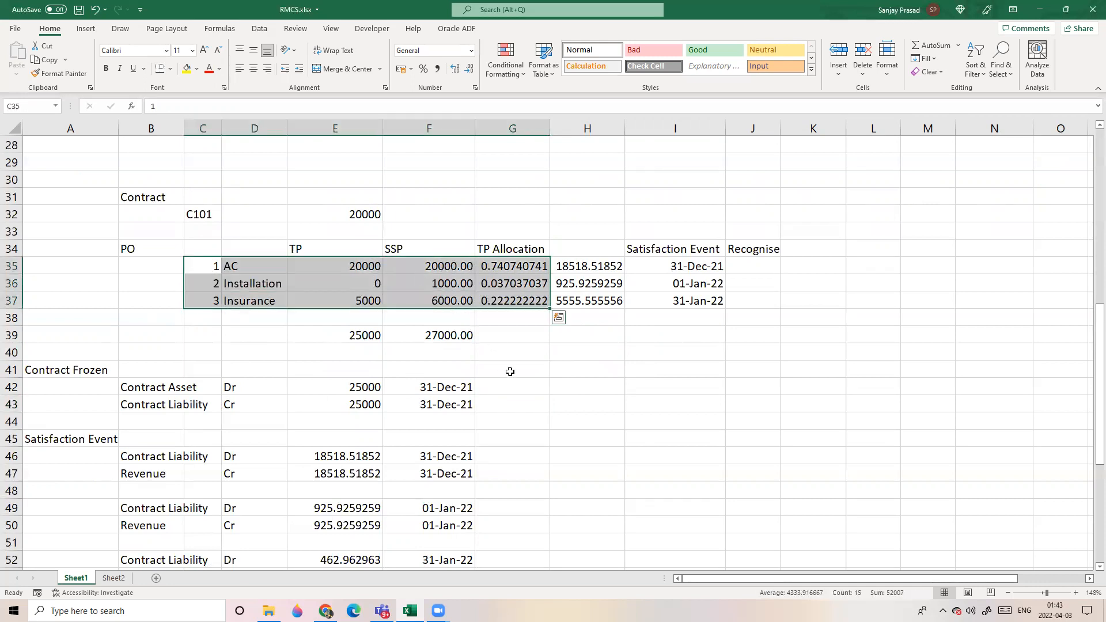
# Examine the Contract Asset and Contract Liability entries under Contract Frozen and relate their amounts to the TP total in E39.
pyautogui.click(510, 371)
pyautogui.click(140, 389)
pyautogui.click(277, 392)
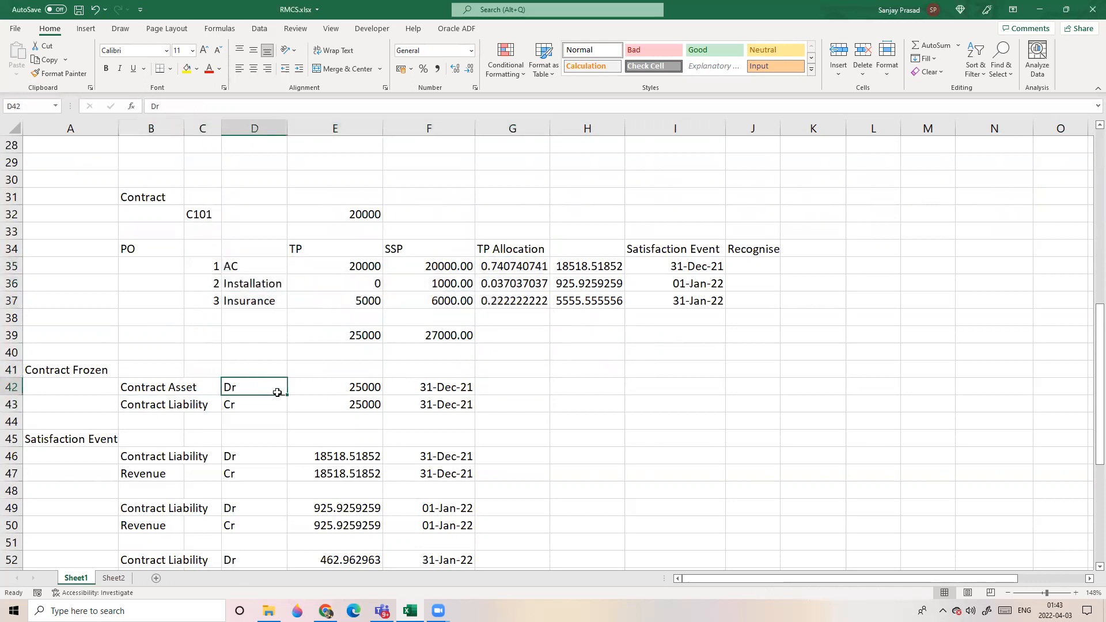
pyautogui.click(349, 387)
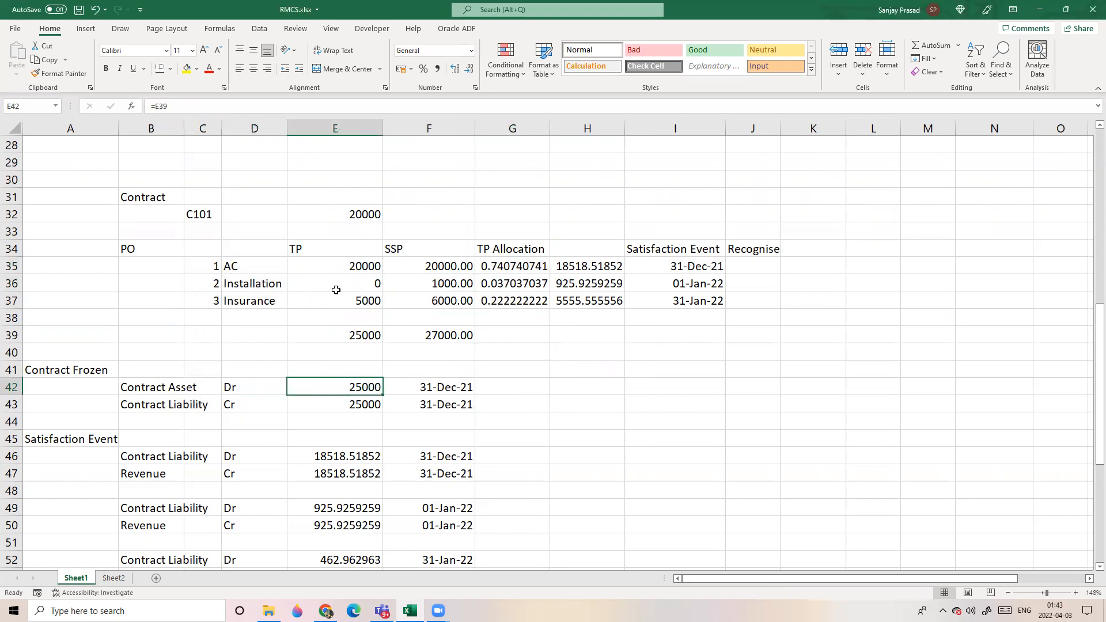
pyautogui.click(335, 337)
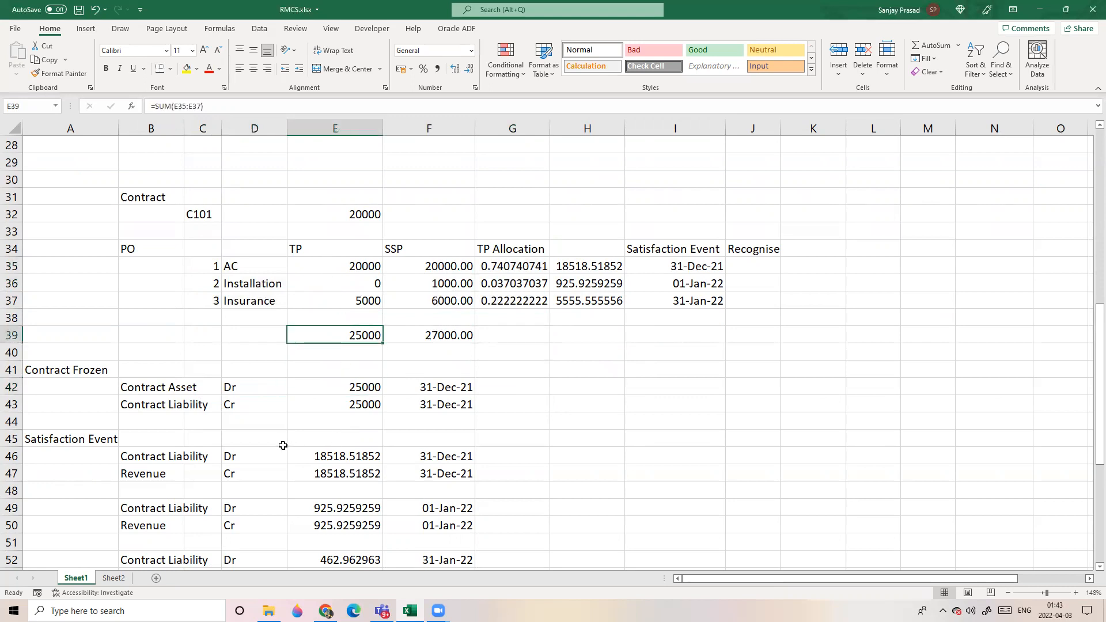
pyautogui.click(282, 445)
pyautogui.click(146, 394)
pyautogui.click(174, 440)
pyautogui.click(154, 407)
pyautogui.click(210, 440)
pyautogui.click(152, 405)
pyautogui.click(254, 405)
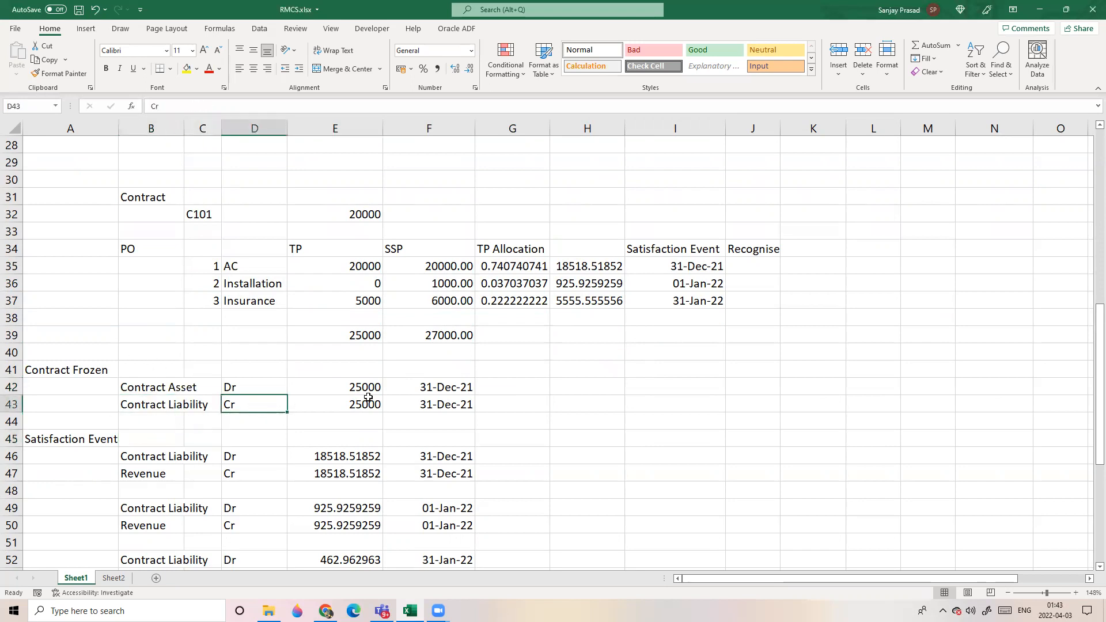
pyautogui.click(358, 405)
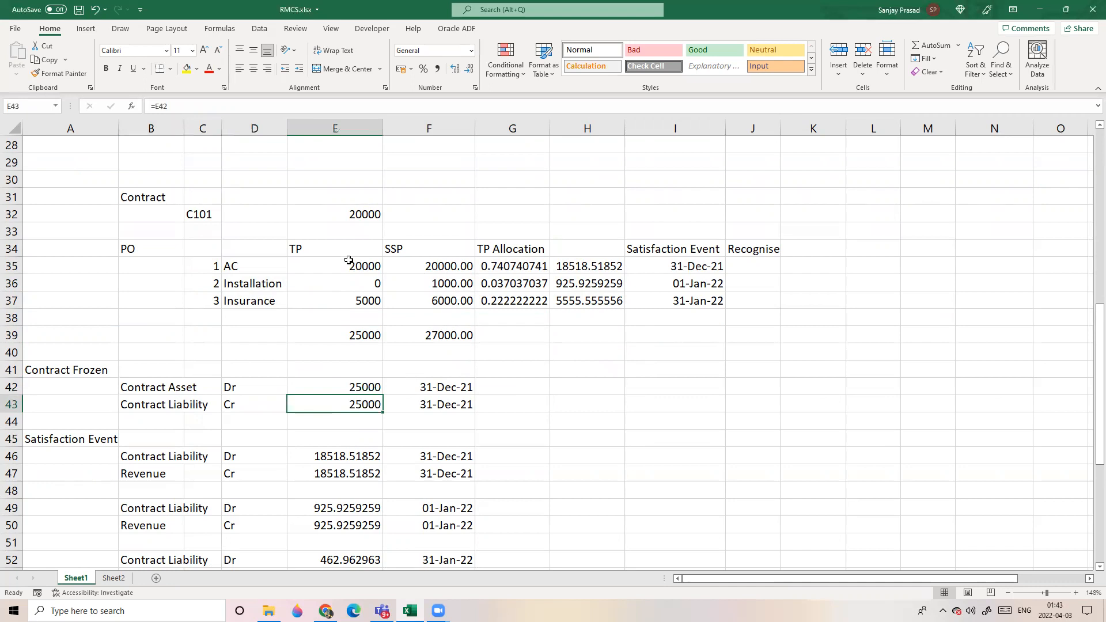
pyautogui.click(350, 333)
pyautogui.moveTo(152, 390); pyautogui.dragTo(449, 408)
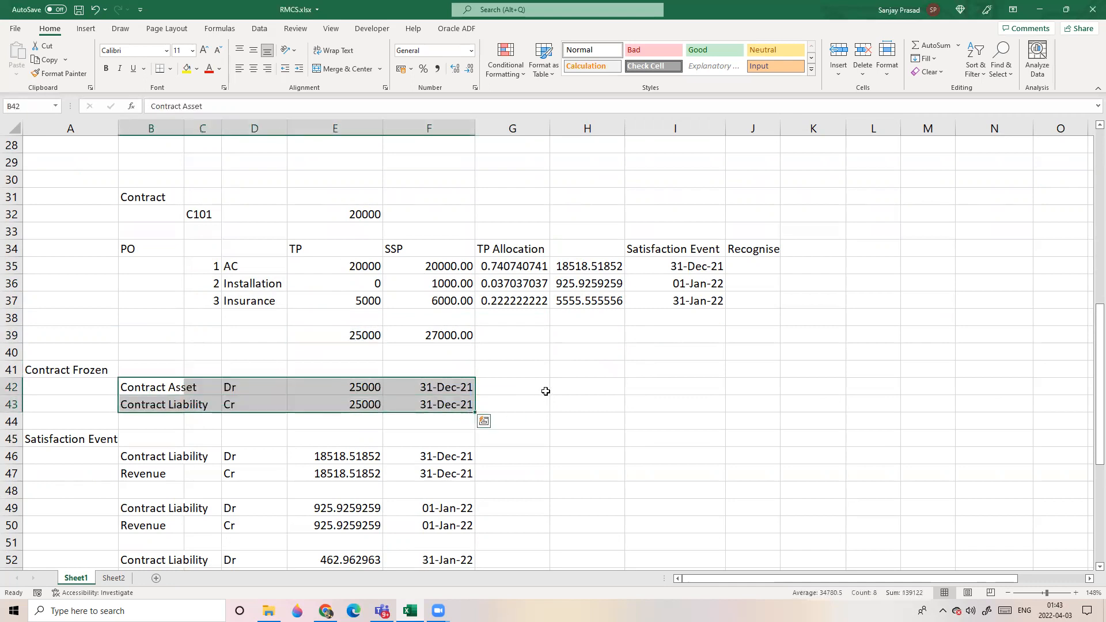
# Enter the note "Initial Performance" in H42, beside the Contract Frozen entries.
pyautogui.click(574, 387)
pyautogui.write('Int')
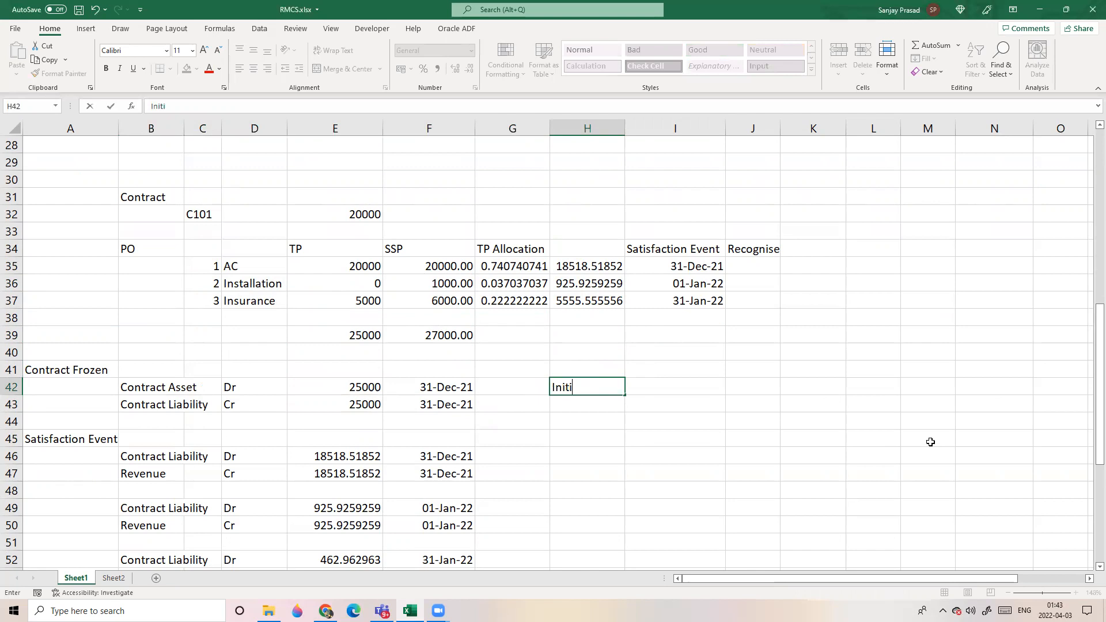
pyautogui.write('tial Performance')
pyautogui.press('Return')
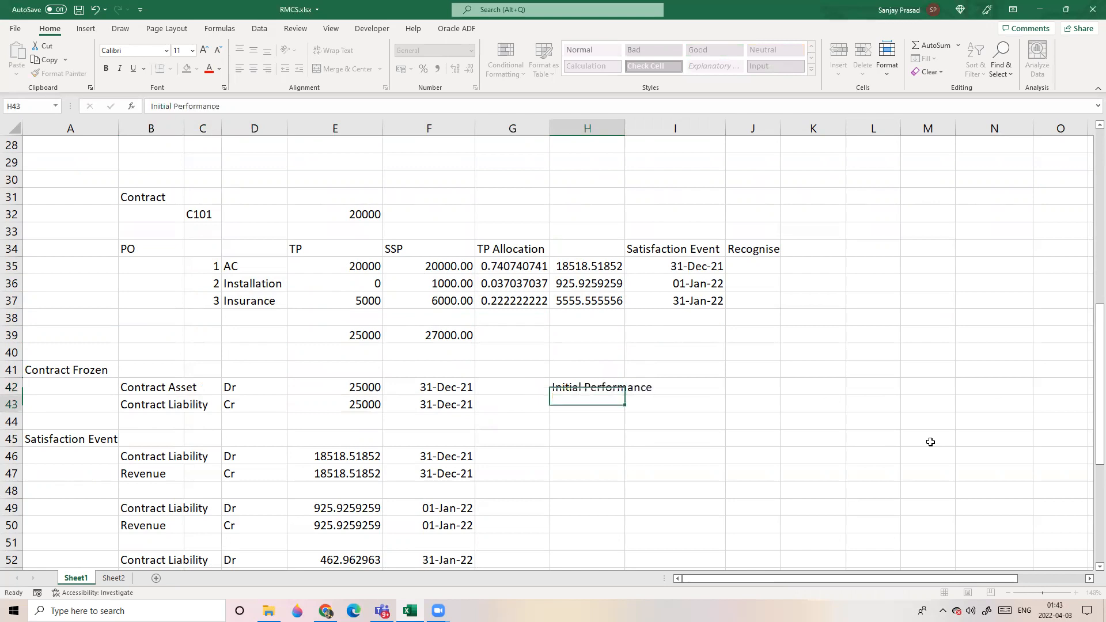
pyautogui.click(626, 461)
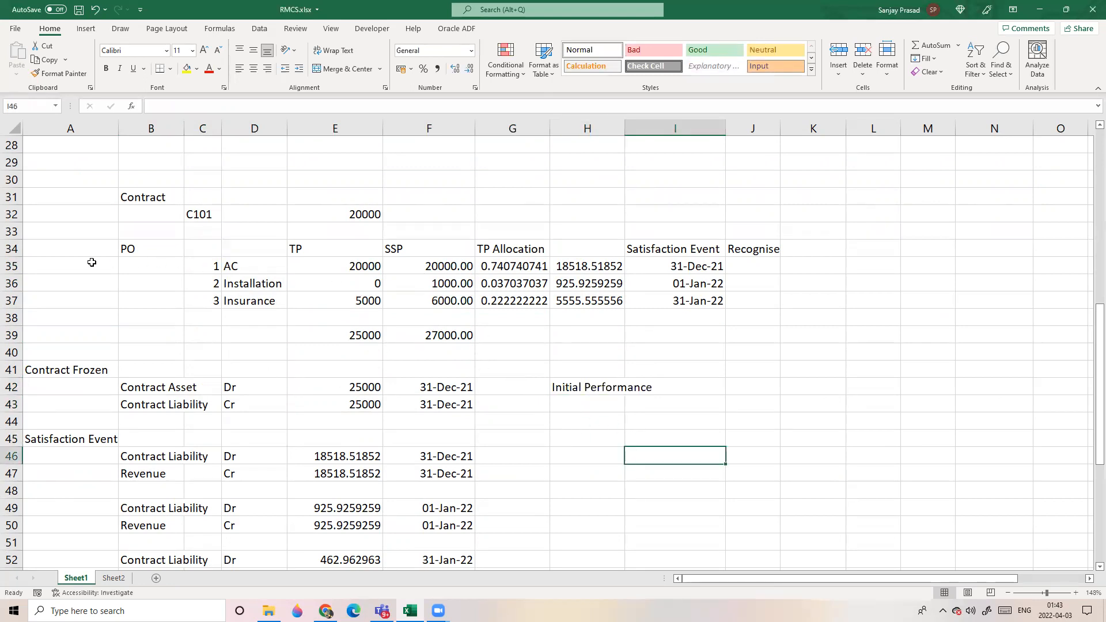
# Review the AC obligation in row 35 and relate it to the Contract Frozen and Satisfaction Event entries below.
pyautogui.moveTo(214, 267); pyautogui.dragTo(411, 265)
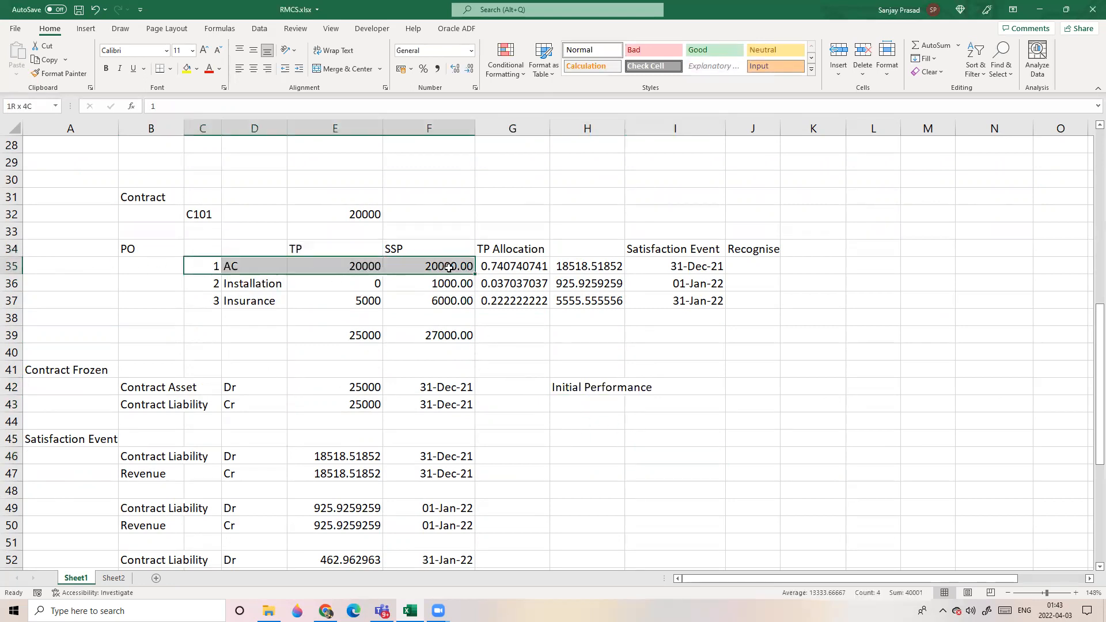
pyautogui.click(519, 350)
pyautogui.moveTo(208, 264); pyautogui.dragTo(311, 264)
pyautogui.click(307, 351)
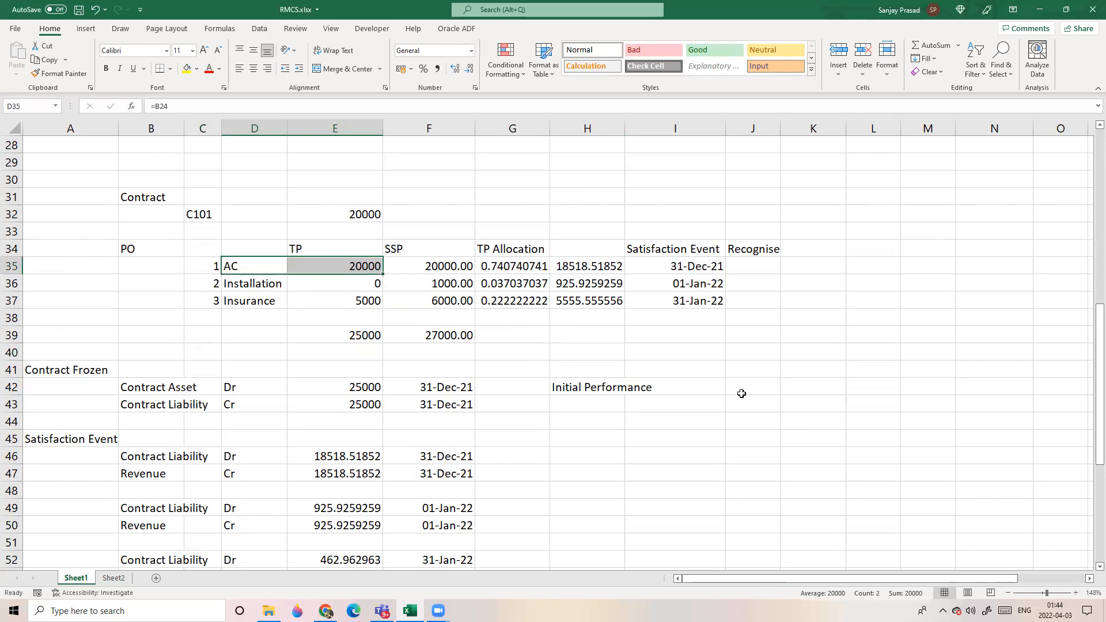
pyautogui.scroll(-2, 746, 388)
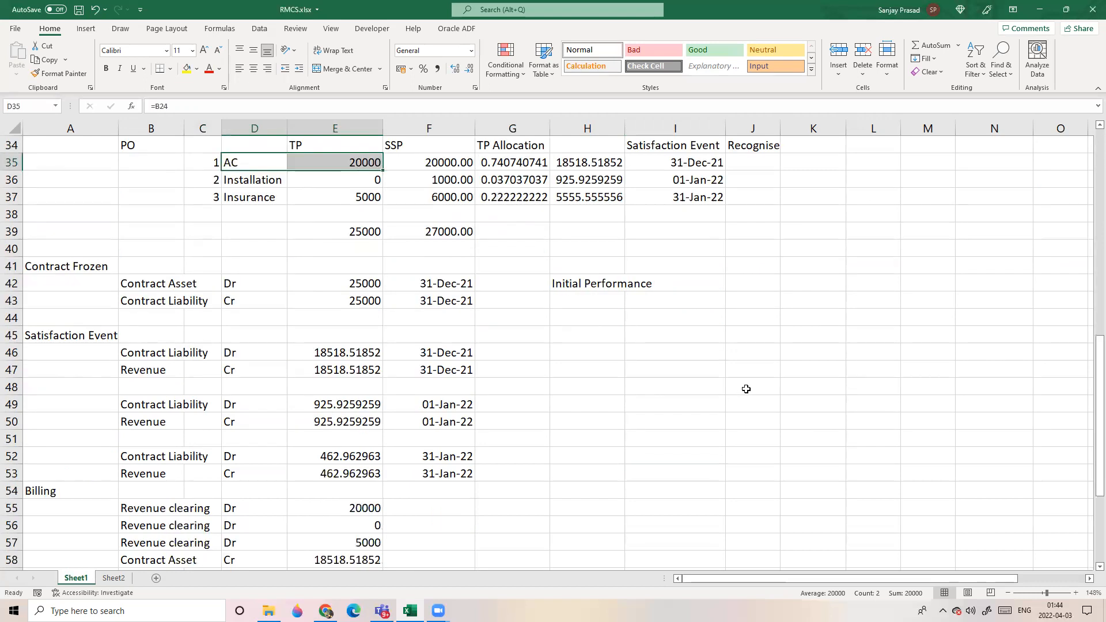
pyautogui.click(568, 261)
pyautogui.moveTo(215, 163); pyautogui.dragTo(370, 160)
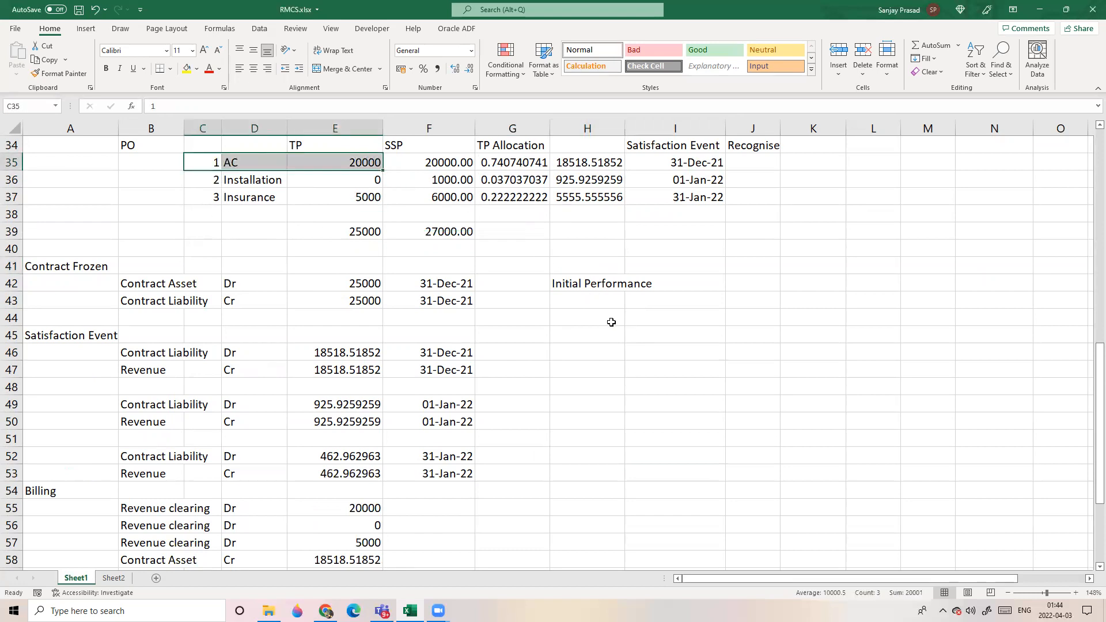
pyautogui.click(600, 364)
pyautogui.moveTo(214, 162); pyautogui.dragTo(343, 170)
pyautogui.click(541, 382)
# Compare the Contract Liability credit under Contract Frozen with the first Satisfaction Event's Contract Liability debit and Revenue credit in rows 46 and 47.
pyautogui.moveTo(158, 355); pyautogui.dragTo(288, 355)
pyautogui.click(220, 389)
pyautogui.click(154, 352)
pyautogui.click(158, 299)
pyautogui.click(347, 301)
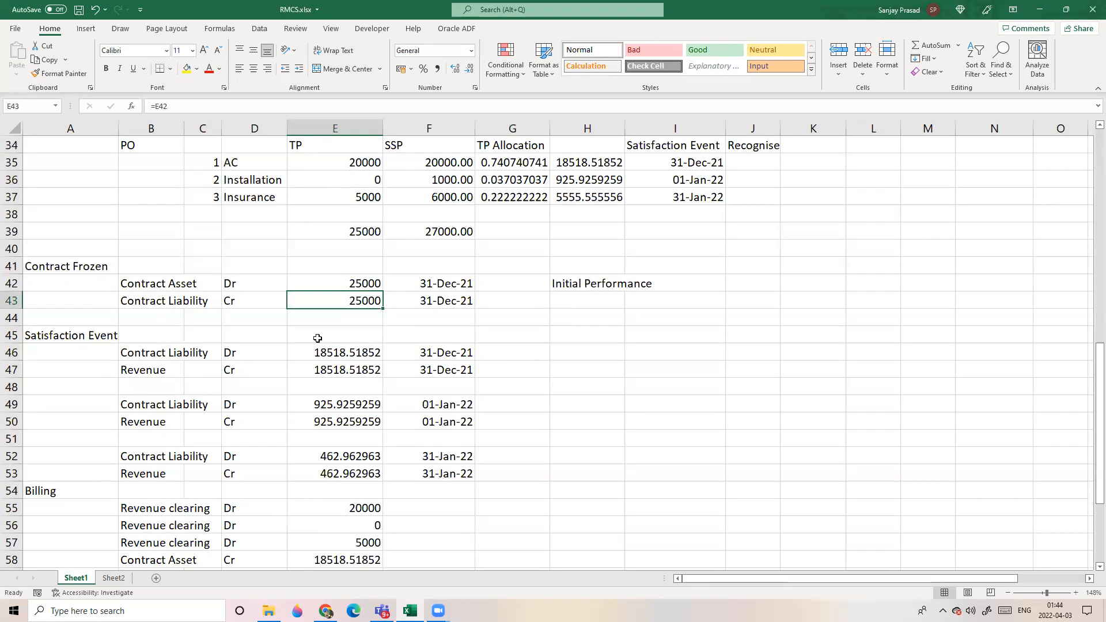
pyautogui.click(138, 304)
pyautogui.click(356, 301)
pyautogui.click(137, 354)
pyautogui.click(314, 352)
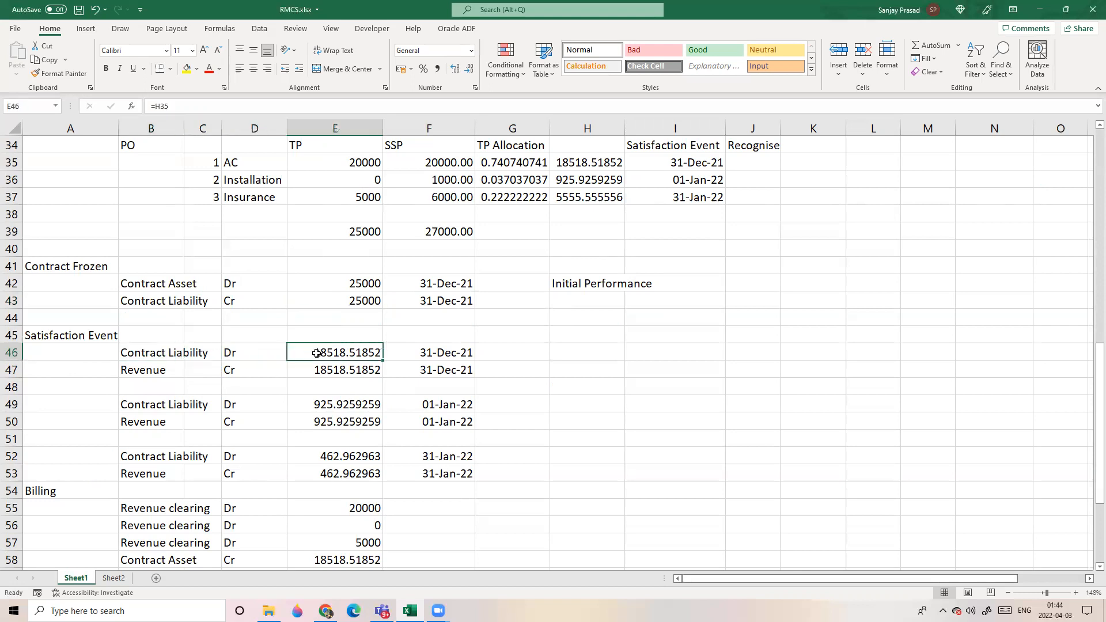
pyautogui.click(131, 372)
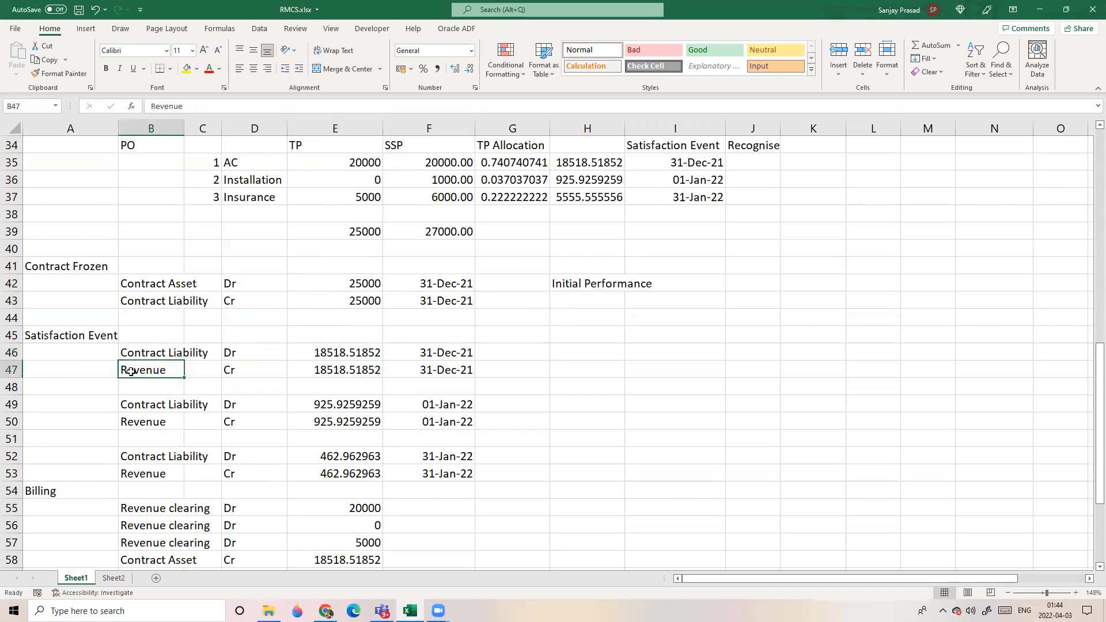
pyautogui.click(245, 371)
pyautogui.click(556, 407)
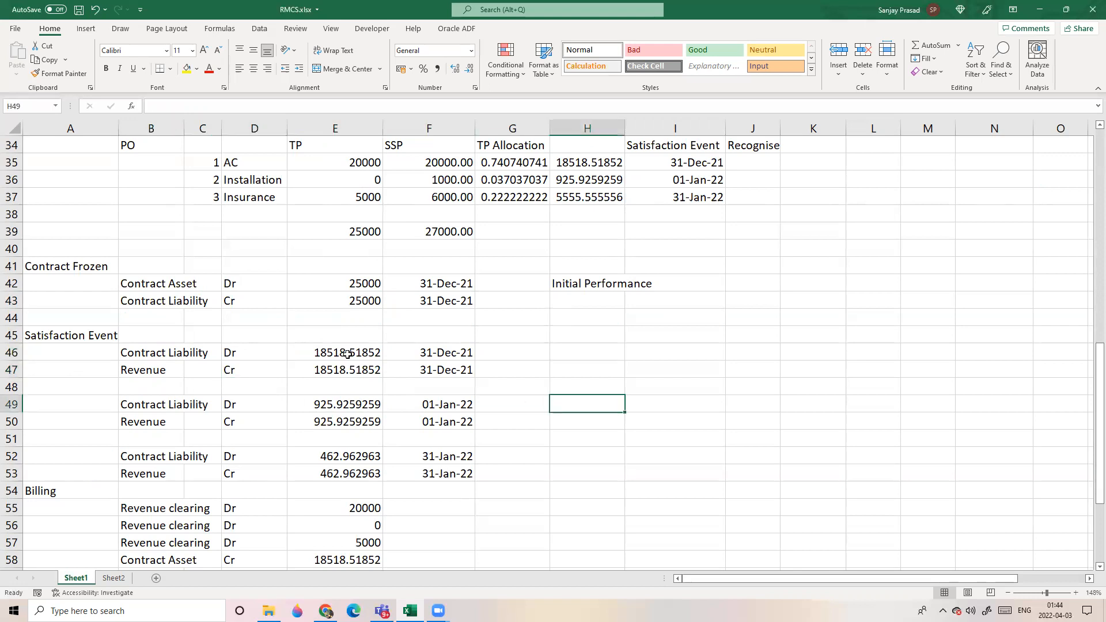
# Trace the AC Contract Liability amount in E46 to H35 and label that column "Allocated TP" in H34.
pyautogui.click(332, 353)
pyautogui.scroll(2, 558, 370)
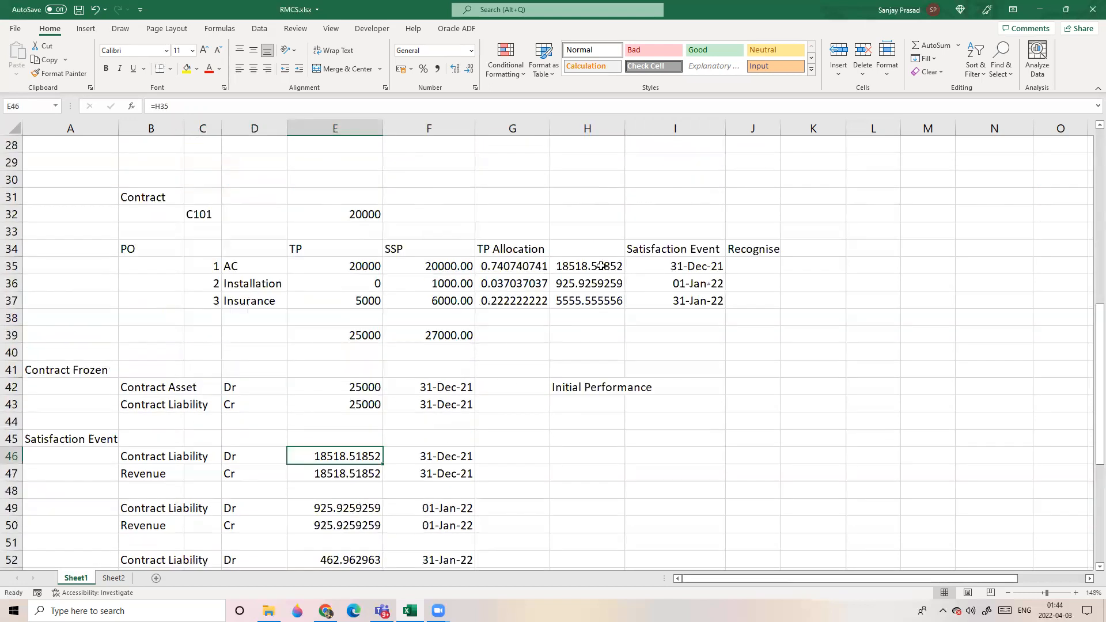
pyautogui.click(598, 265)
pyautogui.click(585, 250)
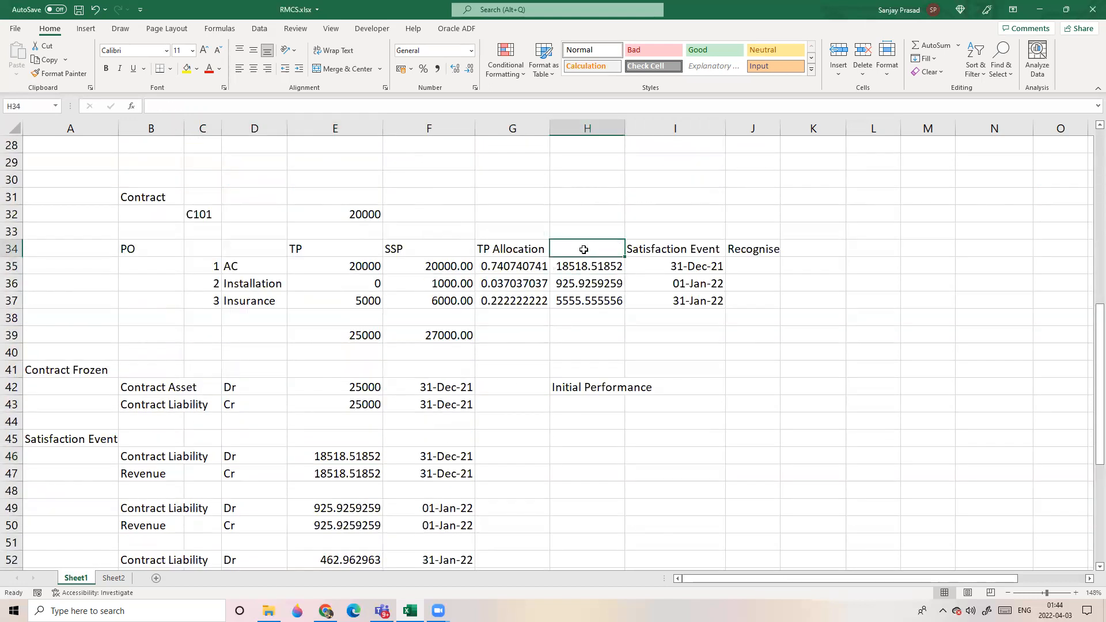
pyautogui.write('Allocated TP')
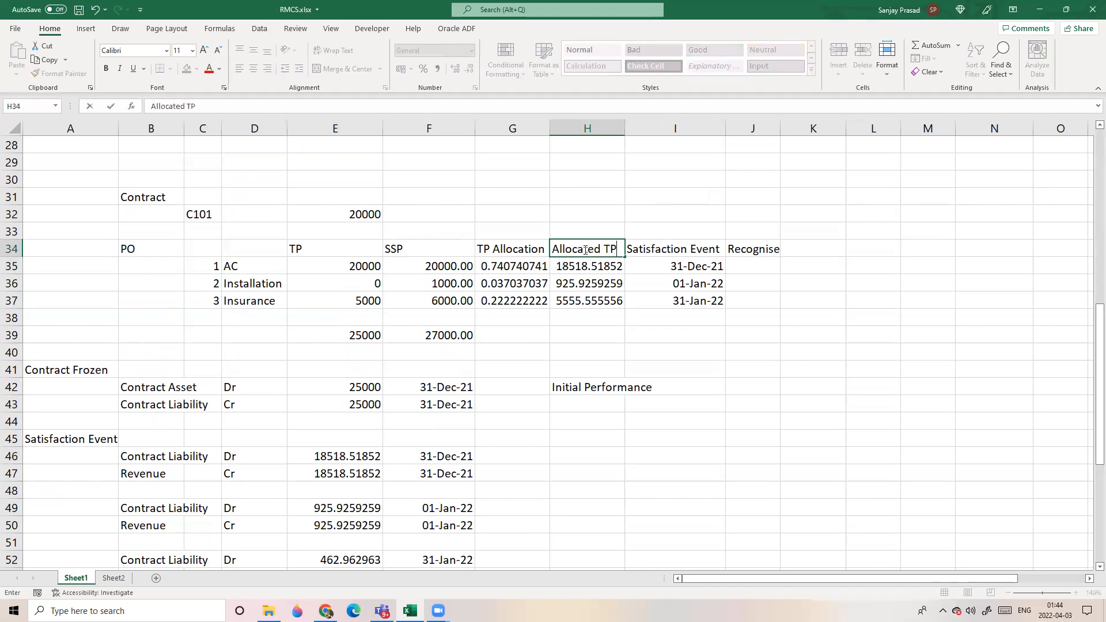
pyautogui.press('Return')
pyautogui.click(642, 405)
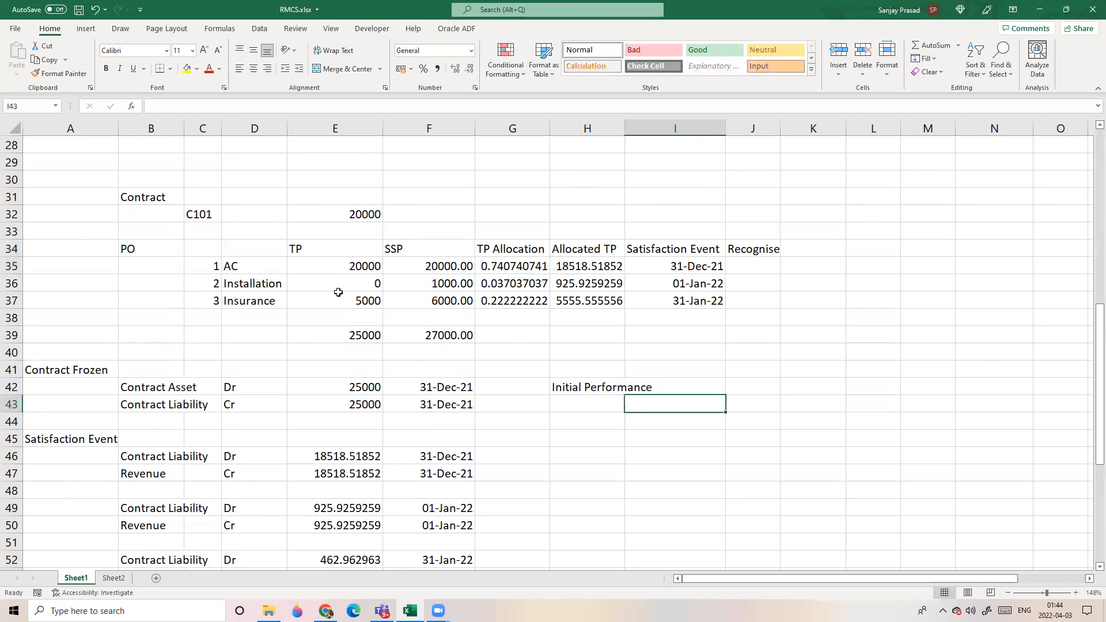
# Compare the transaction prices and their total in E35:E39 with the allocated transaction prices in H35:H37.
pyautogui.click(339, 268)
pyautogui.click(400, 390)
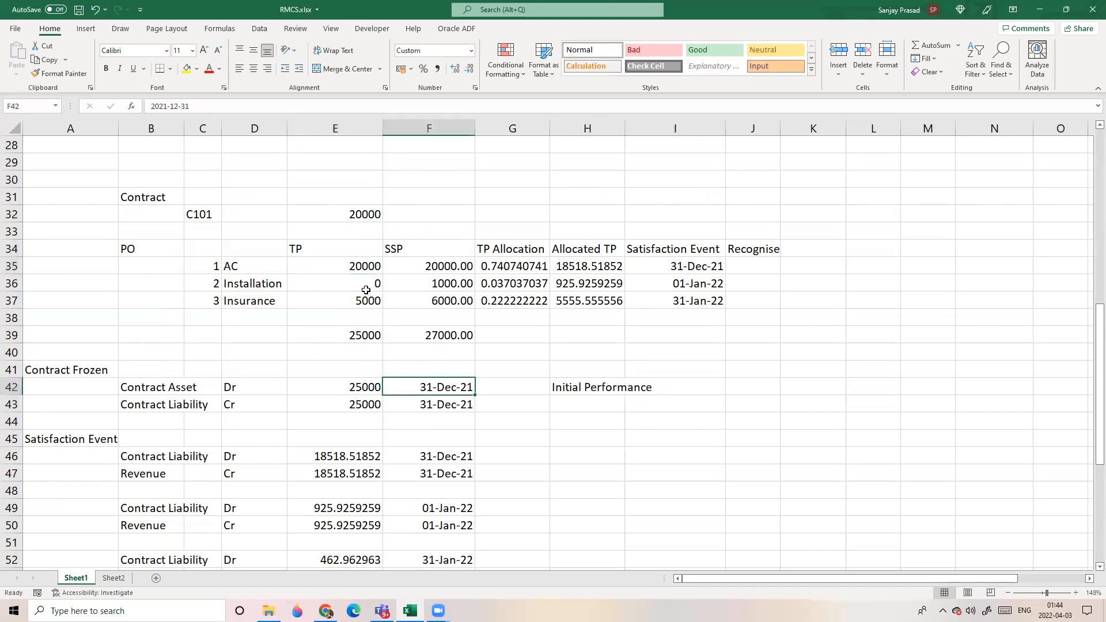
pyautogui.moveTo(358, 268); pyautogui.dragTo(362, 334)
pyautogui.moveTo(602, 261); pyautogui.dragTo(587, 302)
pyautogui.click(571, 331)
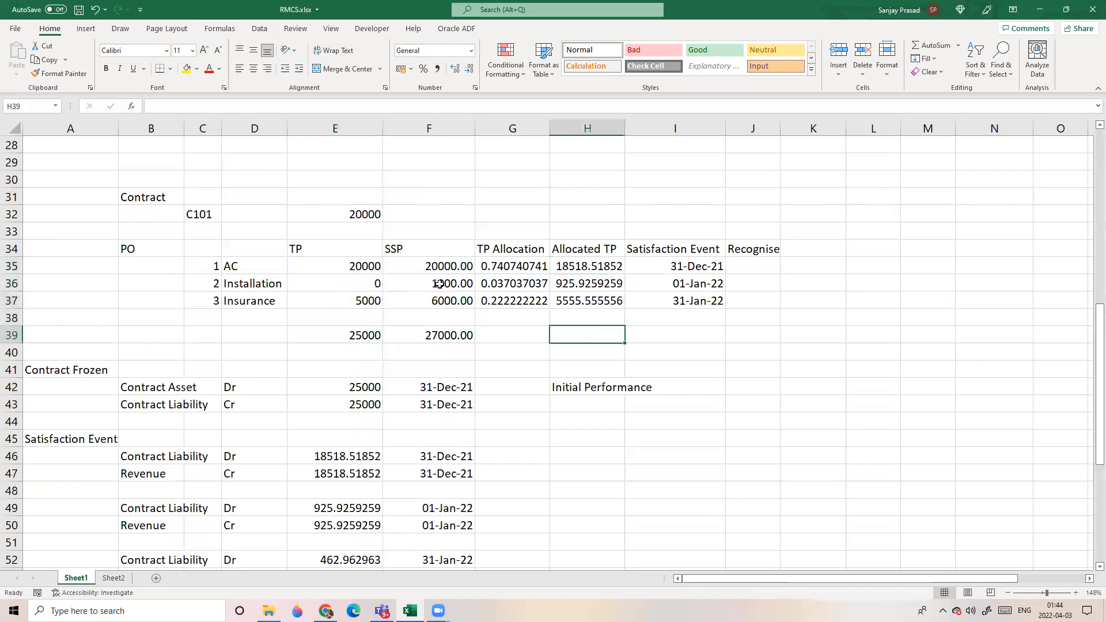
# Compare the AC transaction price in E35 with its allocated price in H35, and review the TP and SSP figures in E35:F39.
pyautogui.click(353, 268)
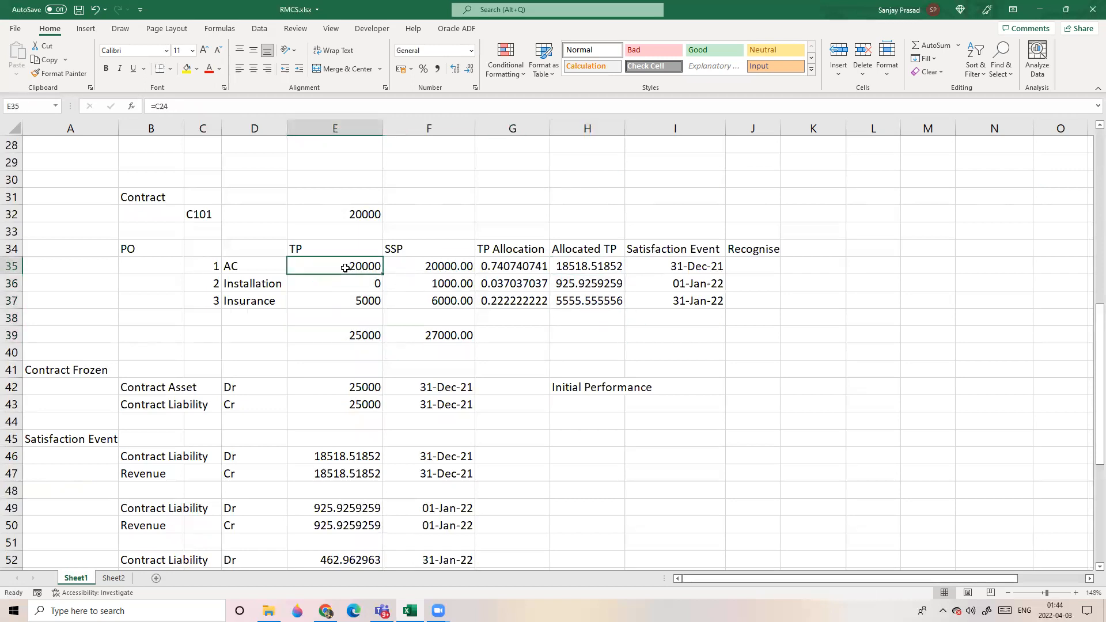
pyautogui.click(607, 330)
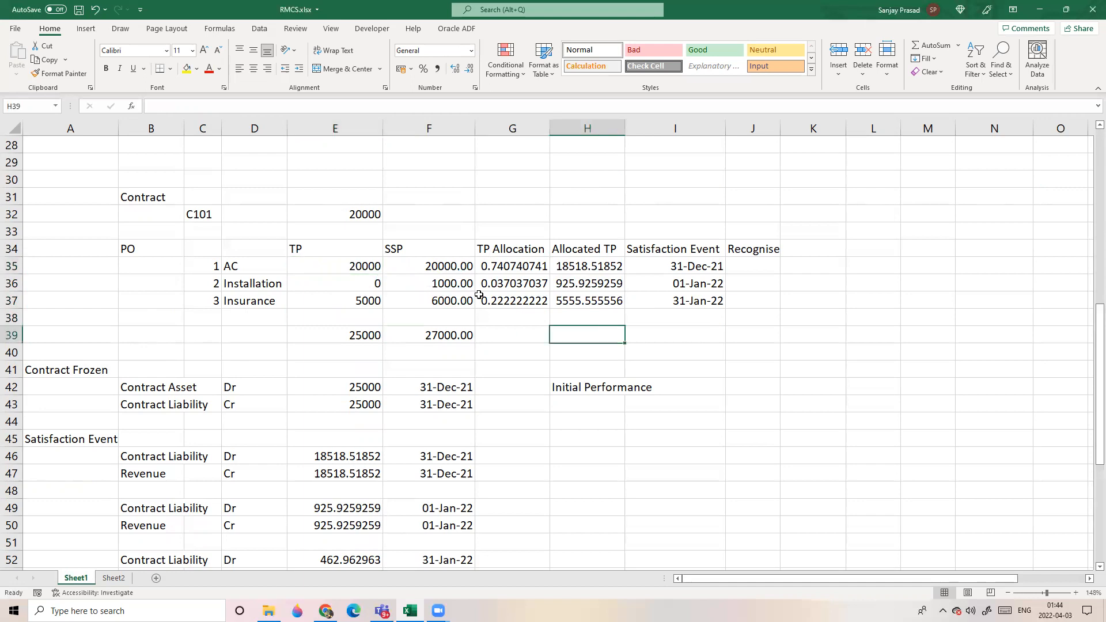
pyautogui.click(359, 267)
pyautogui.click(593, 263)
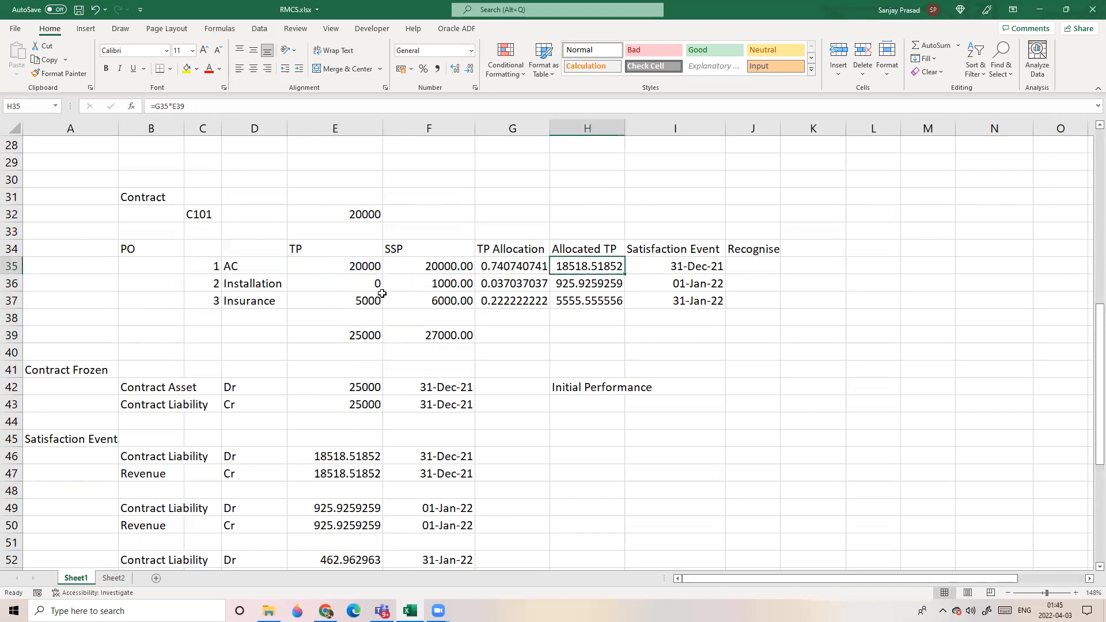
pyautogui.click(337, 272)
pyautogui.moveTo(337, 271); pyautogui.dragTo(413, 334)
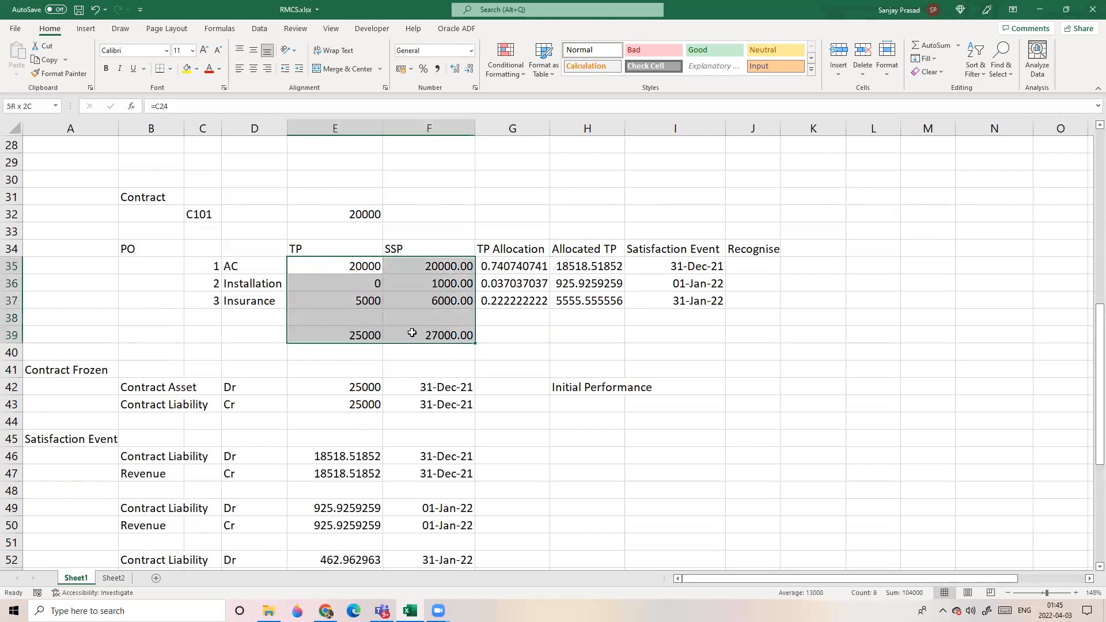
pyautogui.click(538, 344)
# Review the AC obligation's Contract Liability debit and Revenue credit amounts in E46 and E47.
pyautogui.scroll(-1, 224, 446)
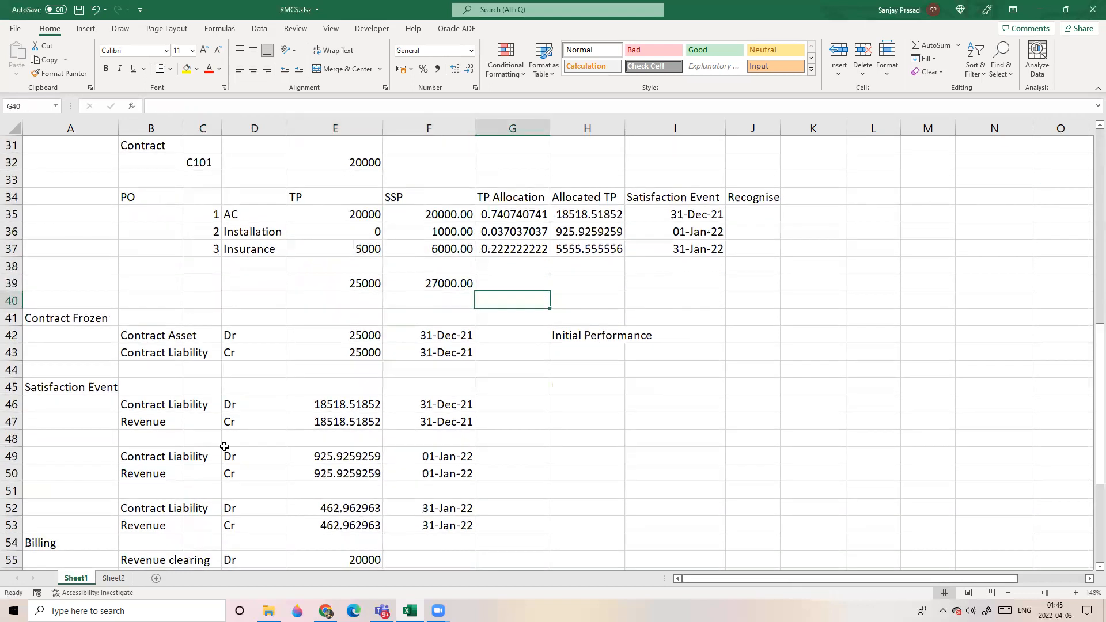
pyautogui.click(355, 406)
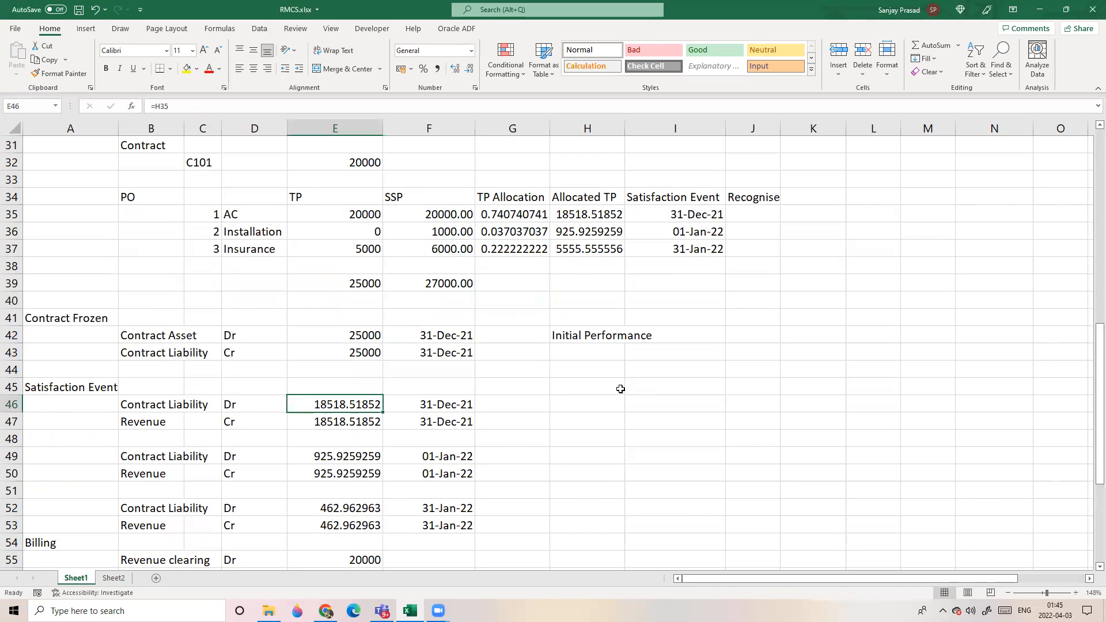
pyautogui.click(157, 420)
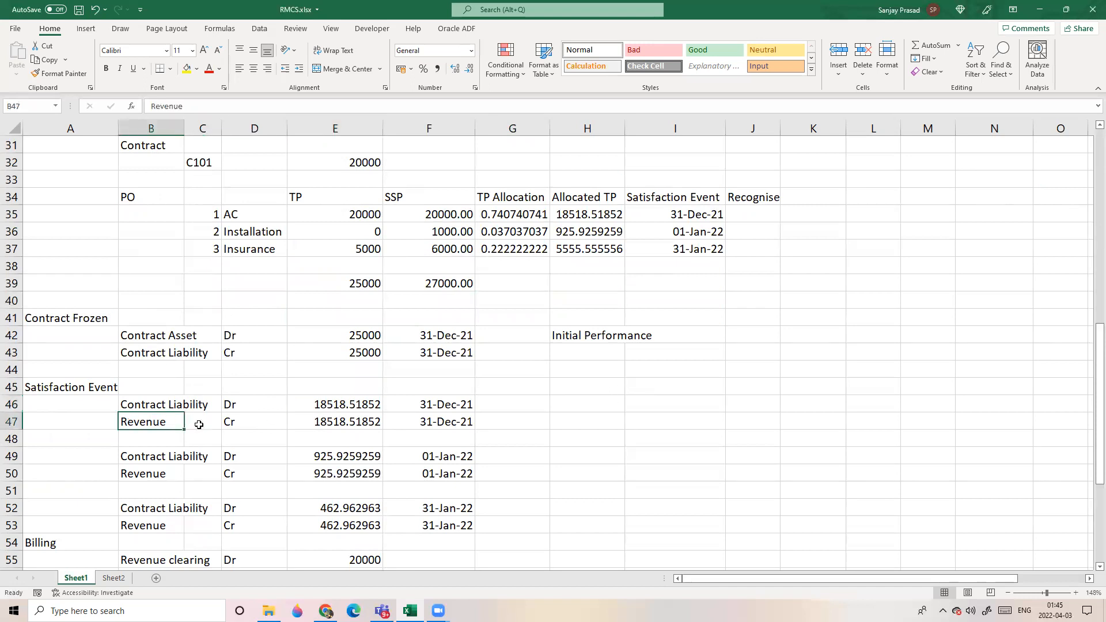
pyautogui.click(339, 422)
pyautogui.scroll(-2, 630, 365)
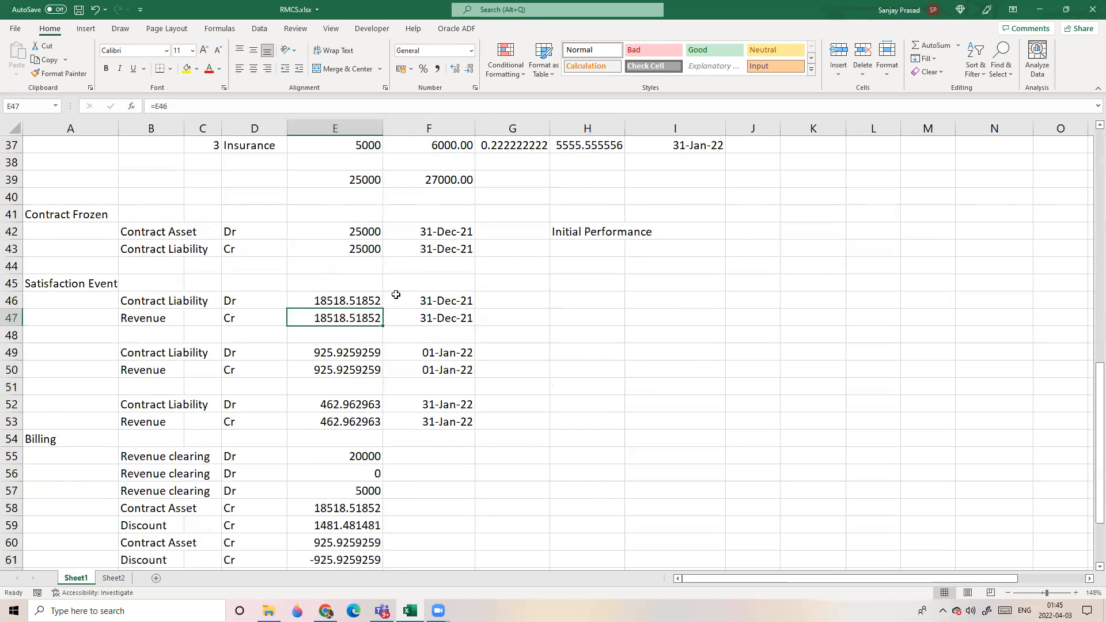
# Relate the Installation and Insurance obligations in rows 36 and 37 to their satisfaction entries in rows 49 to 53.
pyautogui.scroll(2, 477, 385)
pyautogui.moveTo(274, 235); pyautogui.dragTo(507, 246)
pyautogui.scroll(-2, 499, 437)
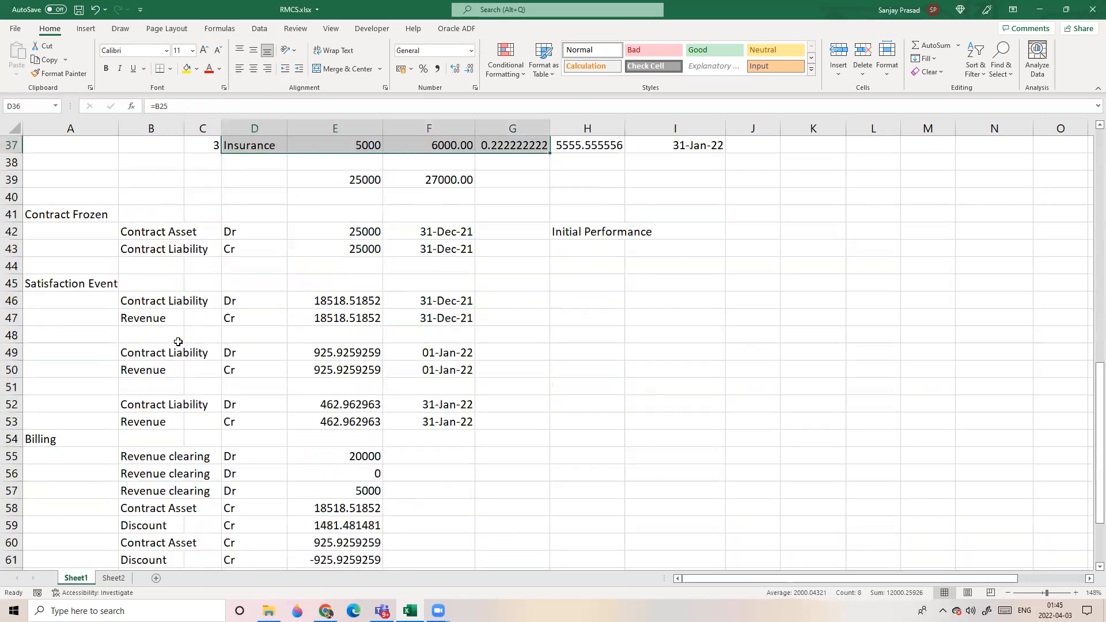
pyautogui.moveTo(139, 357); pyautogui.dragTo(434, 424)
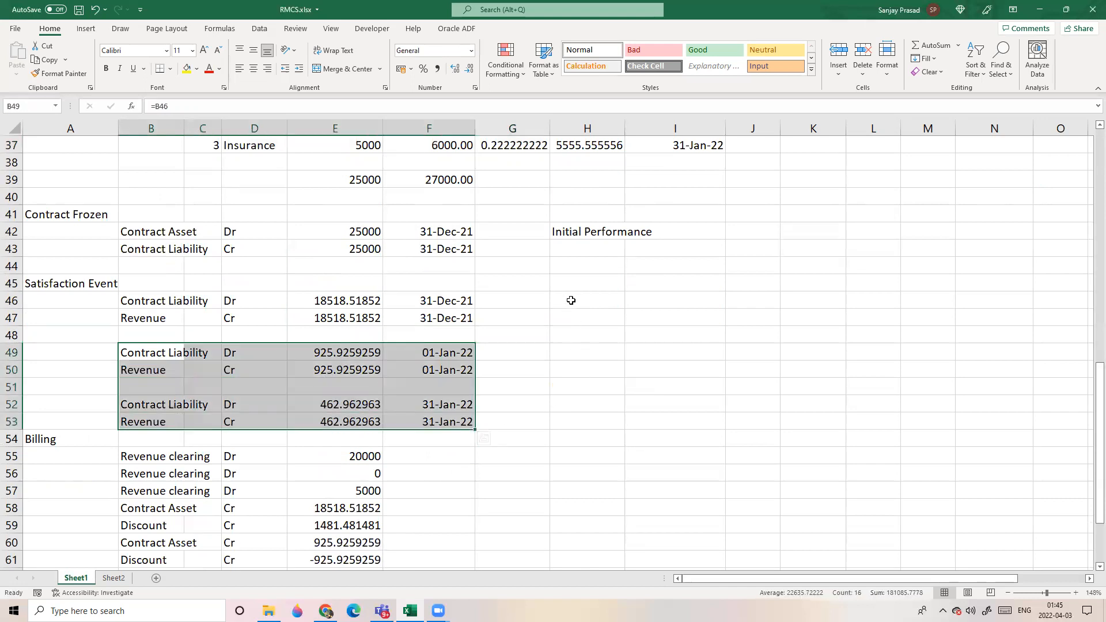
# Annotate the Satisfaction Event entries with "Performace Obligation Satisfied" in H46 and review the block in rows 45 to 53.
pyautogui.click(573, 301)
pyautogui.write('Performace Ob')
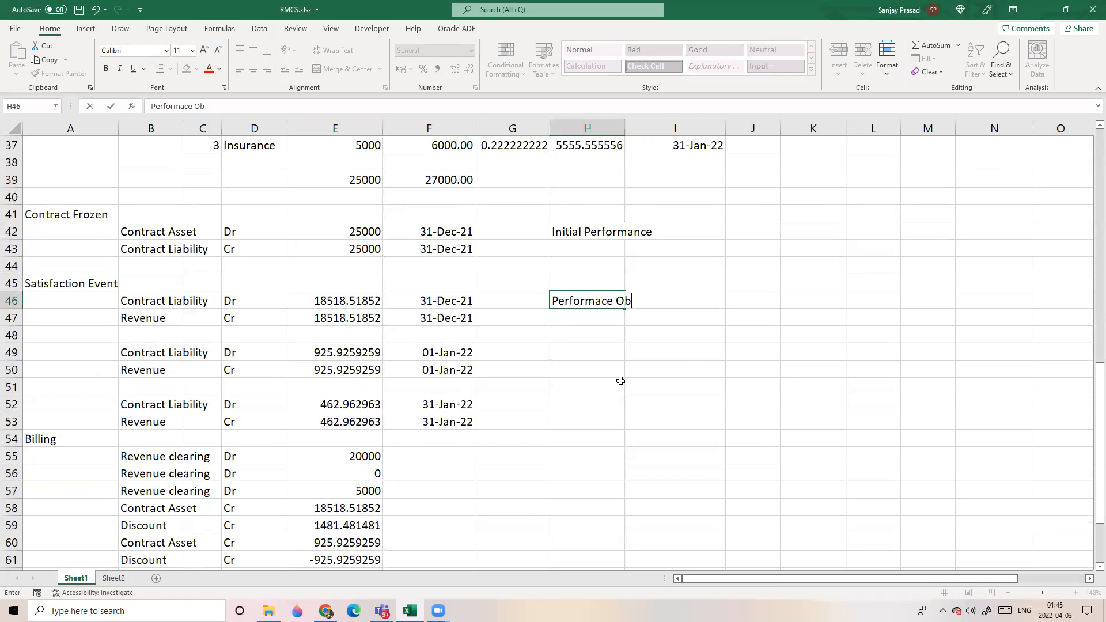
pyautogui.write('ligation Satisfied')
pyautogui.press('Return')
pyautogui.click(590, 372)
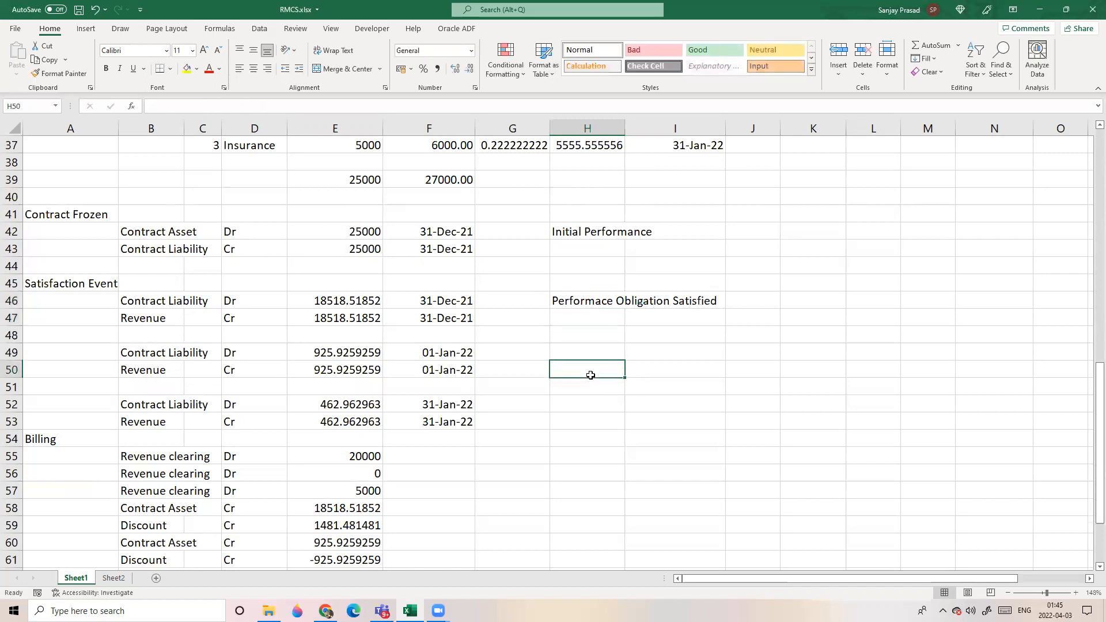
pyautogui.moveTo(81, 284); pyautogui.dragTo(479, 425)
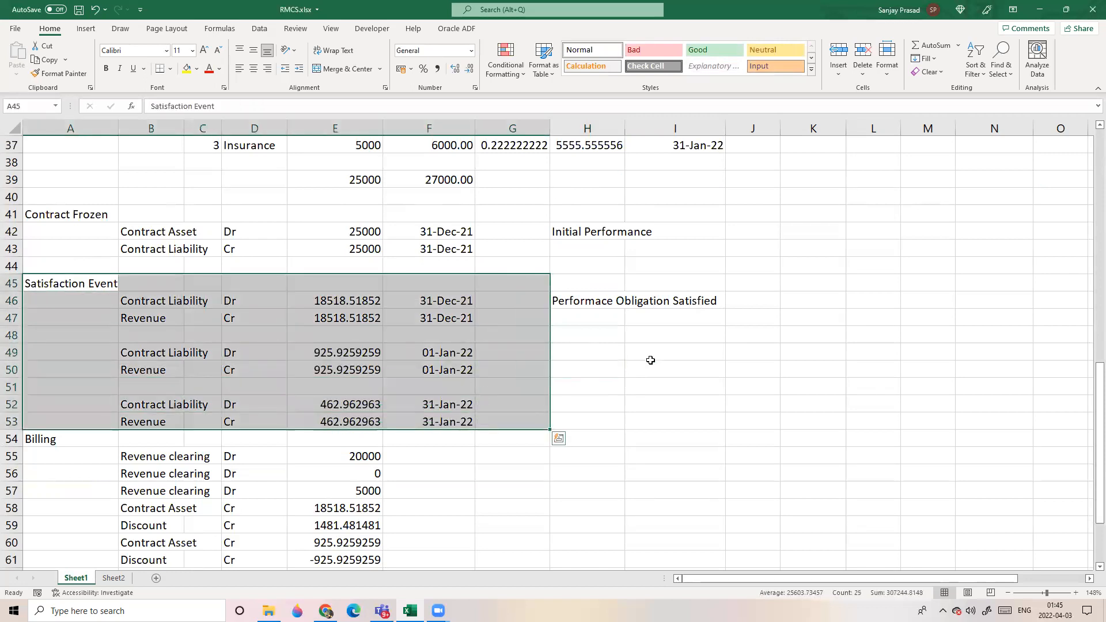
pyautogui.click(652, 361)
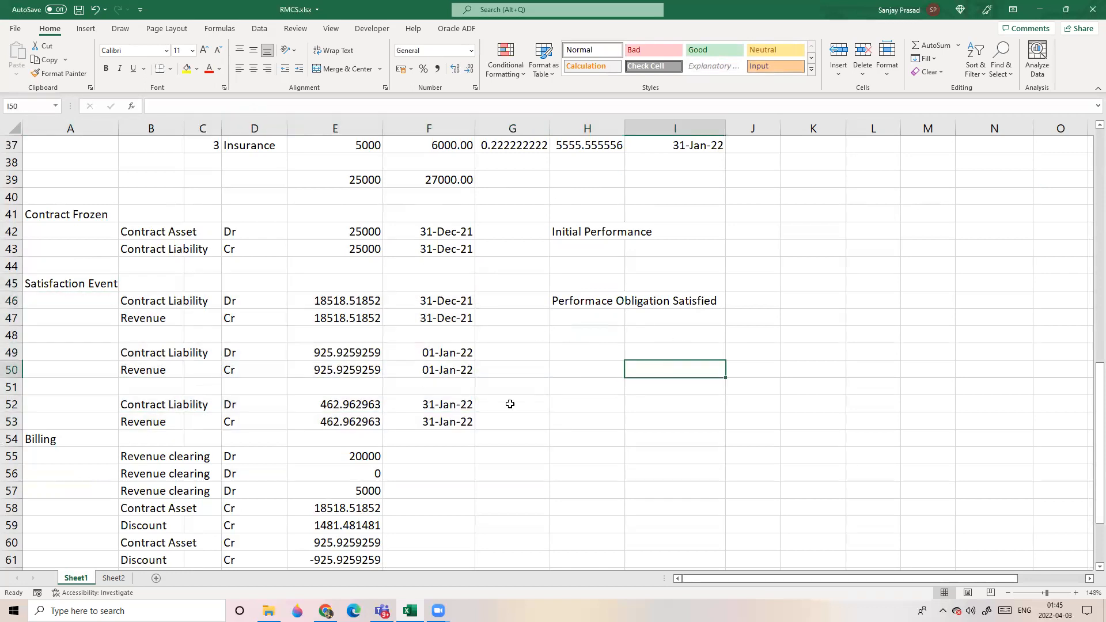
# Examine the Billing and In AR Invoice entries against the performance obligations and transaction prices in B34:E38.
pyautogui.scroll(-5, 510, 404)
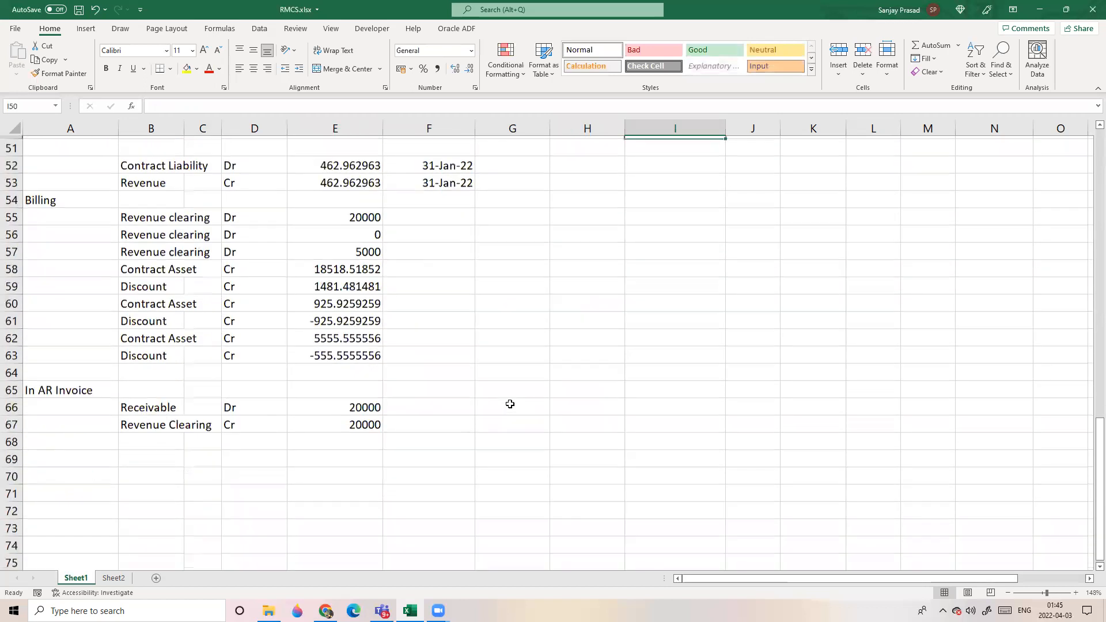
pyautogui.scroll(-1, 510, 403)
pyautogui.scroll(-2, 305, 390)
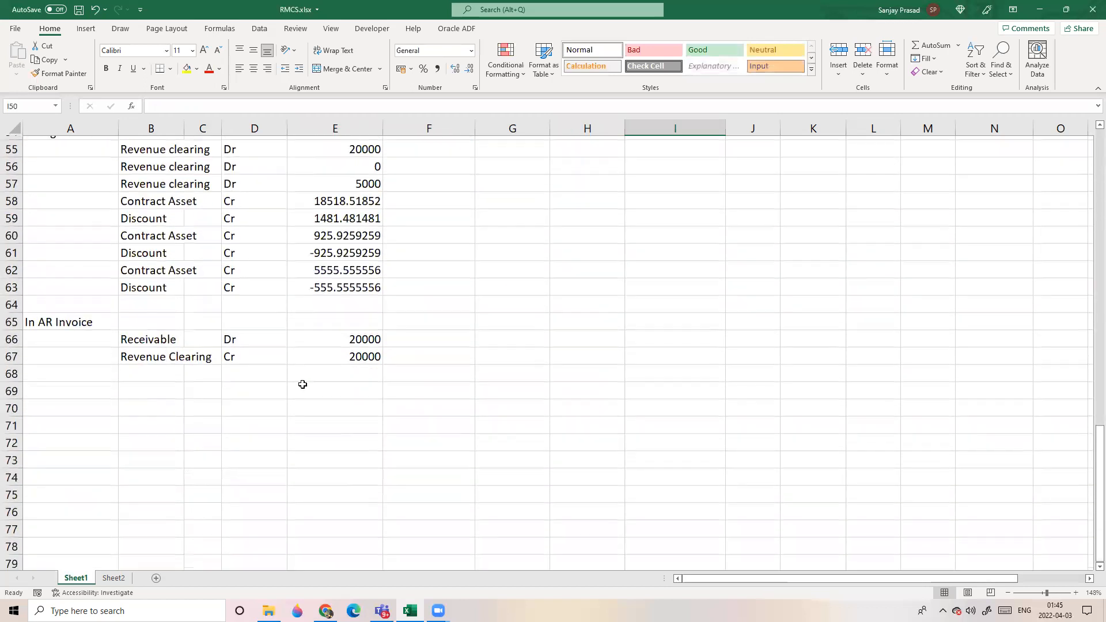
pyautogui.click(48, 266)
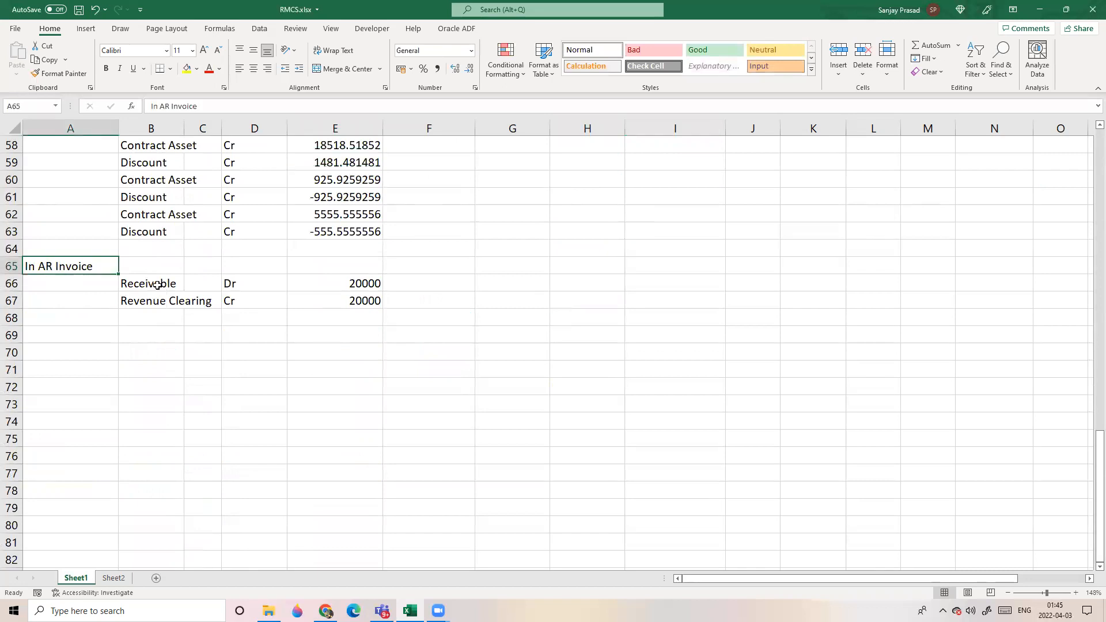
pyautogui.scroll(9, 436, 363)
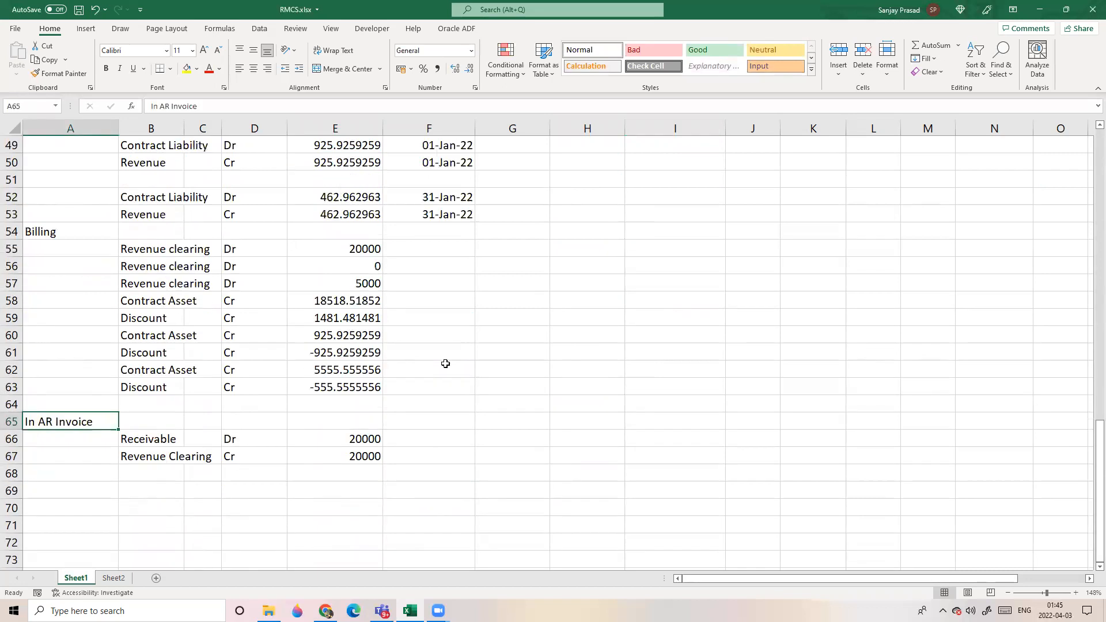
pyautogui.moveTo(162, 190); pyautogui.dragTo(363, 258)
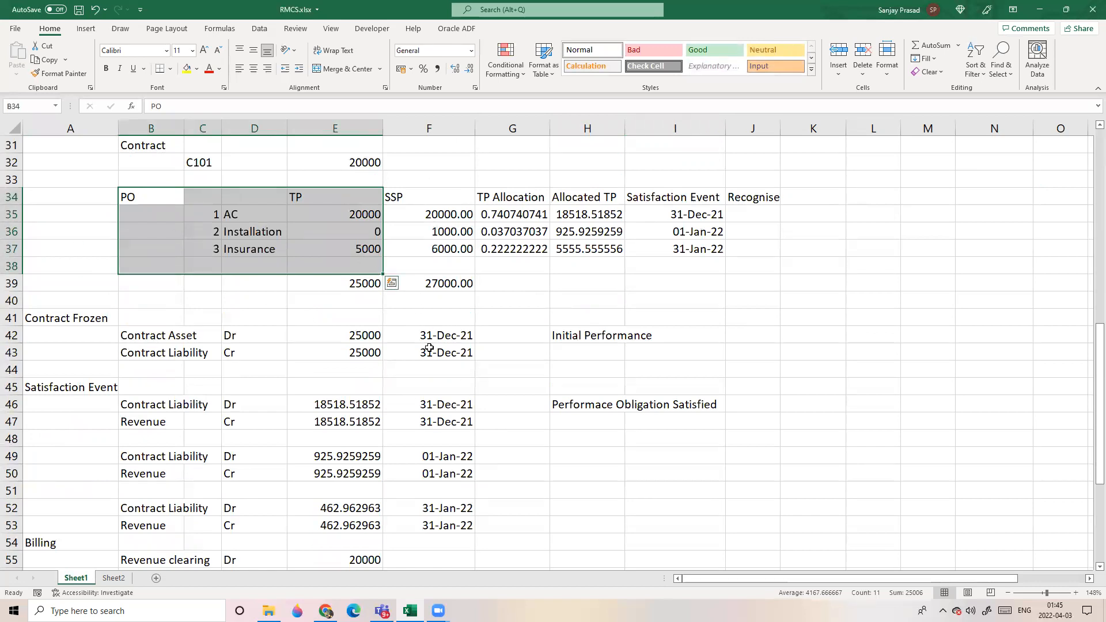
pyautogui.scroll(-9, 503, 388)
pyautogui.scroll(3, 501, 385)
pyautogui.scroll(-2, 530, 363)
pyautogui.scroll(-6, 533, 362)
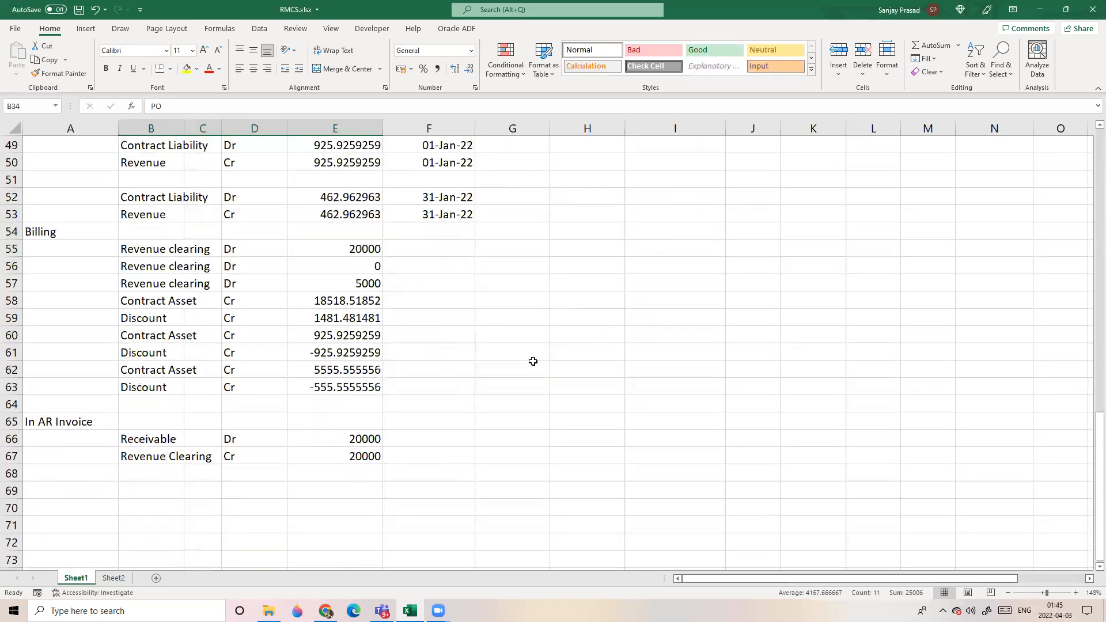
pyautogui.click(148, 337)
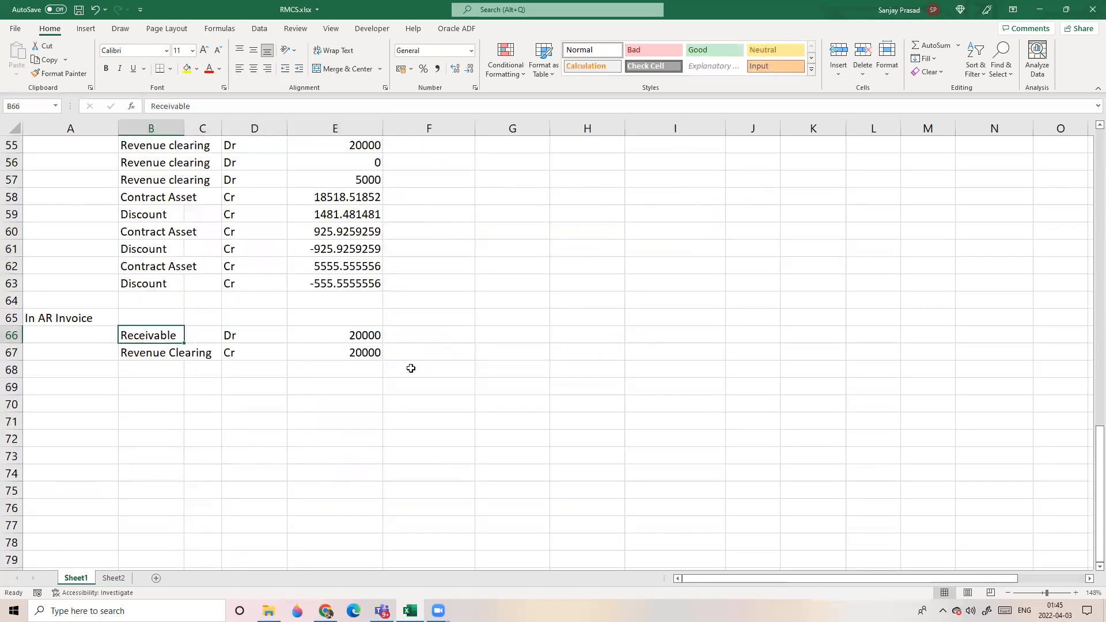
# Check the transaction prices and total in E35:E39 and set the AR invoice's Receivable debit in E66 to 25000.
pyautogui.scroll(3, 438, 380)
pyautogui.scroll(5, 439, 380)
pyautogui.moveTo(351, 212); pyautogui.dragTo(348, 284)
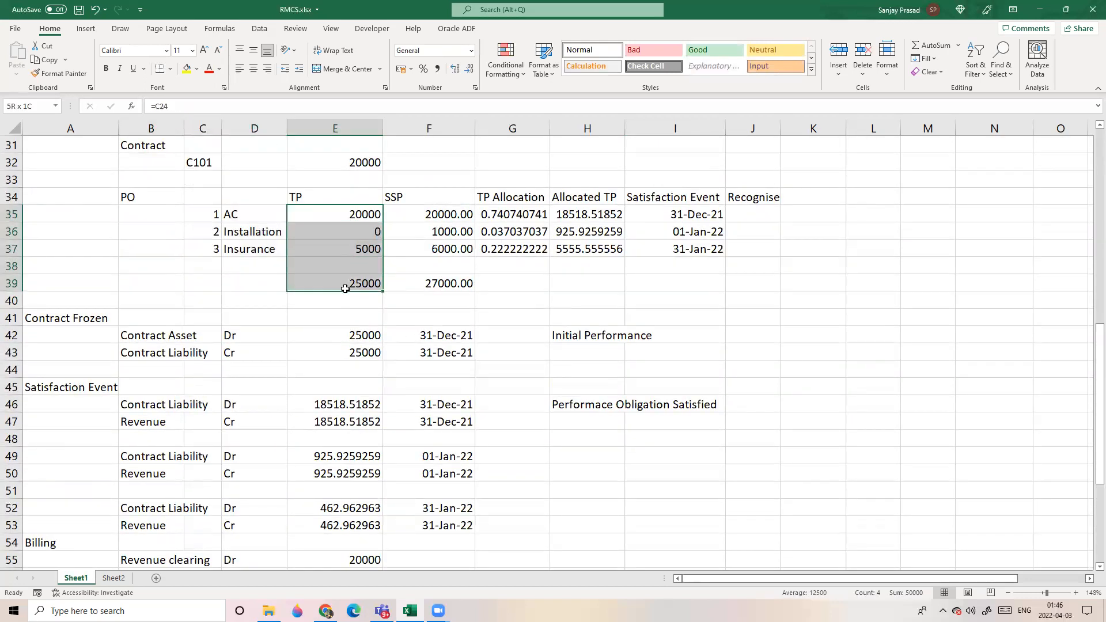
pyautogui.scroll(-6, 532, 378)
pyautogui.click(338, 441)
pyautogui.write('25000')
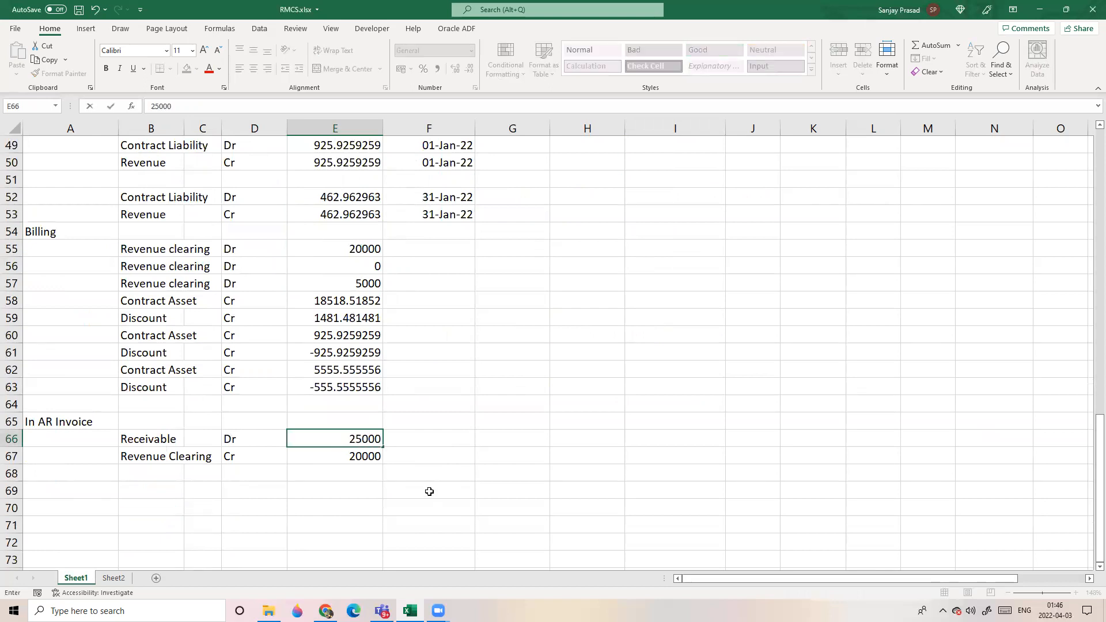
pyautogui.press('Return')
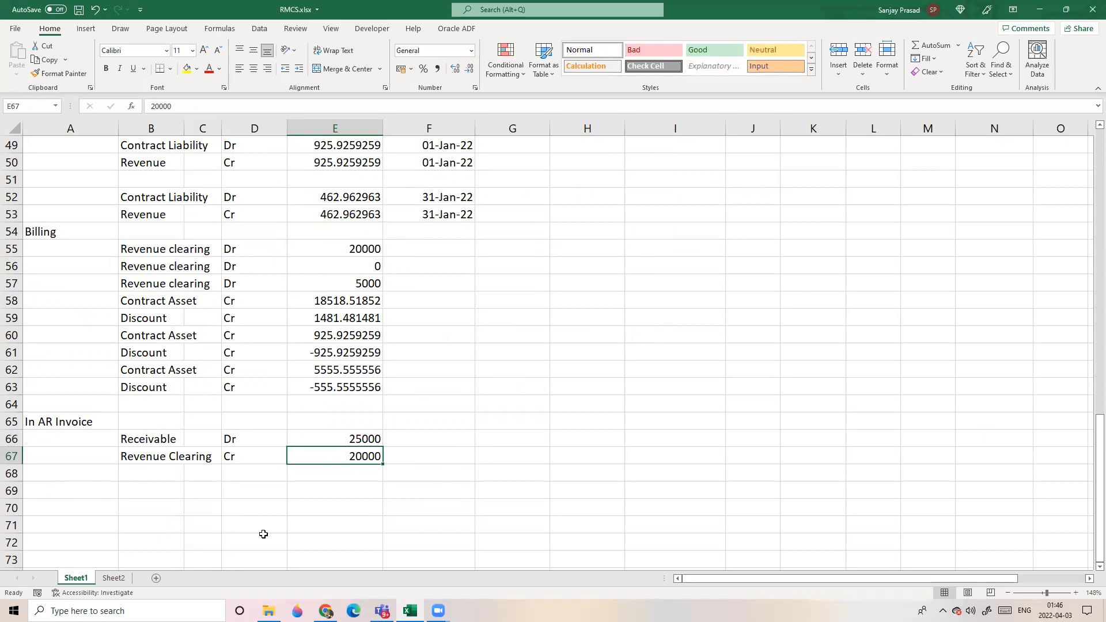
# Set the AR invoice's Revenue Clearing credit in E67 to 25000.
pyautogui.click(148, 500)
pyautogui.click(133, 457)
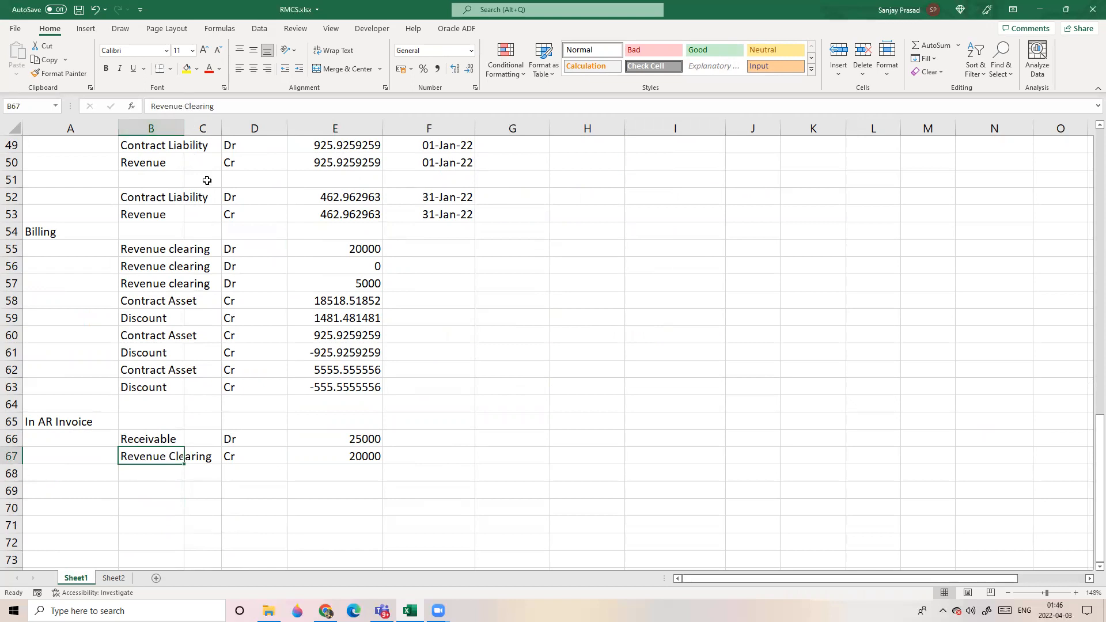
pyautogui.click(204, 504)
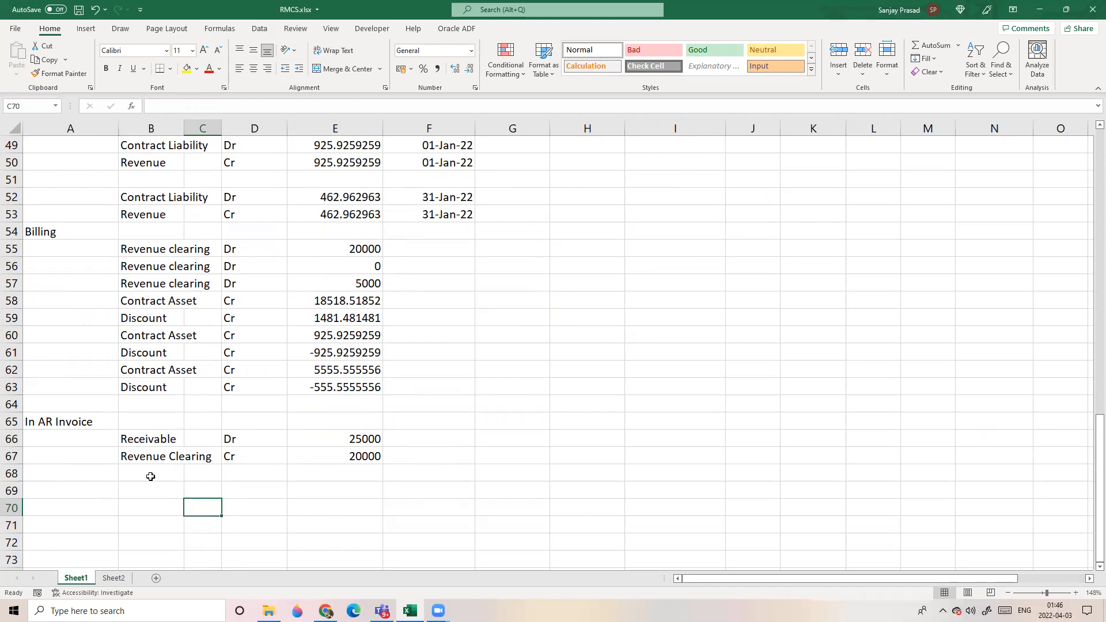
pyautogui.click(148, 476)
pyautogui.click(176, 509)
pyautogui.click(148, 492)
pyautogui.click(139, 459)
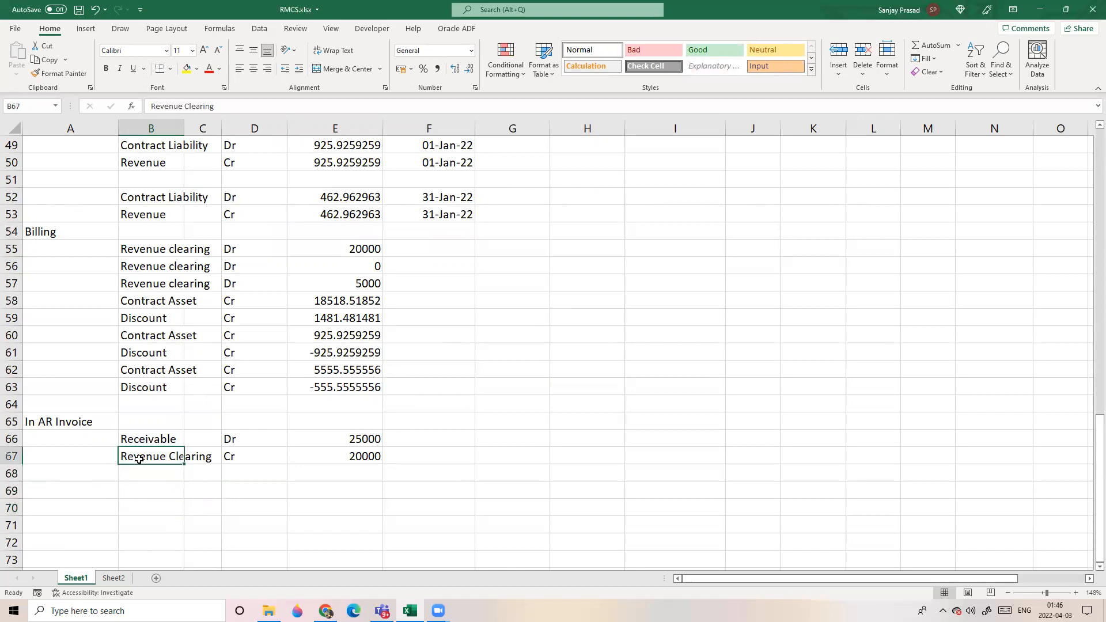
pyautogui.click(246, 461)
pyautogui.click(339, 459)
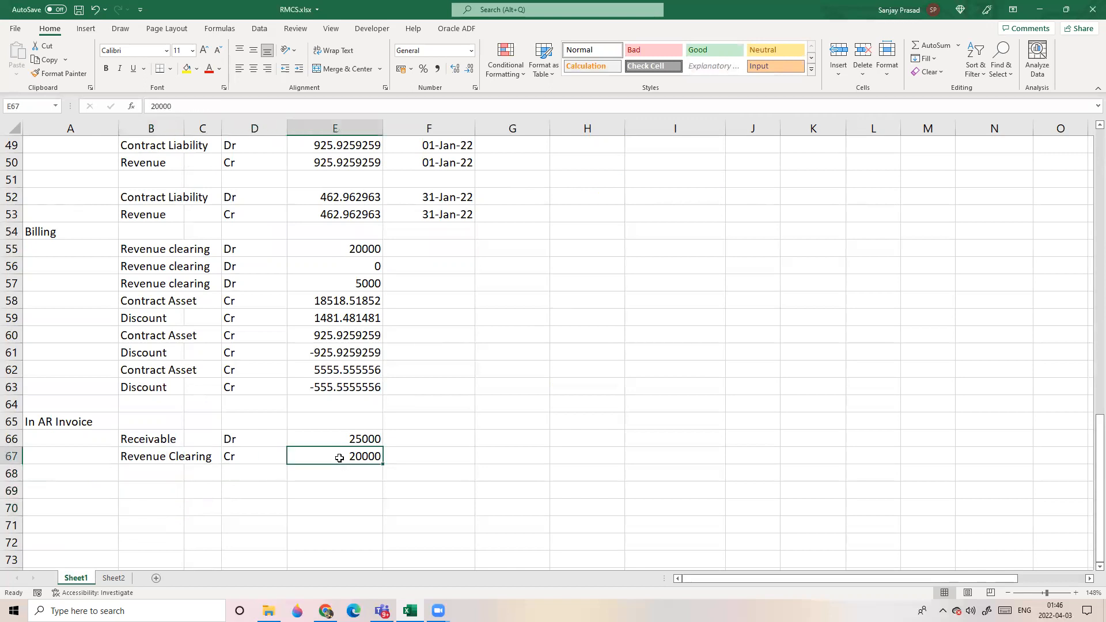
pyautogui.write('25000')
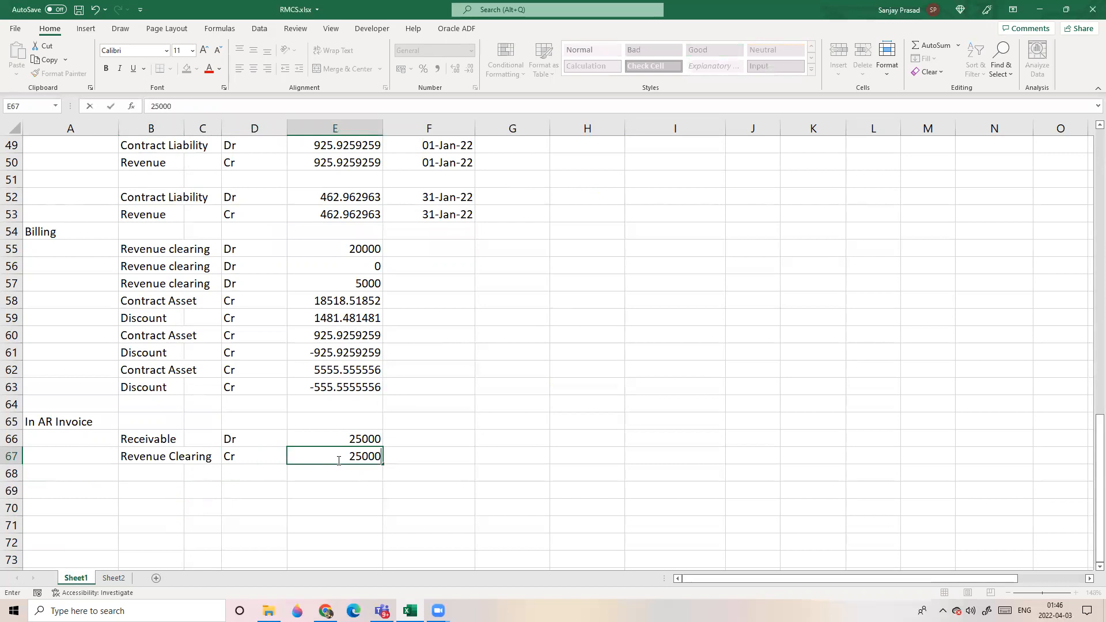
pyautogui.press('Return')
pyautogui.click(503, 405)
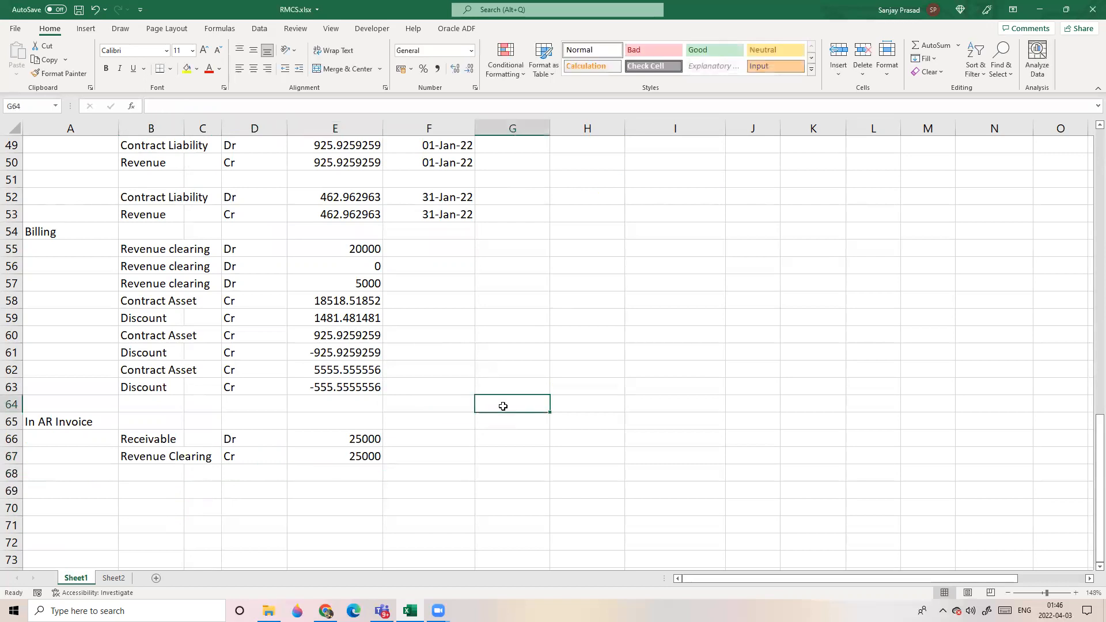
# Review the In AR Invoice entries in rows 65 to 67 and relate them to the Billing section in row 54.
pyautogui.moveTo(58, 423); pyautogui.dragTo(366, 458)
pyautogui.click(483, 425)
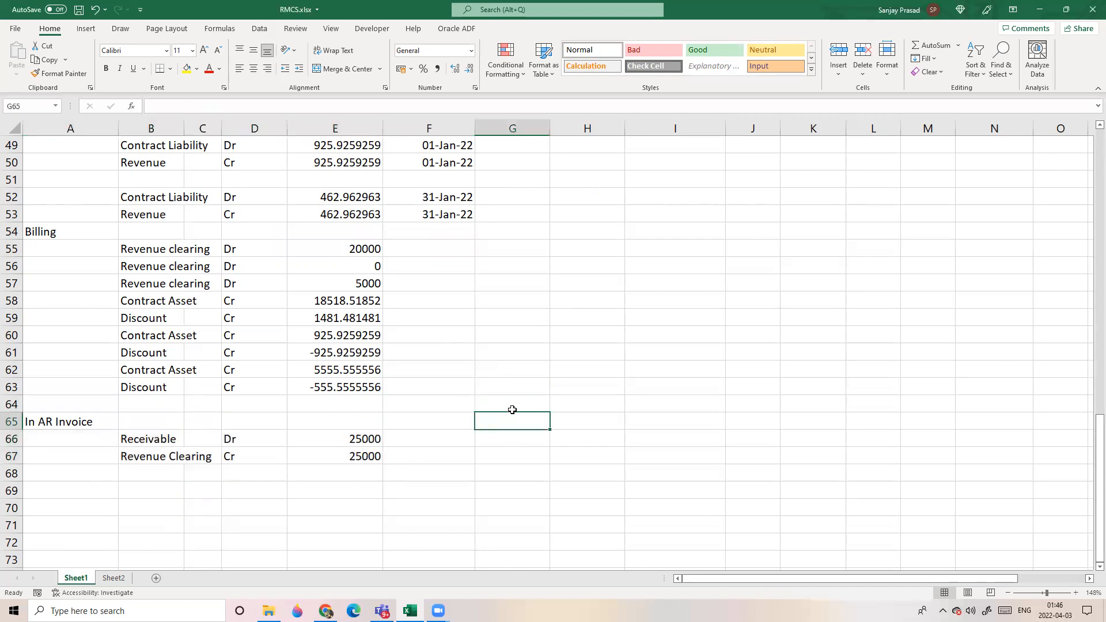
pyautogui.scroll(1, 509, 410)
pyautogui.click(5, 280)
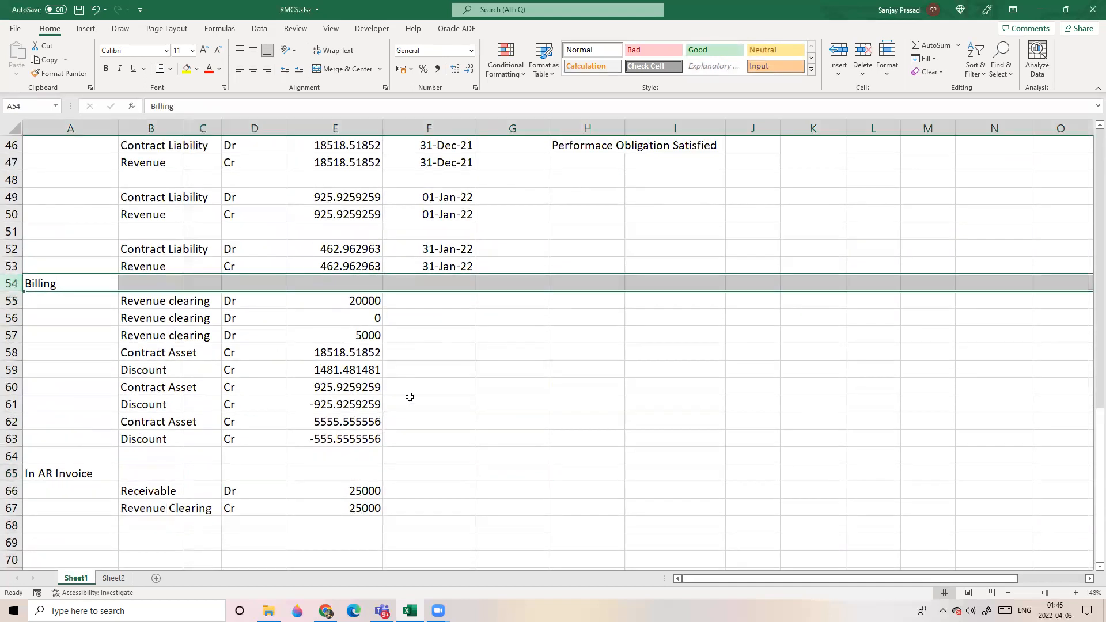
pyautogui.scroll(1, 507, 423)
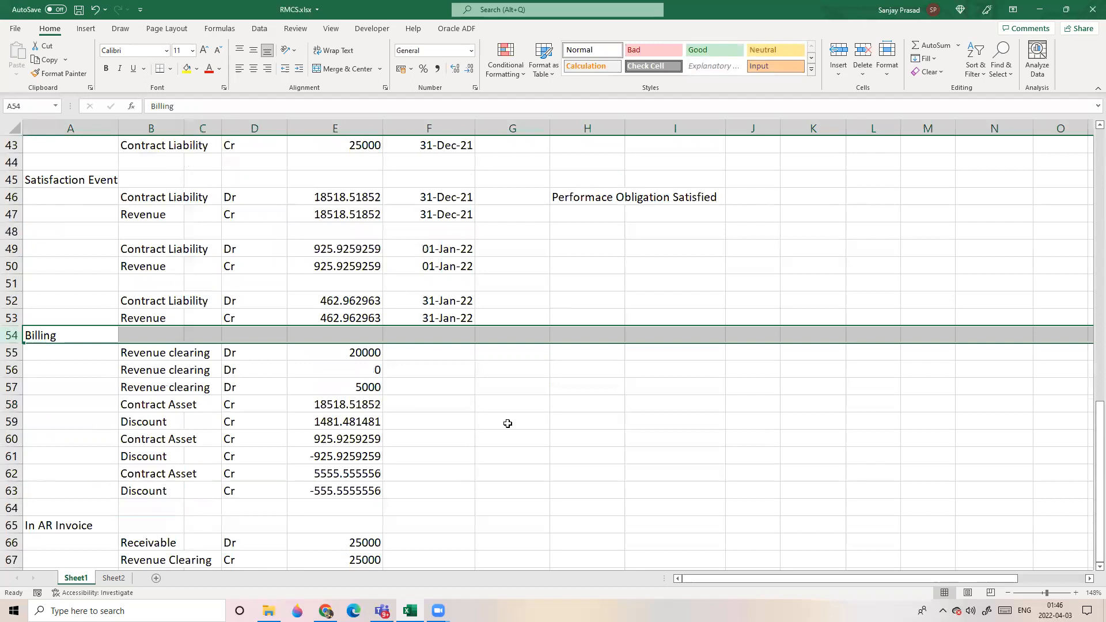
# Label the Billing section's first entry with the note "PO Billed" in H55.
pyautogui.click(586, 354)
pyautogui.write('Perfoam')
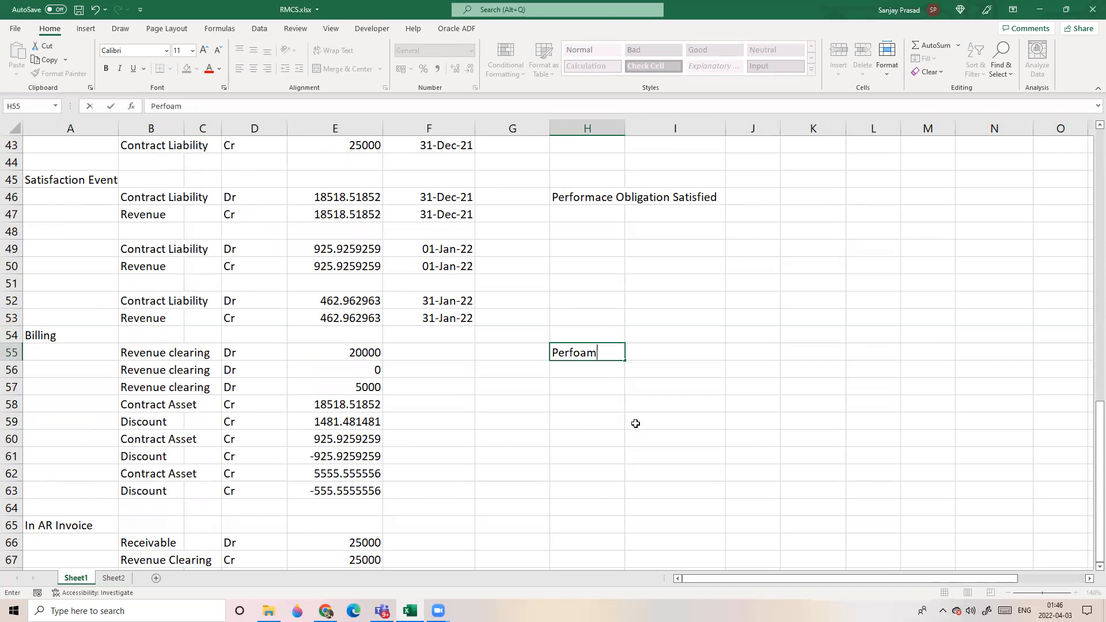
pyautogui.press('BackSpace')
pyautogui.press('BackSpace')
pyautogui.press('BackSpace')
pyautogui.write('PO')
pyautogui.write('d')
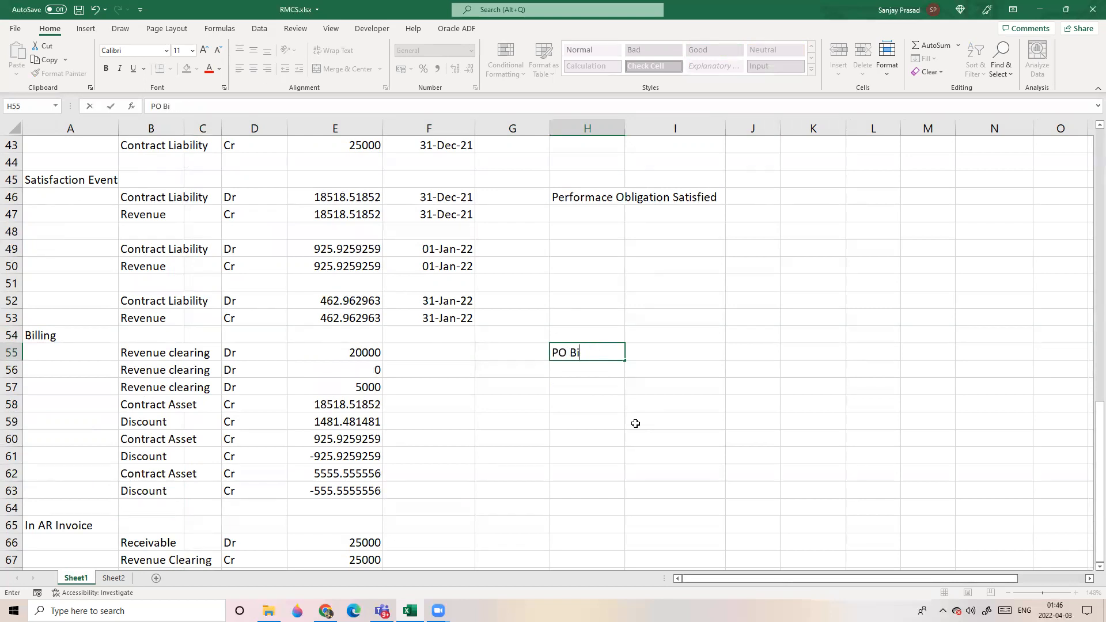
pyautogui.write('d')
pyautogui.press('Return')
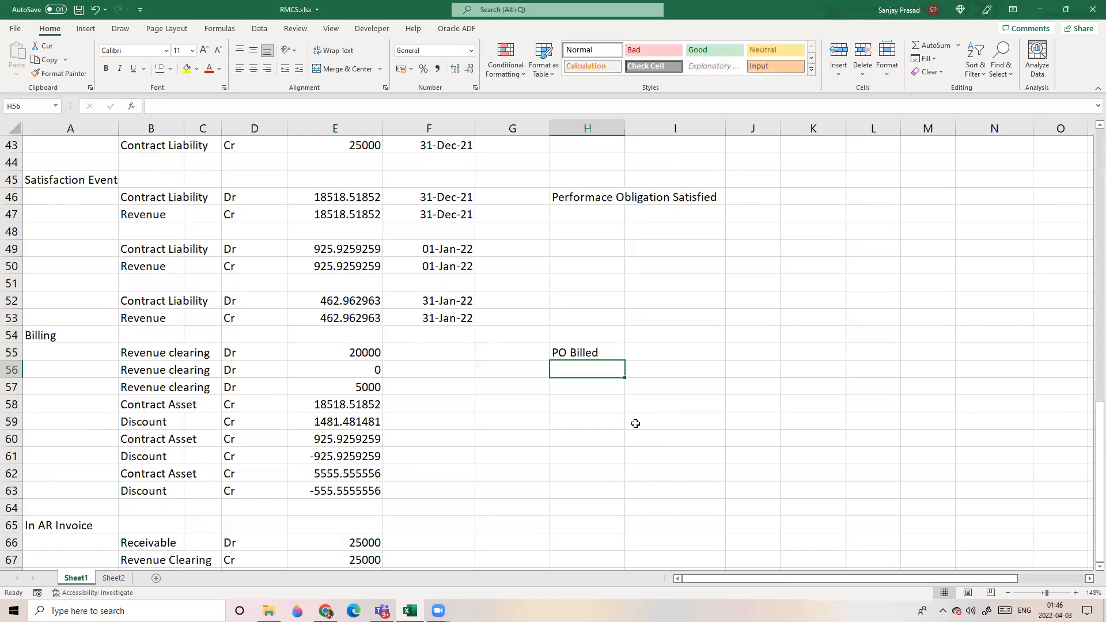
# Hide rows 56 and 57 with the extra Revenue clearing debits in the Billing section.
pyautogui.click(507, 433)
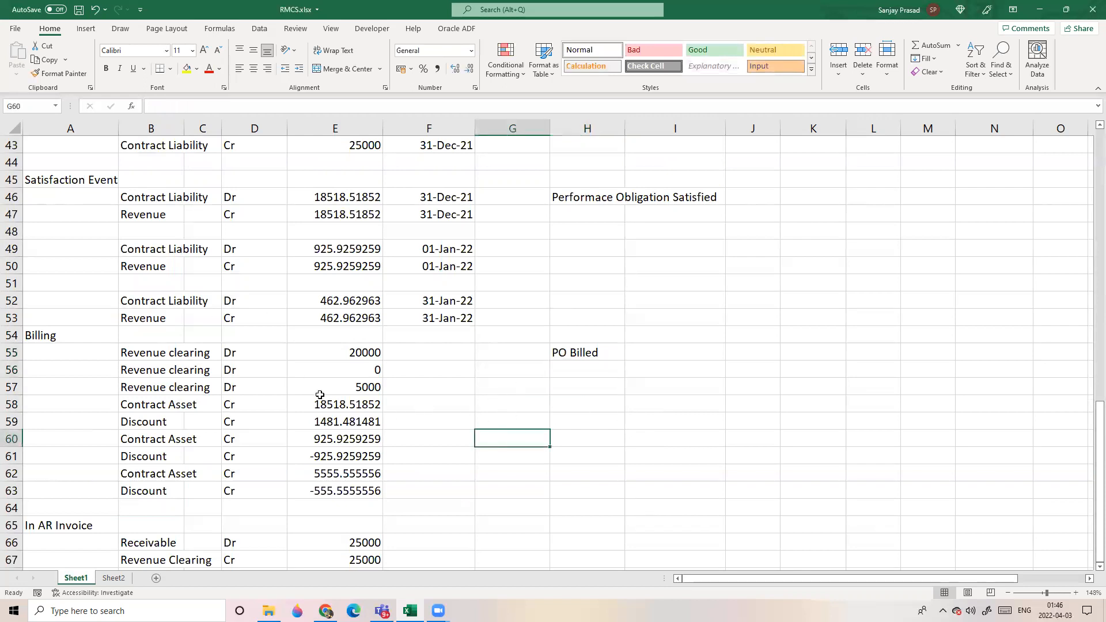
pyautogui.scroll(-1, 359, 394)
pyautogui.click(517, 351)
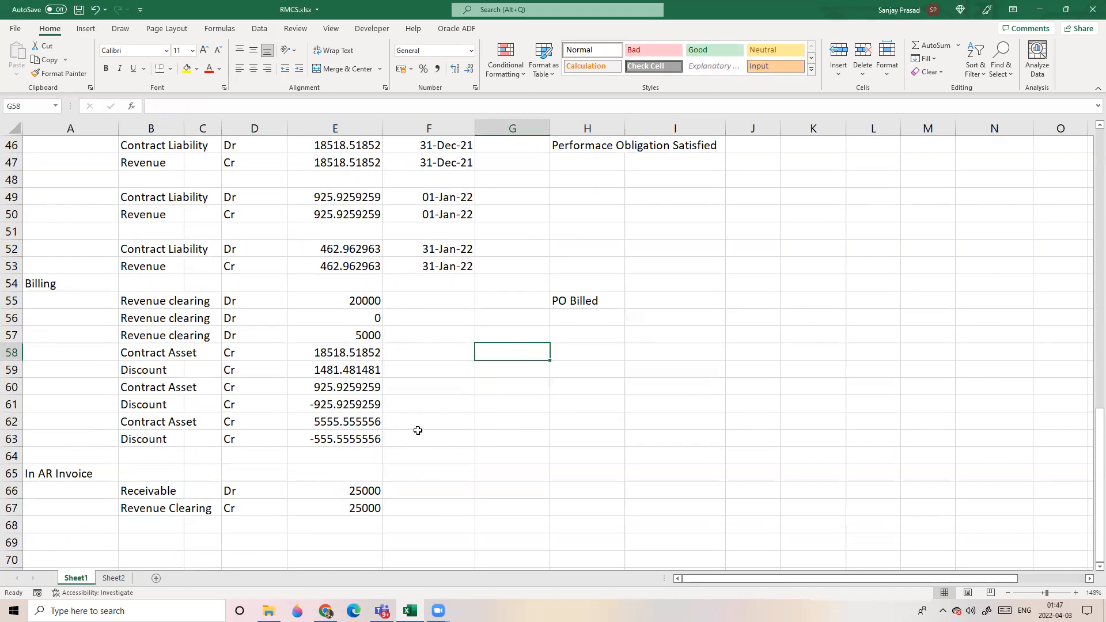
pyautogui.click(15, 317)
pyautogui.moveTo(15, 317); pyautogui.dragTo(18, 333)
pyautogui.rightClick(53, 324)
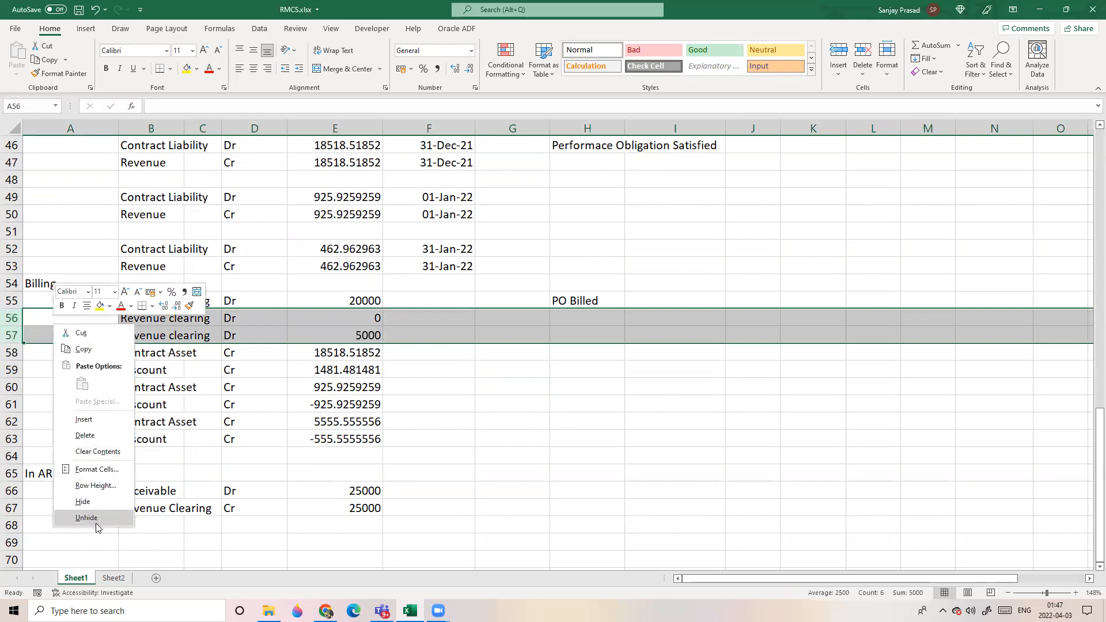
pyautogui.click(92, 502)
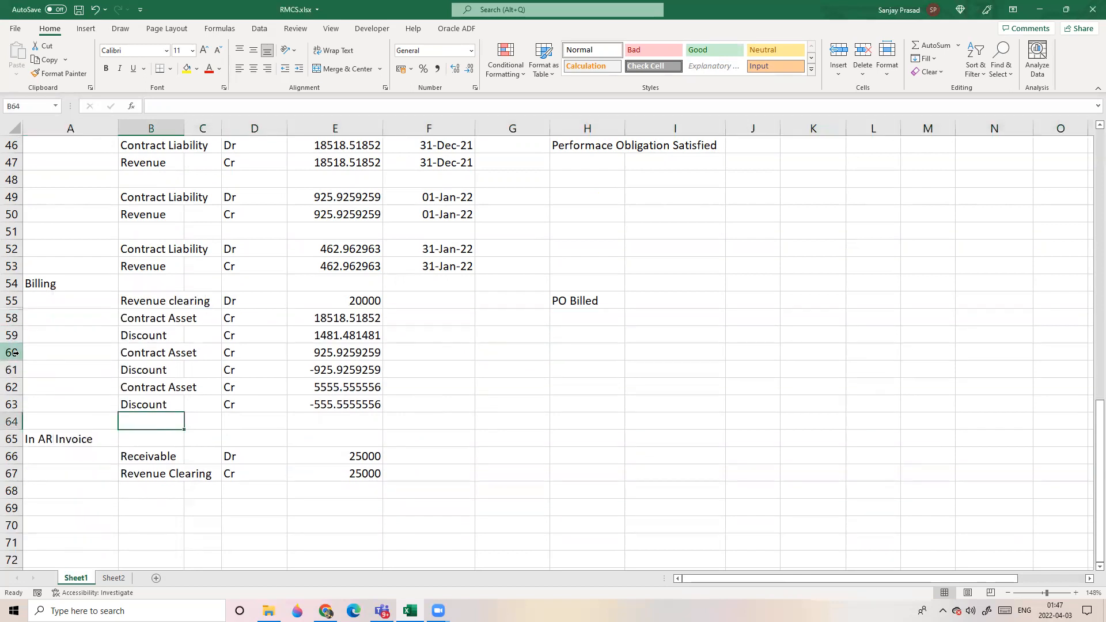
# Hide rows 60 to 63 with the remaining Contract Asset and Discount credits in the Billing section.
pyautogui.click(14, 353)
pyautogui.moveTo(15, 365); pyautogui.dragTo(22, 401)
pyautogui.rightClick(56, 380)
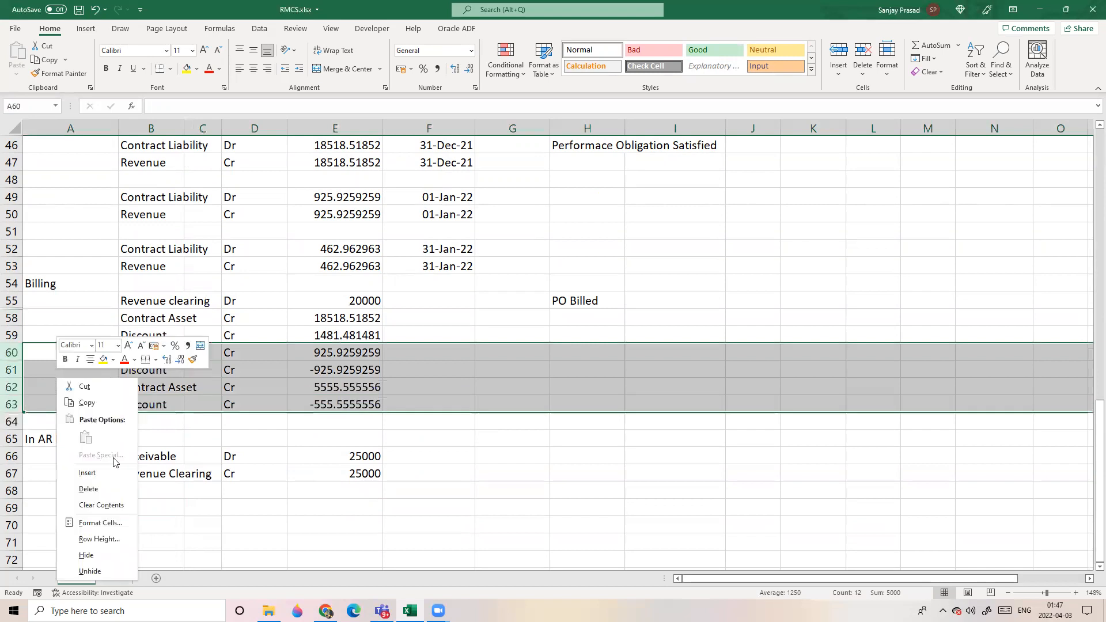
pyautogui.click(93, 556)
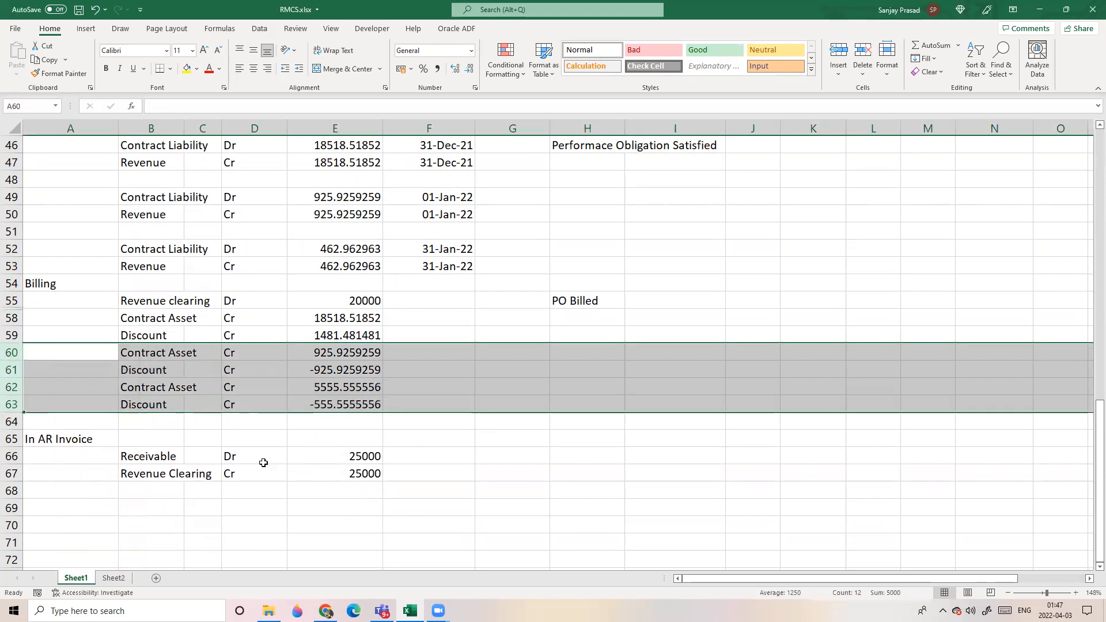
pyautogui.click(429, 387)
pyautogui.scroll(1, 581, 366)
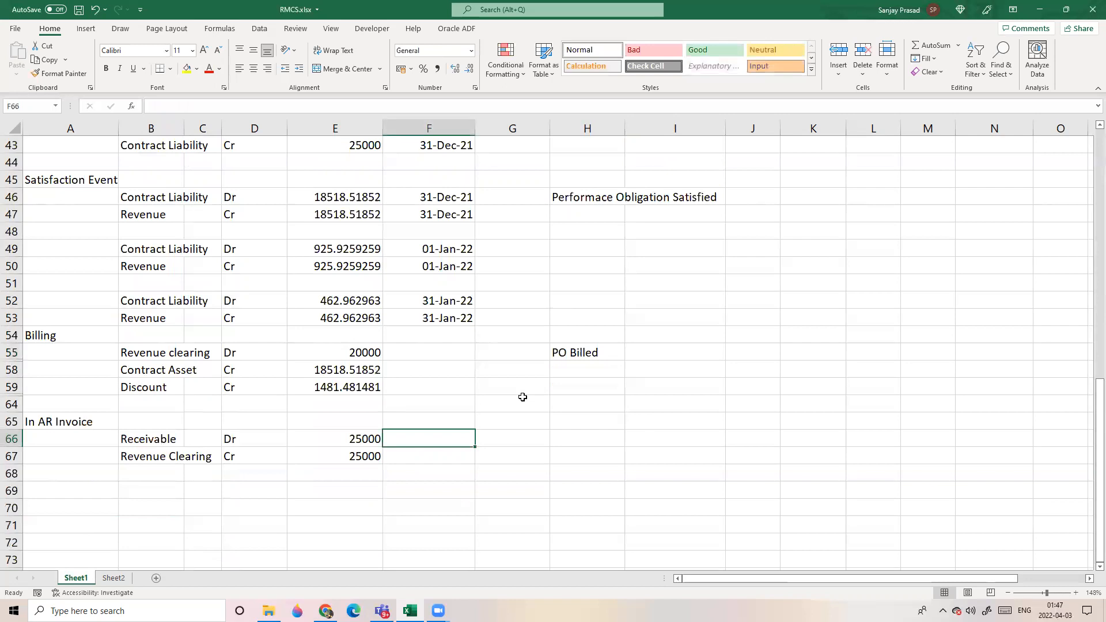
# Compare the Billing and AR invoice entries with the AC performance obligation and its transaction price in row 35.
pyautogui.scroll(2, 415, 332)
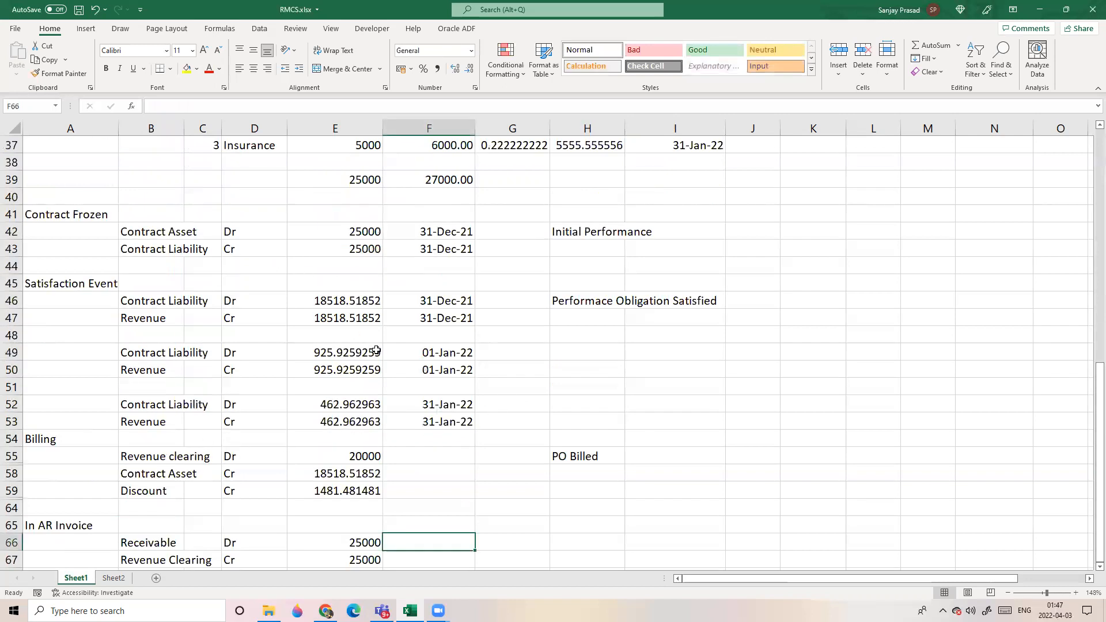
pyautogui.scroll(2, 276, 225)
pyautogui.click(271, 211)
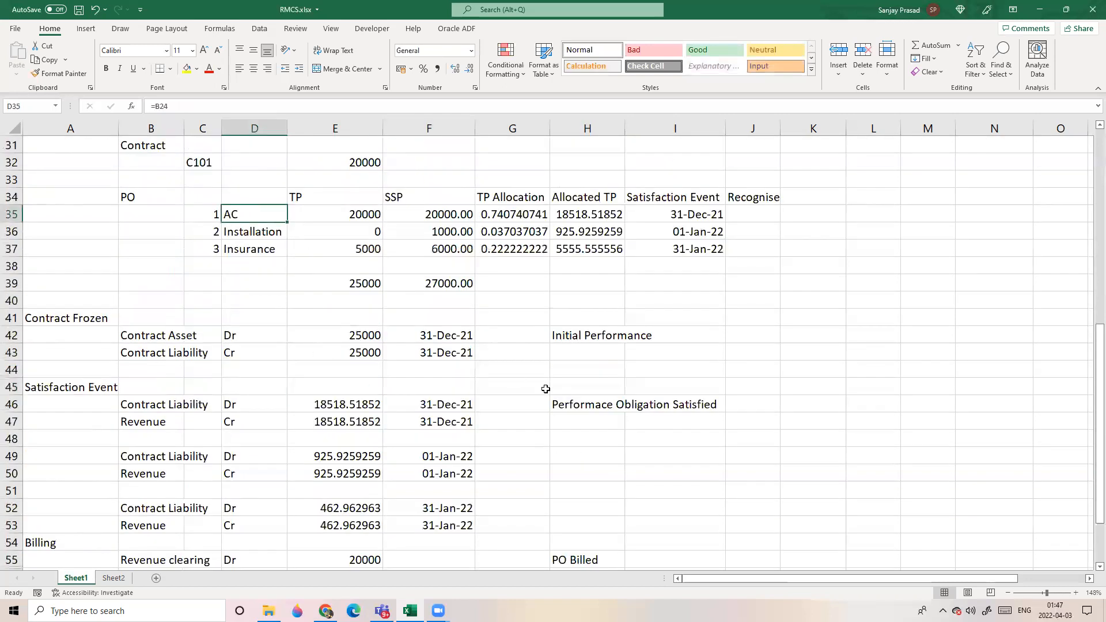
pyautogui.scroll(-3, 526, 380)
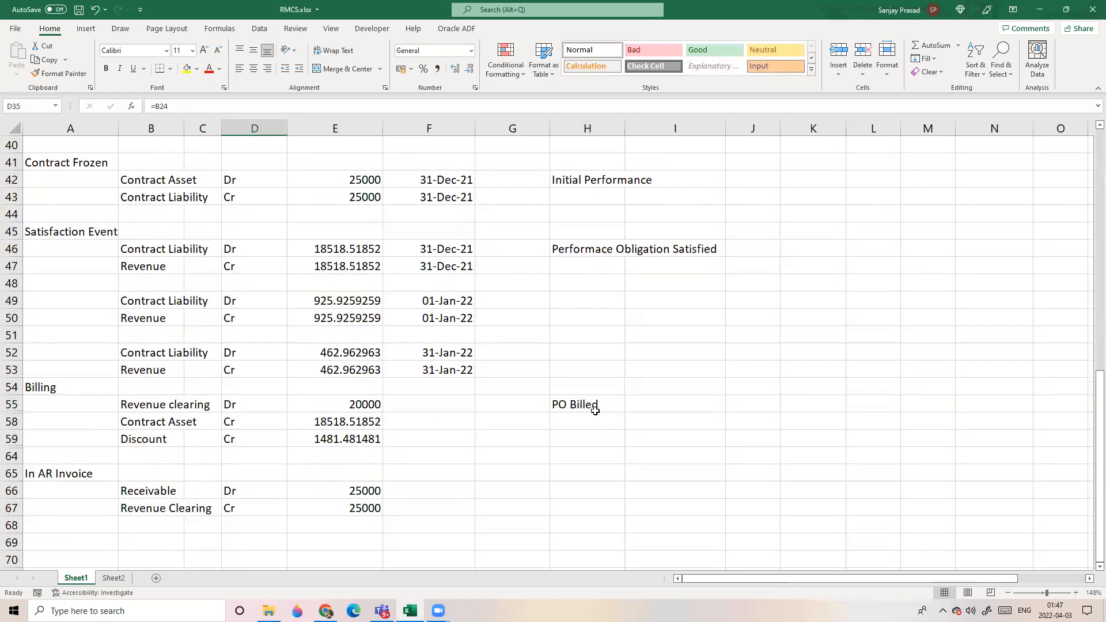
pyautogui.click(579, 406)
pyautogui.click(564, 471)
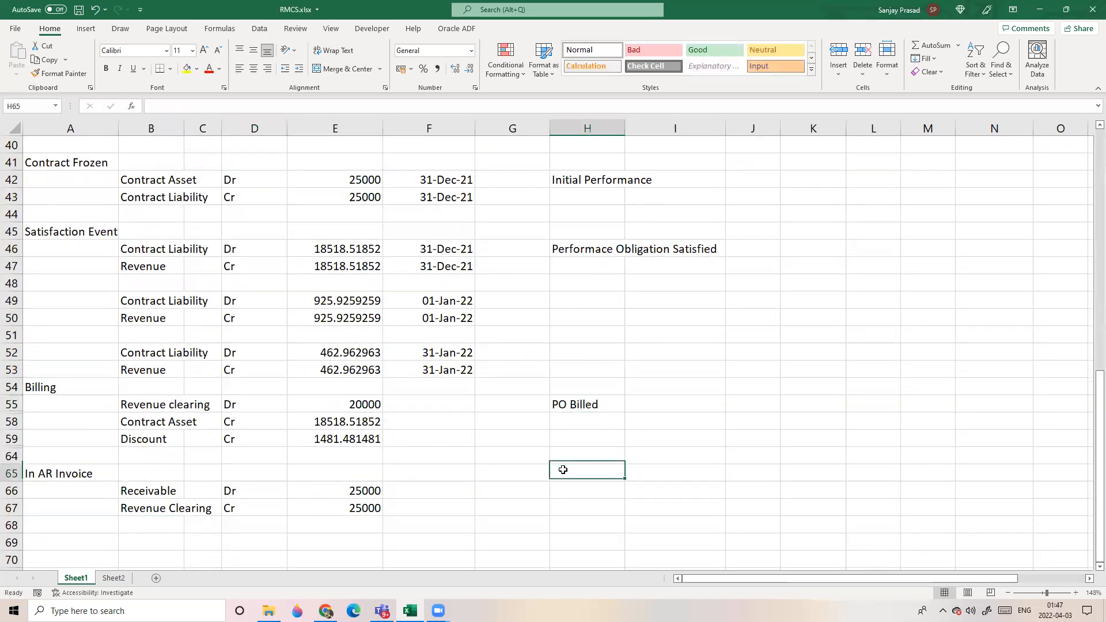
pyautogui.click(159, 405)
pyautogui.click(296, 439)
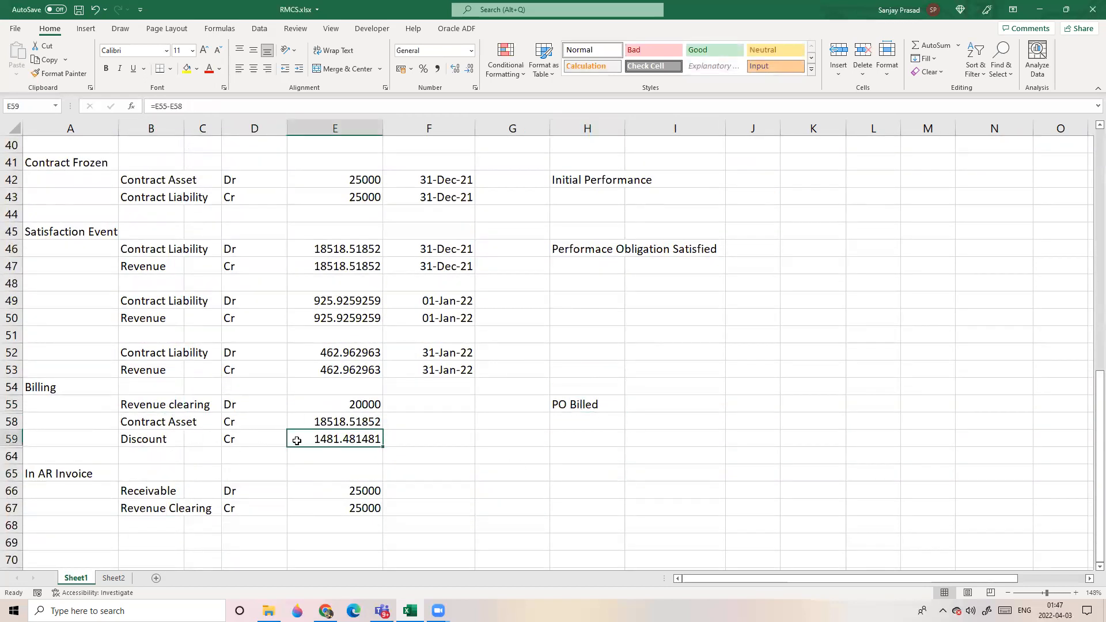
pyautogui.click(155, 403)
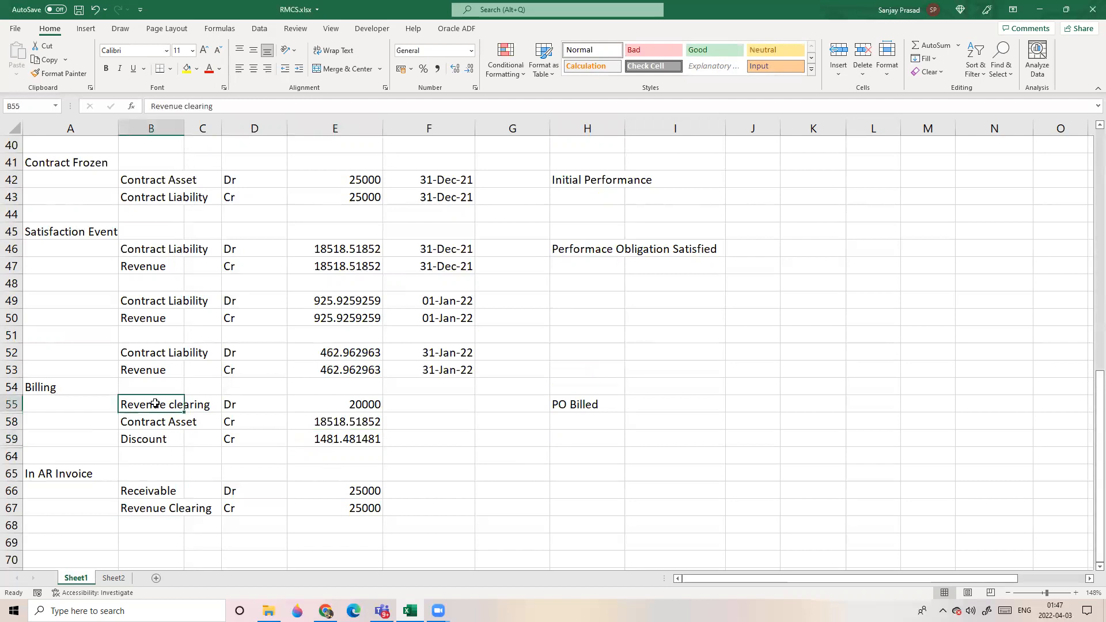
pyautogui.click(254, 406)
pyautogui.click(333, 408)
pyautogui.scroll(3, 475, 404)
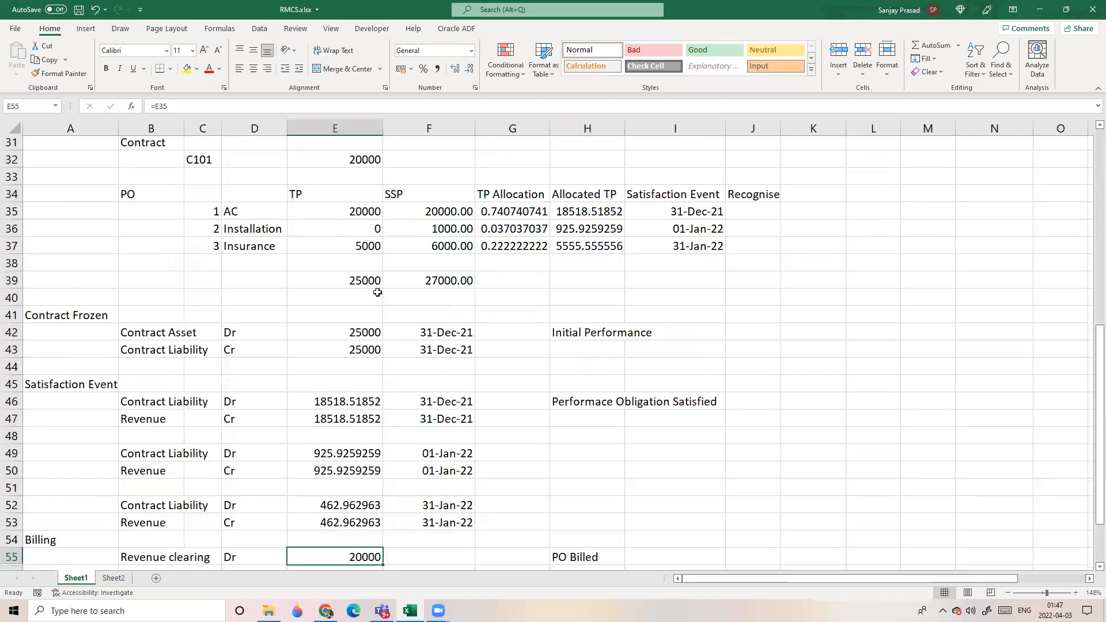
pyautogui.click(358, 212)
pyautogui.scroll(-4, 470, 420)
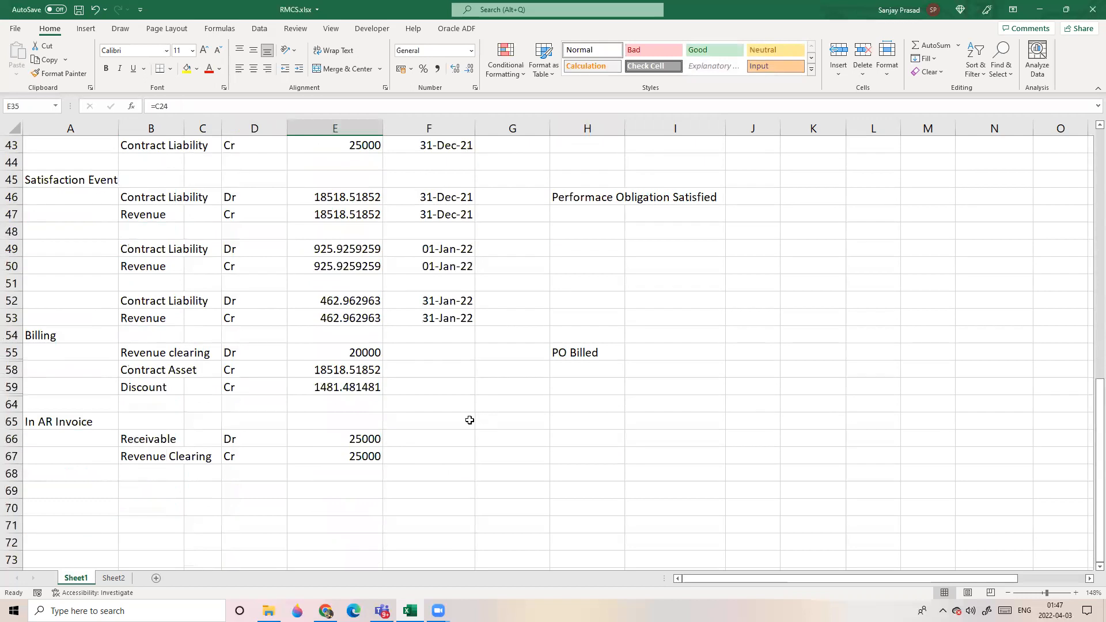
pyautogui.click(171, 442)
# Clear the Revenue Clearing credit entry in B67:E67 of the In AR Invoice section.
pyautogui.click(163, 457)
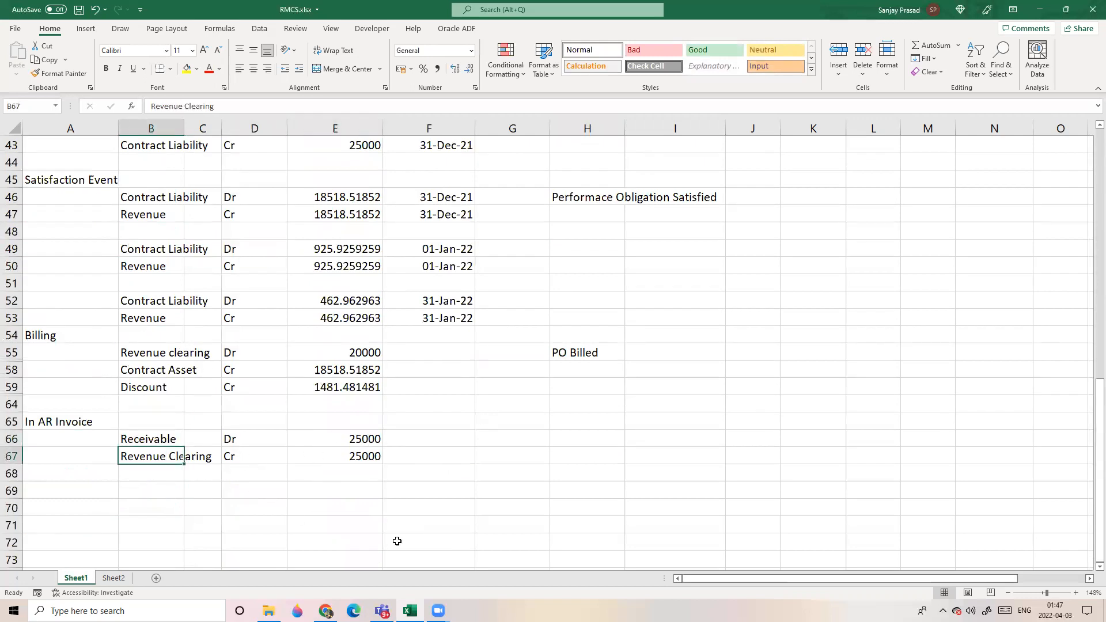
pyautogui.hotkey('shift', 'Right')
pyautogui.hotkey('shift', 'Right')
pyautogui.hotkey('shift', 'Right')
pyautogui.press('Delete')
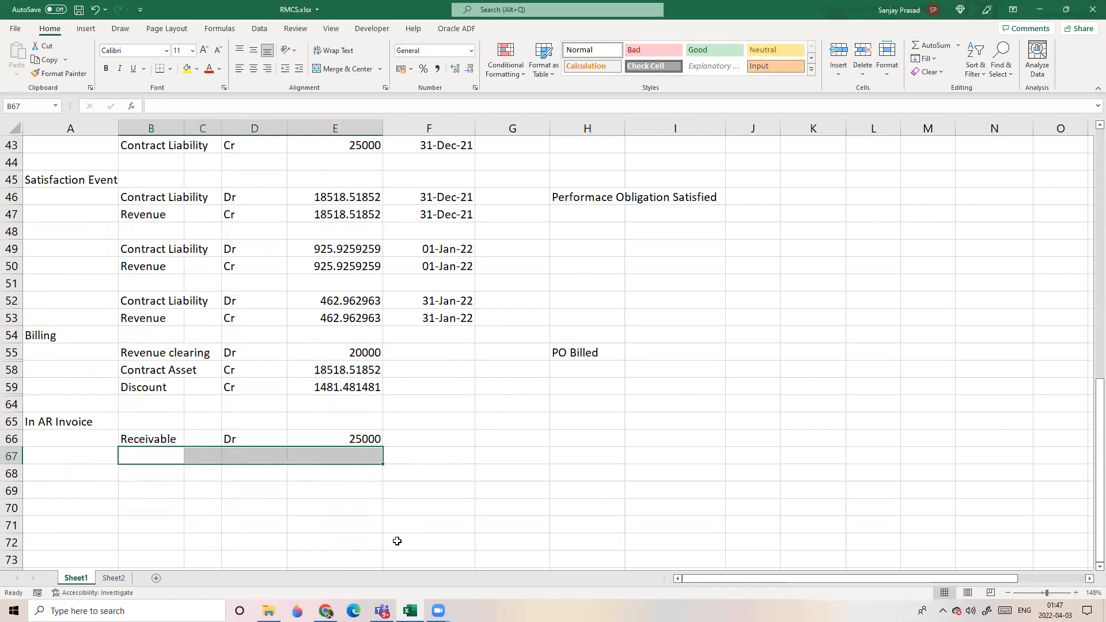
# Add two more Receivable lines in B67 and B68 of the In AR Invoice section.
pyautogui.press('Left')
pyautogui.press('Right')
pyautogui.write('Receivable')
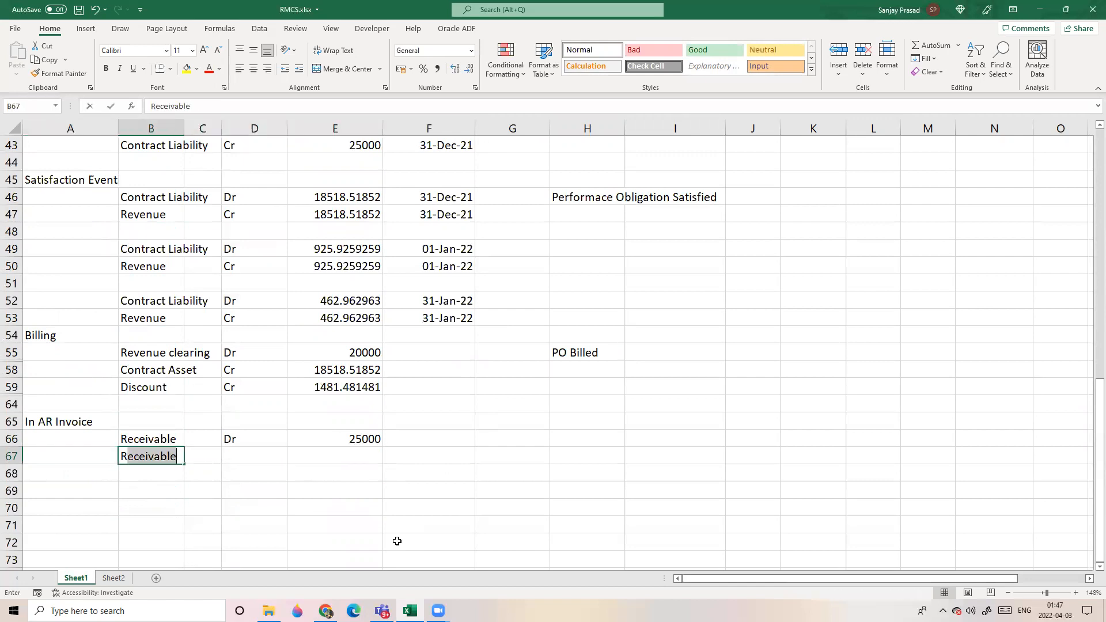
pyautogui.press('Return')
pyautogui.write('Receivable')
pyautogui.press('Return')
# Enter Revenue Clearing in B69 below the Receivable lines and correct its spelling.
pyautogui.write('R')
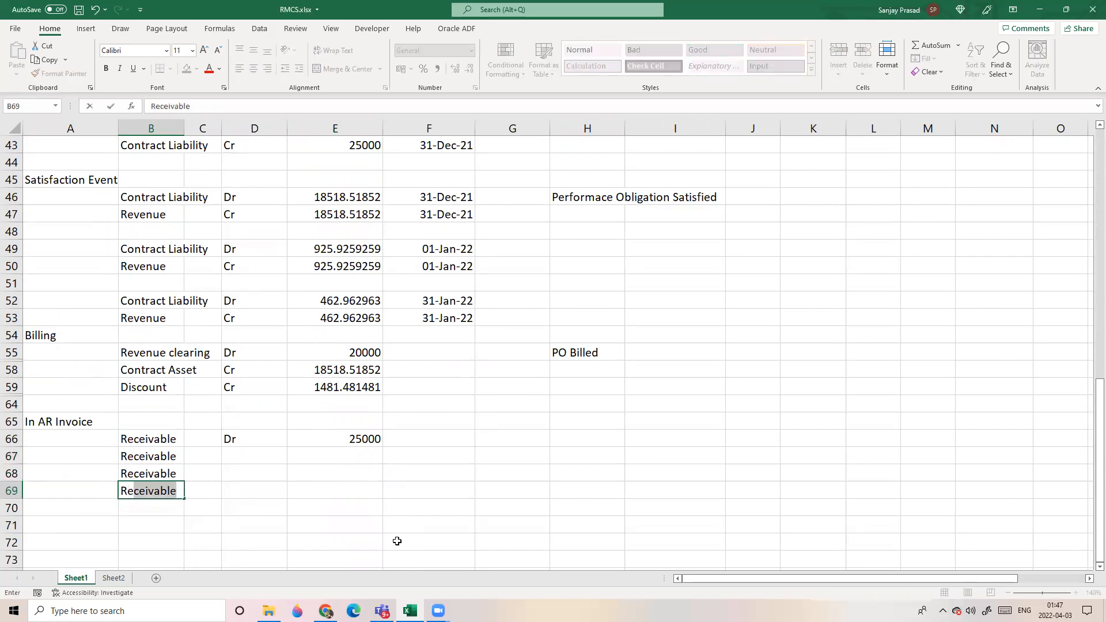
pyautogui.write('eceivableRevenue Cleariong')
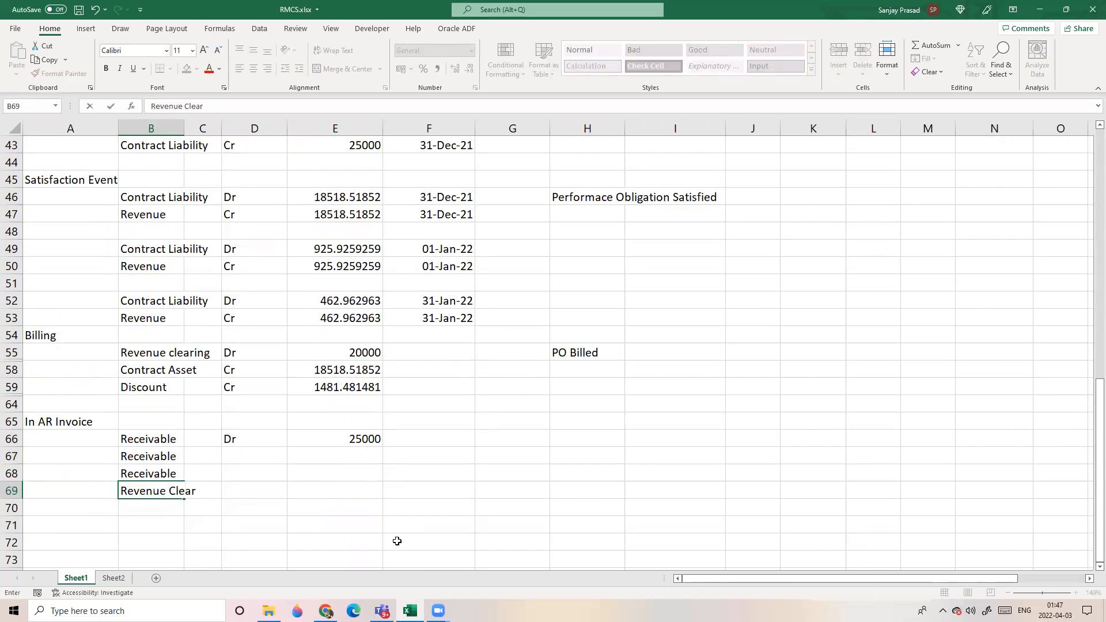
pyautogui.press('Return')
pyautogui.press('Up')
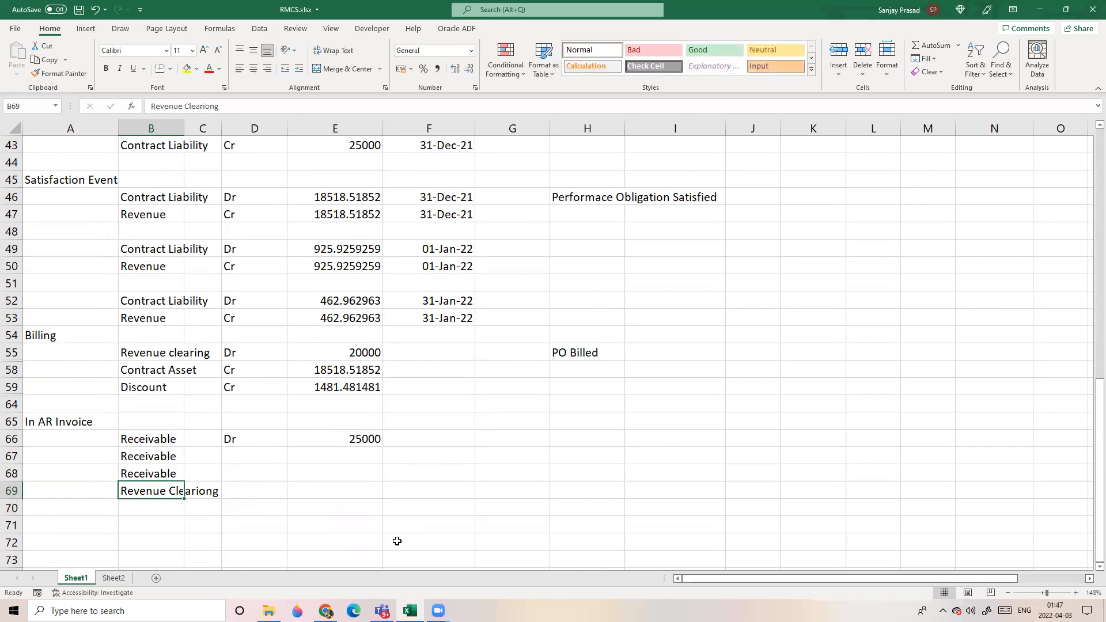
pyautogui.press('F12')
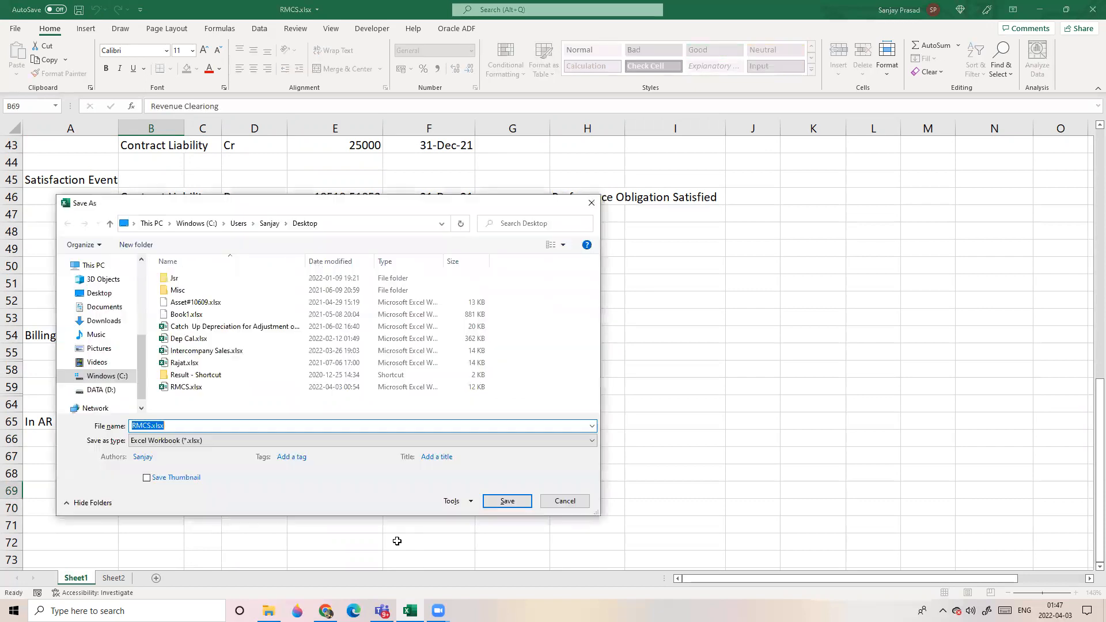
pyautogui.click(565, 501)
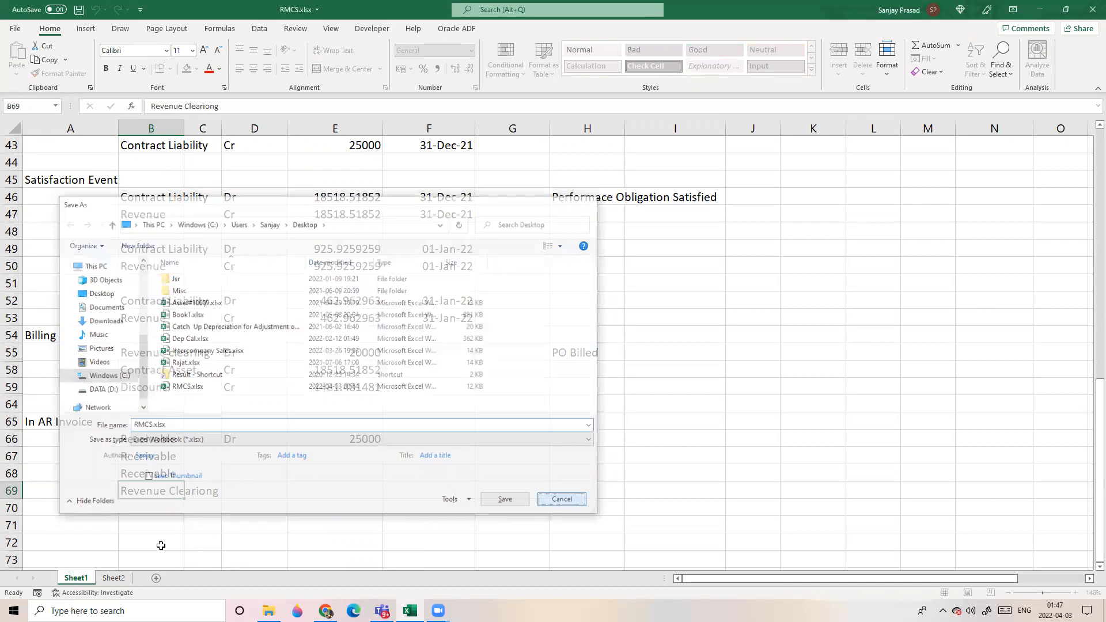
pyautogui.press('F2')
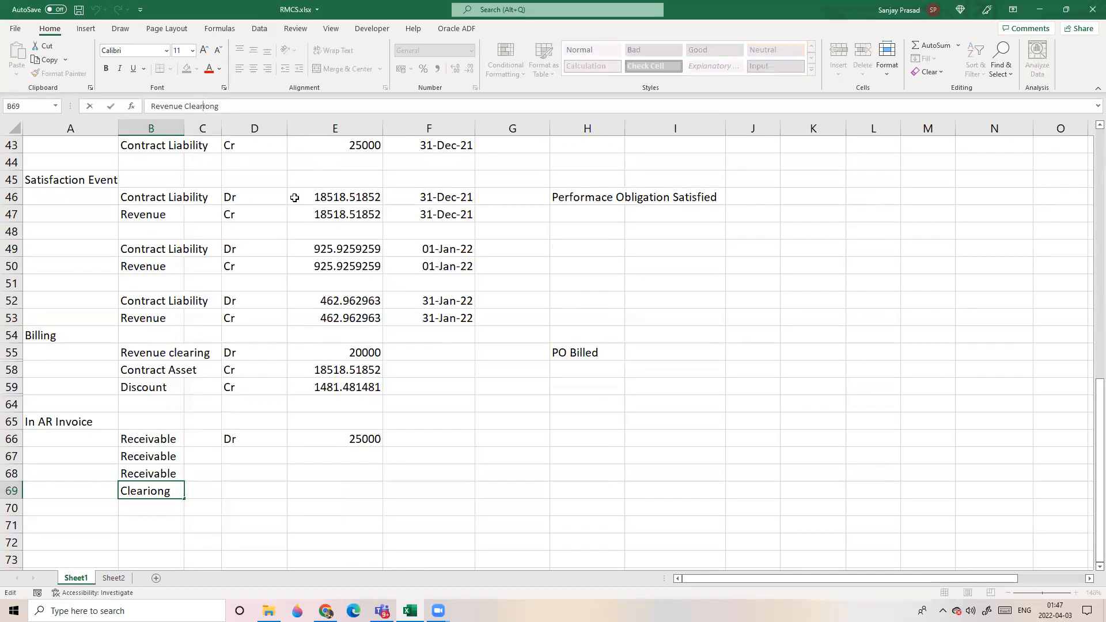
pyautogui.press('Delete')
pyautogui.press('Return')
# Copy the Revenue Clearing label from B69 to B70 and B71.
pyautogui.press('Up')
pyautogui.hotkey('ctrl', 'c')
pyautogui.press('Down')
pyautogui.hotkey('shift', 'Down')
pyautogui.hotkey('ctrl', 'v')
# Enter the amounts 0 and 6000 for the second and third Receivable lines in E67 and E68.
pyautogui.press('Up')
pyautogui.press('Up')
pyautogui.press('Up')
pyautogui.press('Right')
pyautogui.press('Right')
pyautogui.press('Right')
pyautogui.press('Right')
pyautogui.press('Left')
pyautogui.write('0')
pyautogui.press('Right')
pyautogui.press('Down')
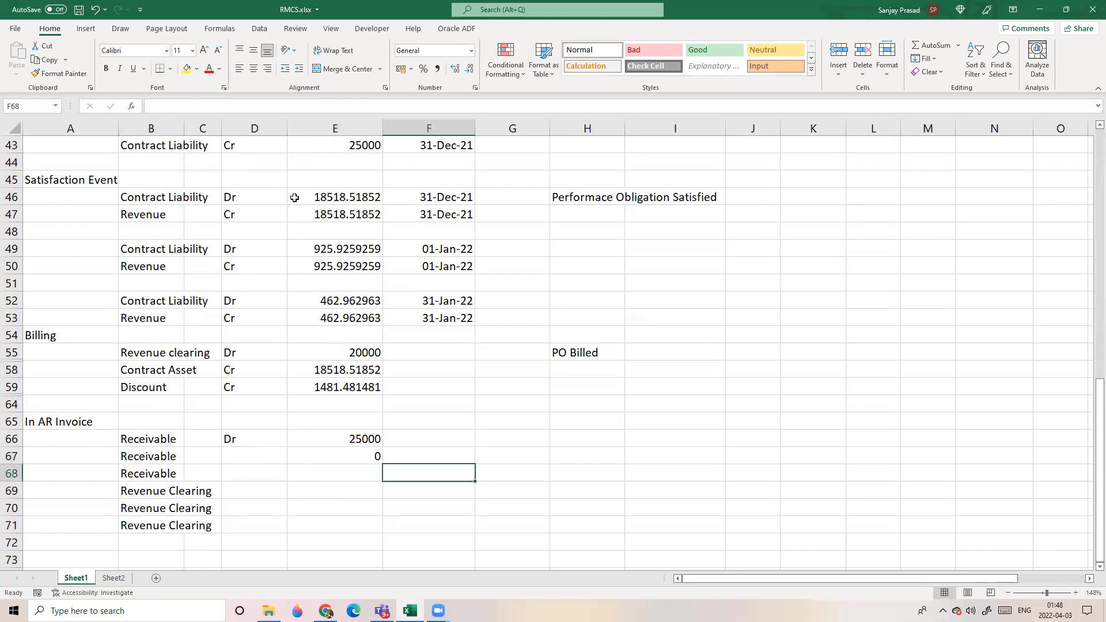
pyautogui.press('Left')
pyautogui.write('6000')
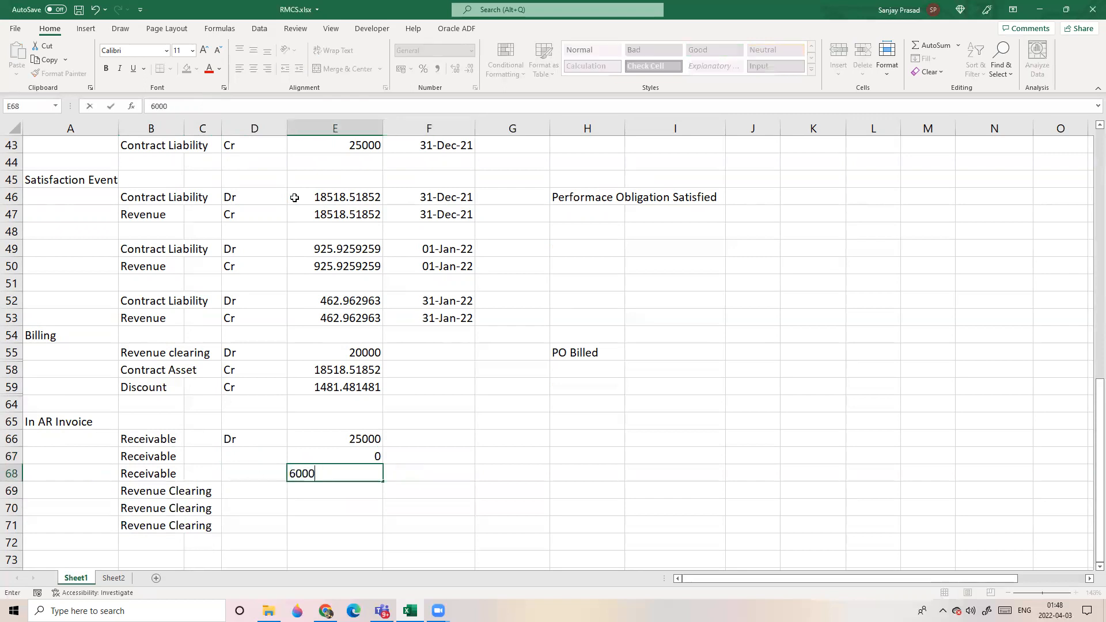
pyautogui.press('Return')
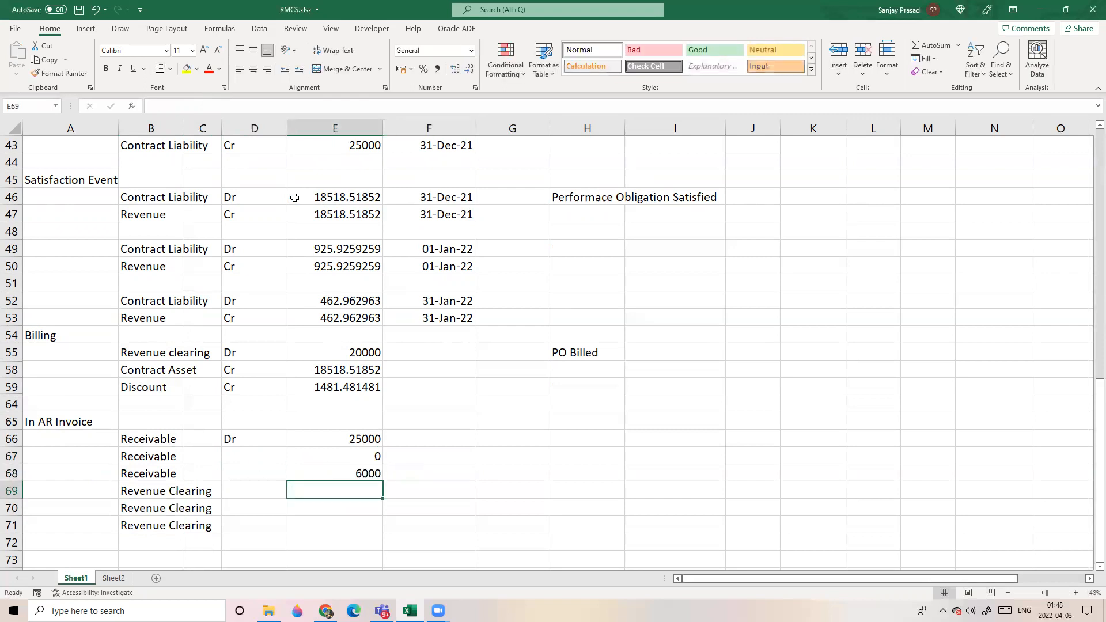
# Copy the three Receivable amounts in E66:E68 to the Revenue Clearing lines in E69:E71.
pyautogui.press('Up')
pyautogui.press('Up')
pyautogui.press('Up')
pyautogui.hotkey('shift', 'Down')
pyautogui.hotkey('shift', 'Down')
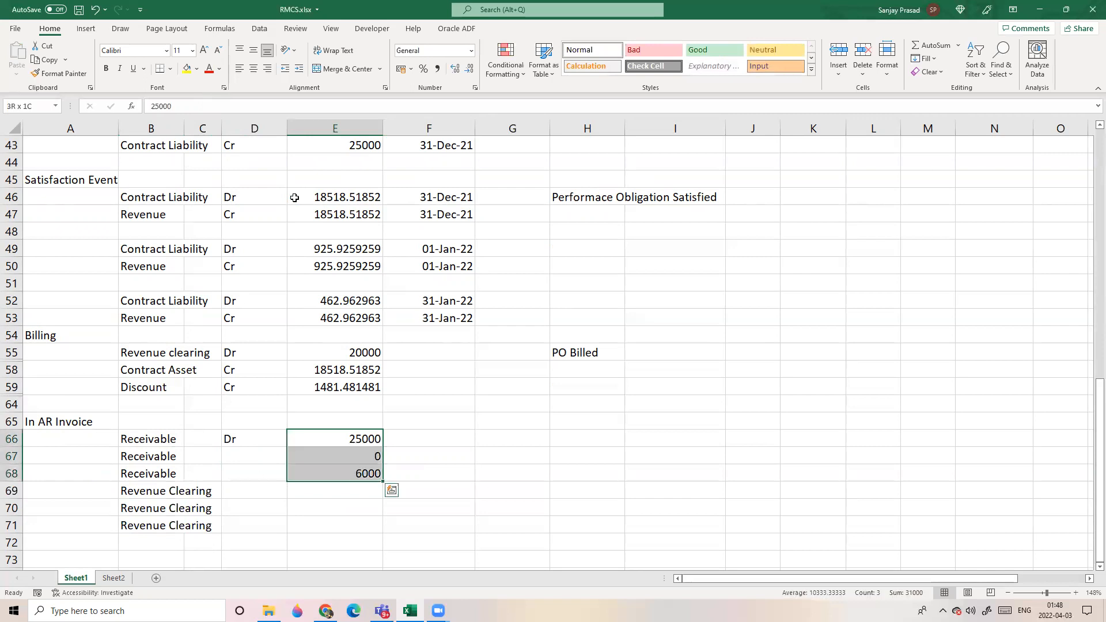
pyautogui.hotkey('ctrl', 'c')
pyautogui.press('Down')
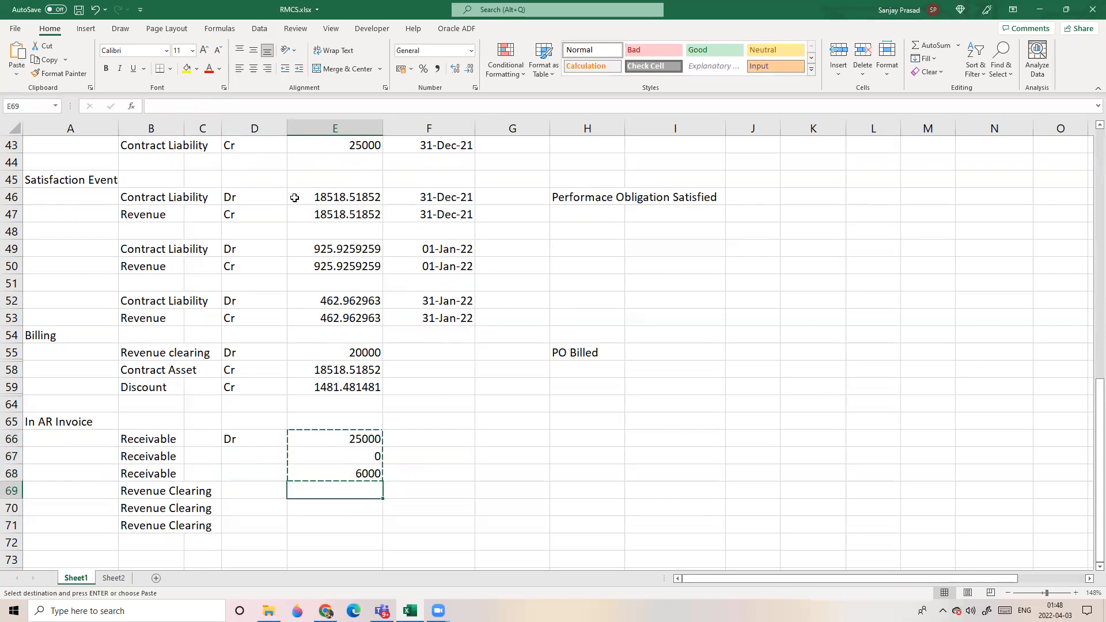
pyautogui.hotkey('ctrl', 'v')
# Set the first Receivable amount in E66 and the first Revenue Clearing amount in E69 to 20000.
pyautogui.press('Up')
pyautogui.press('Up')
pyautogui.press('Up')
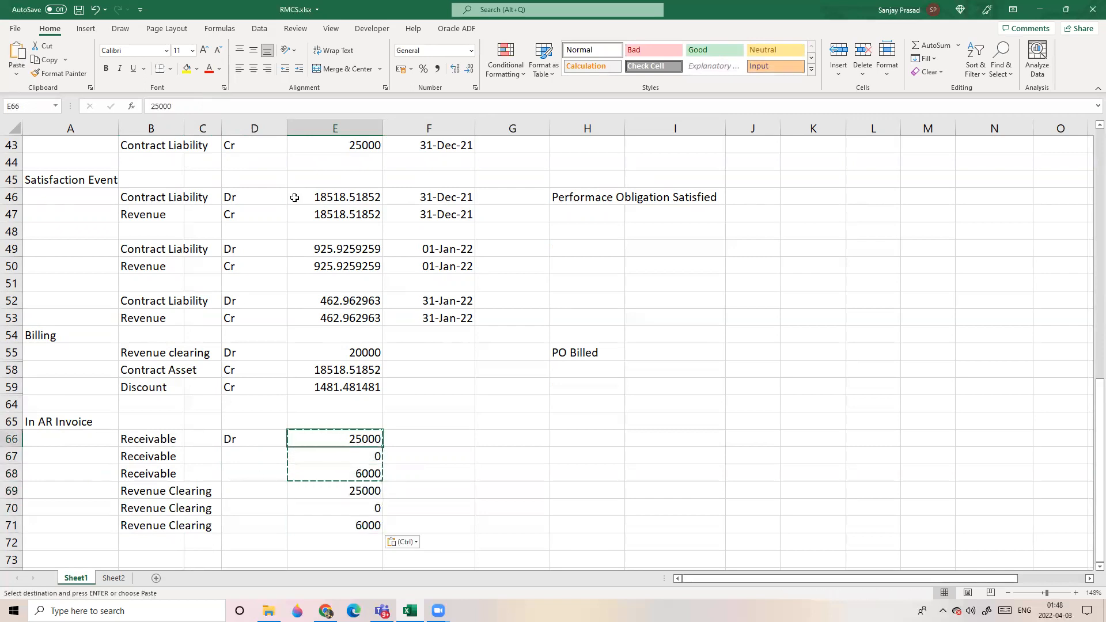
pyautogui.write('200')
pyautogui.press('Return')
pyautogui.press('Down')
pyautogui.press('Down')
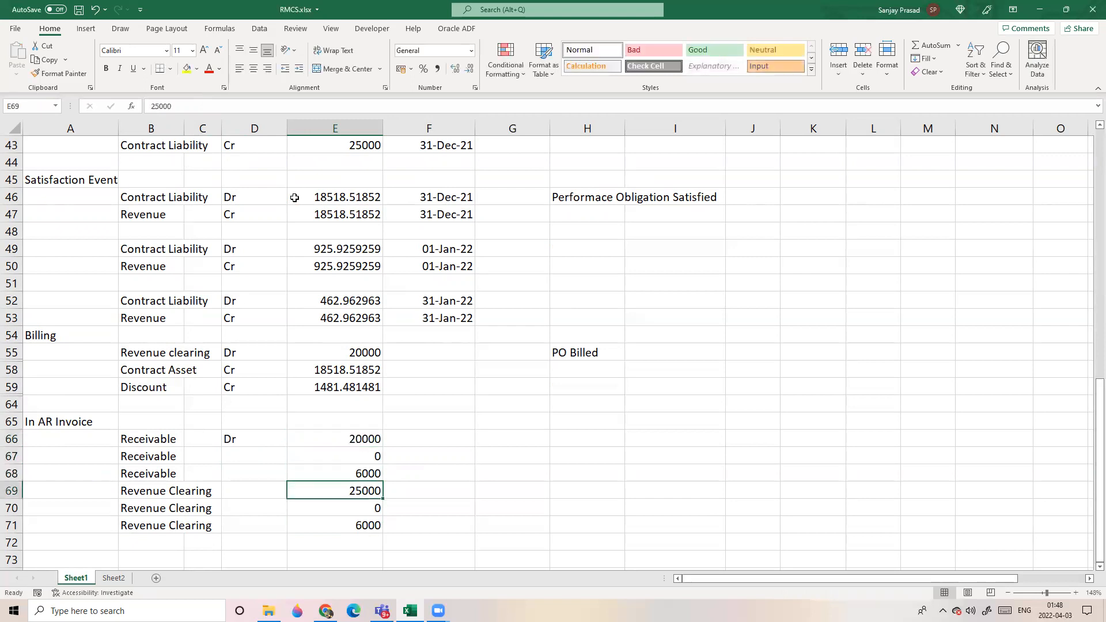
pyautogui.write('200')
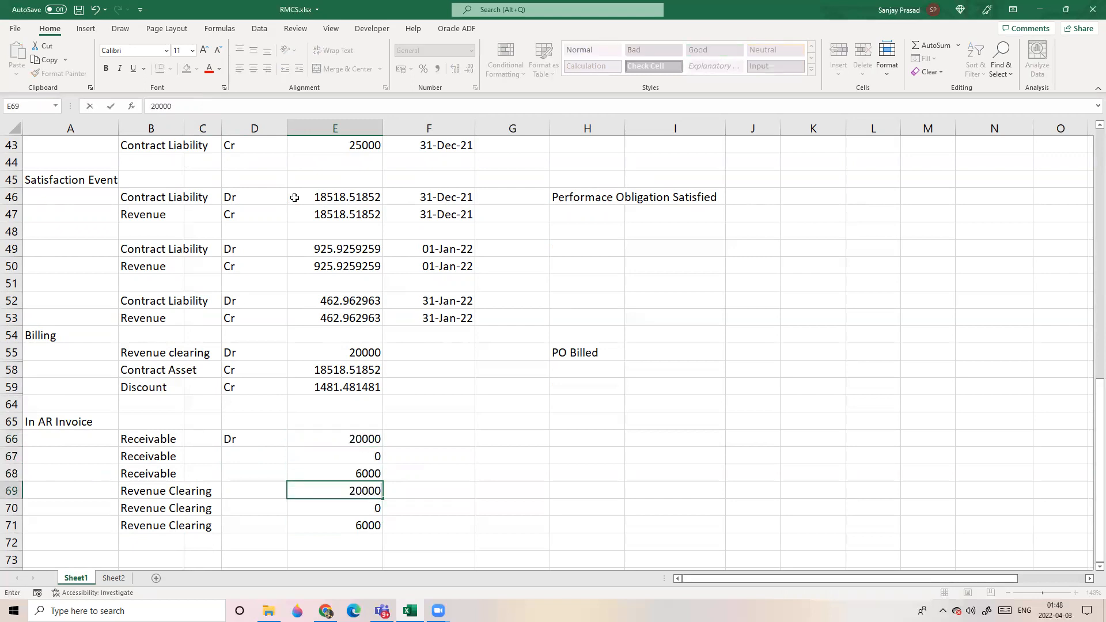
# Copy the Dr label from D66 to the other two Receivable lines in D67:D68.
pyautogui.press('Up')
pyautogui.press('Up')
pyautogui.press('Up')
pyautogui.press('Left')
pyautogui.hotkey('ctrl', 'c')
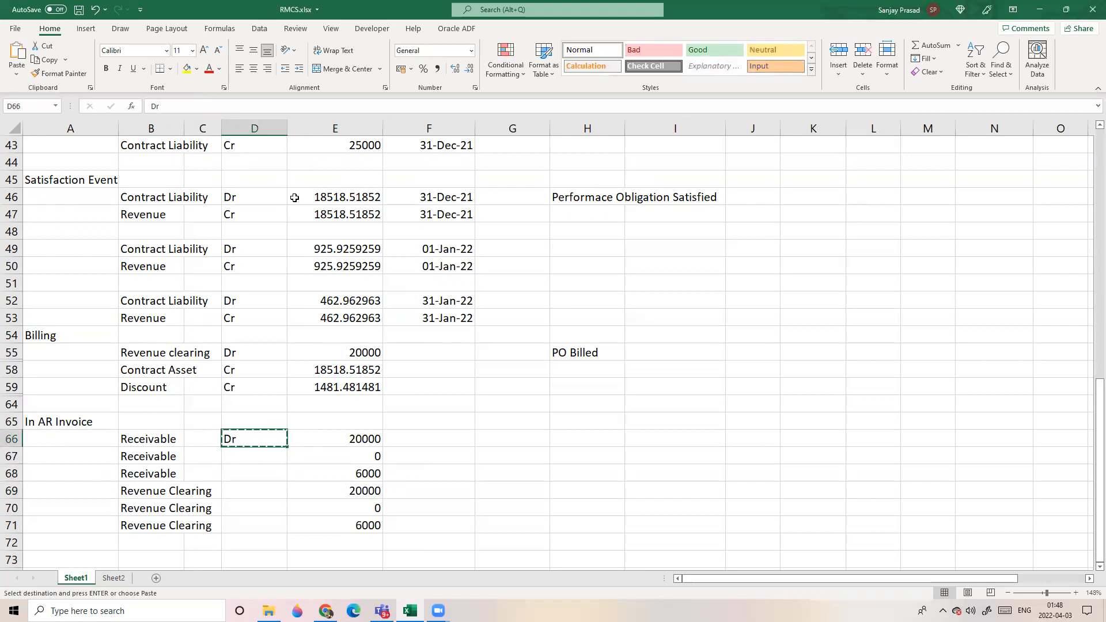
pyautogui.press('Down')
pyautogui.hotkey('shift', 'Down')
pyautogui.hotkey('ctrl', 'v')
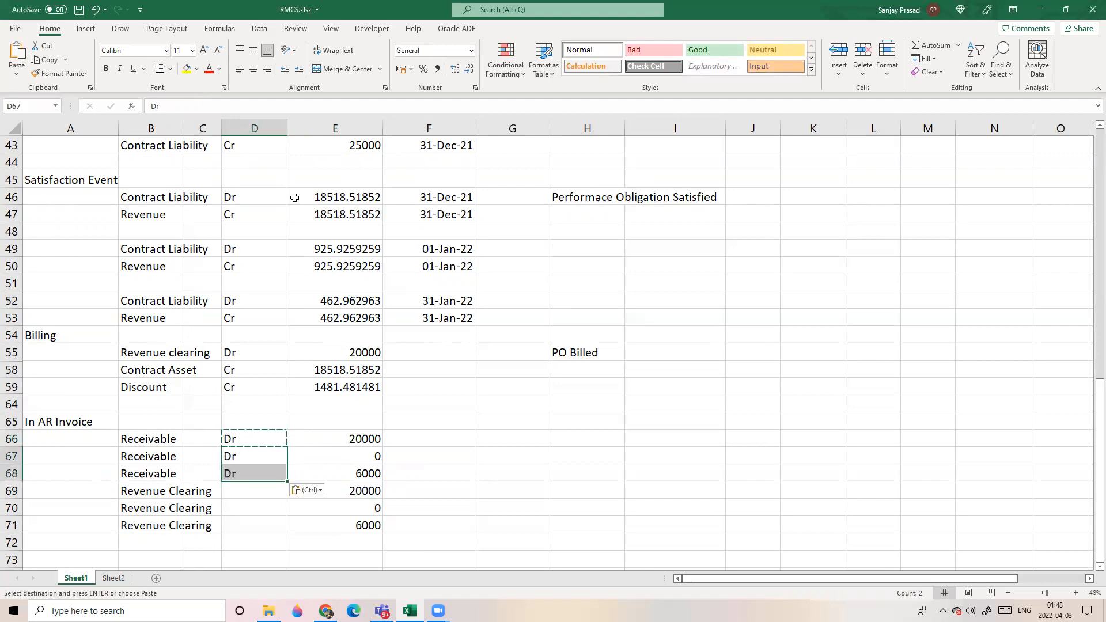
# Enter Cr in D69 for the first Revenue Clearing line.
pyautogui.press('Down')
pyautogui.press('Down')
pyautogui.write('Cr')
pyautogui.press('Down')
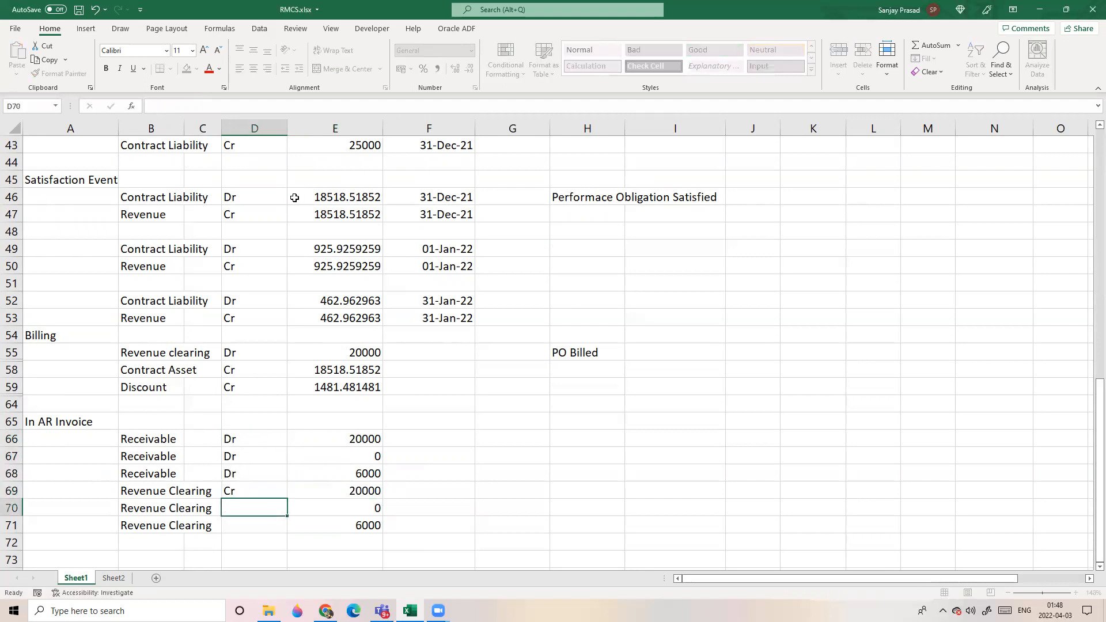
# Try to copy the Cr label from D69 to D70:D71.
pyautogui.press('Up')
pyautogui.hotkey('ctrl', 'c')
pyautogui.press('Down')
pyautogui.hotkey('shift', 'Down')
pyautogui.hotkey('ctrl', 'c')
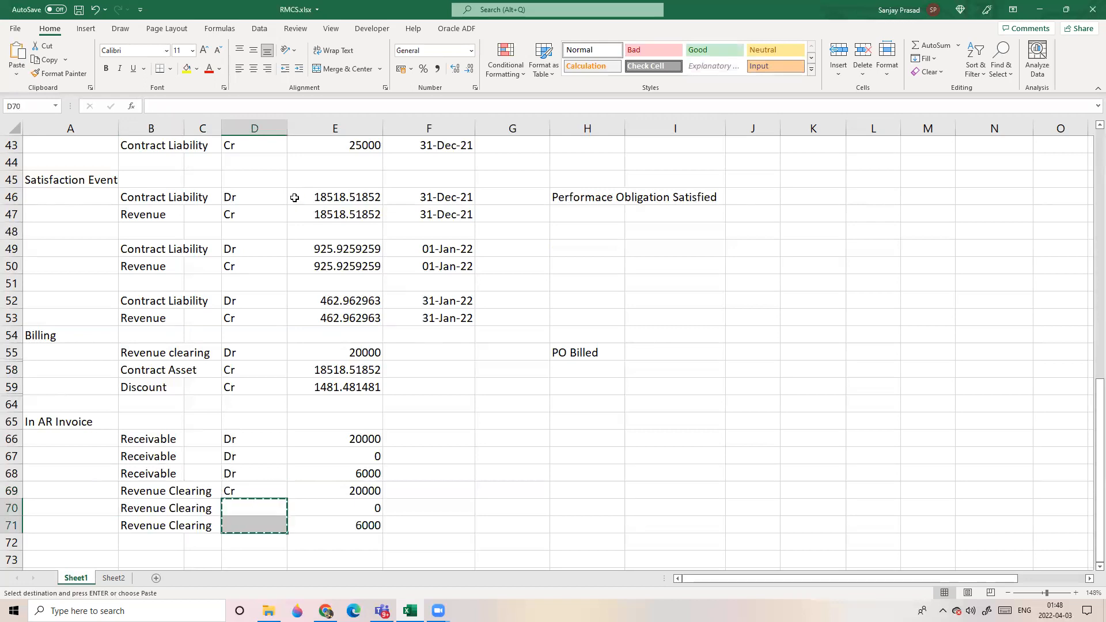
# Compare the first Receivable and Revenue Clearing amounts in the AR invoice with the AC transaction price in E35.
pyautogui.click(410, 461)
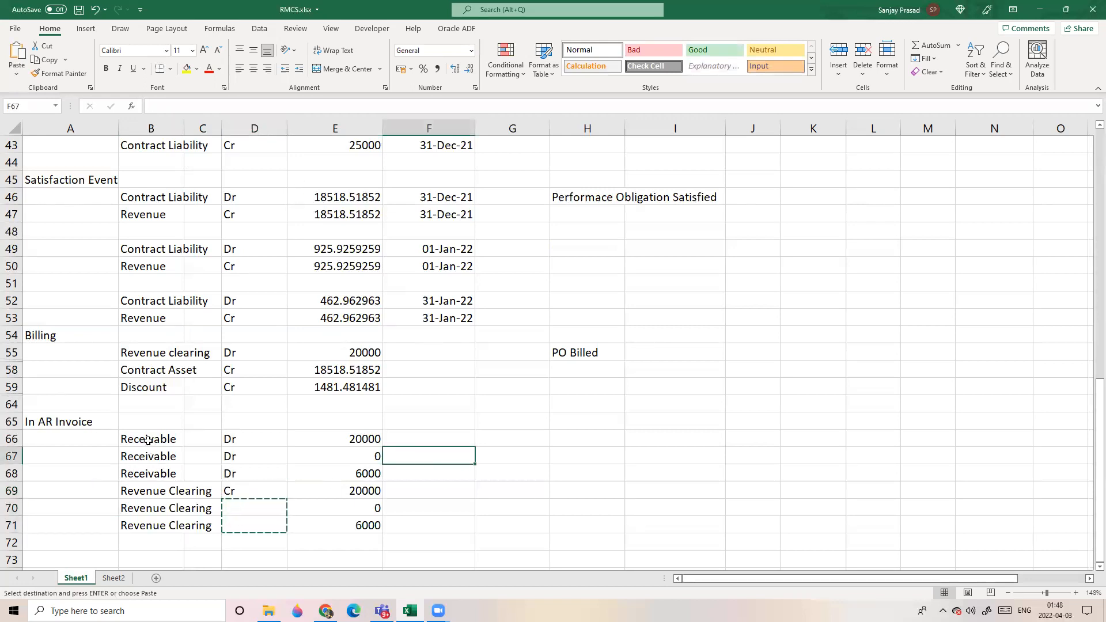
pyautogui.click(151, 444)
pyautogui.click(345, 443)
pyautogui.scroll(5, 449, 437)
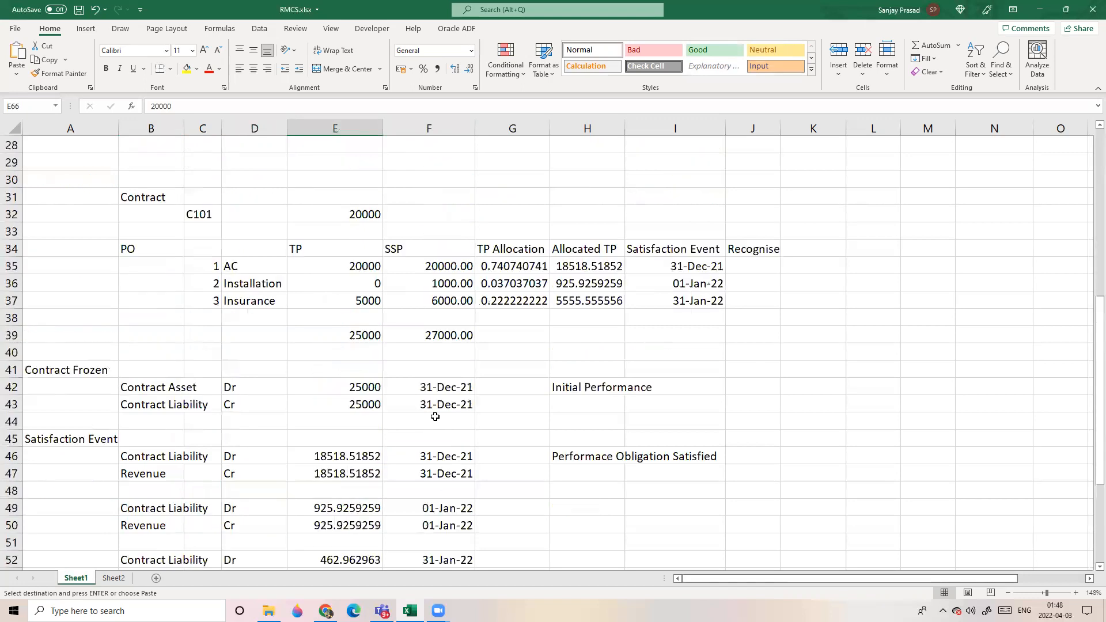
pyautogui.click(352, 265)
pyautogui.scroll(-6, 326, 448)
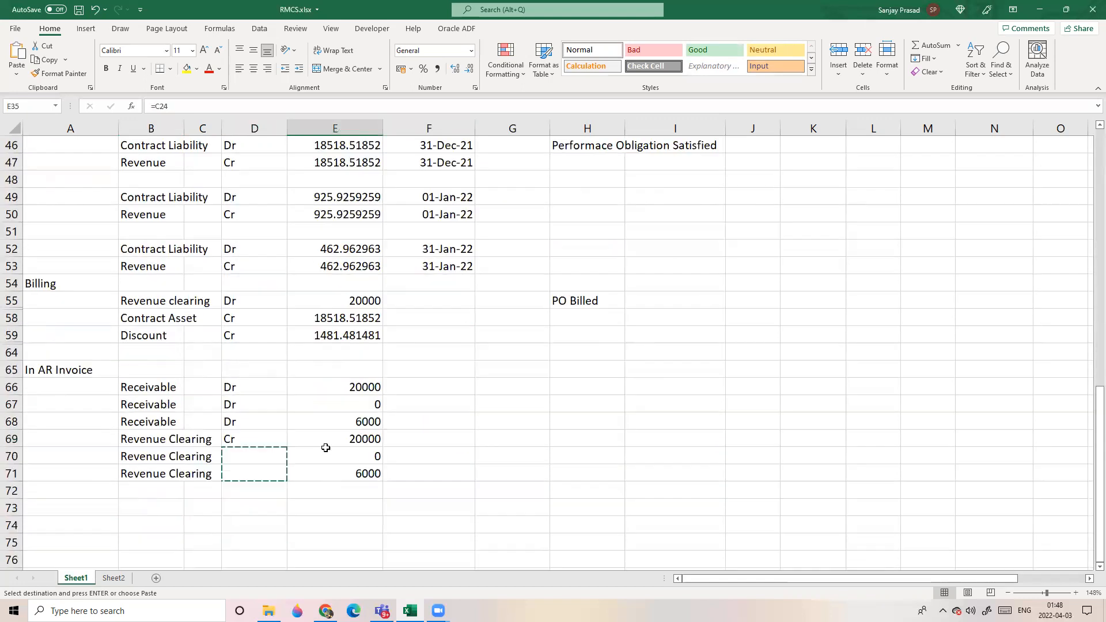
pyautogui.click(147, 442)
pyautogui.click(249, 439)
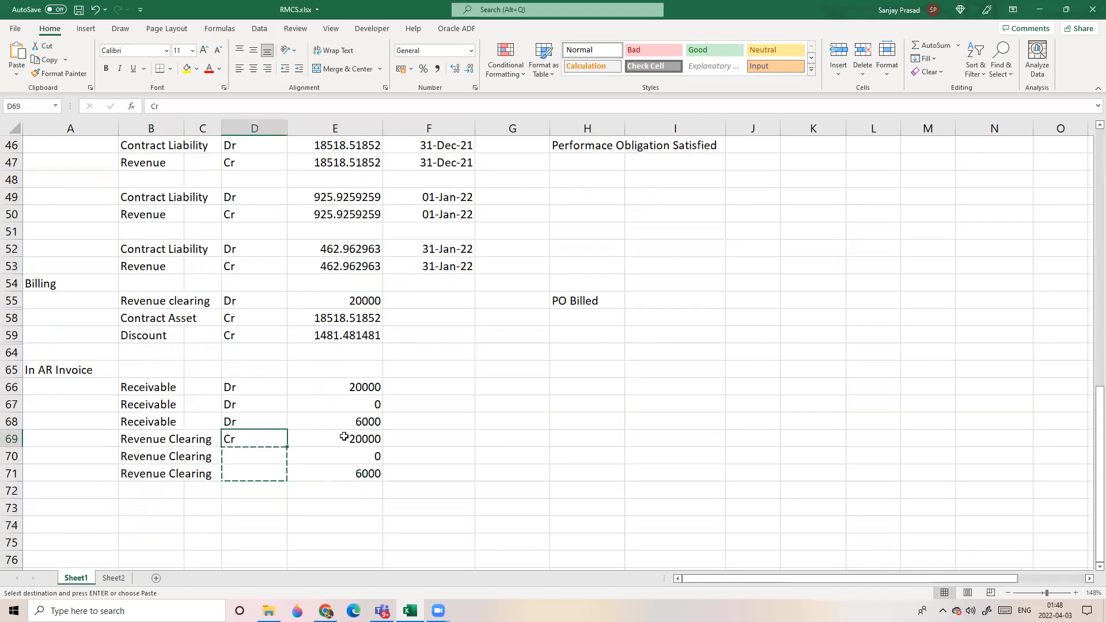
pyautogui.click(363, 439)
# Copy the Cr label from D69 to the remaining Revenue Clearing lines in D70:D71.
pyautogui.click(242, 439)
pyautogui.hotkey('ctrl', 'c')
pyautogui.moveTo(250, 455); pyautogui.dragTo(250, 469)
pyautogui.hotkey('ctrl', 'v')
pyautogui.click(435, 425)
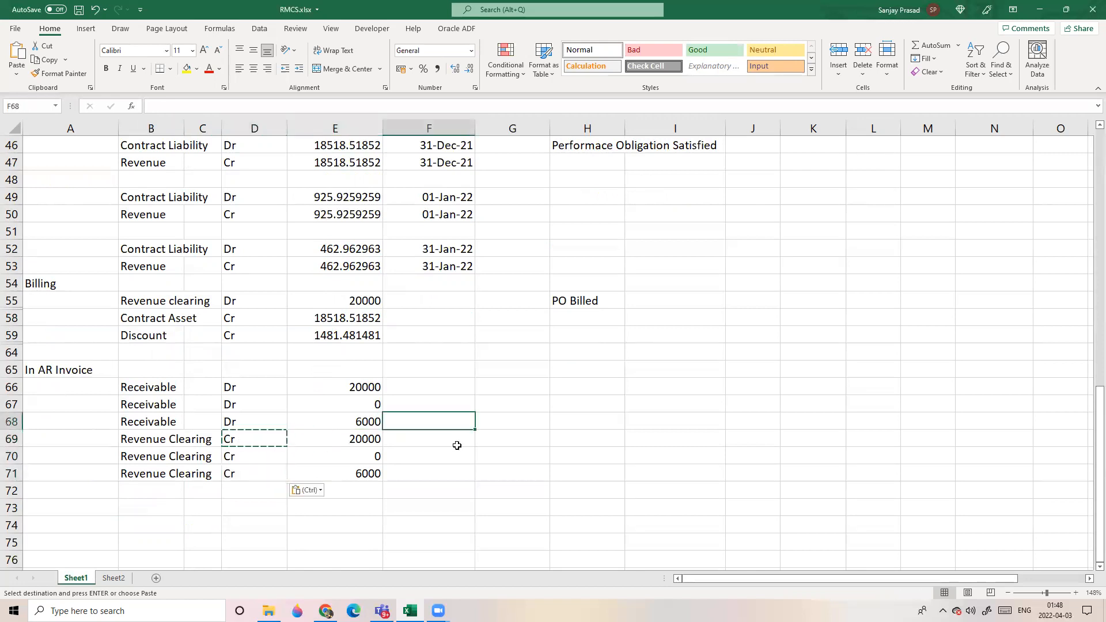
# Compare the Revenue Clearing debit in billing row 55 with the Revenue Clearing credit in AR invoice row 69.
pyautogui.scroll(1, 457, 445)
pyautogui.moveTo(98, 425); pyautogui.dragTo(227, 491)
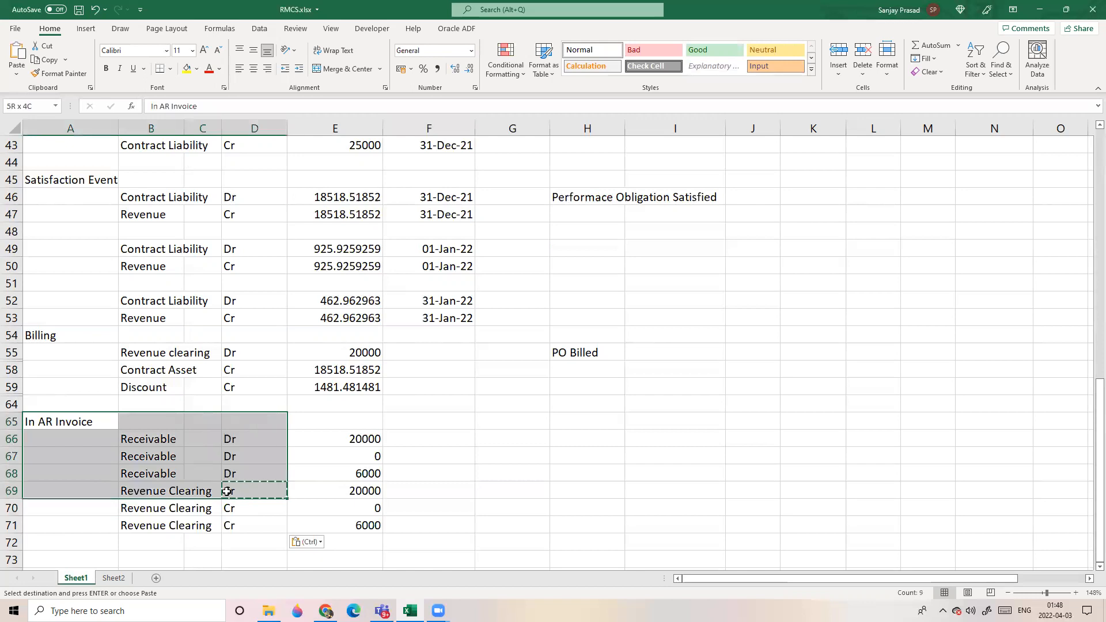
pyautogui.click(510, 439)
pyautogui.click(344, 407)
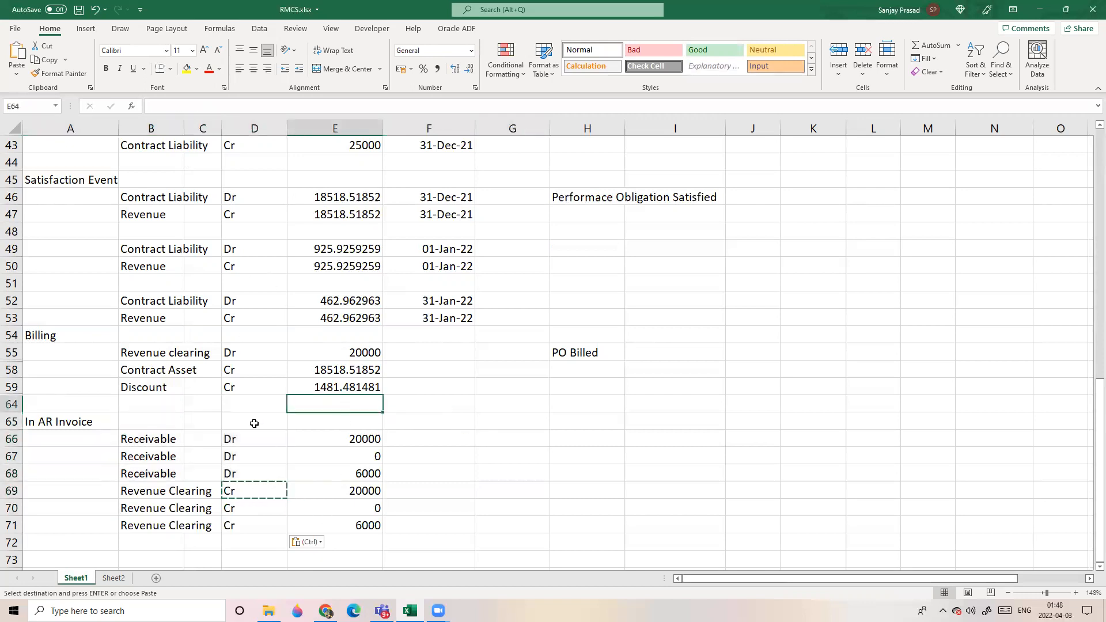
pyautogui.click(164, 353)
pyautogui.click(363, 352)
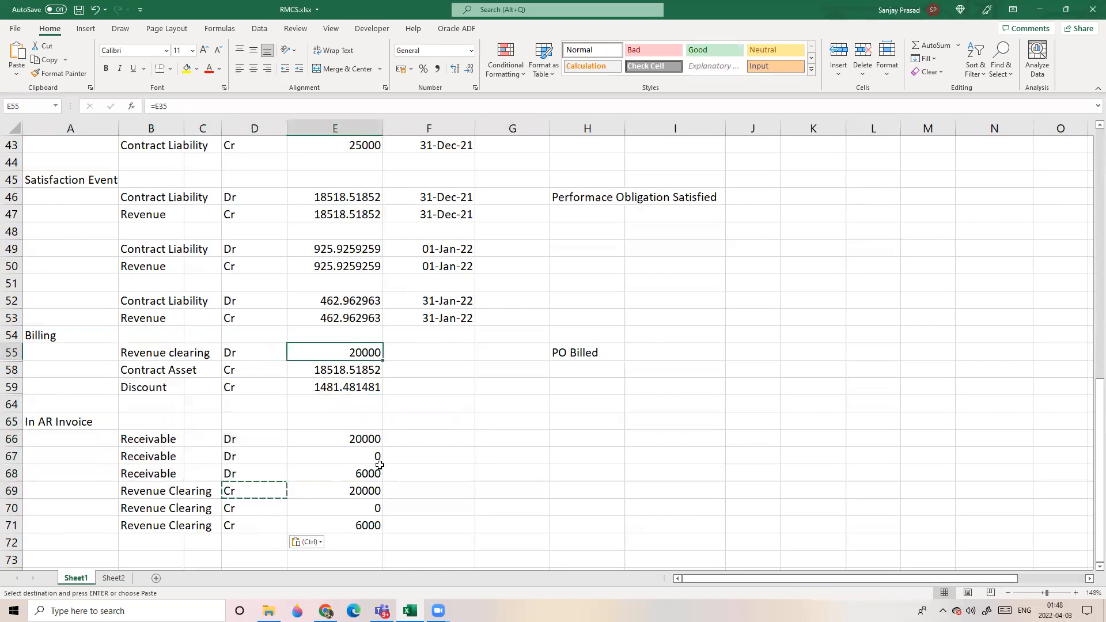
pyautogui.click(334, 489)
pyautogui.click(18, 491)
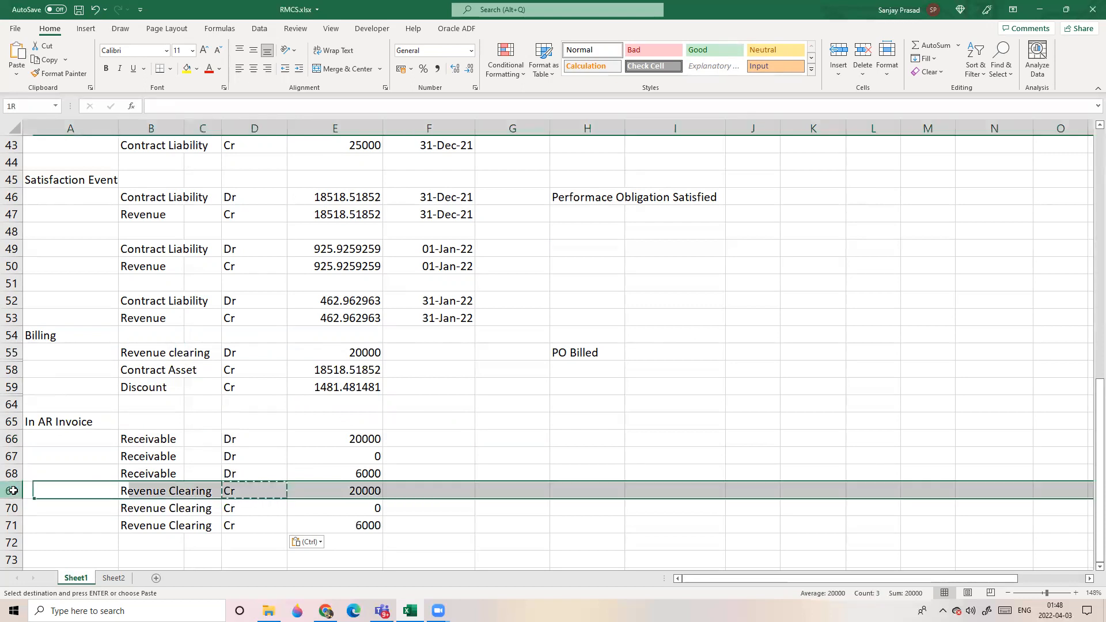
pyautogui.keyDown('ctrl'); pyautogui.click(12, 353); pyautogui.keyUp('ctrl')
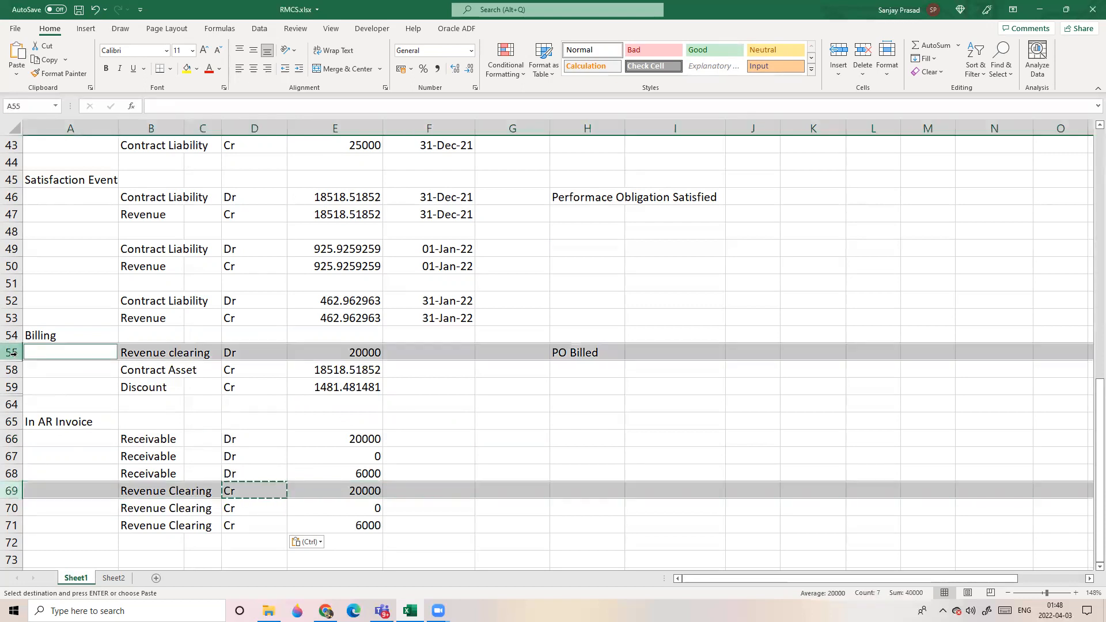
pyautogui.click(477, 419)
# Examine the satisfaction event's Revenue amount in E47 and the initial performance Contract Asset amount in E42.
pyautogui.scroll(1, 626, 325)
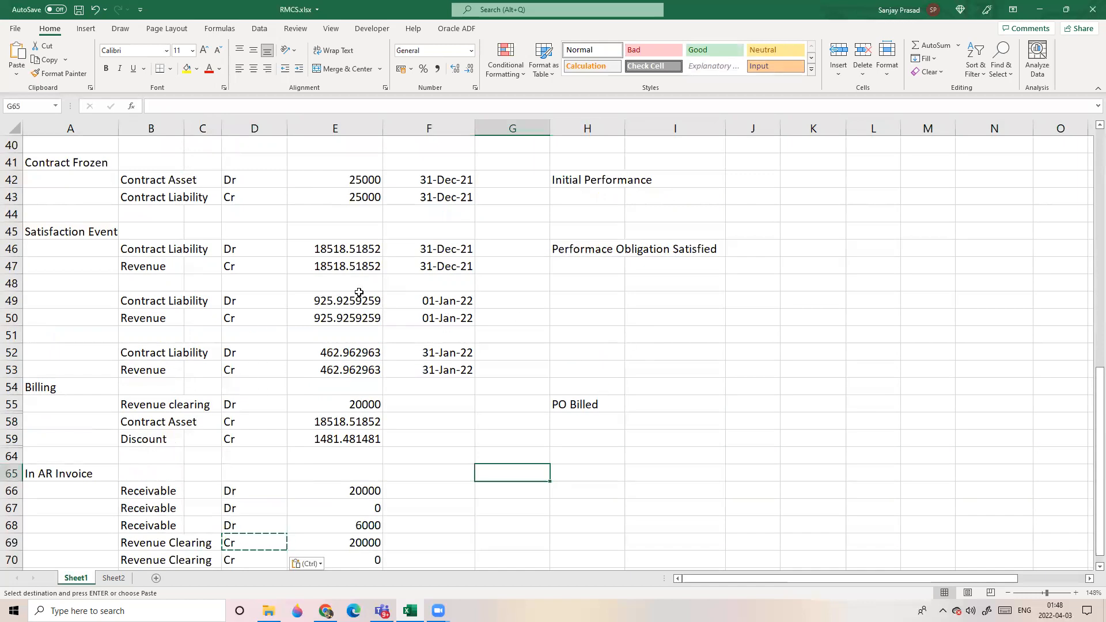
pyautogui.click(350, 270)
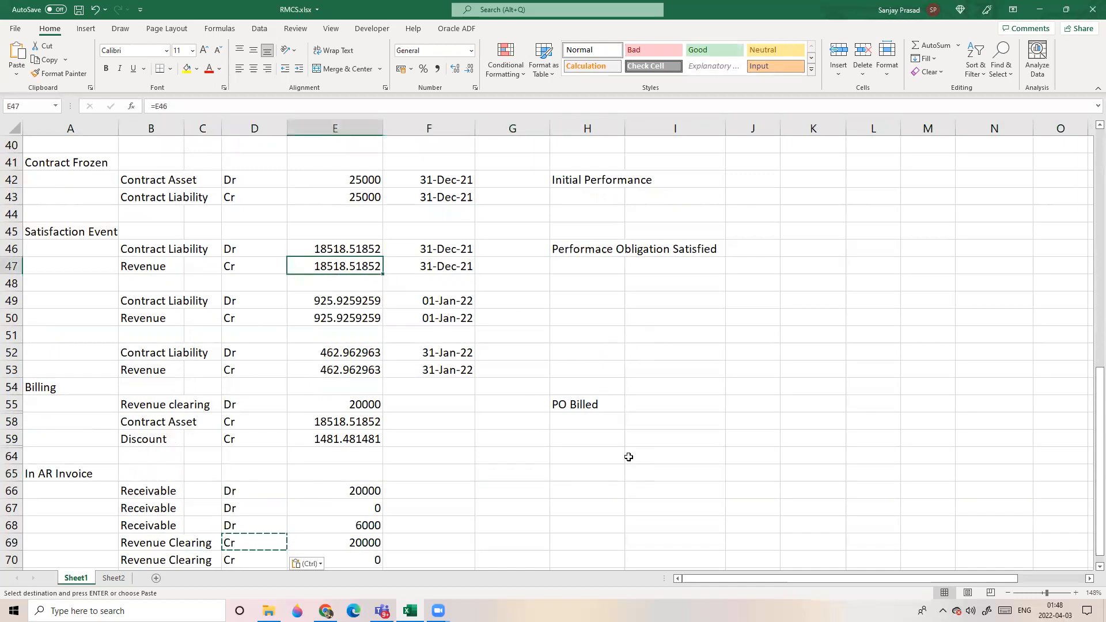
pyautogui.scroll(1, 629, 456)
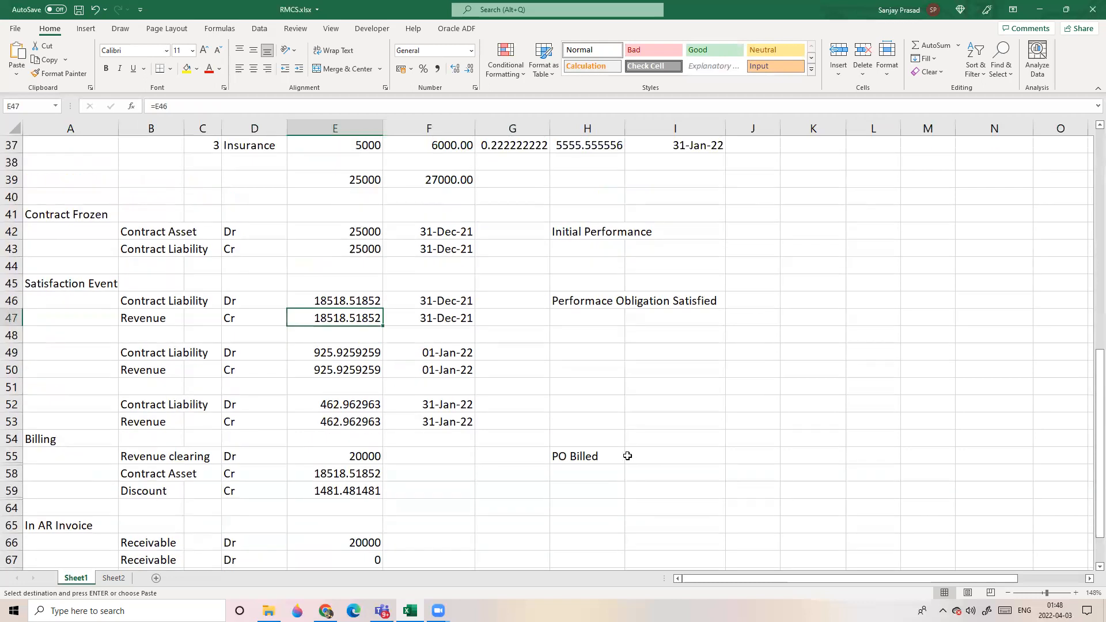
pyautogui.scroll(1, 627, 456)
pyautogui.click(349, 283)
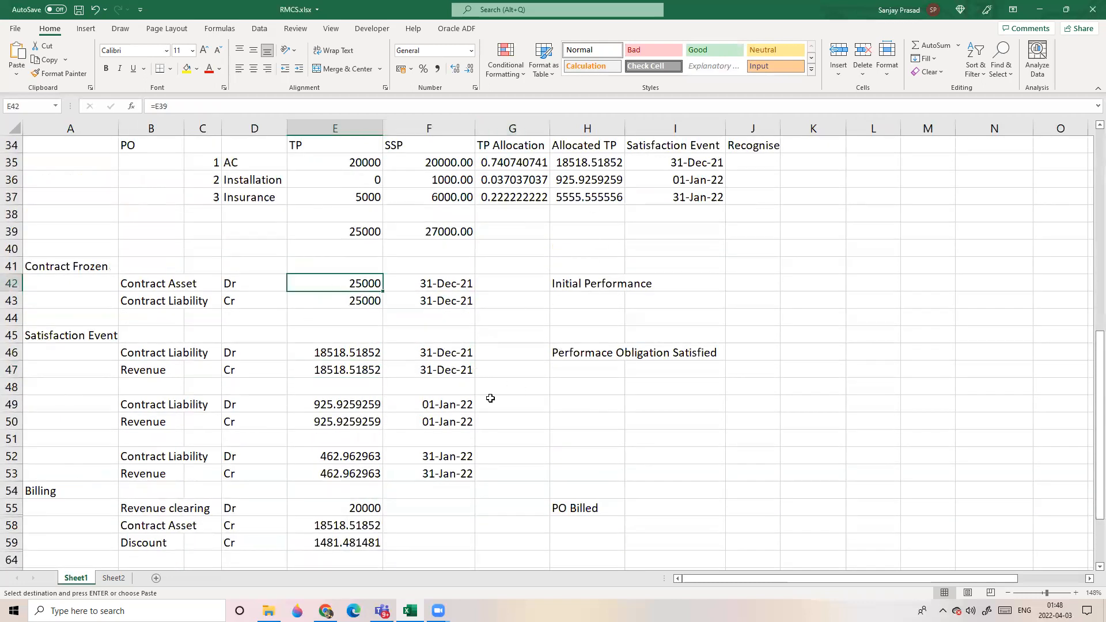
pyautogui.click(562, 409)
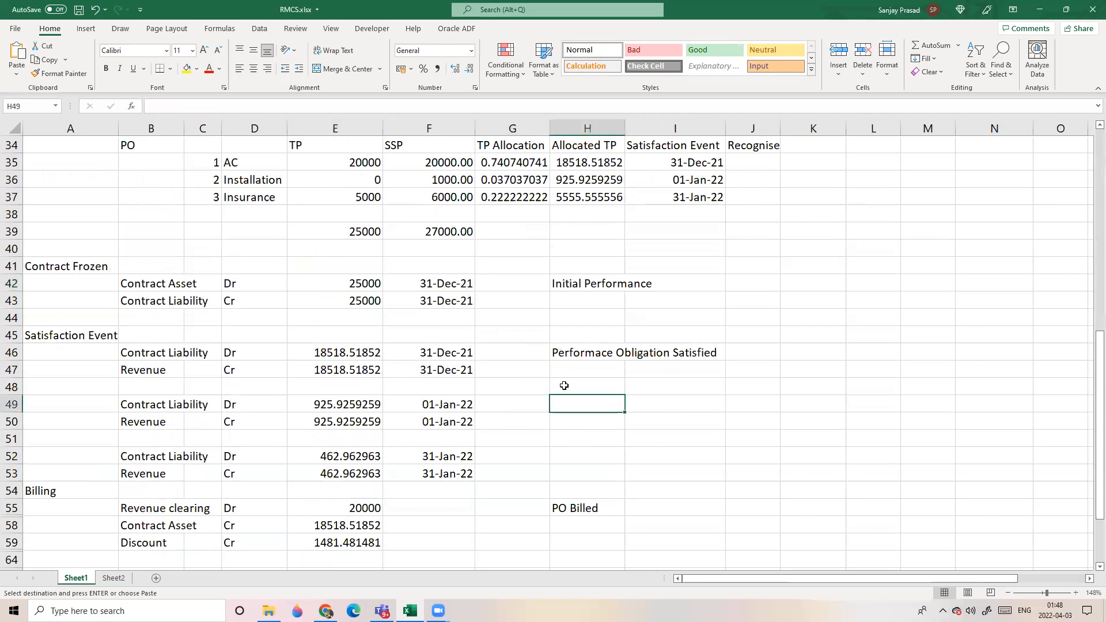
pyautogui.click(337, 282)
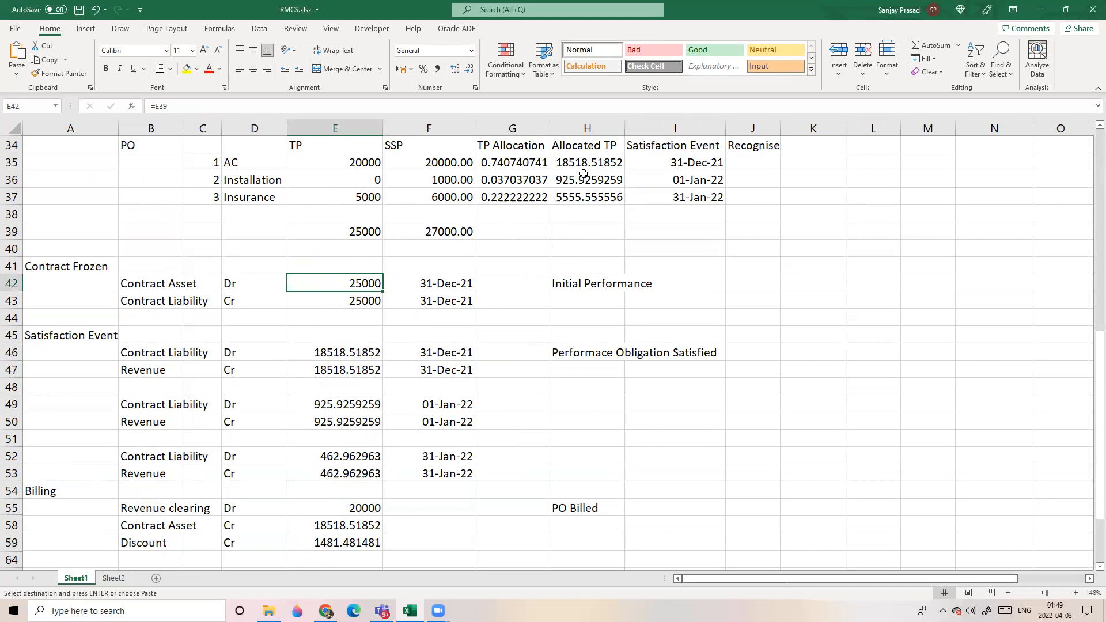
# Examine how the total TP in E39 is split by the TP Allocation and Allocated TP values in G35:H37.
pyautogui.click(590, 227)
pyautogui.moveTo(588, 160); pyautogui.dragTo(588, 199)
pyautogui.hotkey('ctrl', 'v')
pyautogui.click(605, 304)
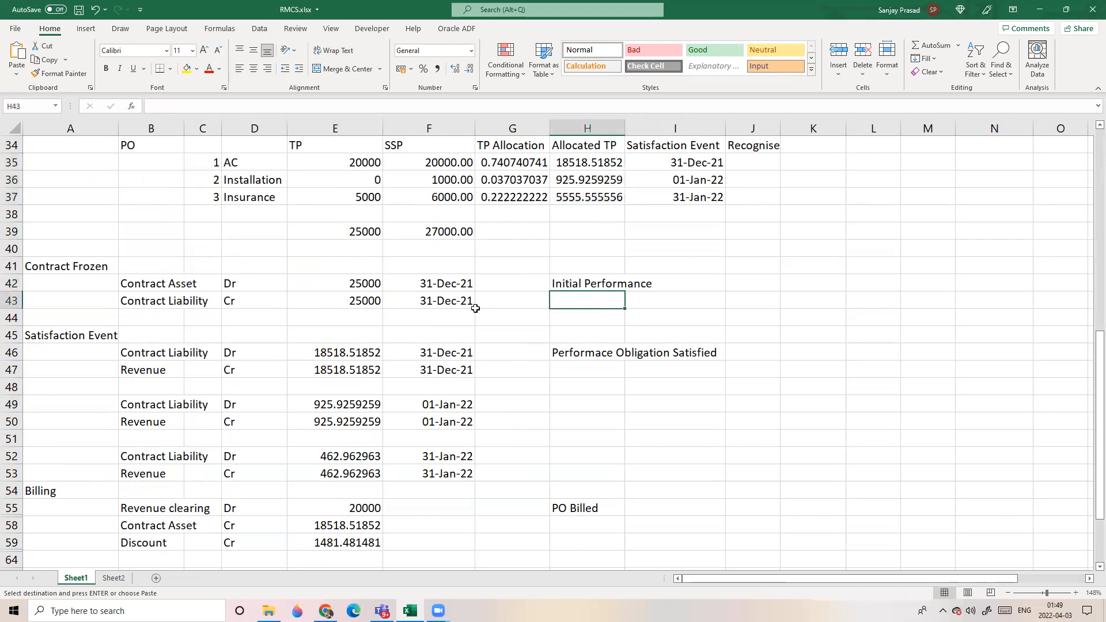
pyautogui.click(347, 236)
pyautogui.moveTo(487, 169); pyautogui.dragTo(507, 199)
pyautogui.scroll(-1, 692, 323)
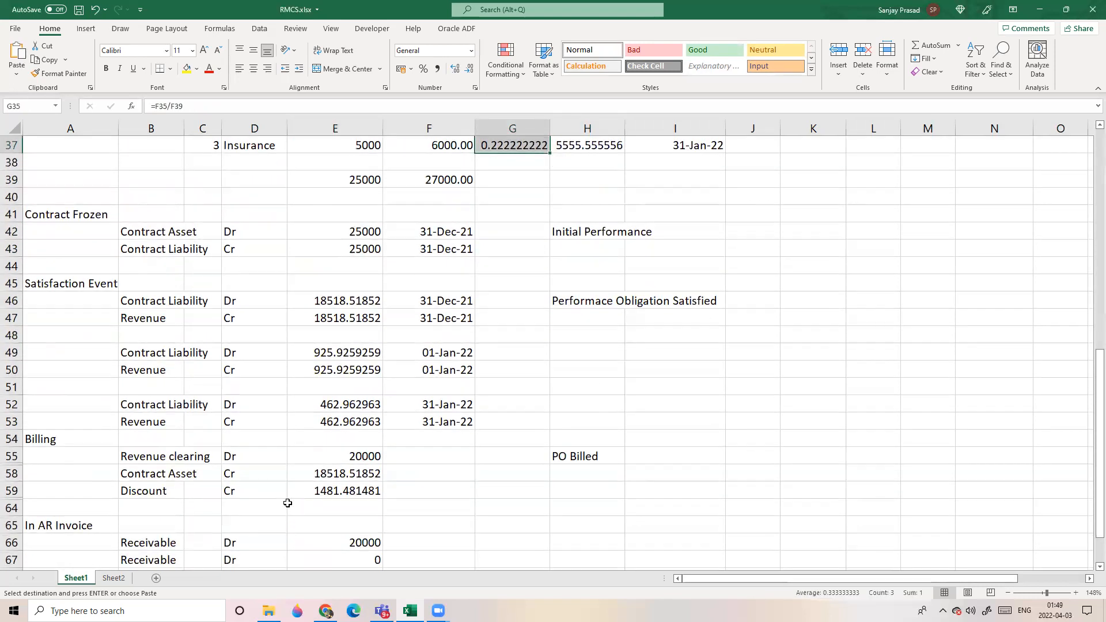
# Examine how the billing Contract Asset credit in E58 follows the AC's Allocated TP and how the Discount in E59 is derived.
pyautogui.click(156, 477)
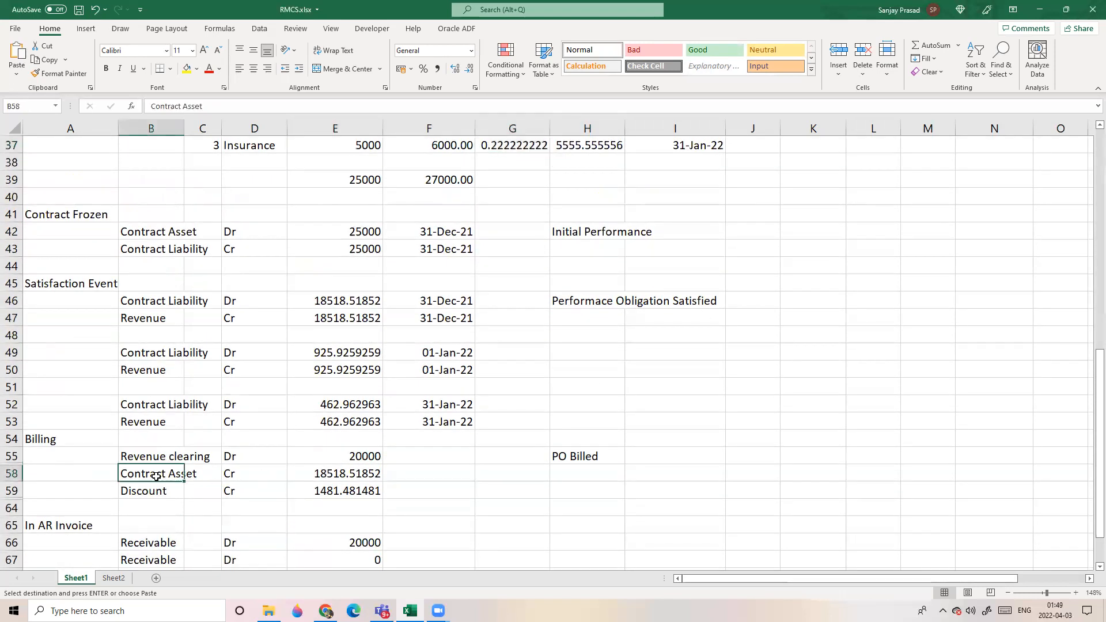
pyautogui.click(339, 472)
pyautogui.click(241, 473)
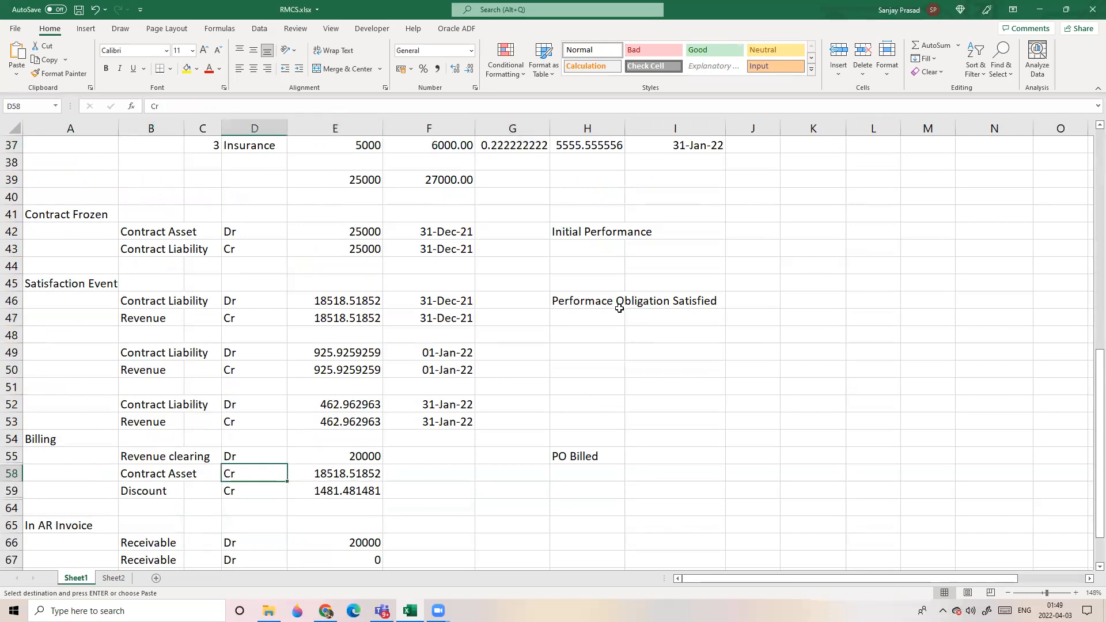
pyautogui.scroll(2, 619, 308)
pyautogui.click(587, 217)
pyautogui.scroll(-3, 603, 360)
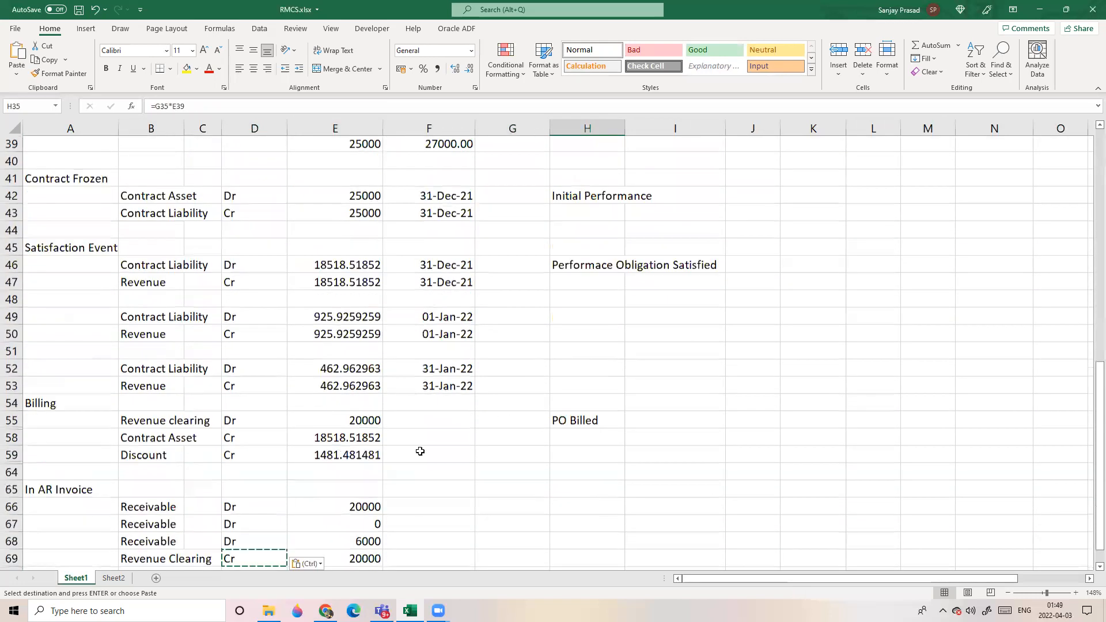
pyautogui.click(349, 423)
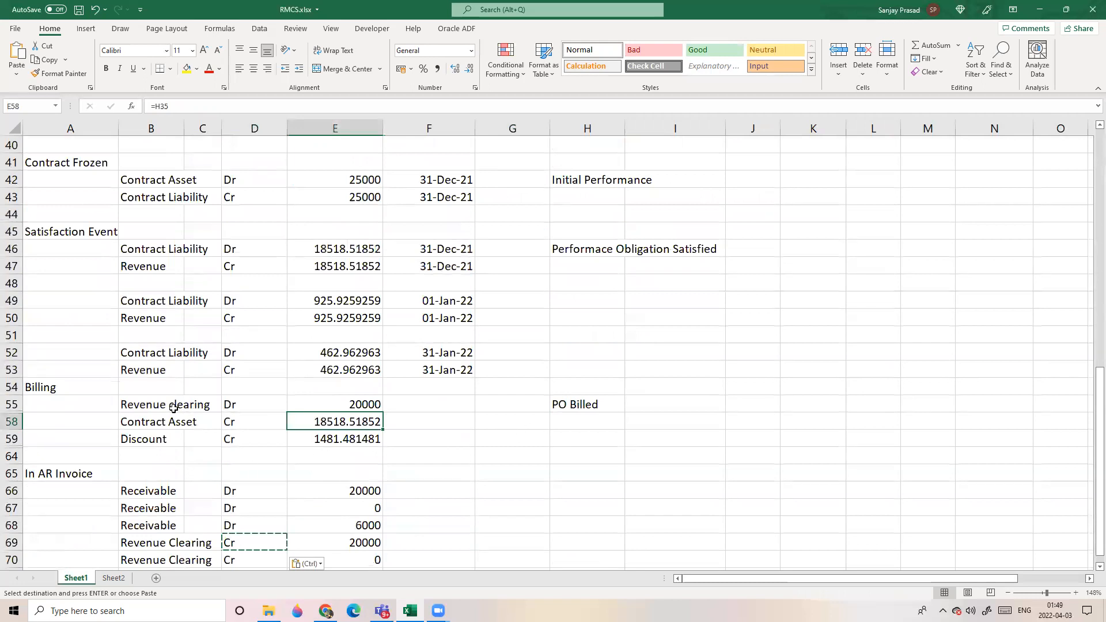
pyautogui.click(145, 440)
pyautogui.click(319, 442)
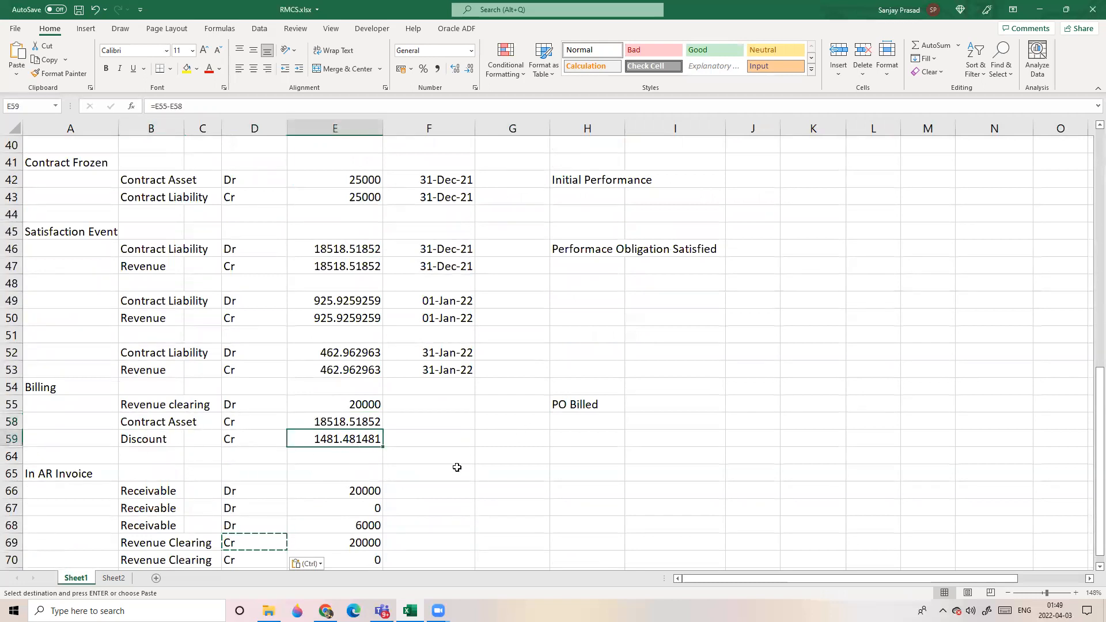
pyautogui.click(356, 405)
pyautogui.click(343, 424)
pyautogui.click(344, 440)
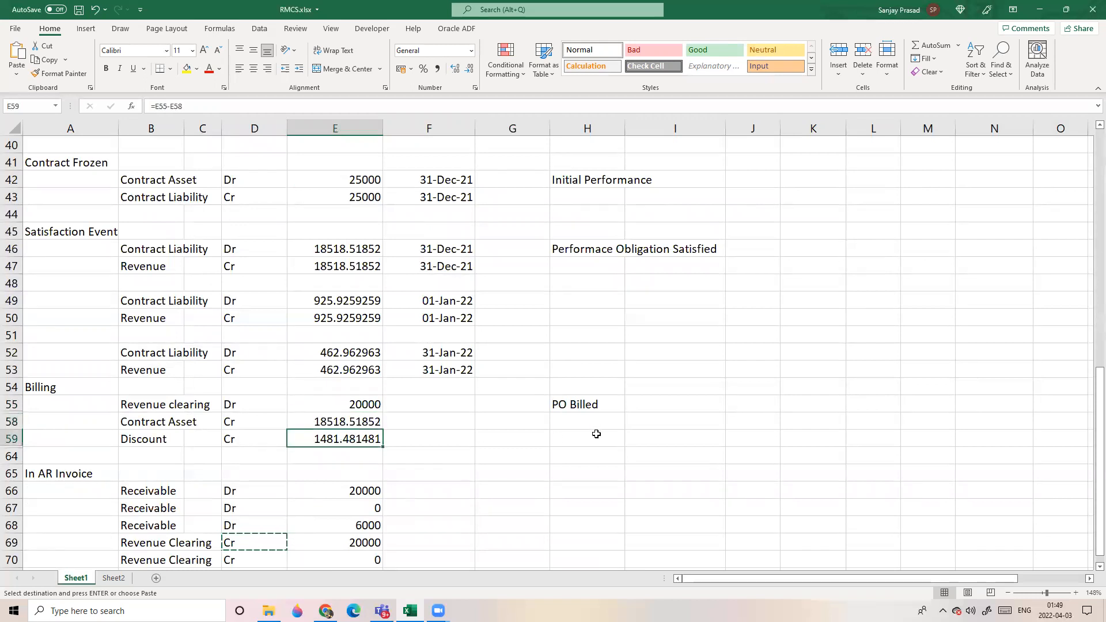
# Examine the AC performance obligation in the contract table, including its SSP in F35.
pyautogui.scroll(4, 596, 434)
pyautogui.click(663, 339)
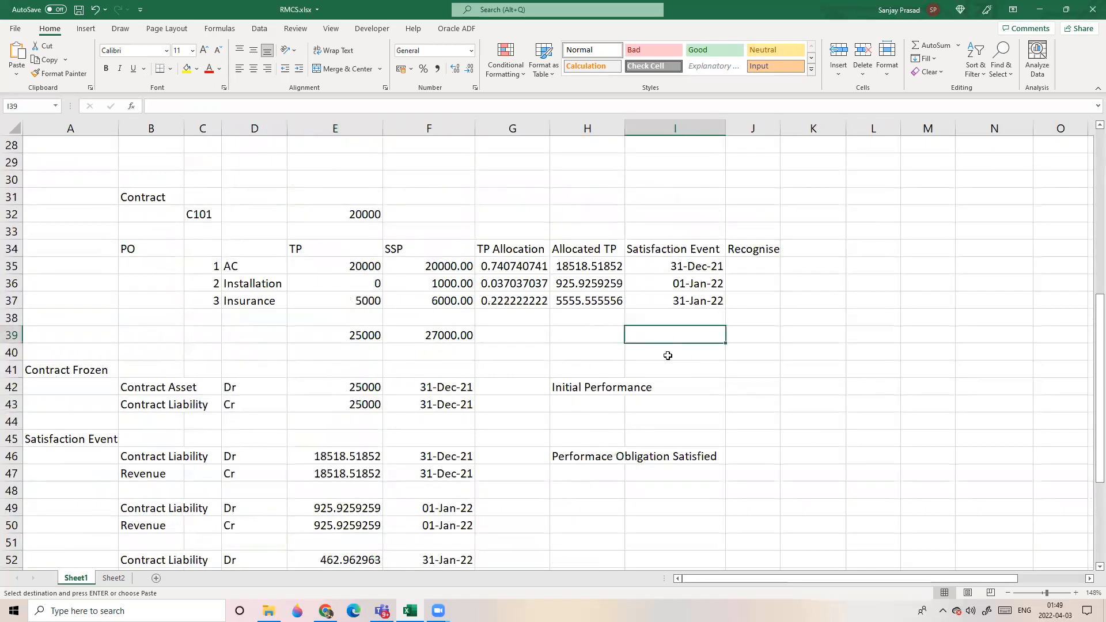
pyautogui.click(604, 353)
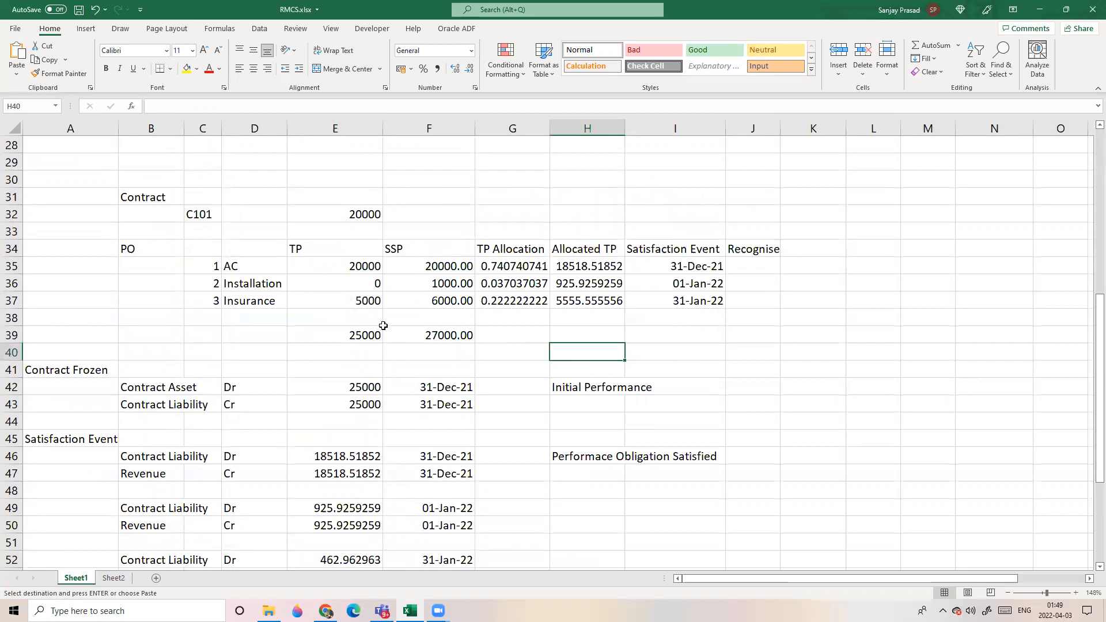
pyautogui.click(237, 267)
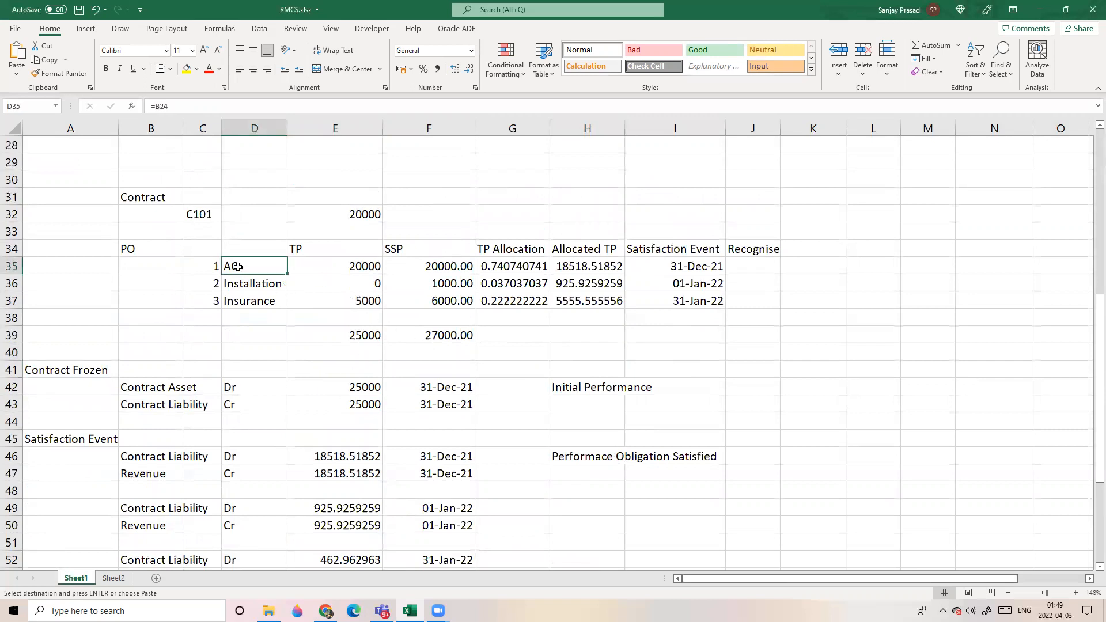
pyautogui.click(458, 352)
pyautogui.click(432, 265)
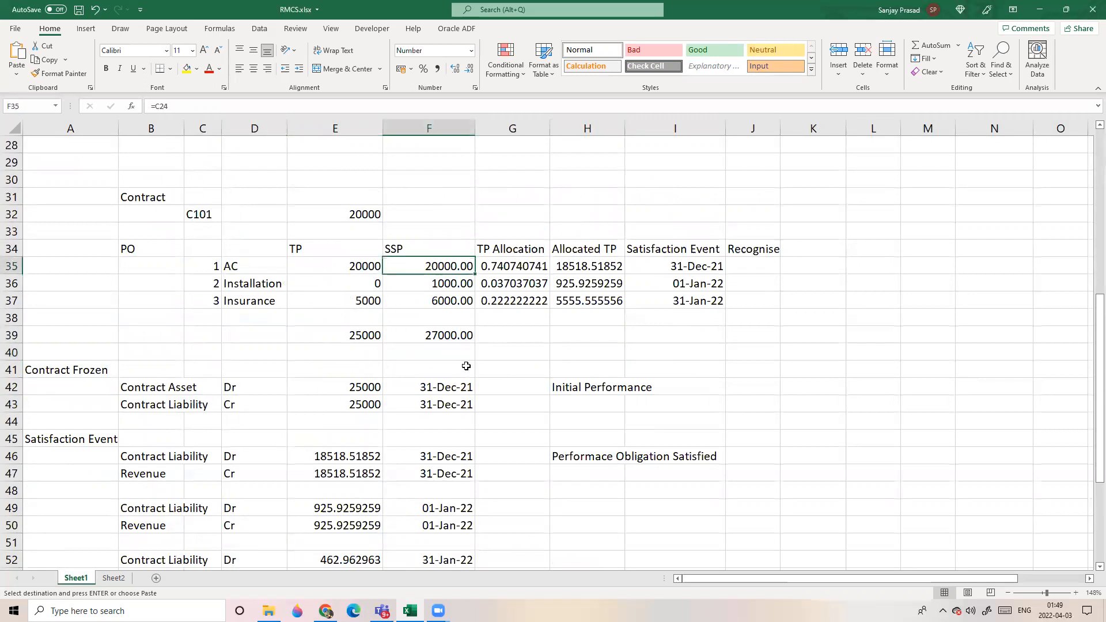
# Examine the performance obligations and their TP values in D35:E37, including the Installation's TP in E36.
pyautogui.click(504, 366)
pyautogui.moveTo(256, 268); pyautogui.dragTo(323, 319)
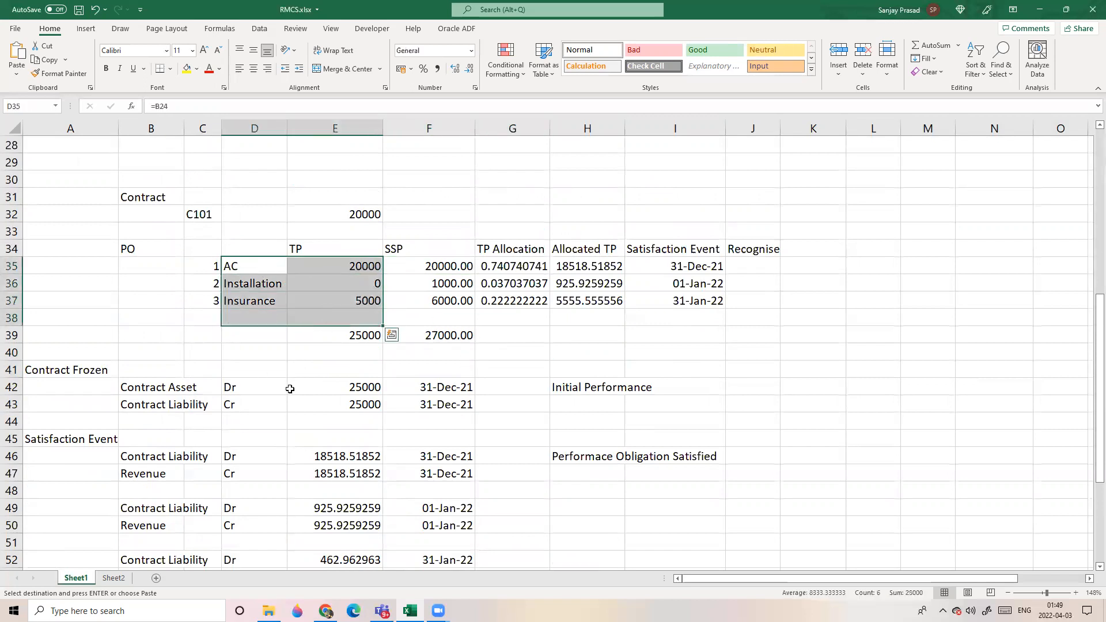
pyautogui.click(289, 389)
pyautogui.click(246, 286)
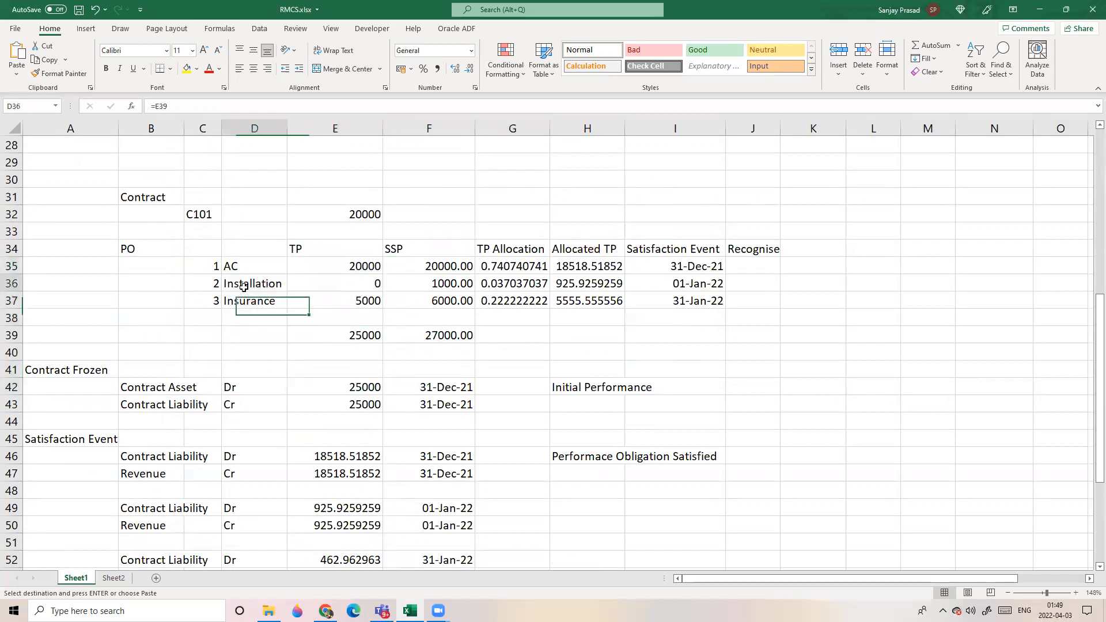
pyautogui.click(321, 349)
pyautogui.moveTo(248, 269); pyautogui.dragTo(346, 300)
pyautogui.click(351, 367)
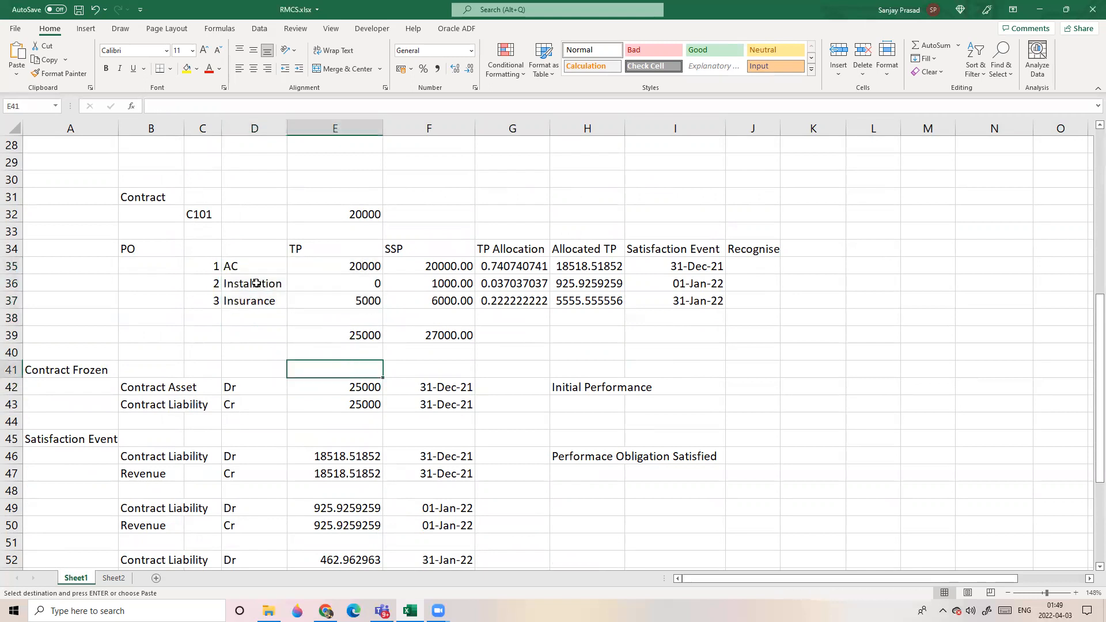
pyautogui.click(256, 283)
pyautogui.click(320, 285)
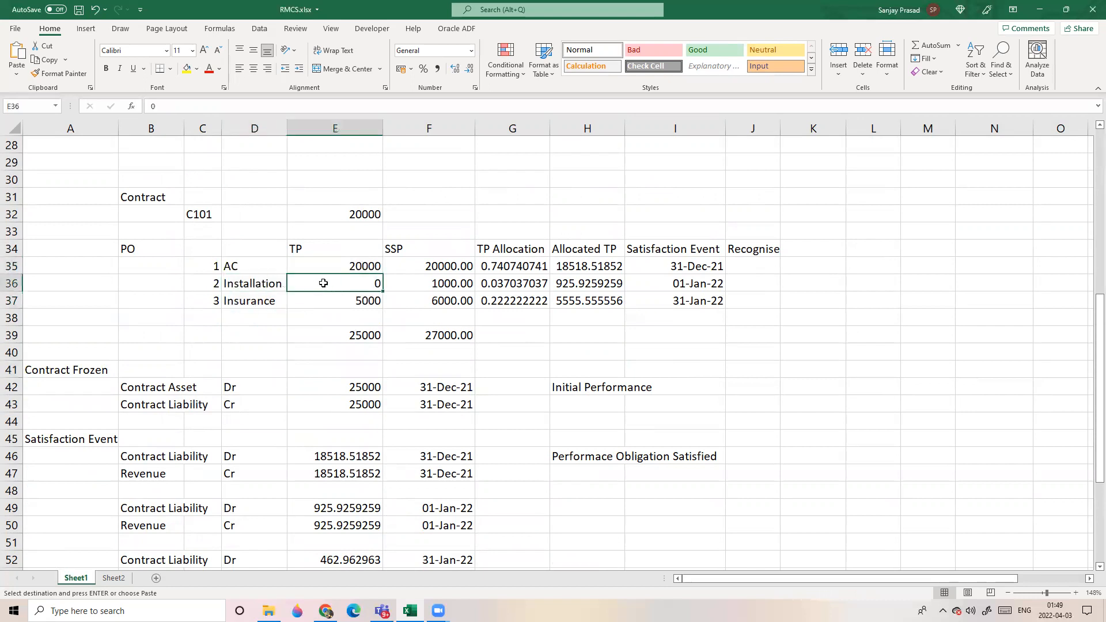
pyautogui.click(344, 359)
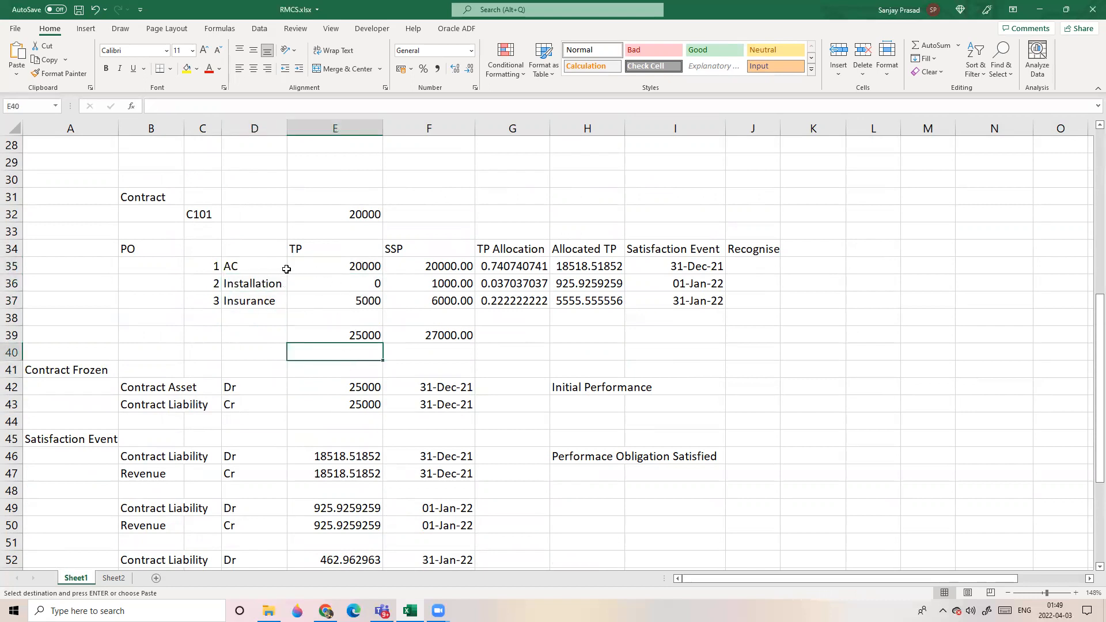
# Compare the AC's TP in E35 with the total TP in E39 across the three performance obligations.
pyautogui.click(322, 269)
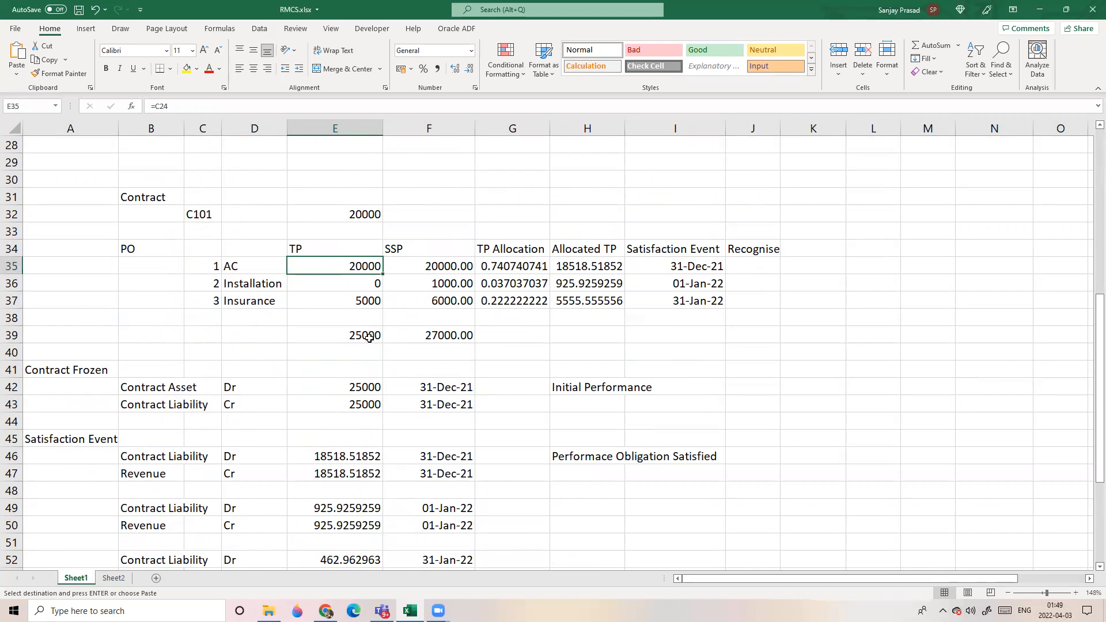
pyautogui.click(369, 337)
pyautogui.click(344, 266)
pyautogui.click(250, 270)
pyautogui.moveTo(250, 270); pyautogui.dragTo(345, 301)
pyautogui.hotkey('ctrl', 'v')
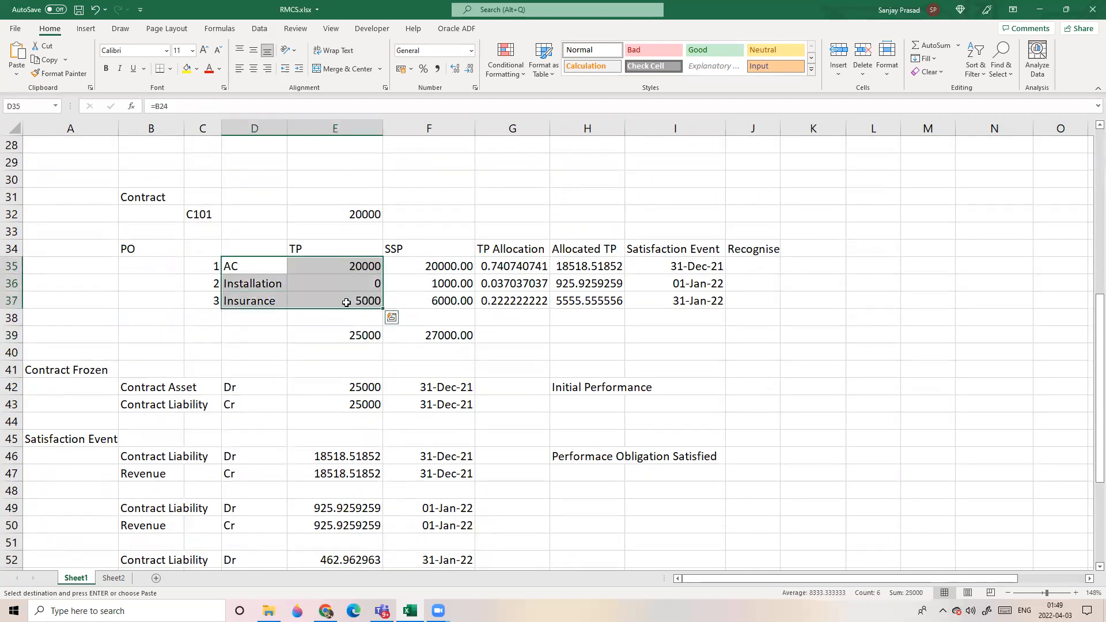
pyautogui.click(328, 351)
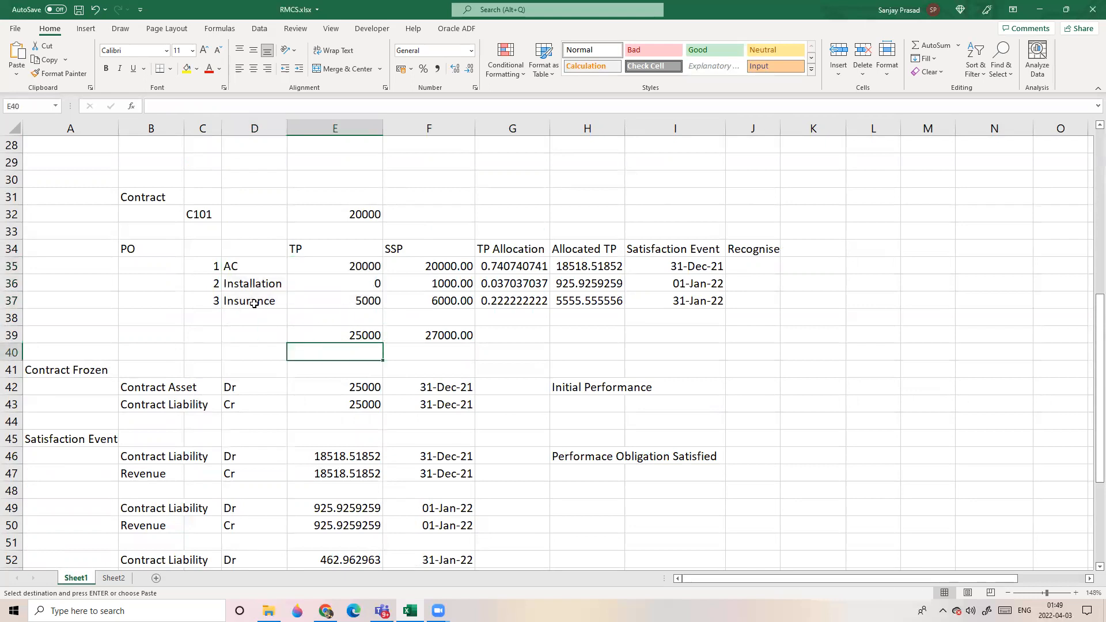
# Examine the Installation's TP in E36 against the SSP total in F39, and recheck the AC's TP and the total TP.
pyautogui.click(247, 286)
pyautogui.click(335, 291)
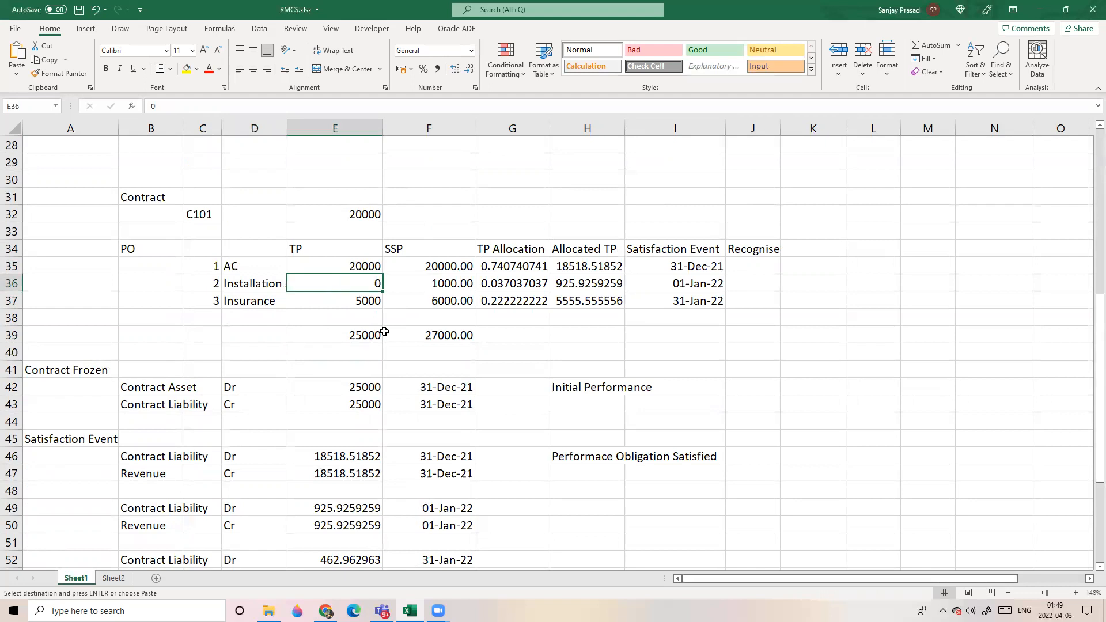
pyautogui.click(429, 333)
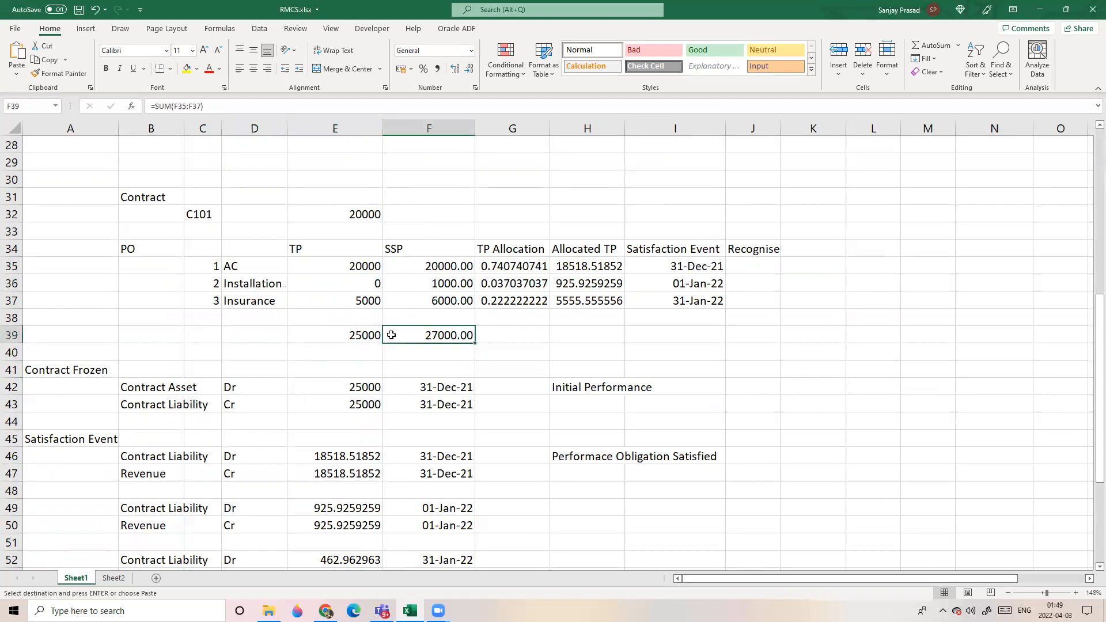
pyautogui.click(327, 267)
pyautogui.click(321, 333)
pyautogui.click(327, 263)
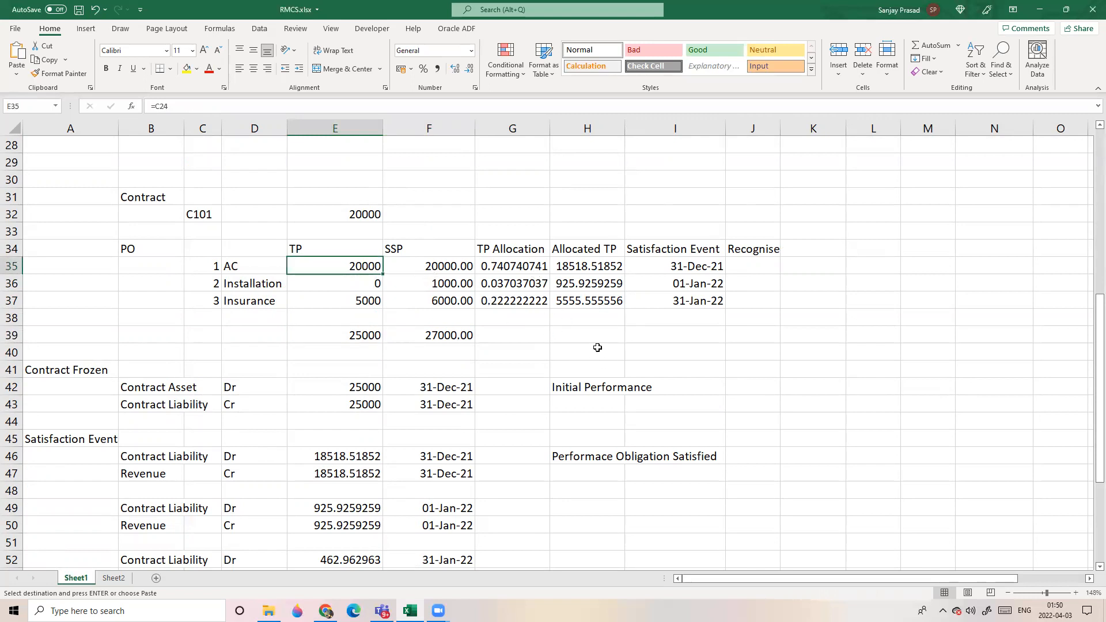
# Compare the AC's Allocated TP in H35 with its SSP in F35.
pyautogui.click(595, 328)
pyautogui.click(579, 267)
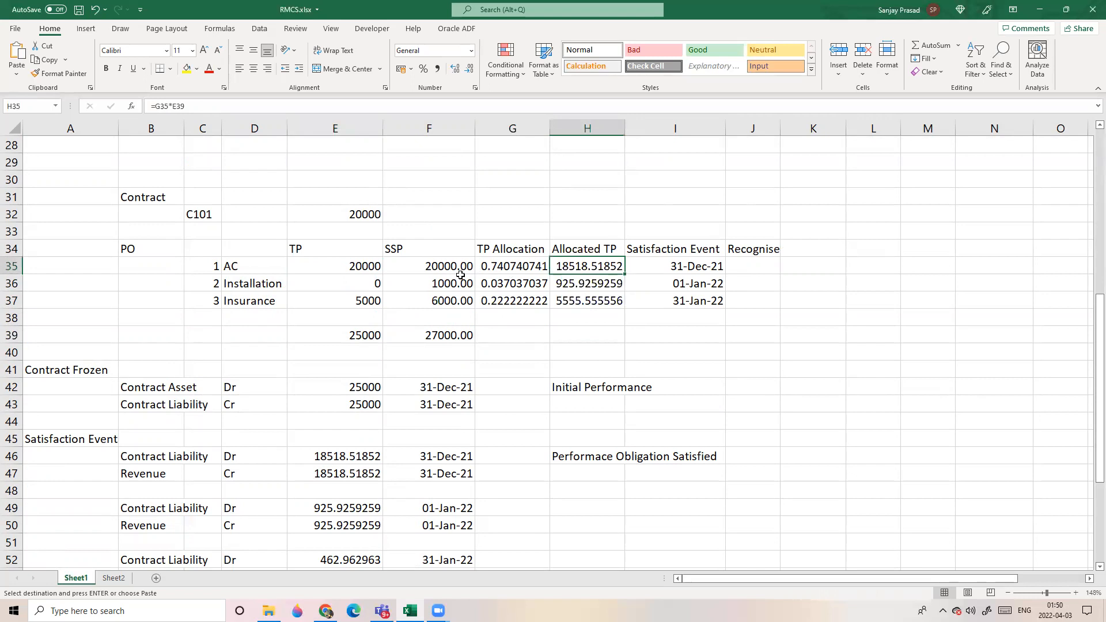
pyautogui.click(439, 267)
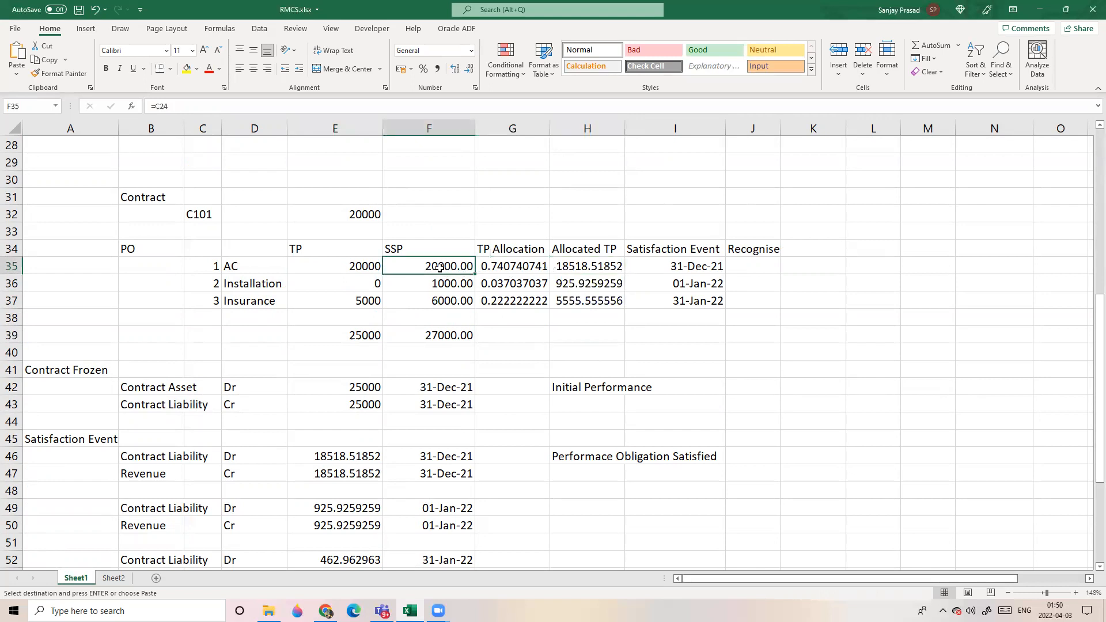
pyautogui.press('Right')
pyautogui.press('Right')
# Examine the Discount entry and its amount in row 59 of the Billing section.
pyautogui.scroll(-3, 519, 398)
pyautogui.scroll(-2, 519, 398)
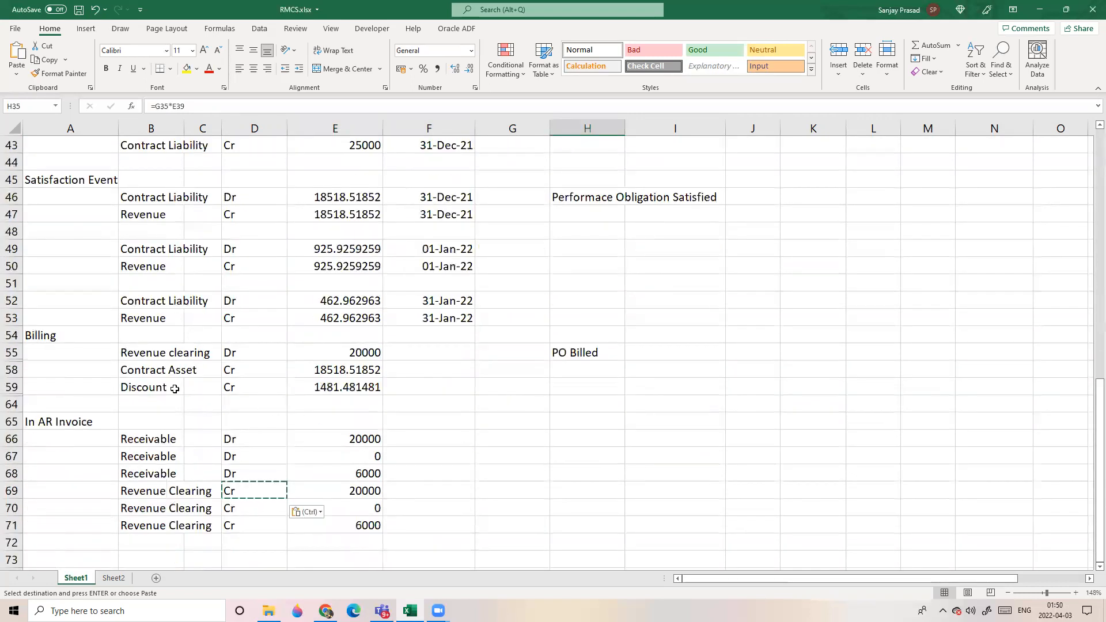
pyautogui.click(159, 386)
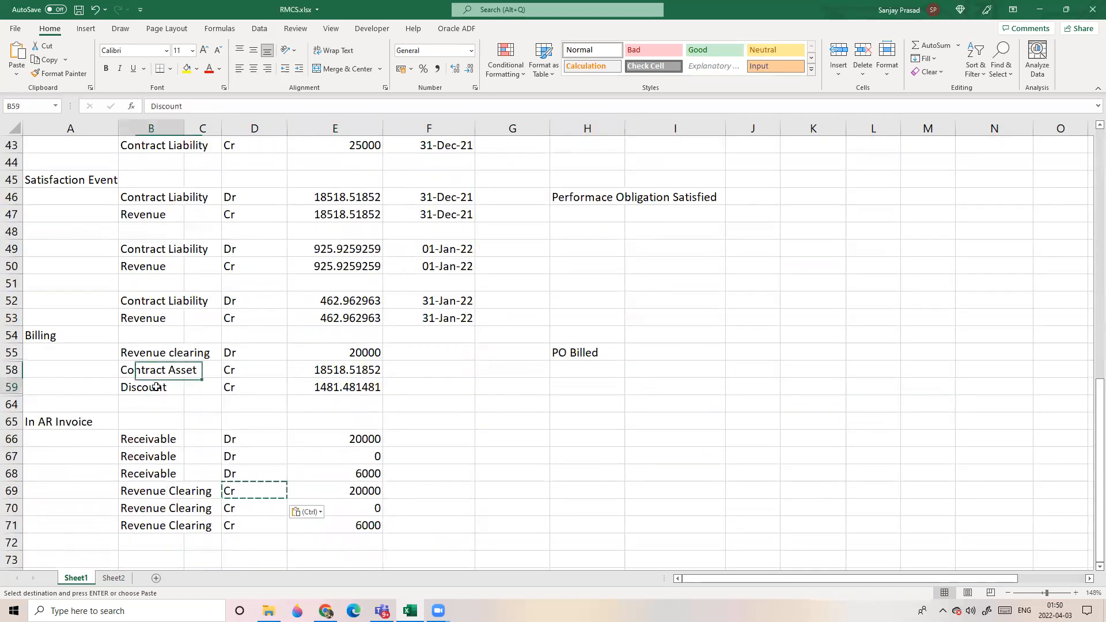
pyautogui.click(340, 386)
pyautogui.click(442, 421)
# Unhide the hidden Billing rows between rows 55 and 64.
pyautogui.moveTo(11, 352); pyautogui.dragTo(12, 403)
pyautogui.rightClick(58, 373)
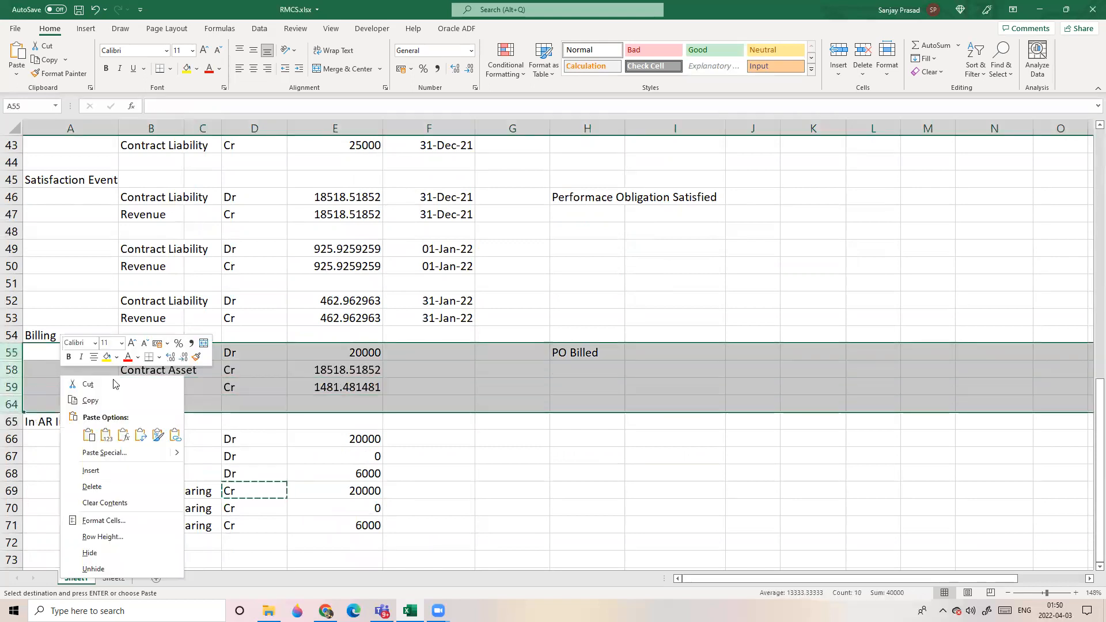
pyautogui.click(137, 567)
pyautogui.click(568, 385)
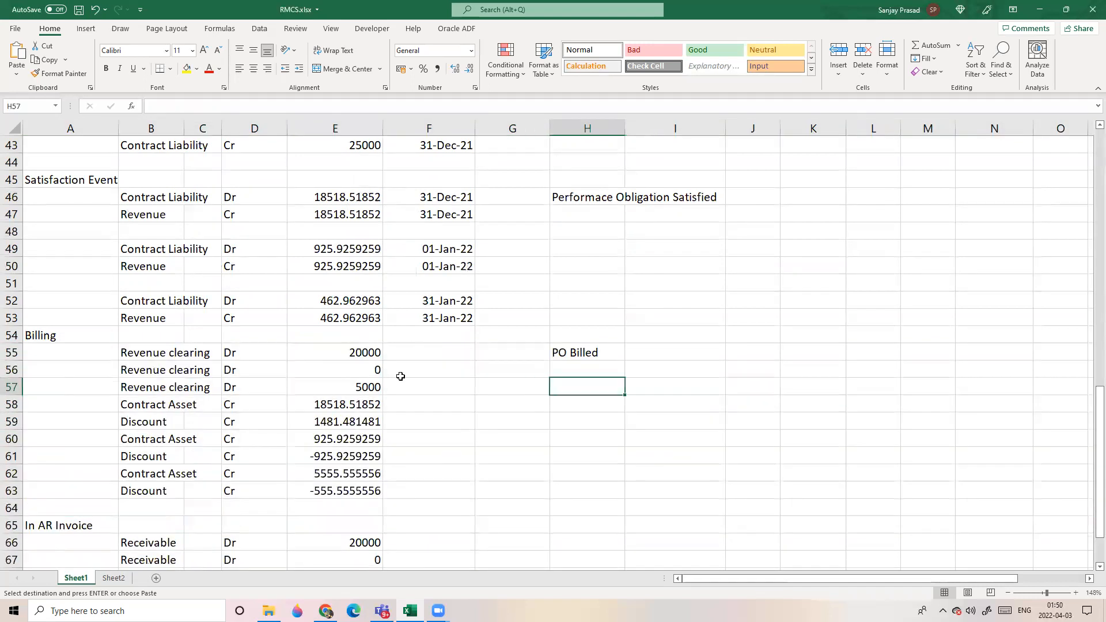
# Examine the Billing section's Revenue clearing, Contract Asset and Discount entries and their amounts in E55:E63.
pyautogui.scroll(-1, 400, 376)
pyautogui.click(350, 300)
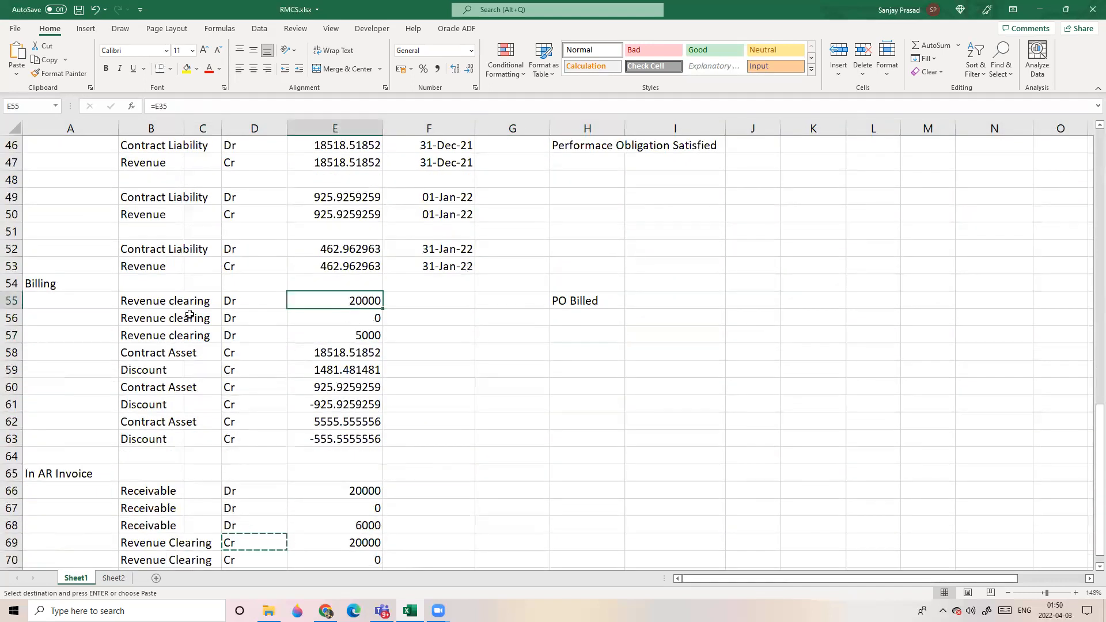
pyautogui.click(151, 301)
pyautogui.click(151, 335)
pyautogui.click(151, 318)
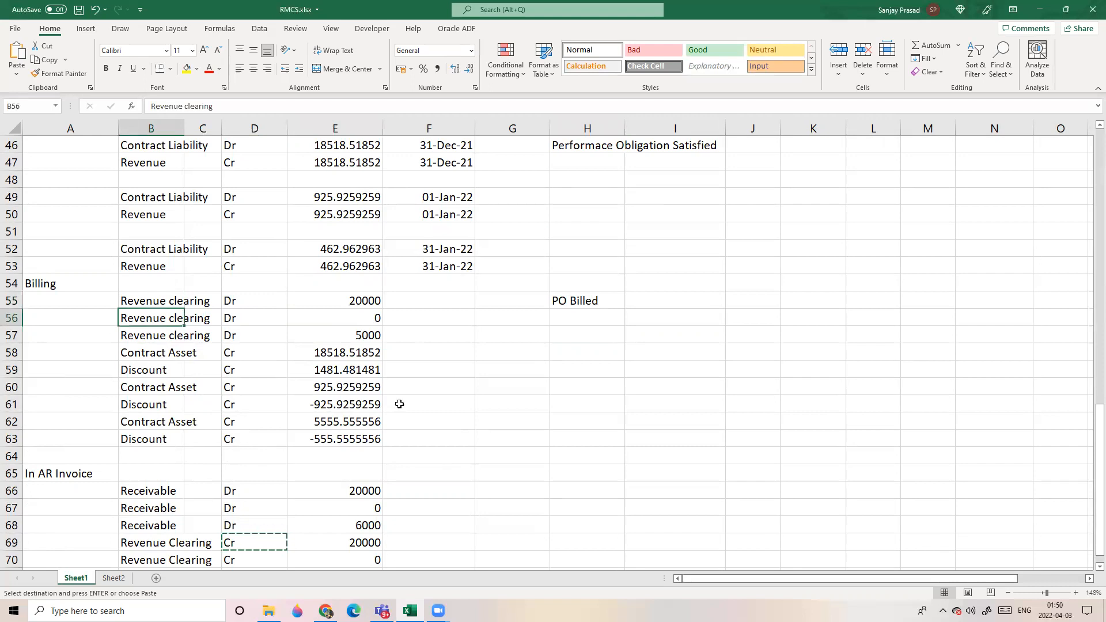
pyautogui.click(364, 425)
pyautogui.moveTo(368, 302); pyautogui.dragTo(371, 439)
pyautogui.click(513, 387)
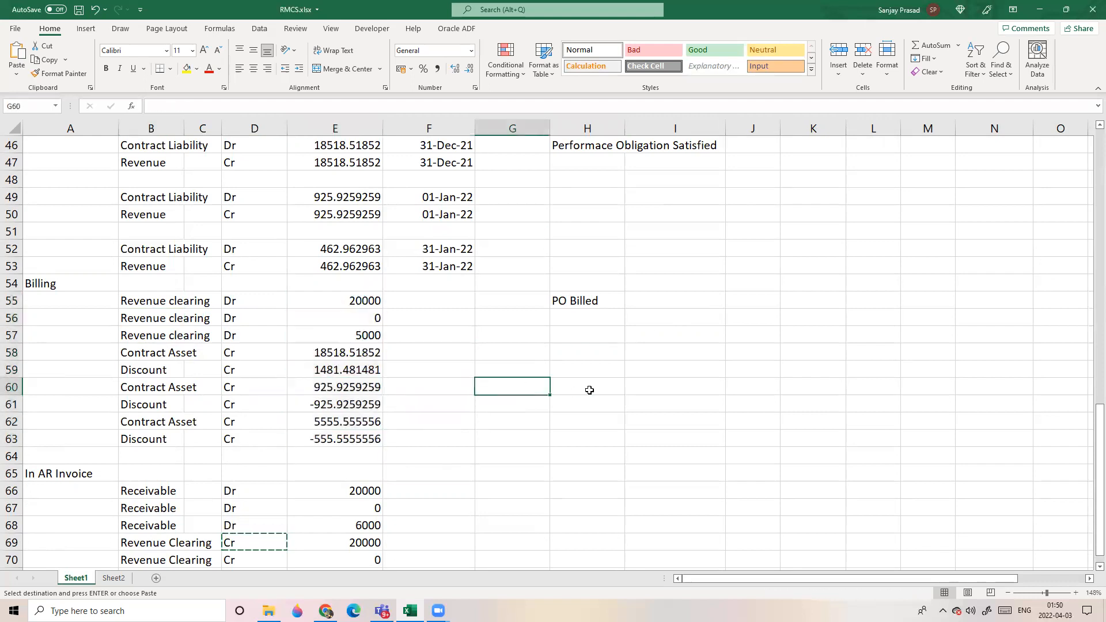
# Go to Sheet2 and examine the five IFRS15 steps with their rules and satisfaction methods in B2:D12.
pyautogui.scroll(4, 523, 382)
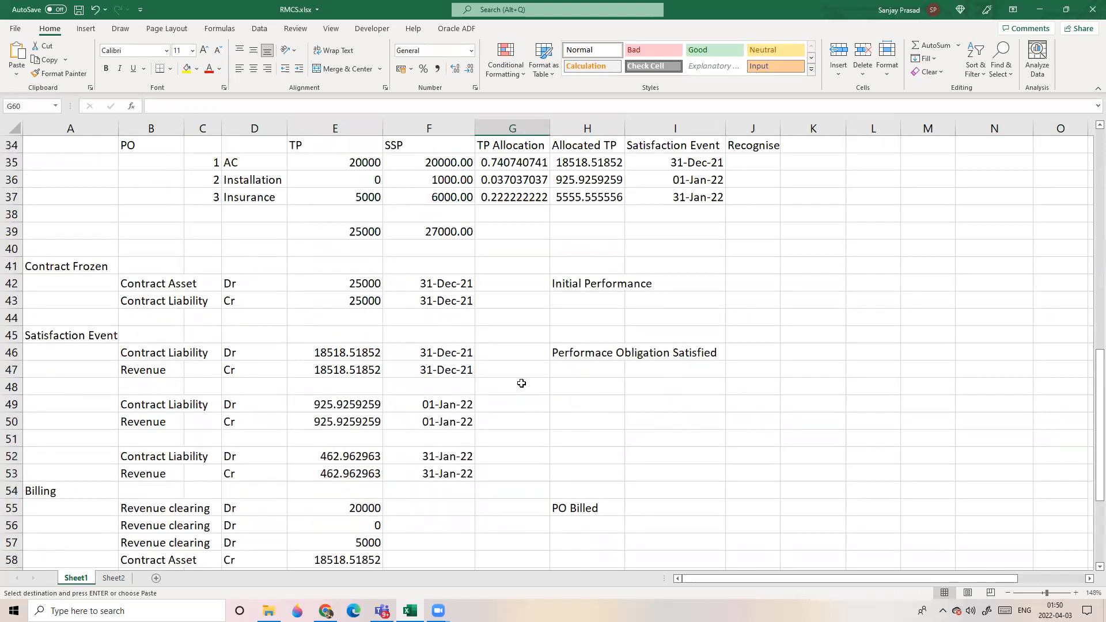
pyautogui.scroll(5, 522, 383)
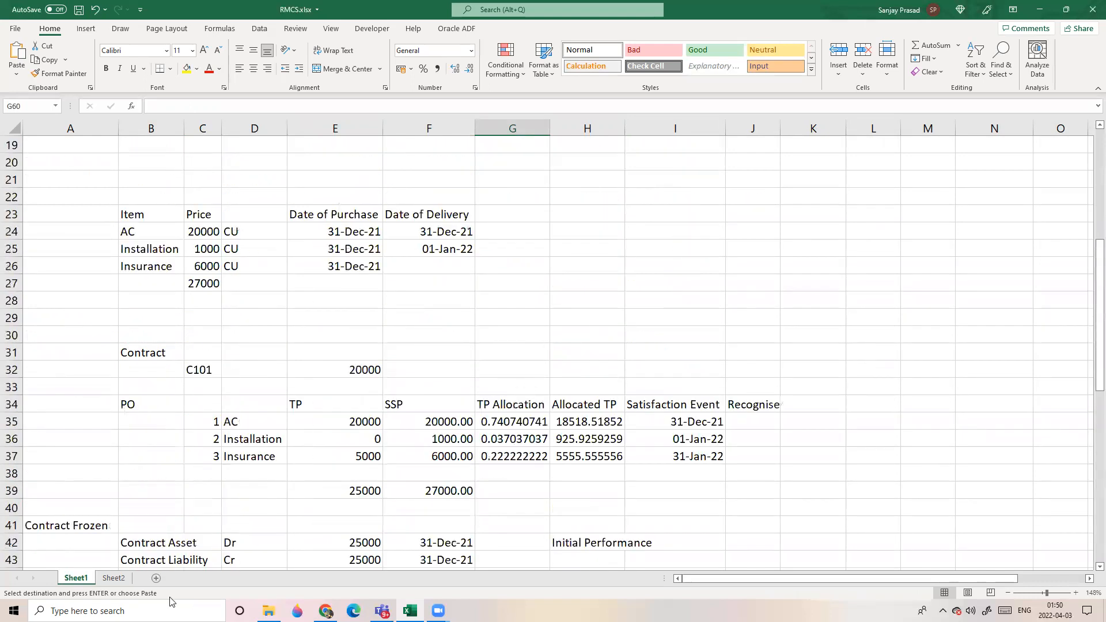
pyautogui.click(114, 578)
pyautogui.click(254, 274)
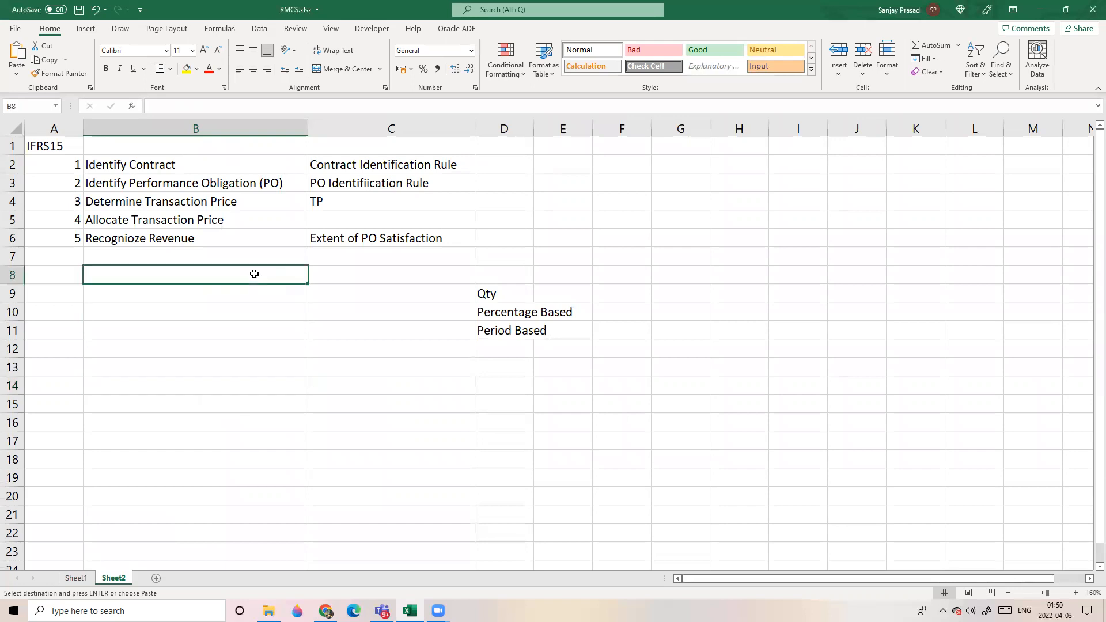
pyautogui.moveTo(149, 168)
pyautogui.mouseDown()
pyautogui.moveTo(279, 207)
pyautogui.moveTo(489, 353)
pyautogui.moveTo(446, 358)
pyautogui.mouseUp()
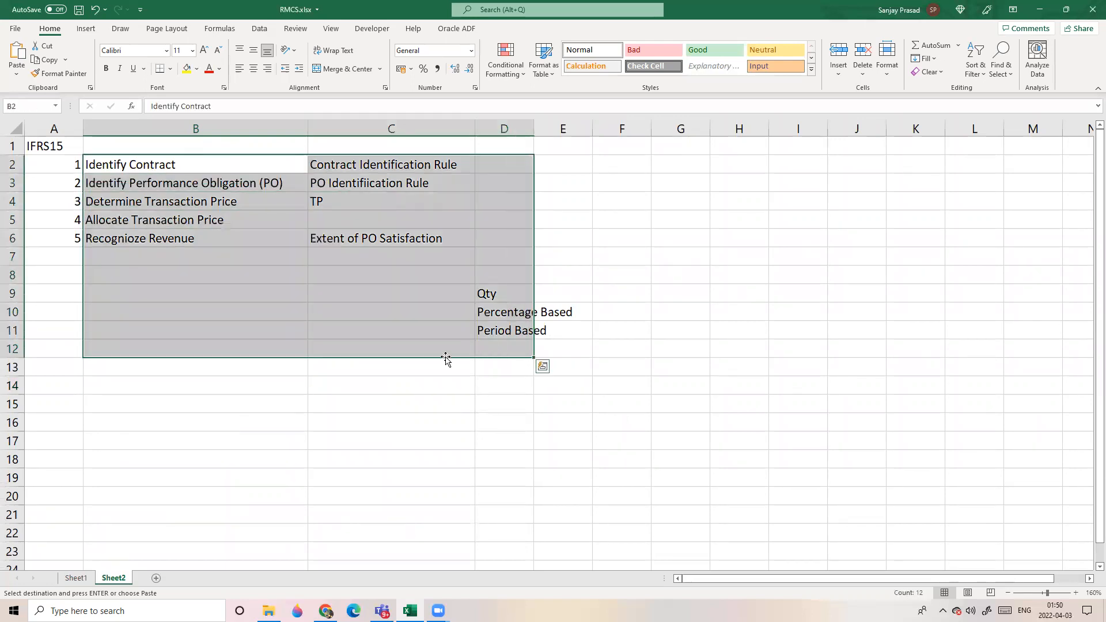